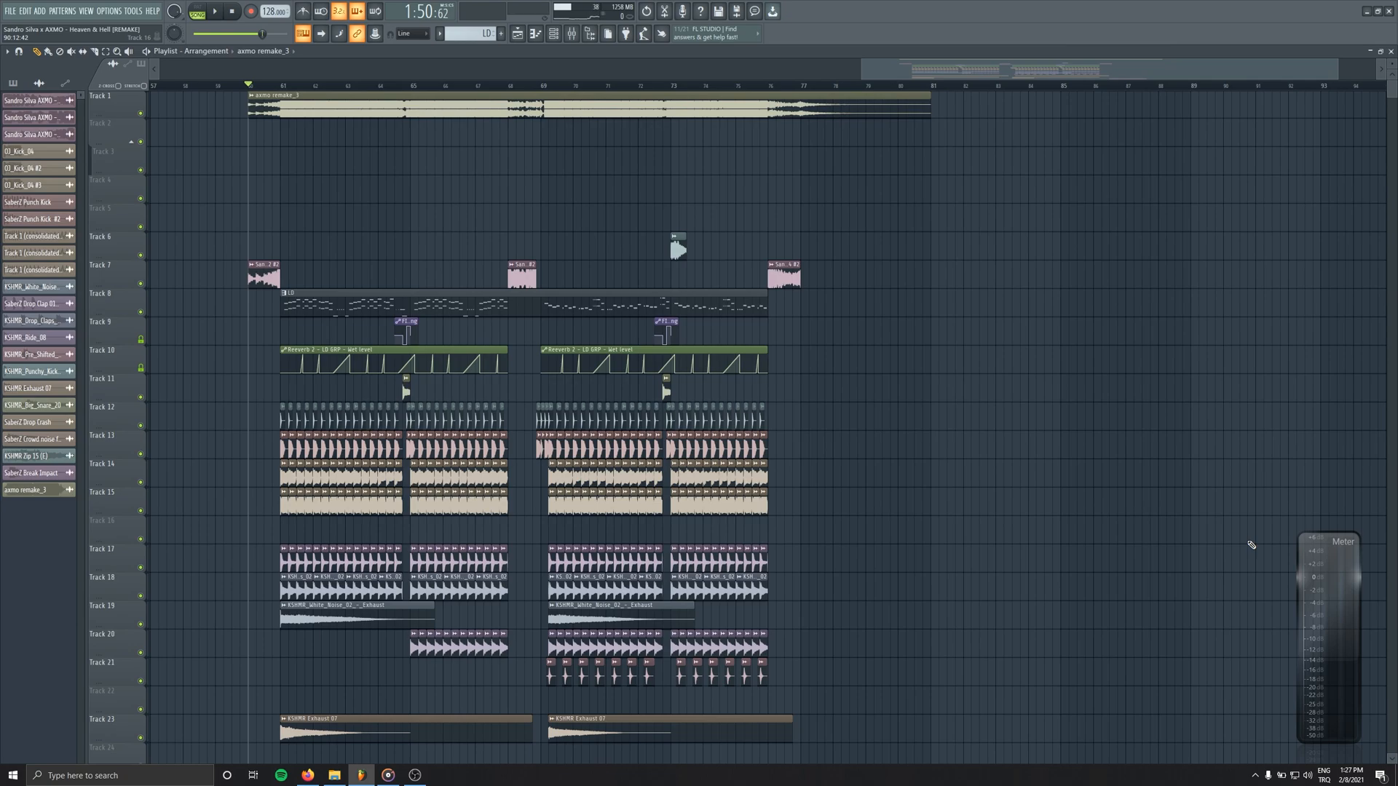
Solo the axmo remake_3 reference audio track and play it through for a listen
right_click(141, 114)
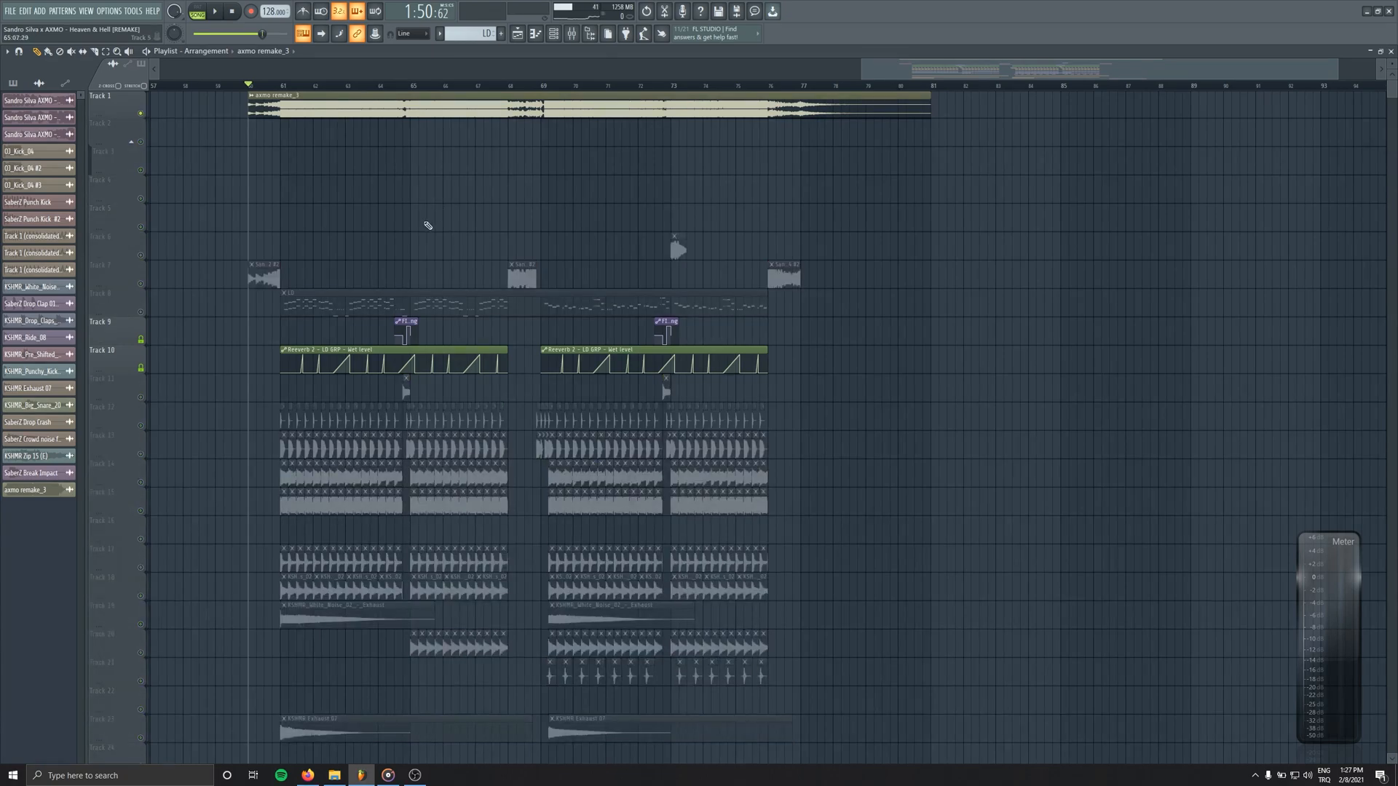
scroll(427, 224, down, 3)
scroll(522, 247, up, 3)
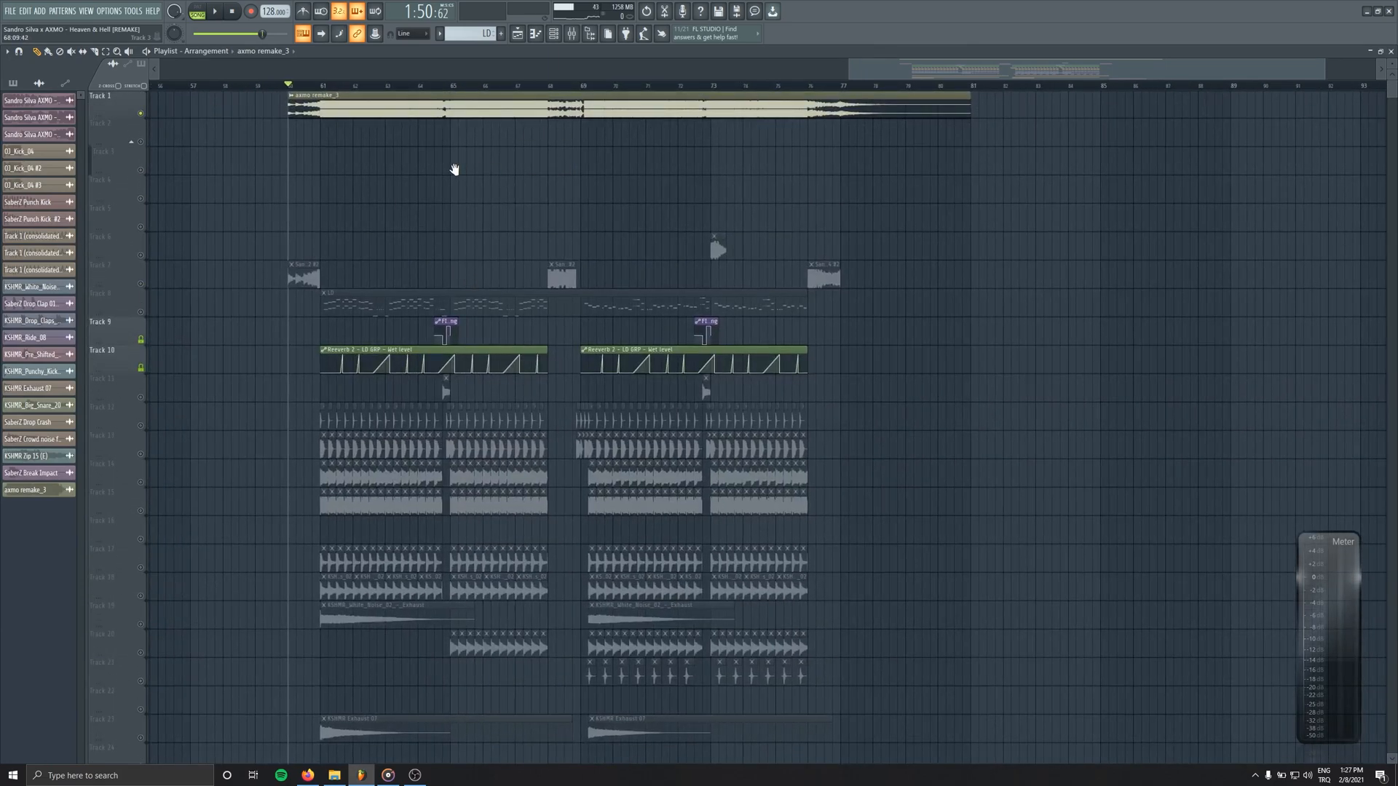
scroll(454, 215, right, 2)
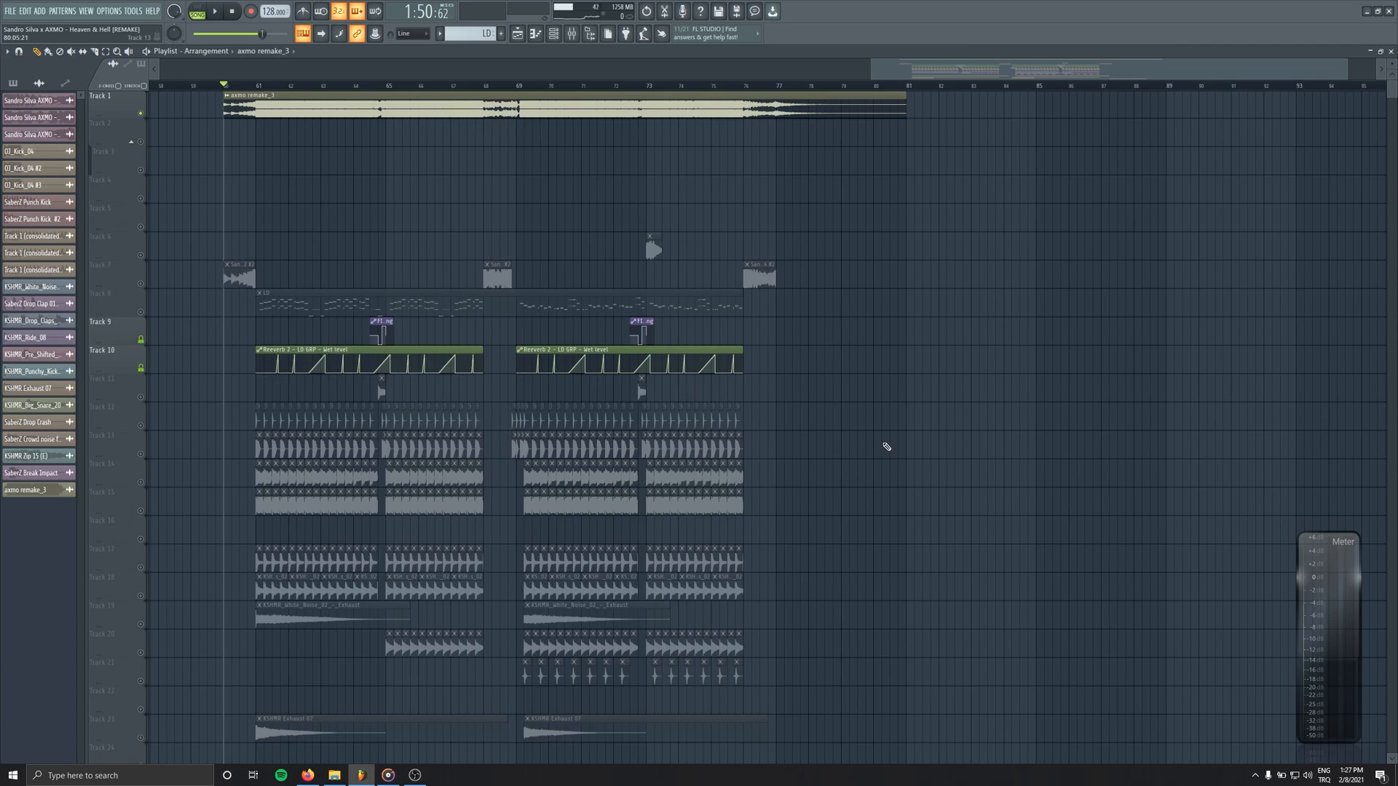
key(space)
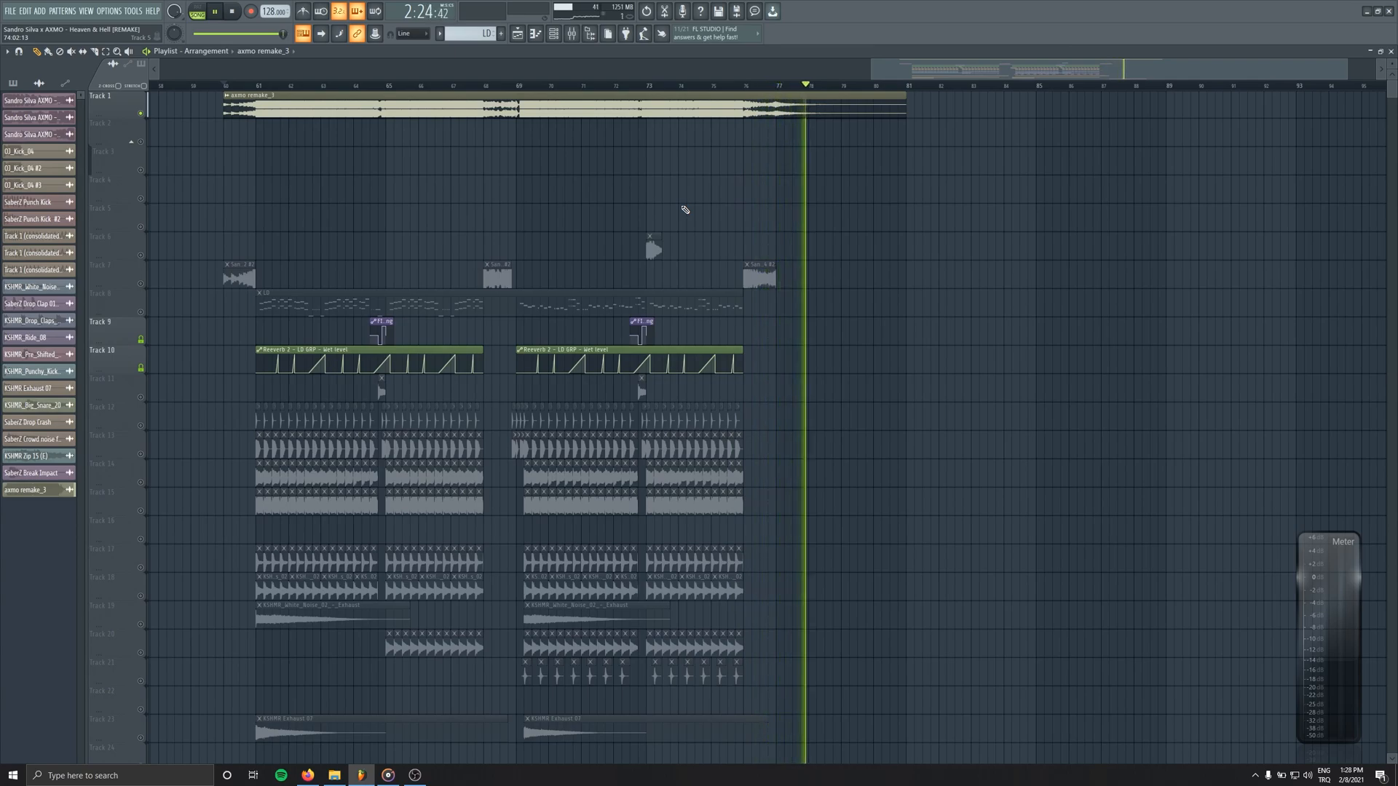
key(space)
Unmute the kick layers on Tracks 12 and 13 and place the playhead where the kick clips begin
scroll(160, 350, down, 2)
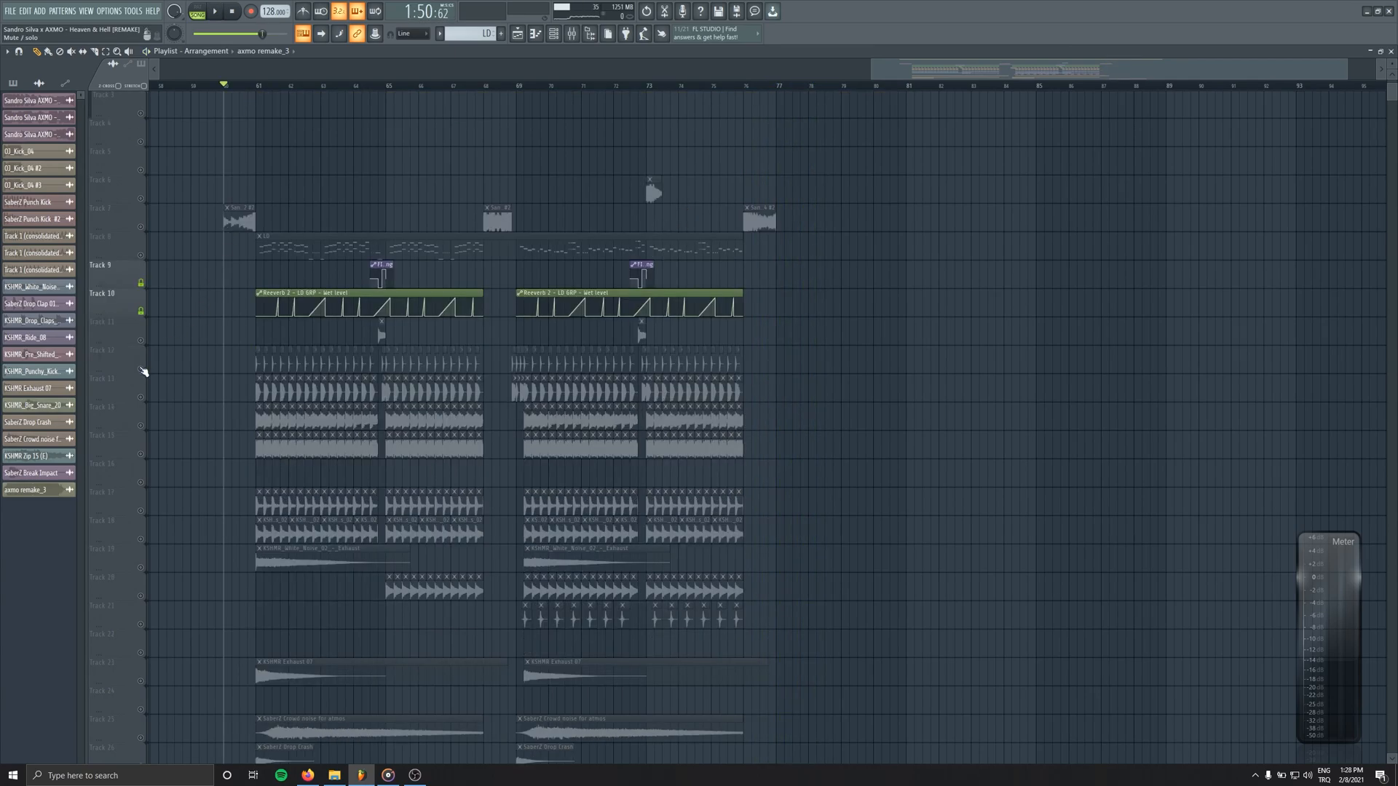
click(141, 369)
click(141, 398)
click(252, 85)
scroll(251, 86, up, 6)
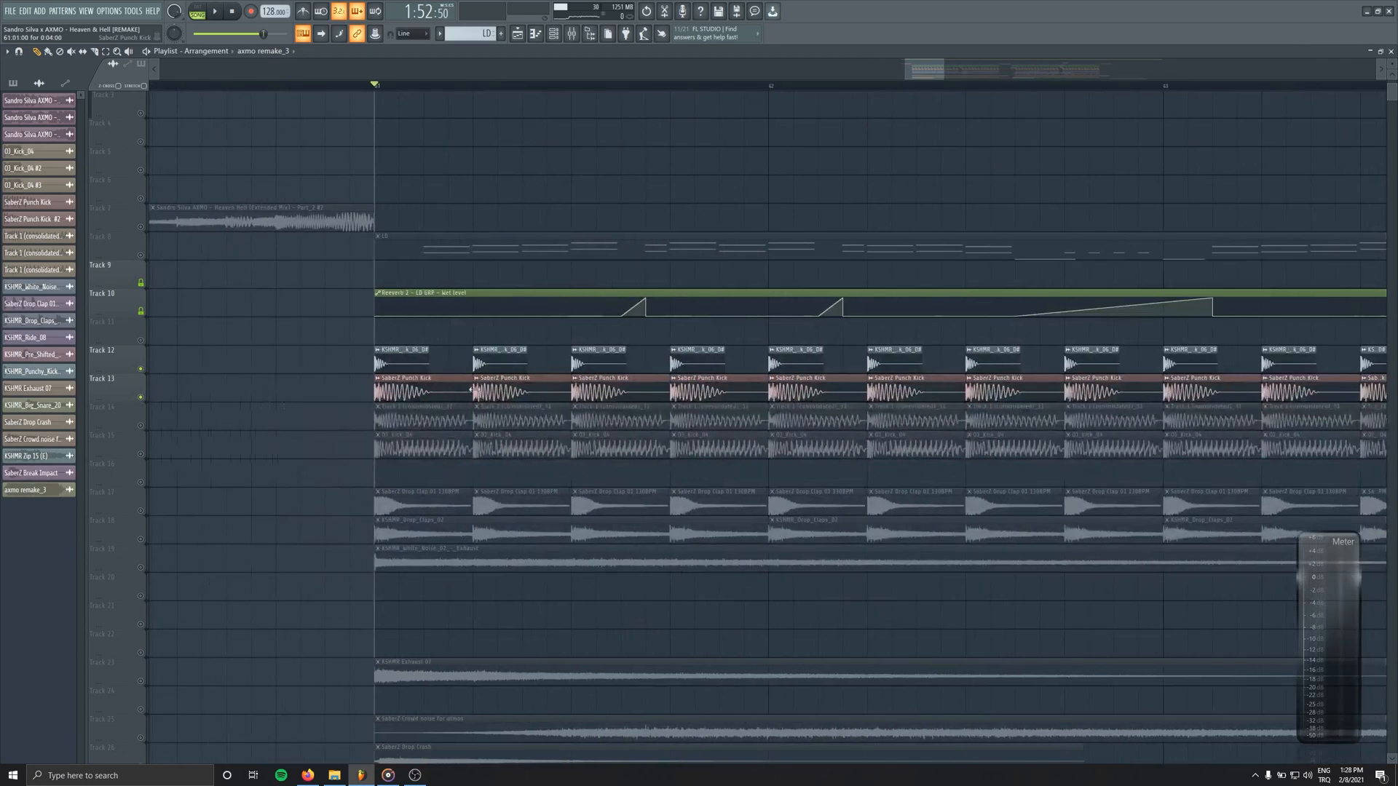
scroll(442, 388, up, 2)
scroll(426, 389, up, 4)
Open the sample settings of the SaberZ Punch Kick clip and position the window within the playlist
double_click(368, 385)
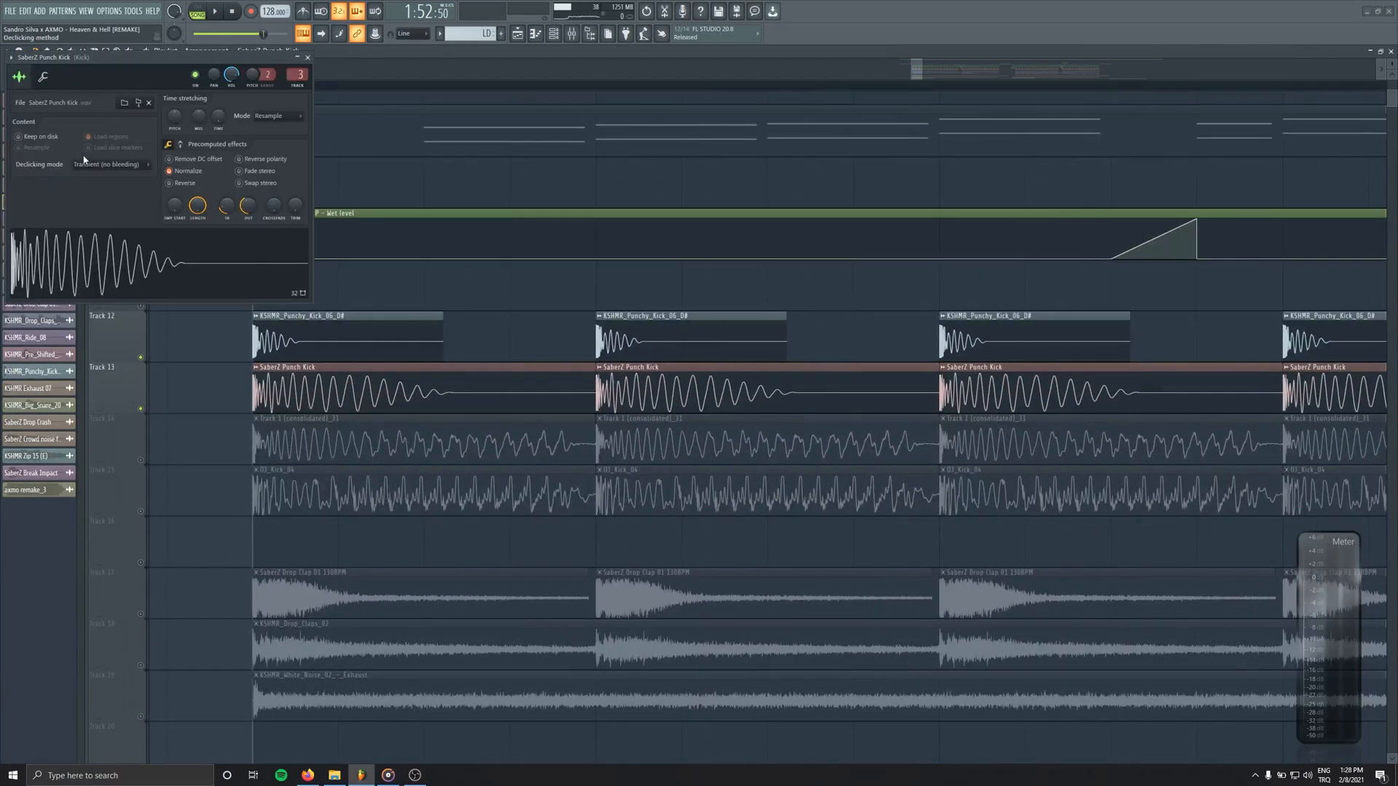
drag(136, 58, 313, 188)
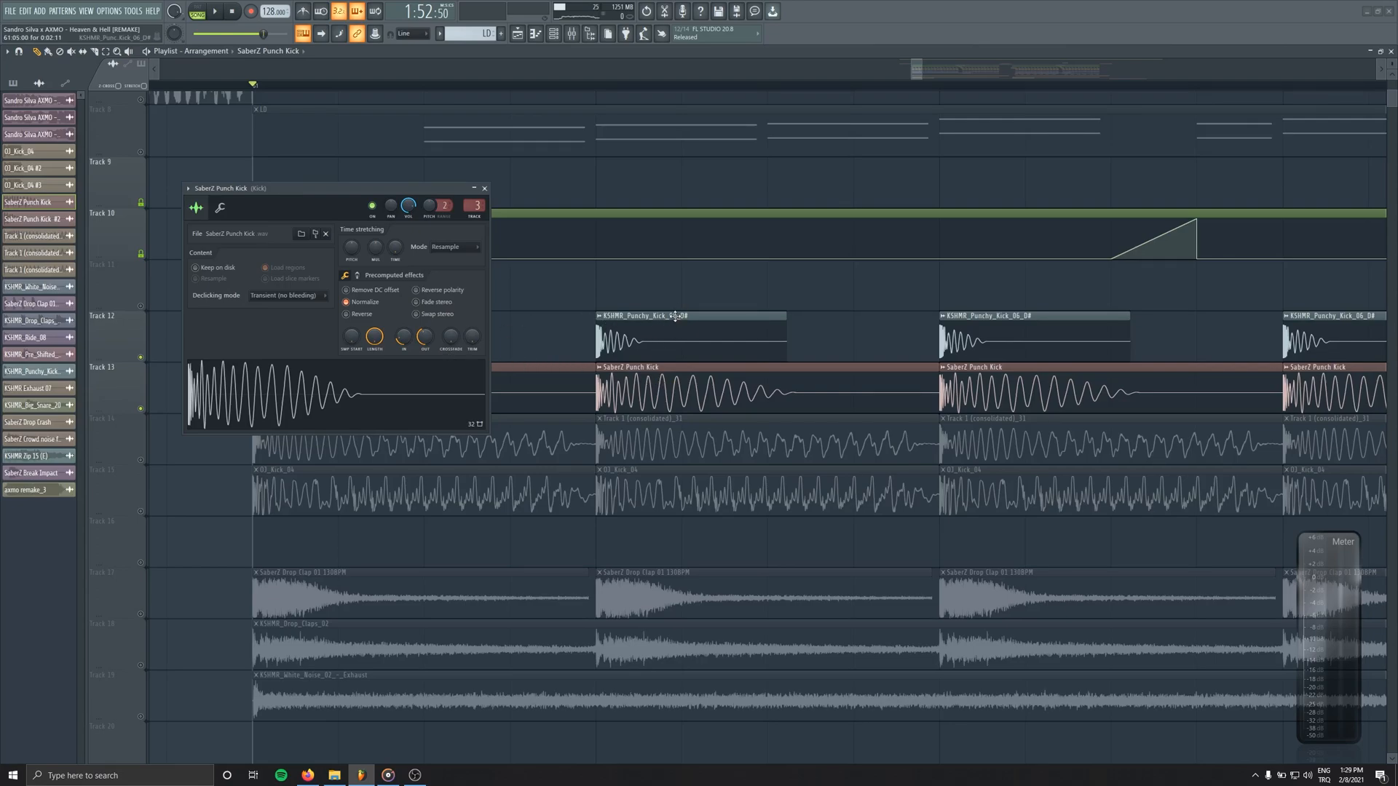
drag(352, 193, 442, 293)
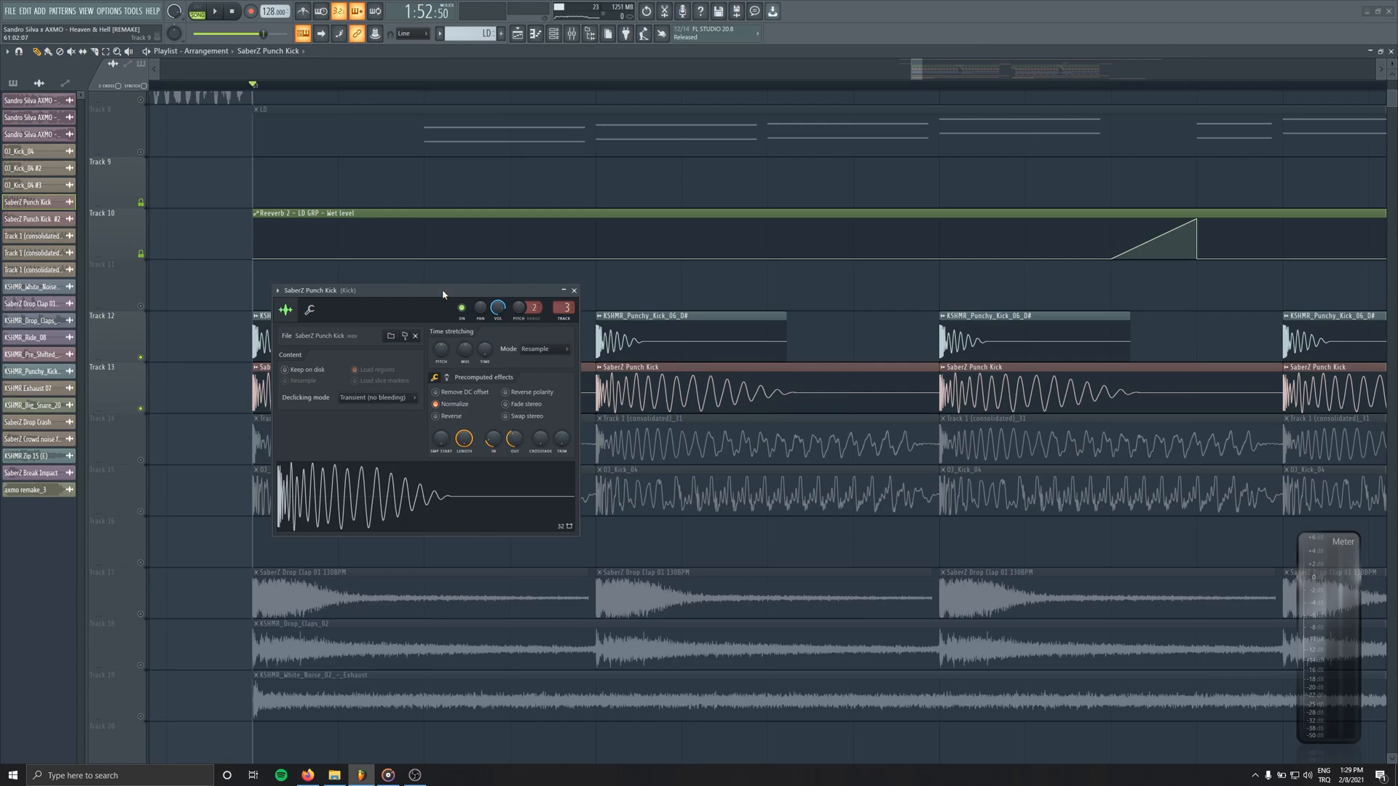
drag(442, 293, 448, 297)
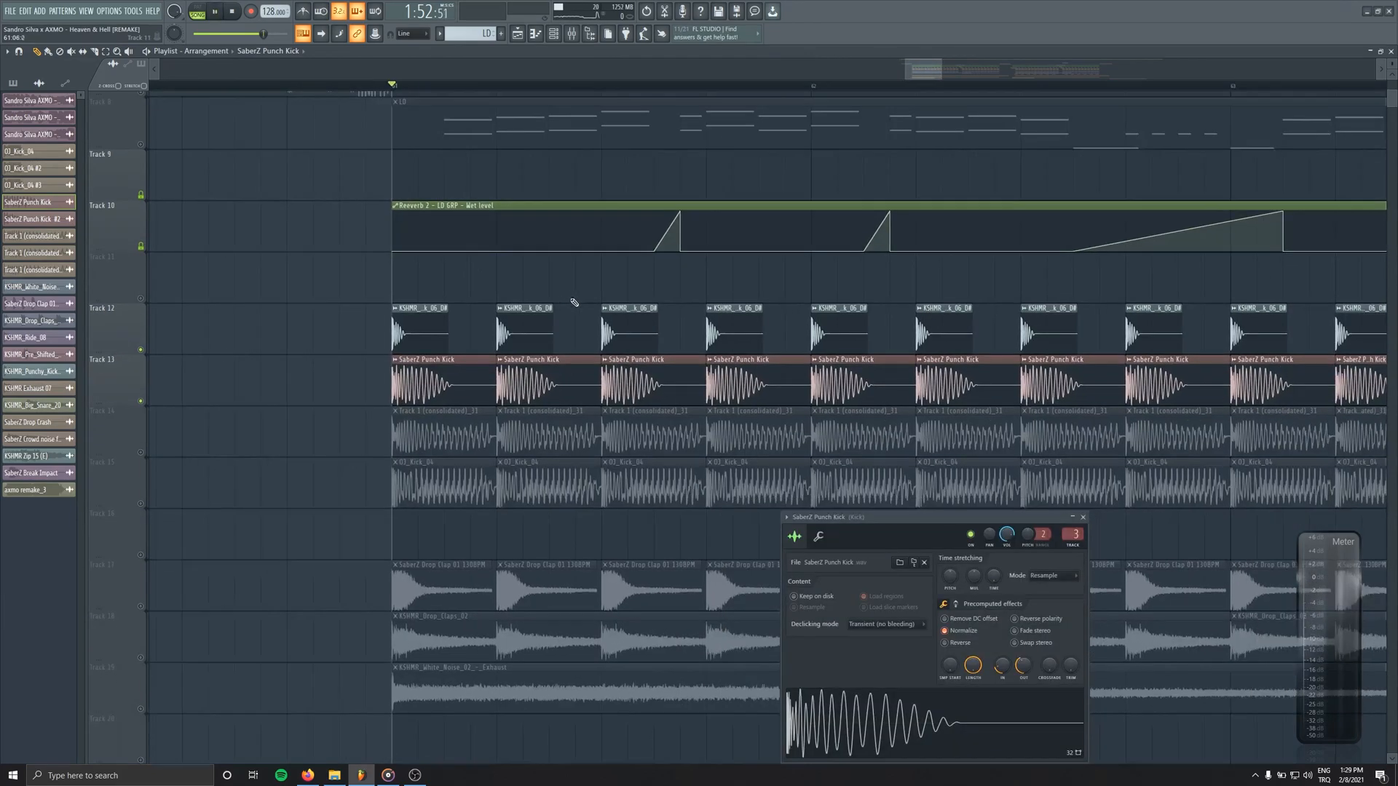
Listen to the kick layers on Tracks 12 and 13 together and to the SaberZ Punch Kick on its own
key(space)
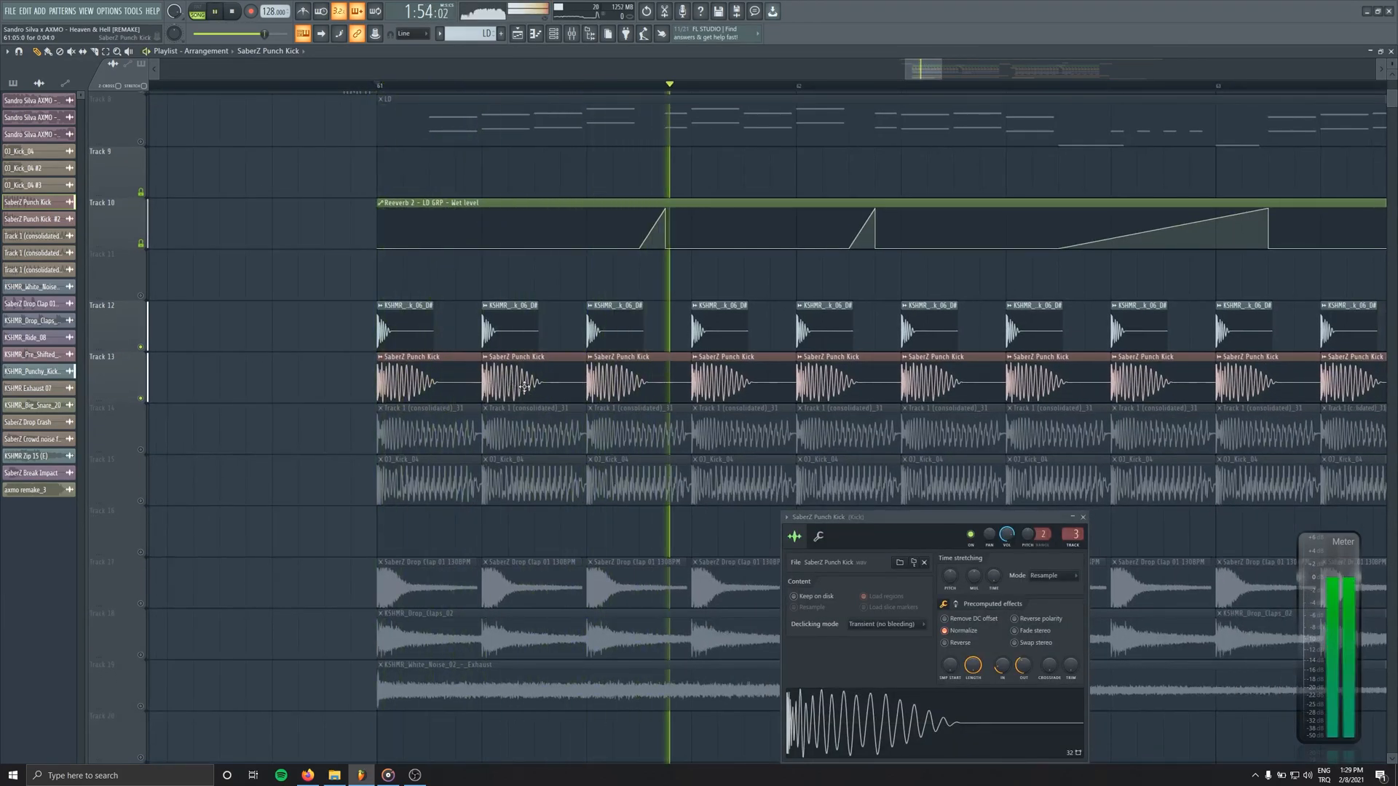
key(space)
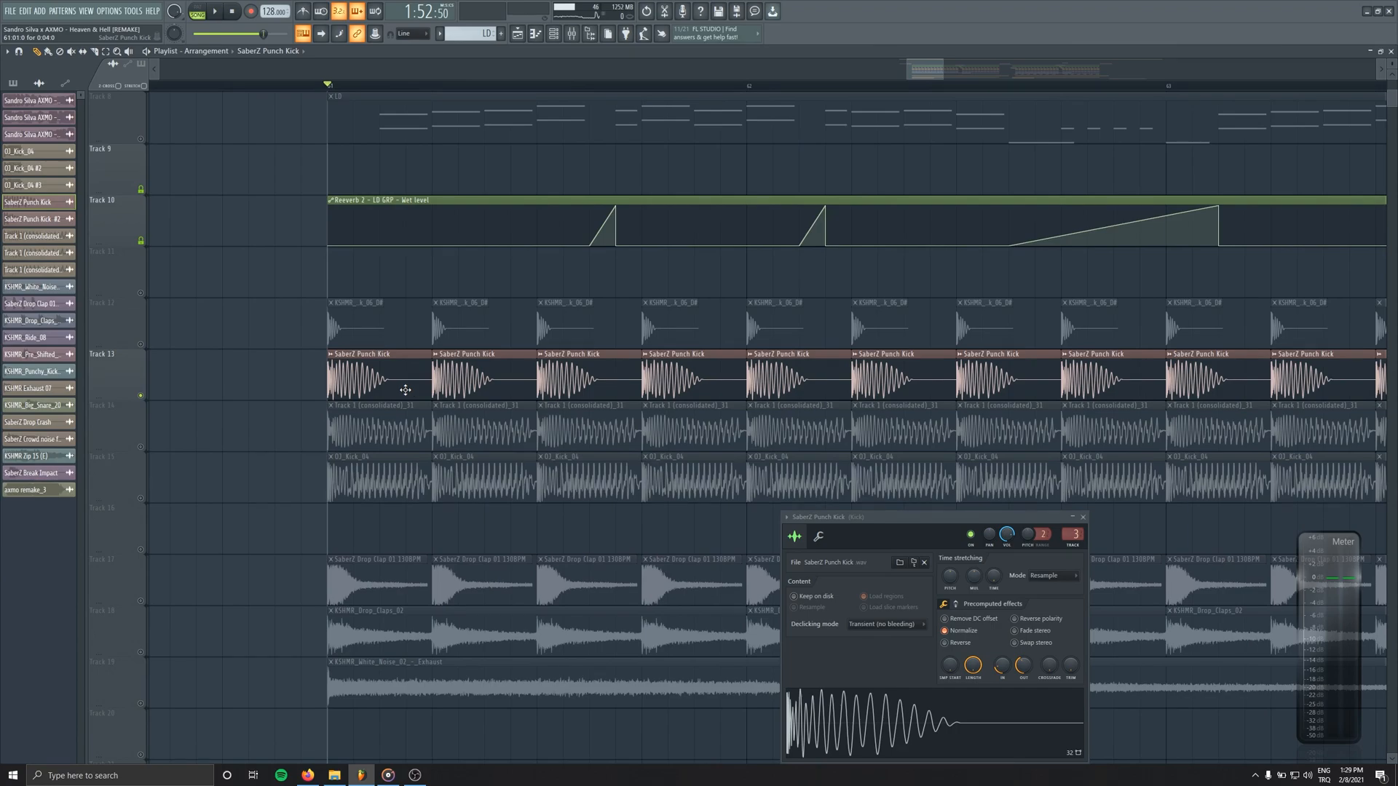
key(space)
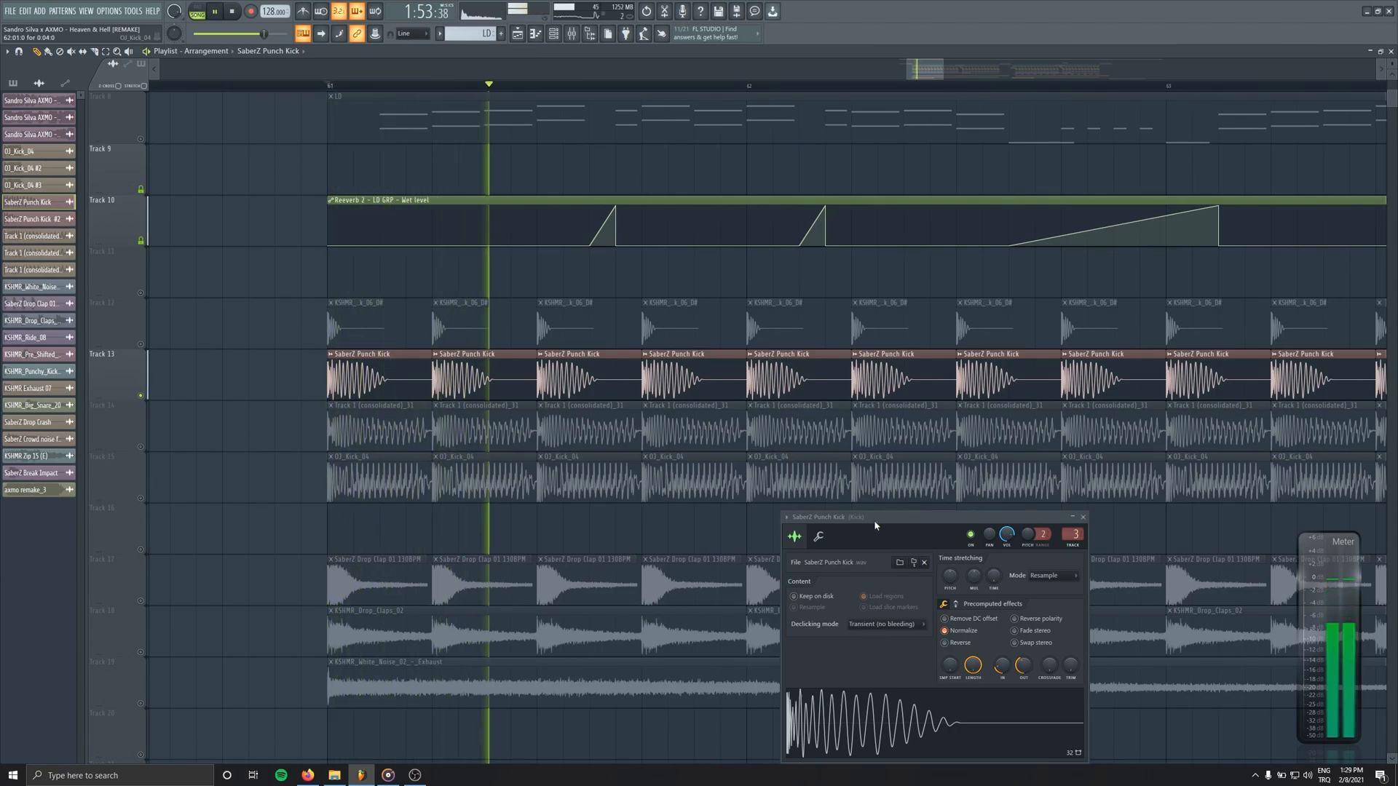
drag(873, 520, 568, 389)
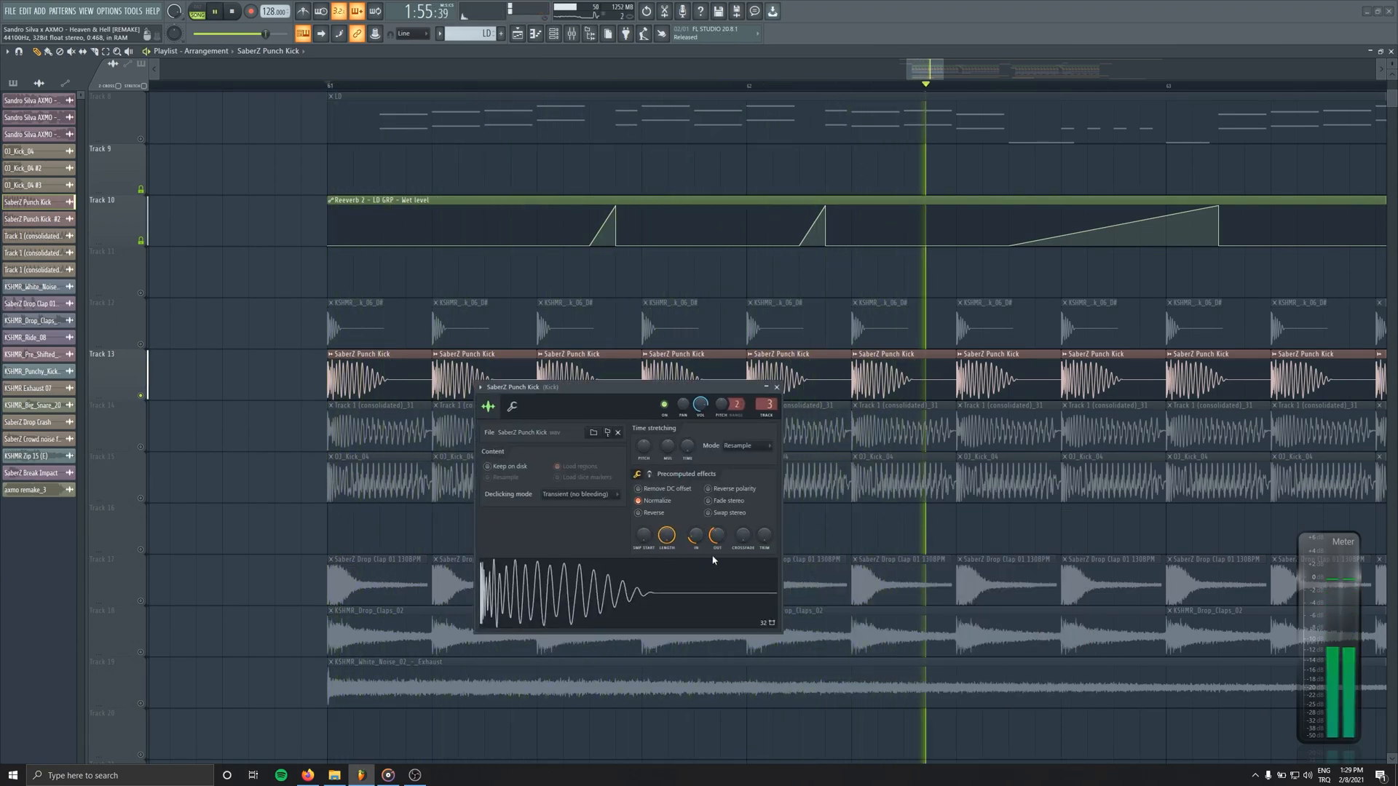
key(space)
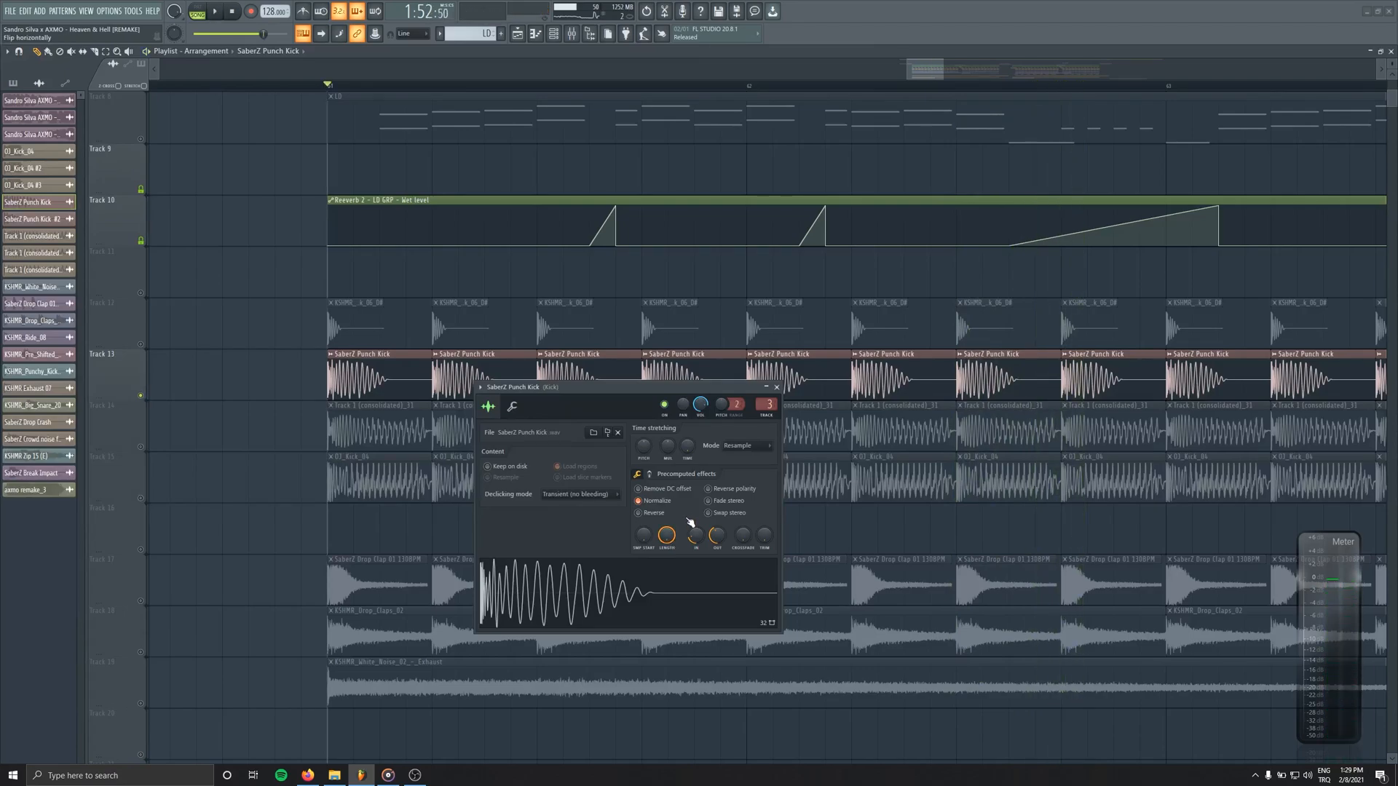
Try the SaberZ Punch Kick without its precomputed effects, with a 67% quick fade-out, and with a different quick fade-in
click(668, 505)
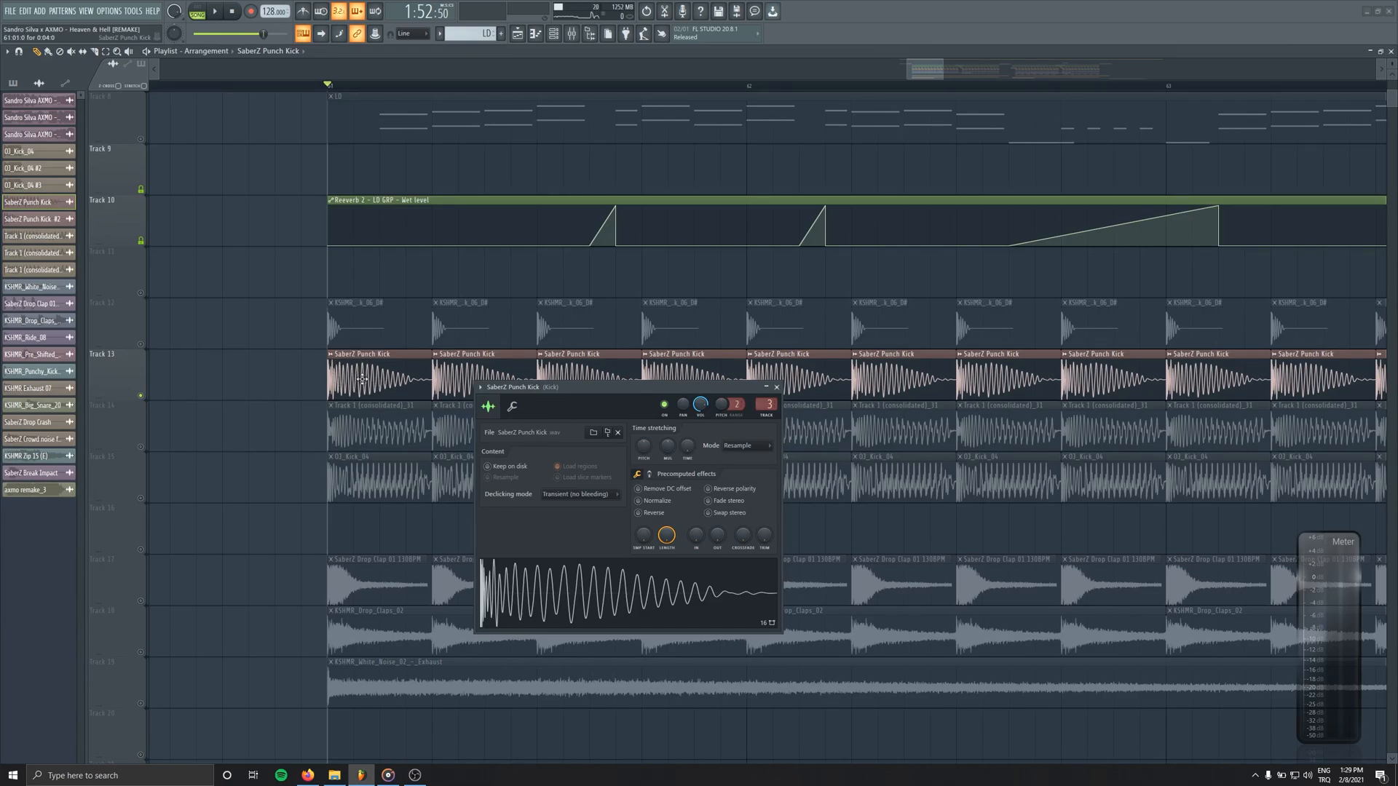
click(639, 501)
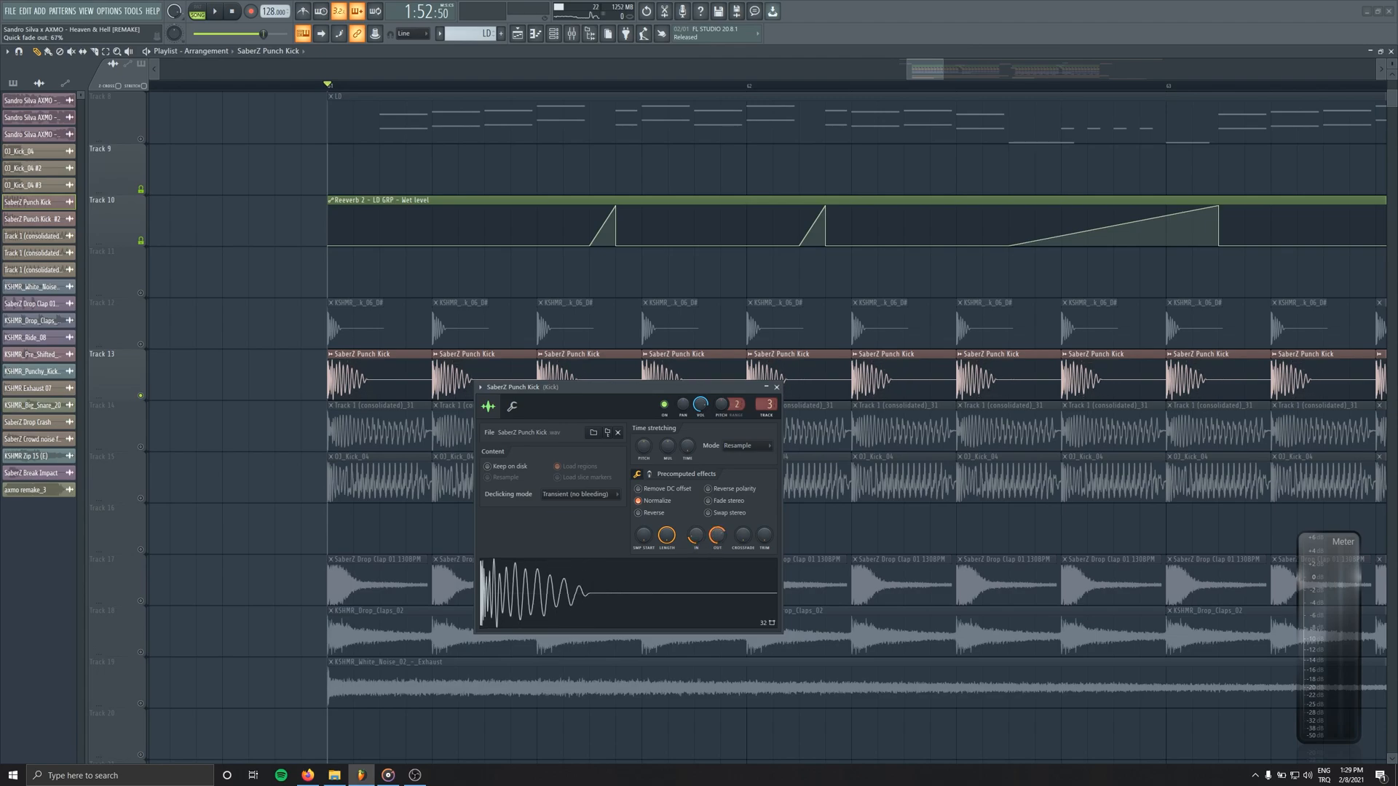
key(ctrl+z)
drag(696, 539, 696, 499)
key(ctrl+z)
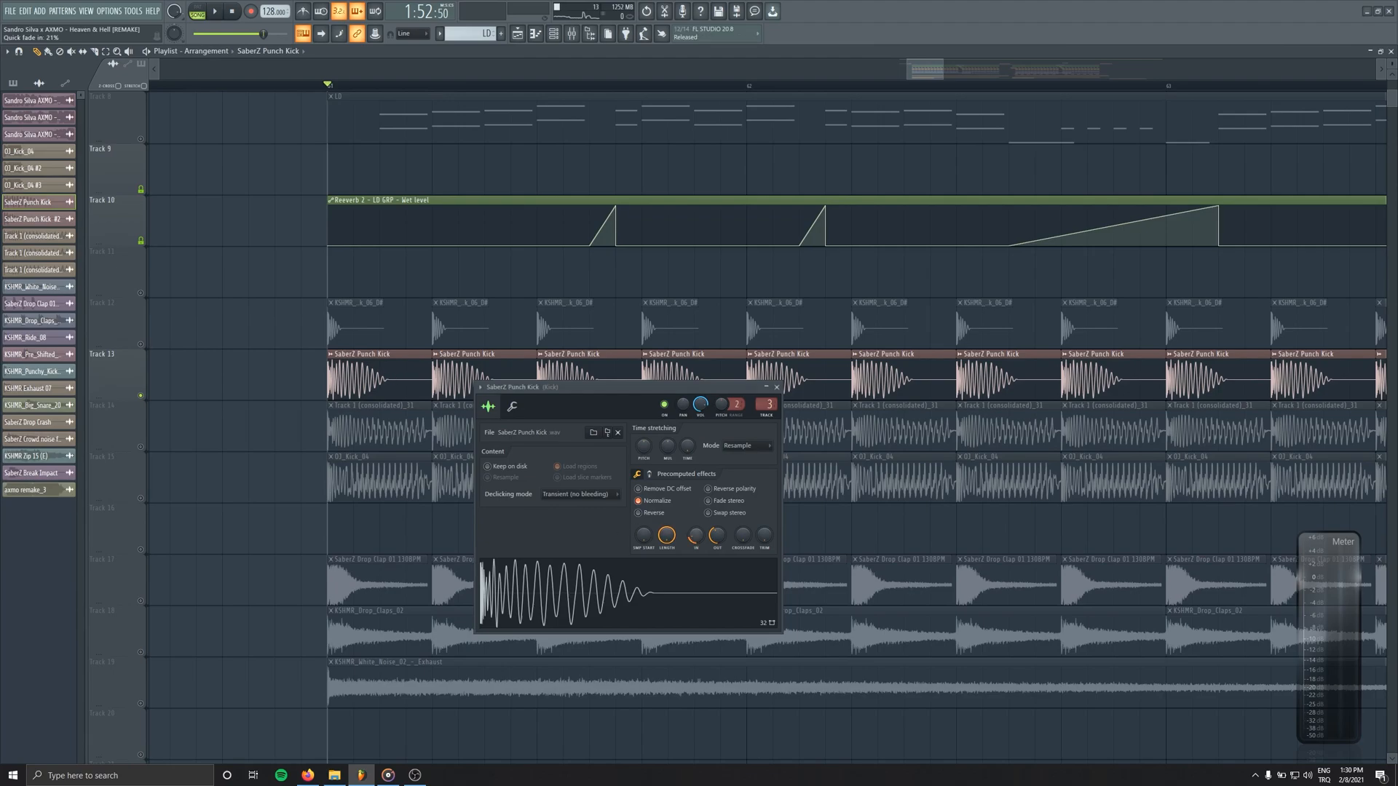
drag(695, 537, 696, 523)
Open the KSHMR_Punchy_Kick_06_D# sample settings and audition the top kick several times
double_click(371, 334)
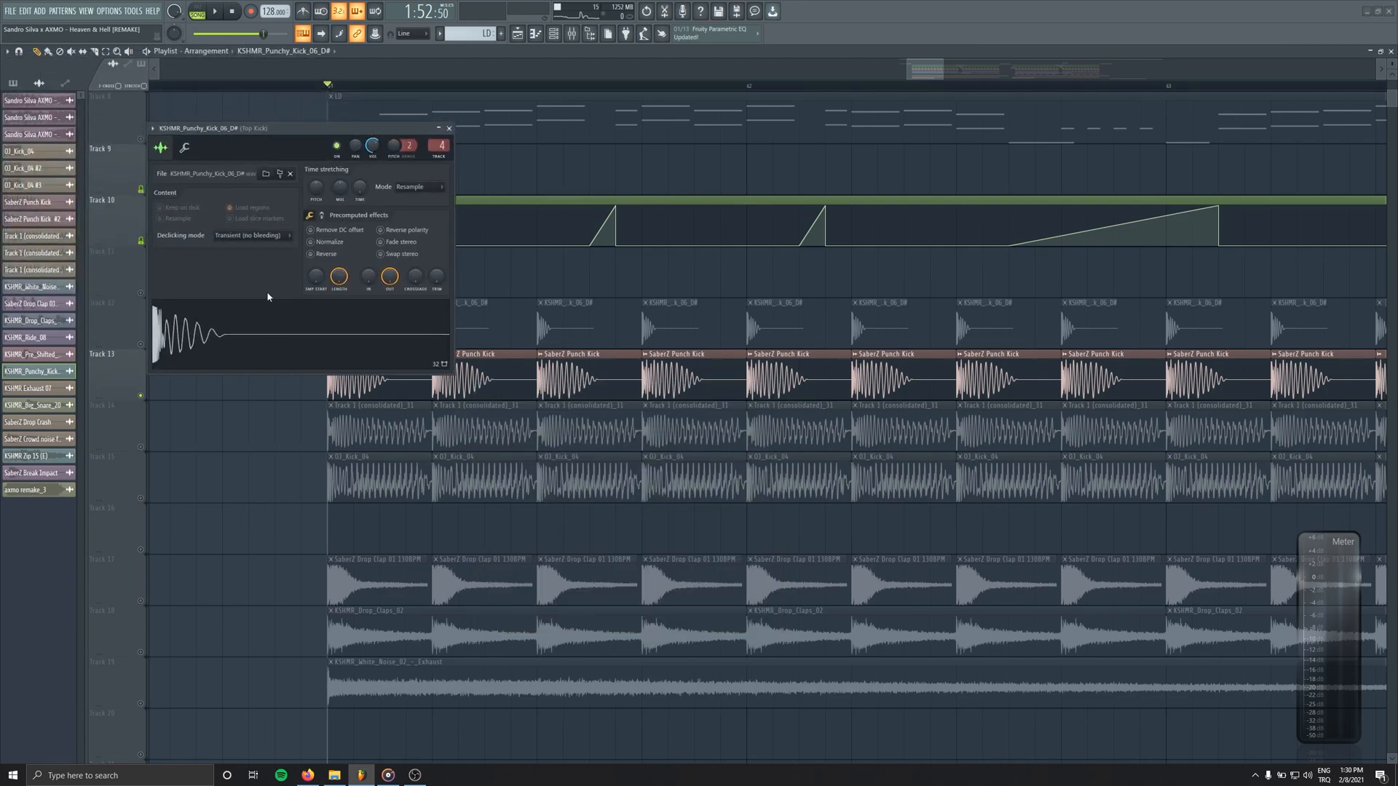
click(283, 333)
click(283, 333)
click(284, 333)
click(283, 333)
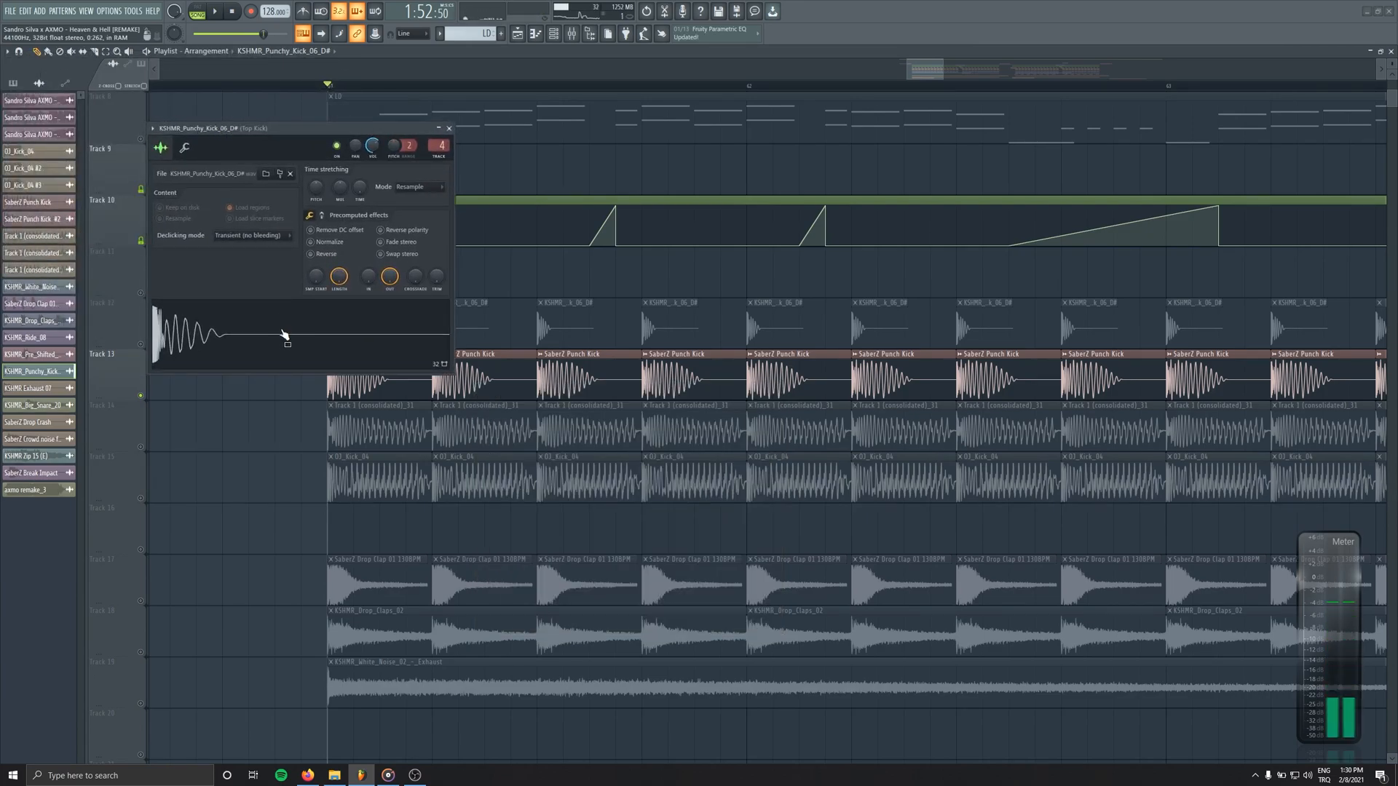
click(283, 332)
Examine the FabFilter Pro-Q 3 equalizer on the KICK mixer channel
key(F9)
click(186, 485)
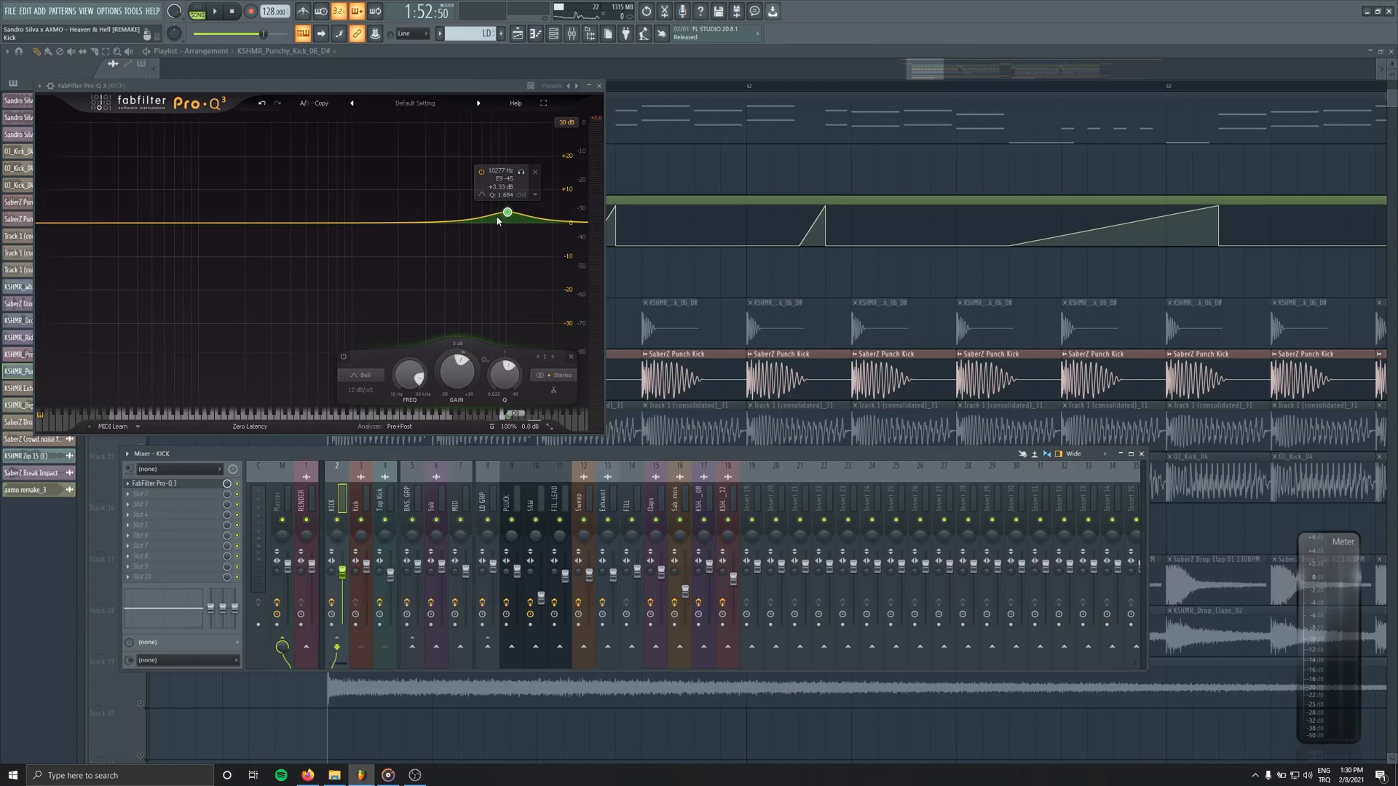
click(599, 86)
key(F9)
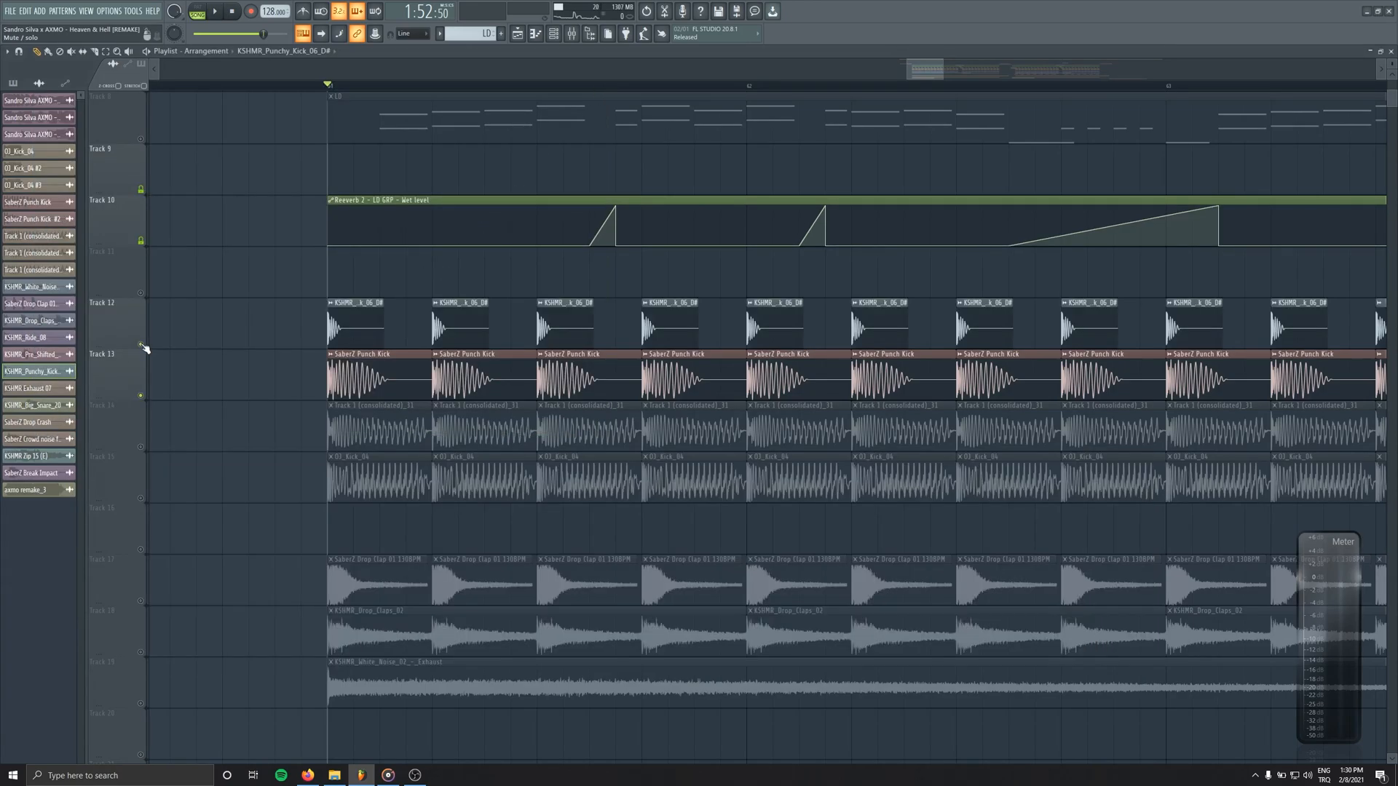
Play the layered kicks on Tracks 12 and 13 and check their levels in the mixer
key(space)
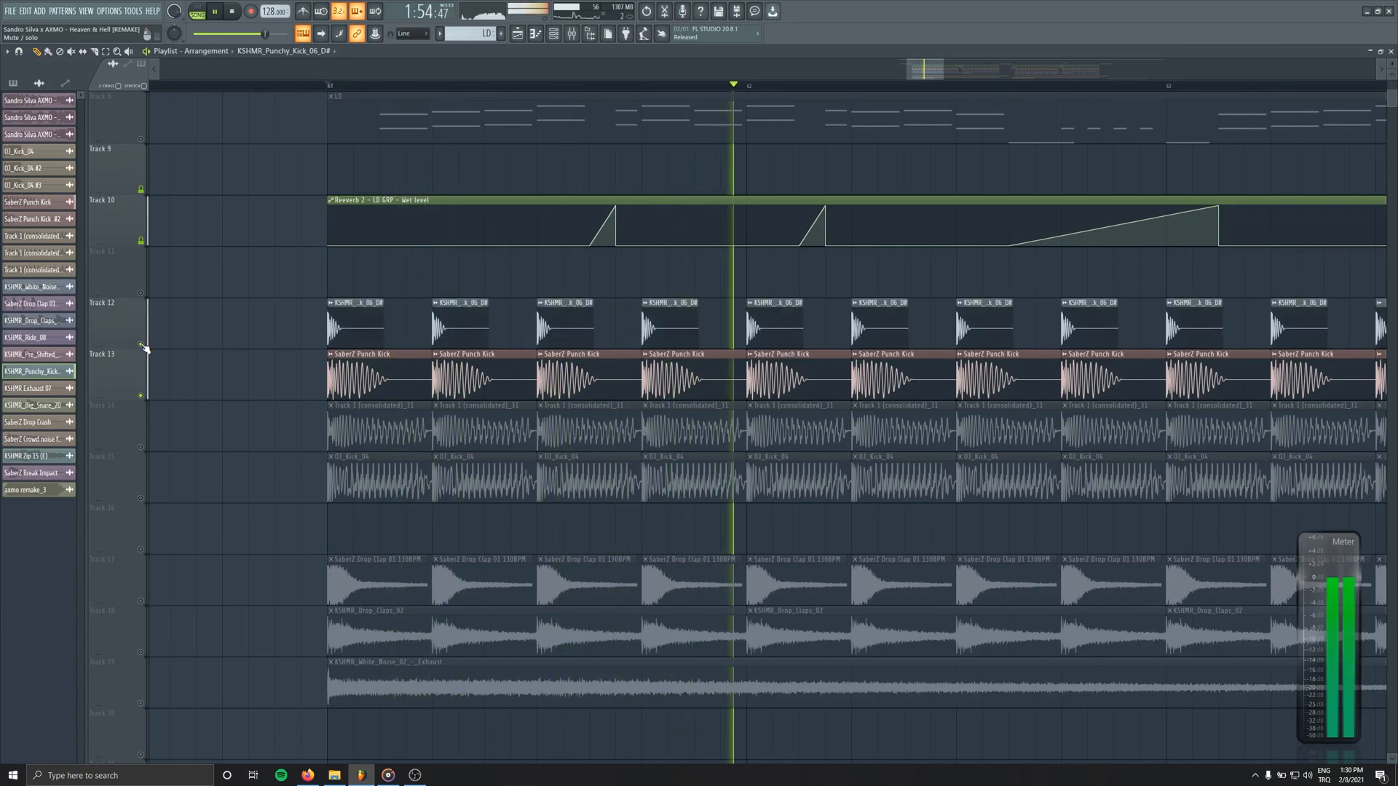
click(571, 35)
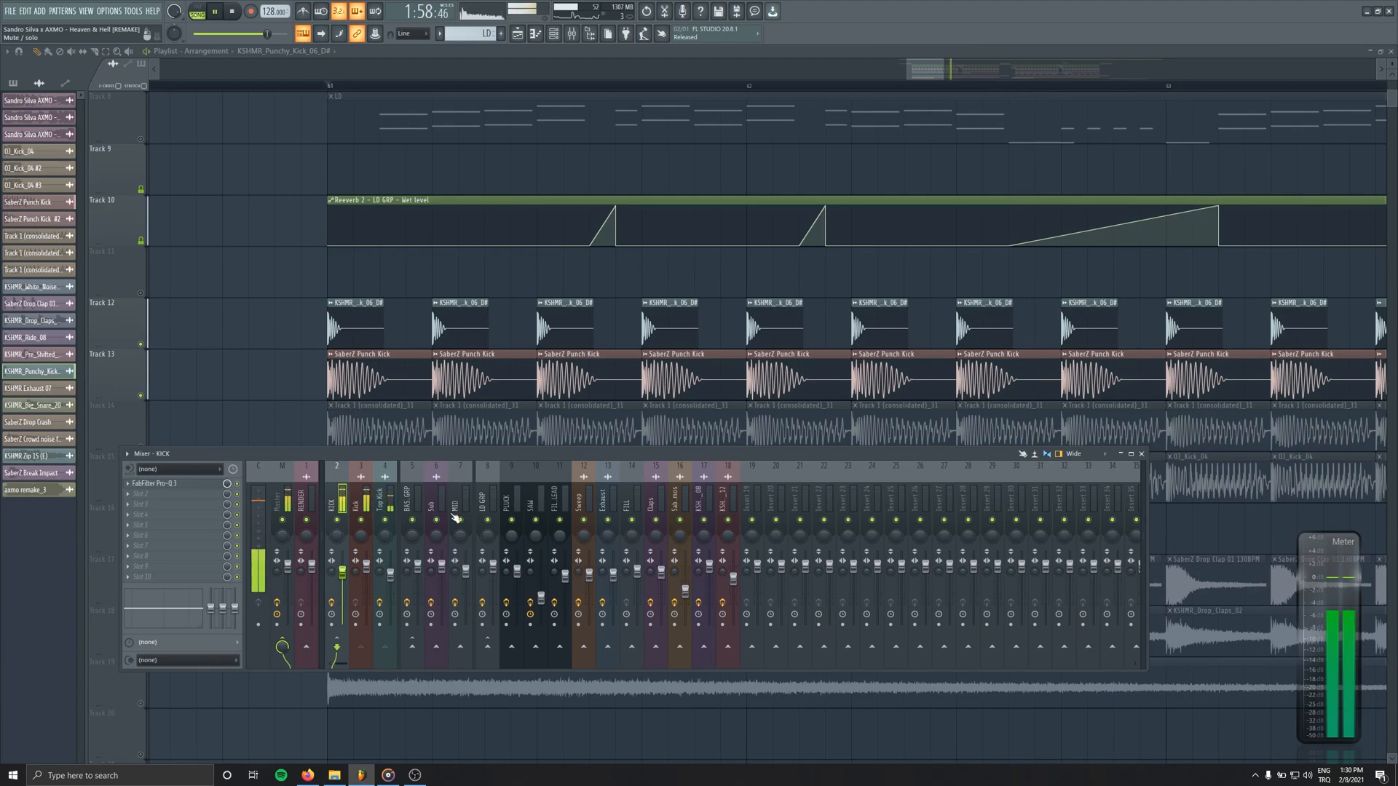
key(space)
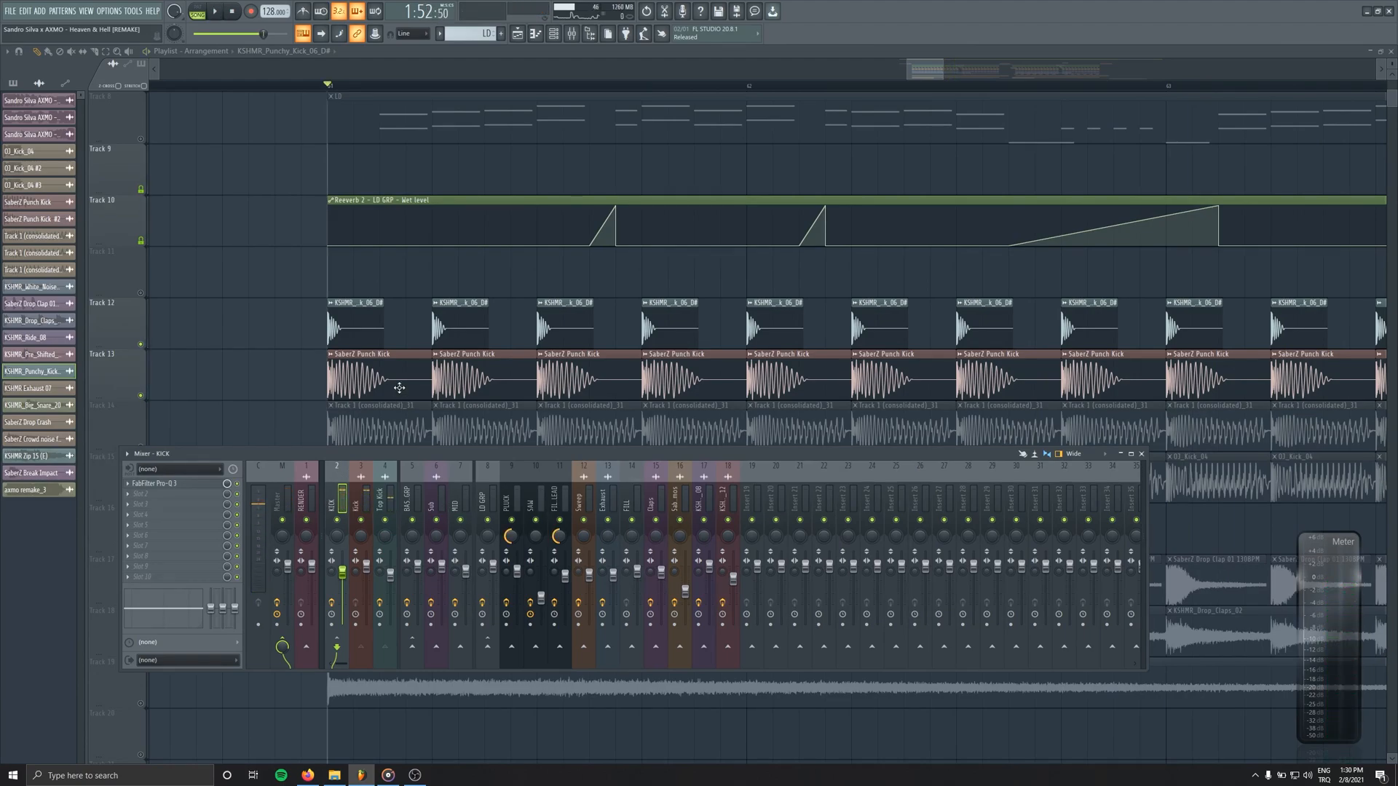
key(F9)
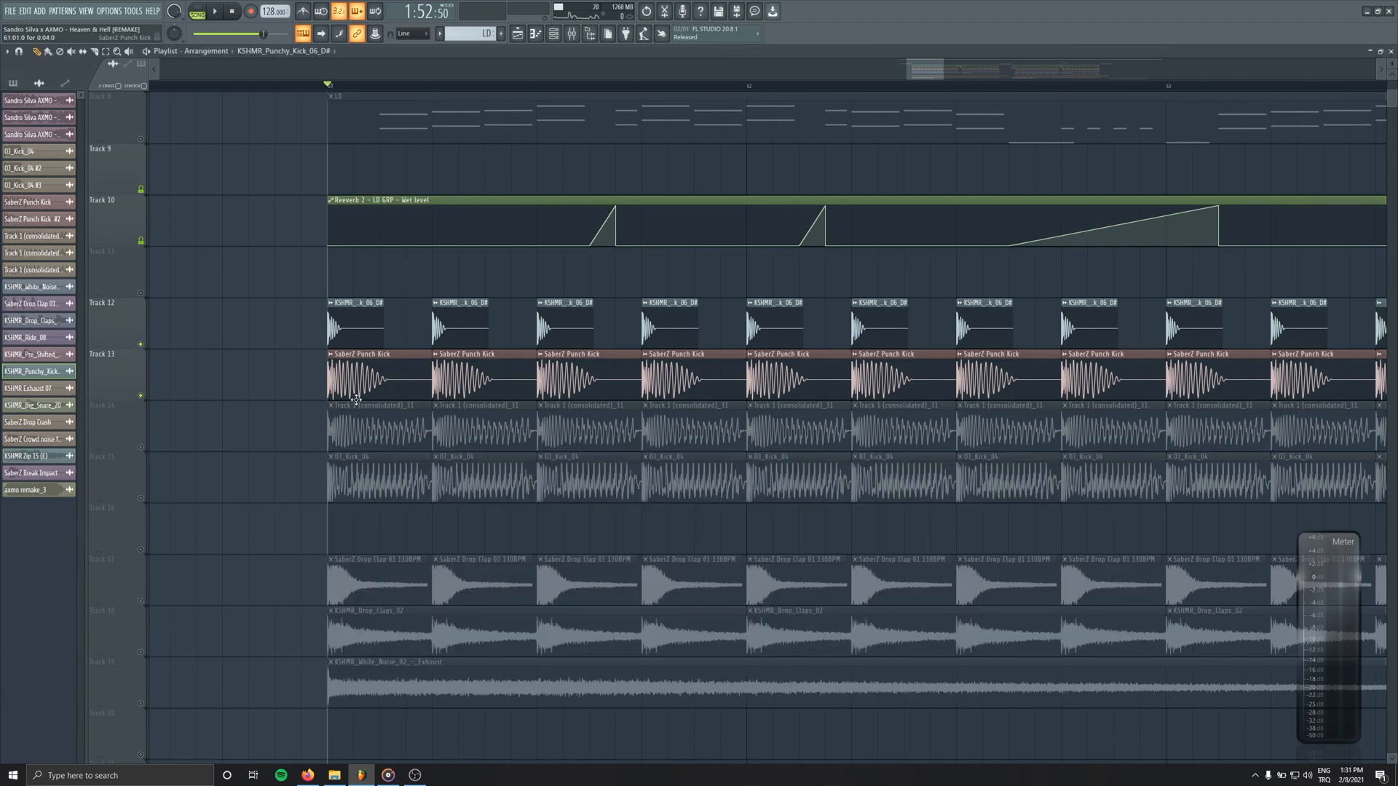
Solo Track 14 and audition the Track 1 (consolidated)_31 sub sample with its mixer channel shown
right_click(141, 447)
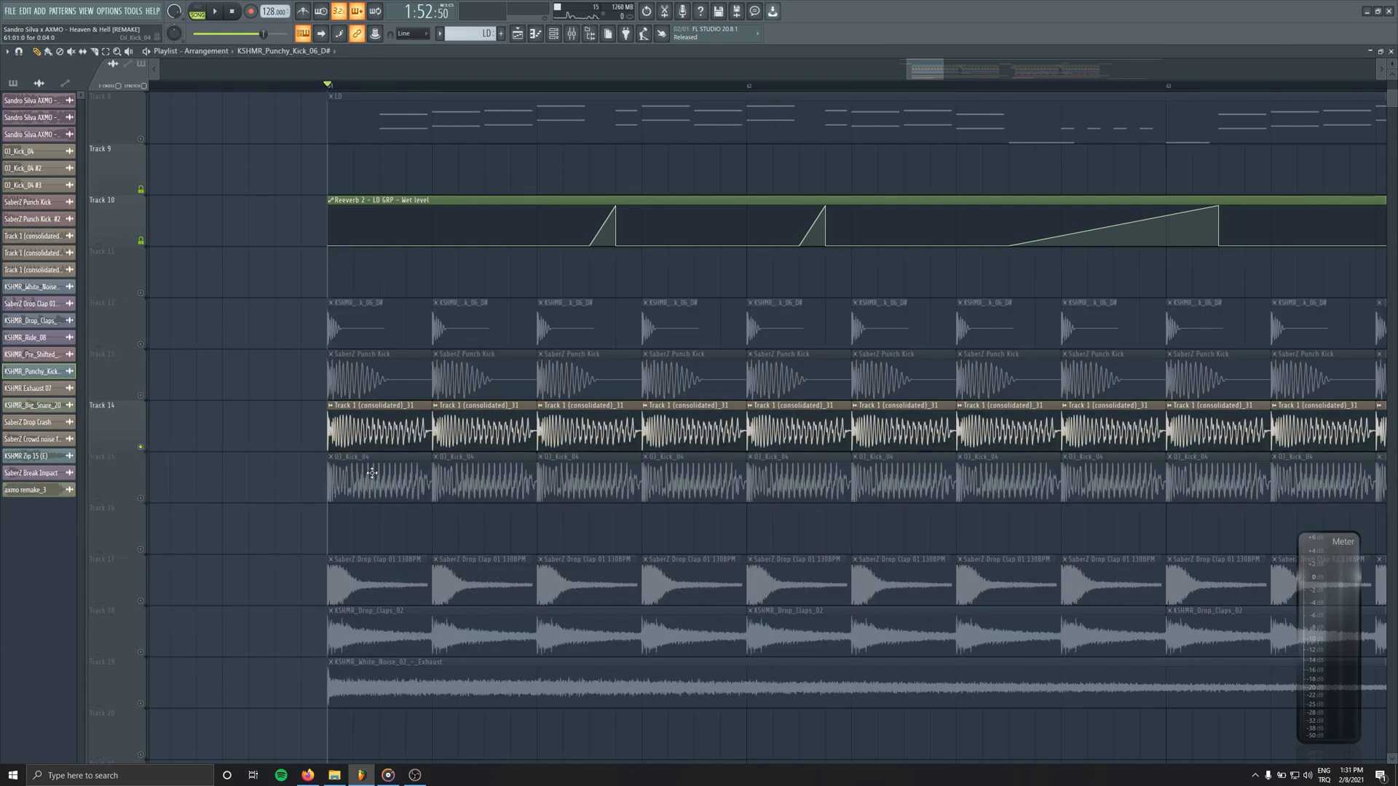
double_click(377, 439)
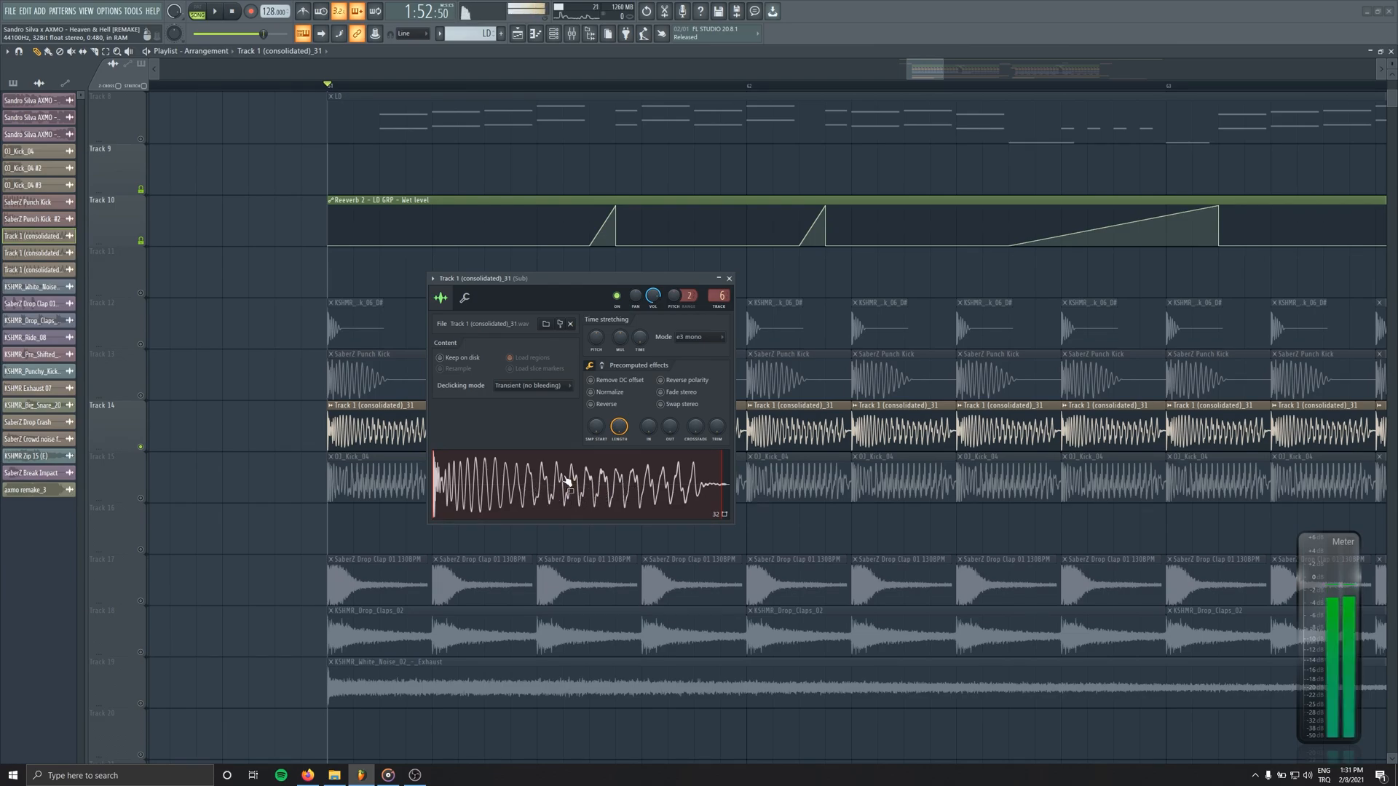
double_click(716, 297)
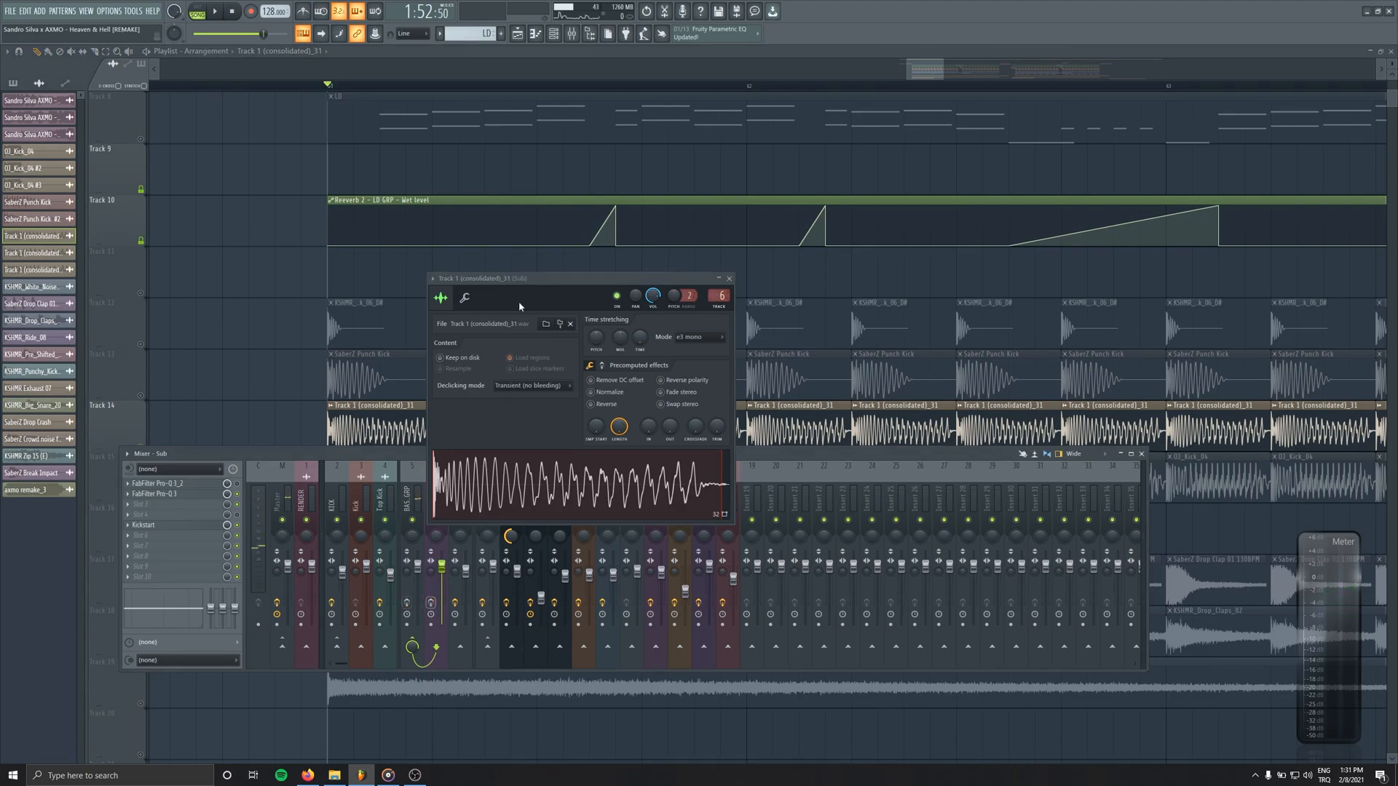
drag(524, 279, 522, 219)
click(569, 419)
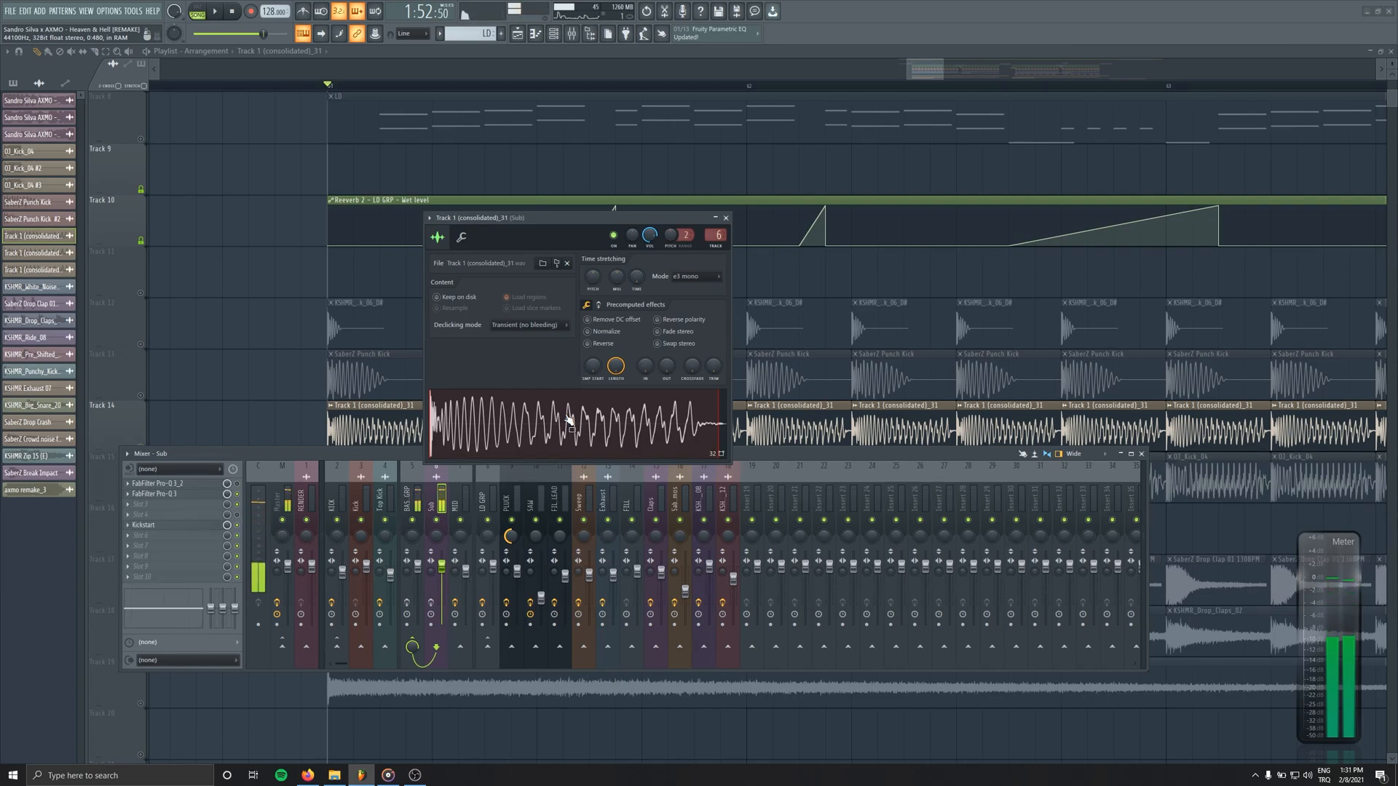
Examine the Sub channel's second FabFilter Pro-Q 3 filter and its Kickstart sidechain curve
click(185, 495)
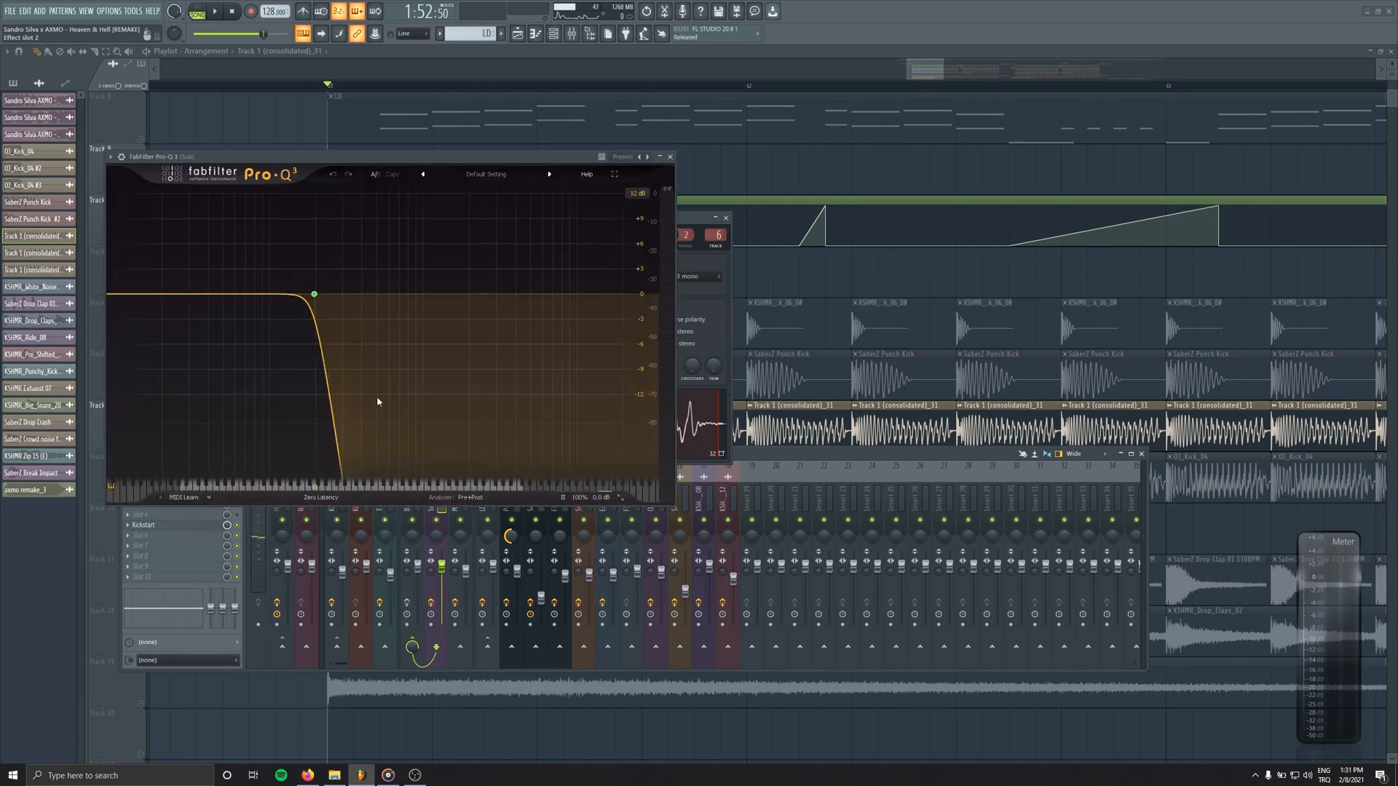
mouse_move(303, 310)
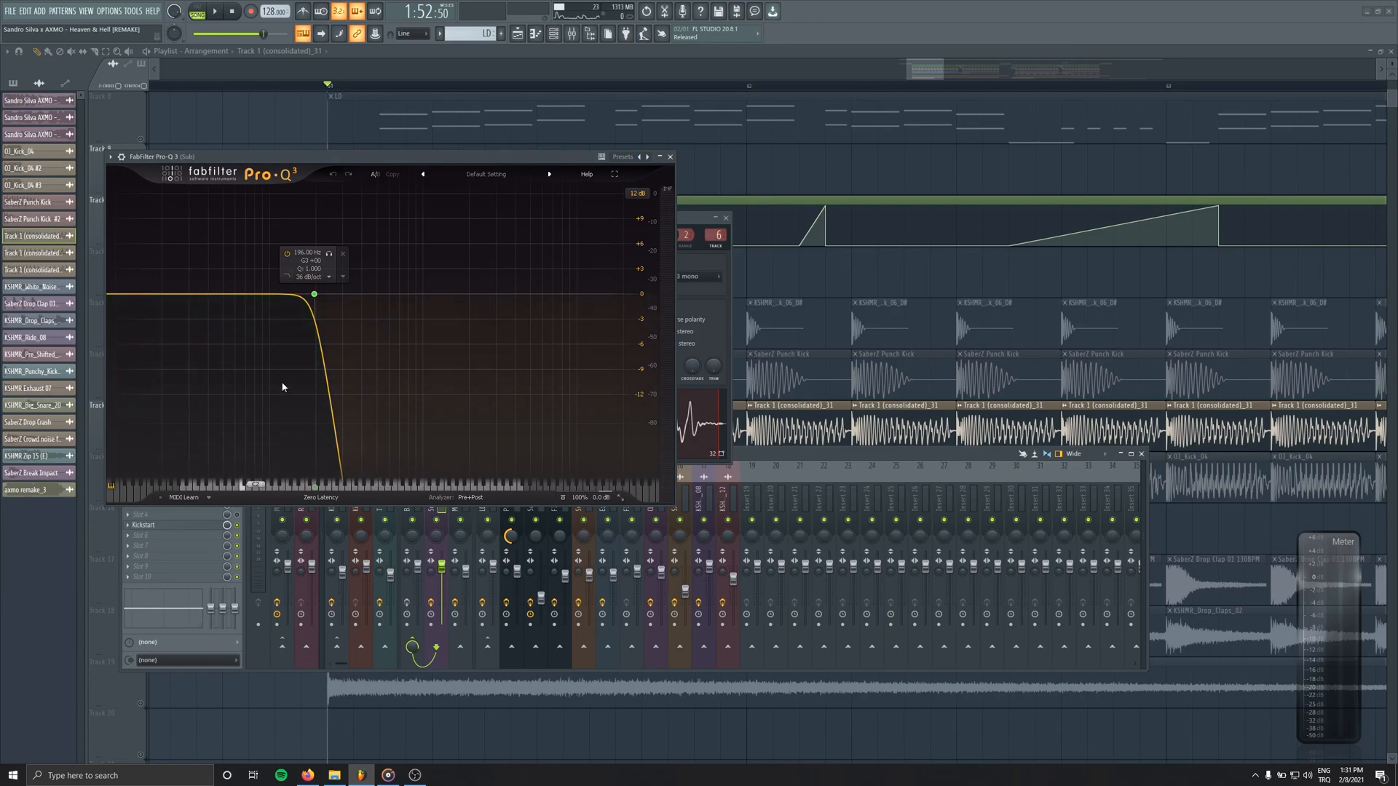
click(669, 159)
click(175, 526)
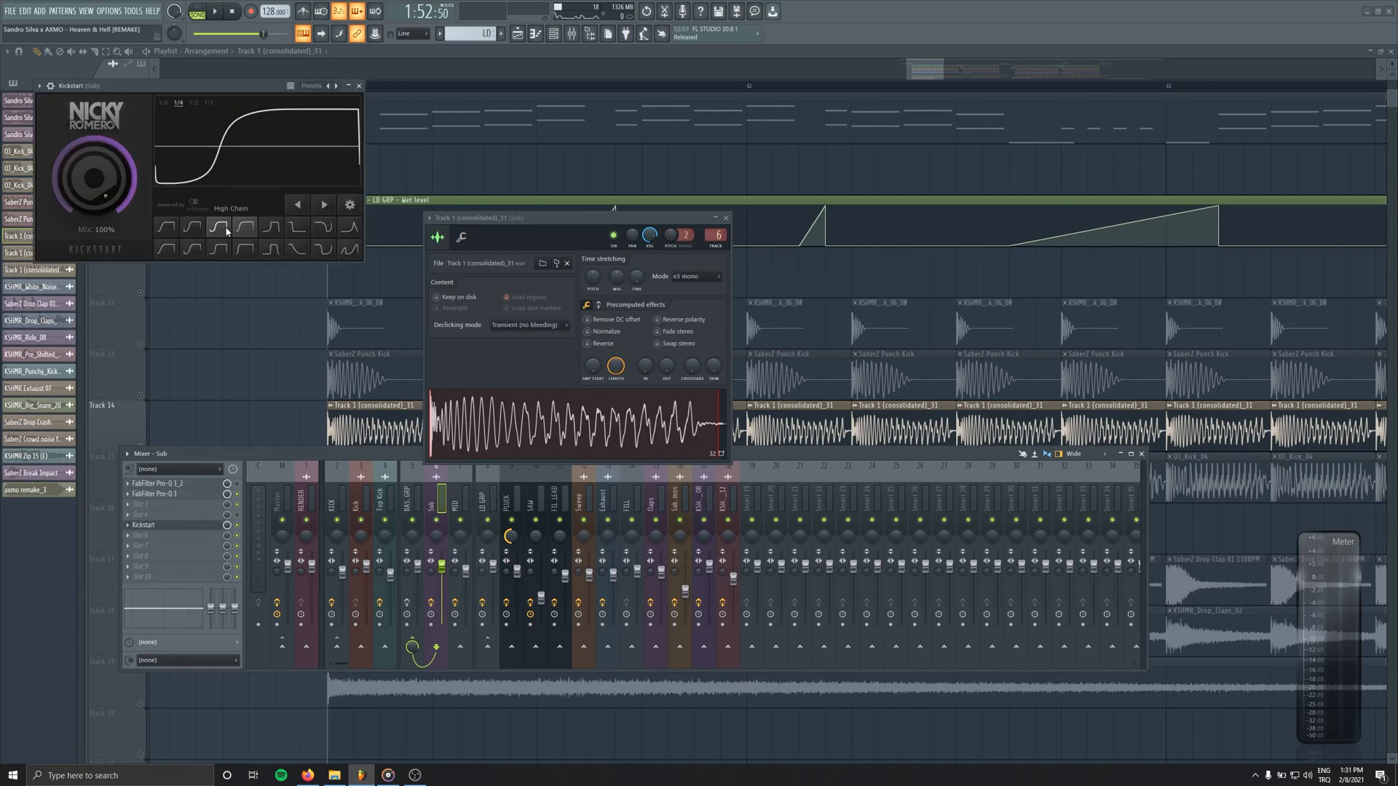
click(349, 86)
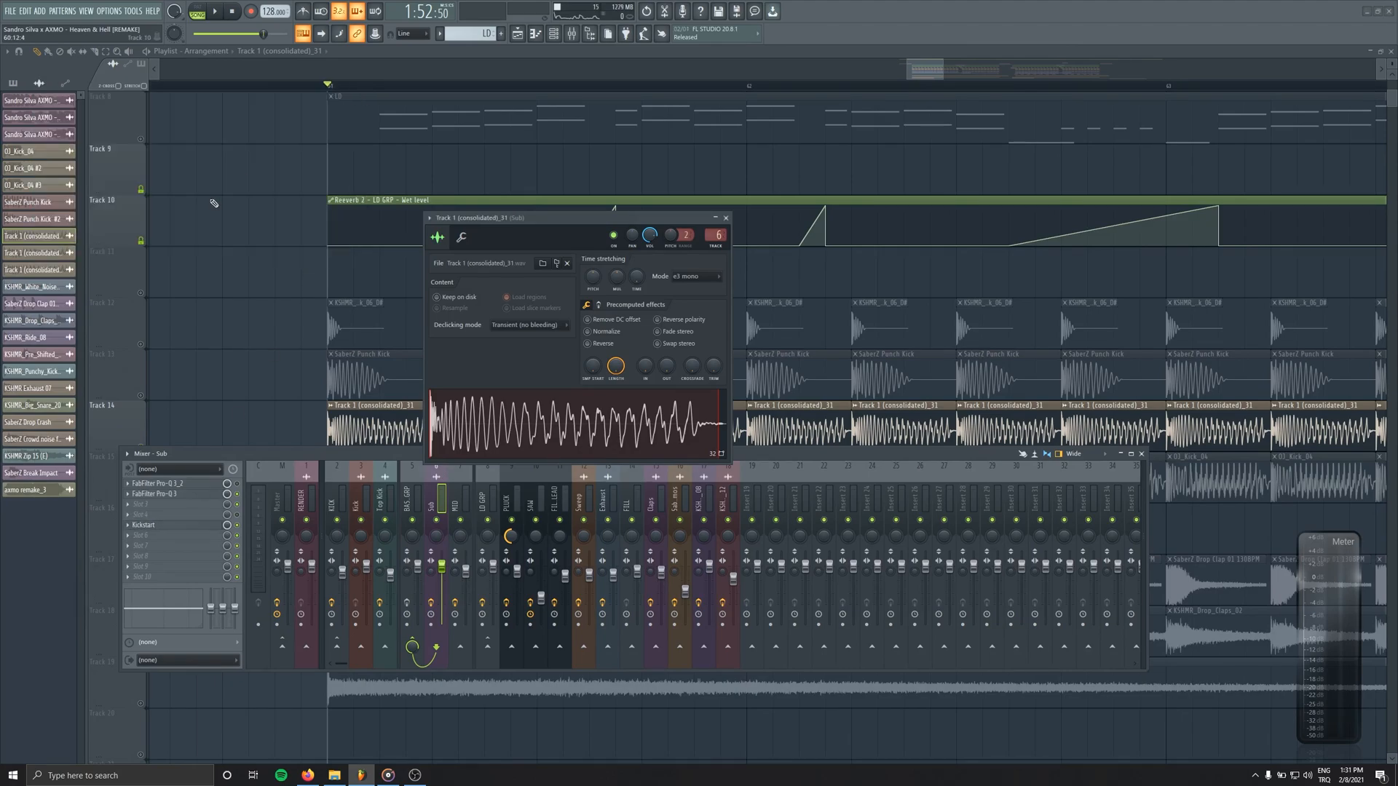
key(F9)
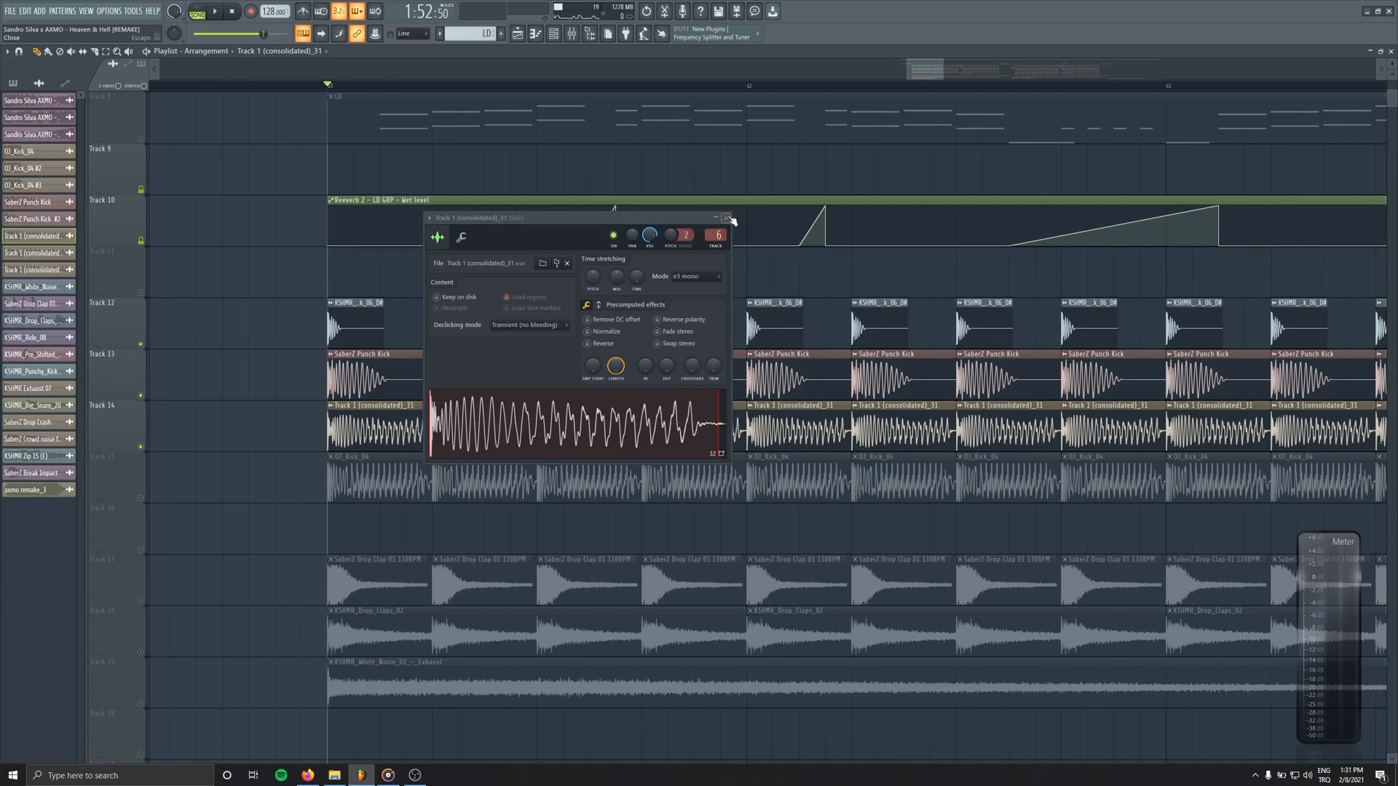
Play the kick layers on Tracks 12 and 13 together with the Track 14 sub
click(726, 218)
key(space)
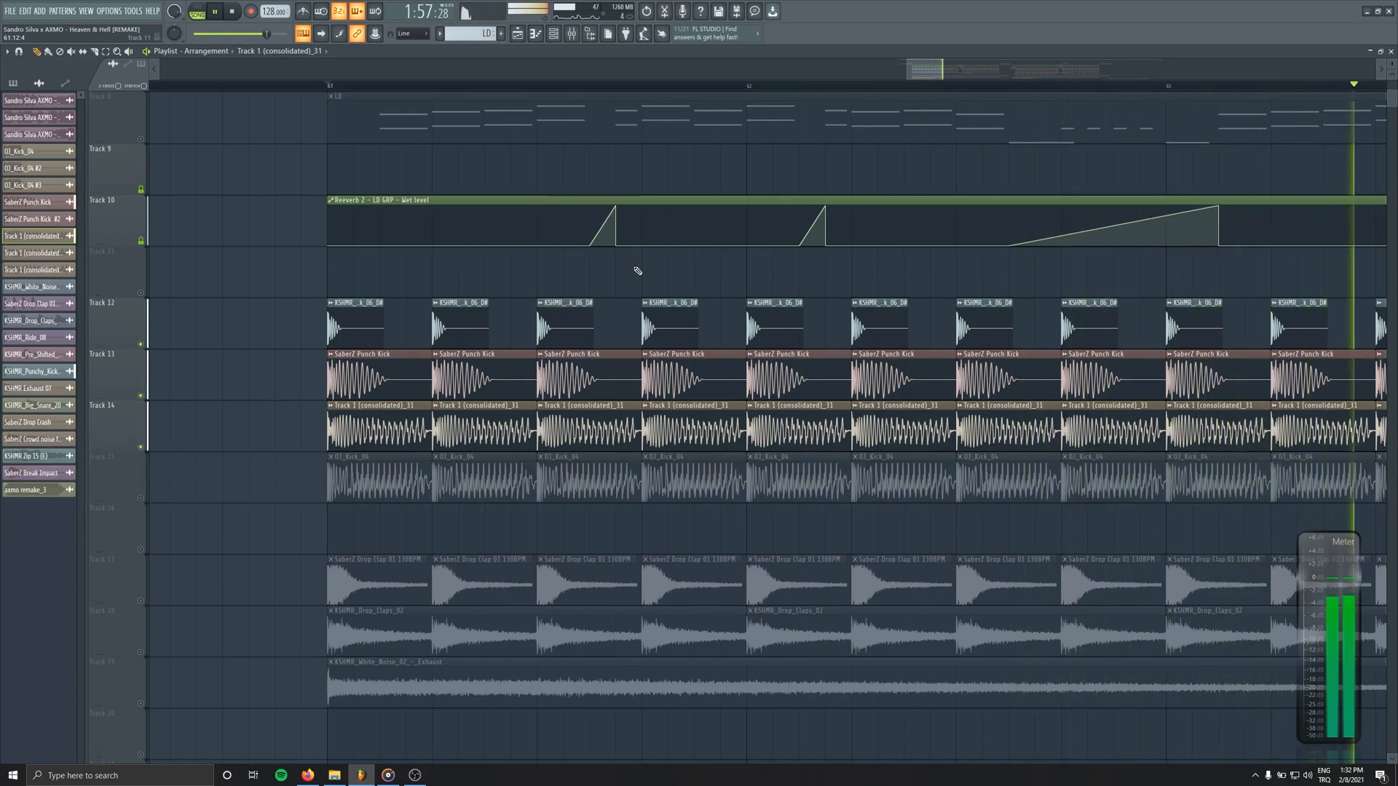
scroll(497, 328, down, 3)
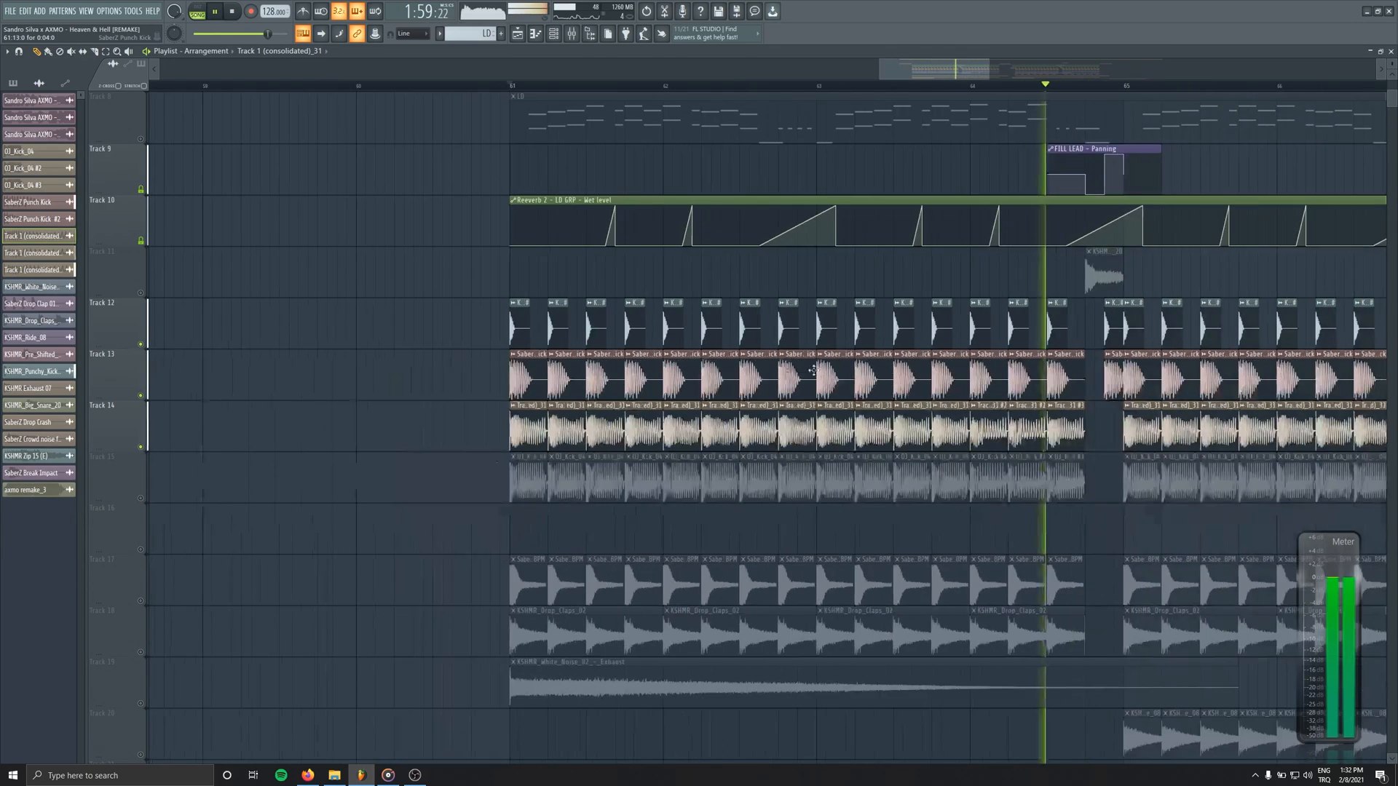
drag(497, 329, 282, 305)
scroll(589, 378, down, 3)
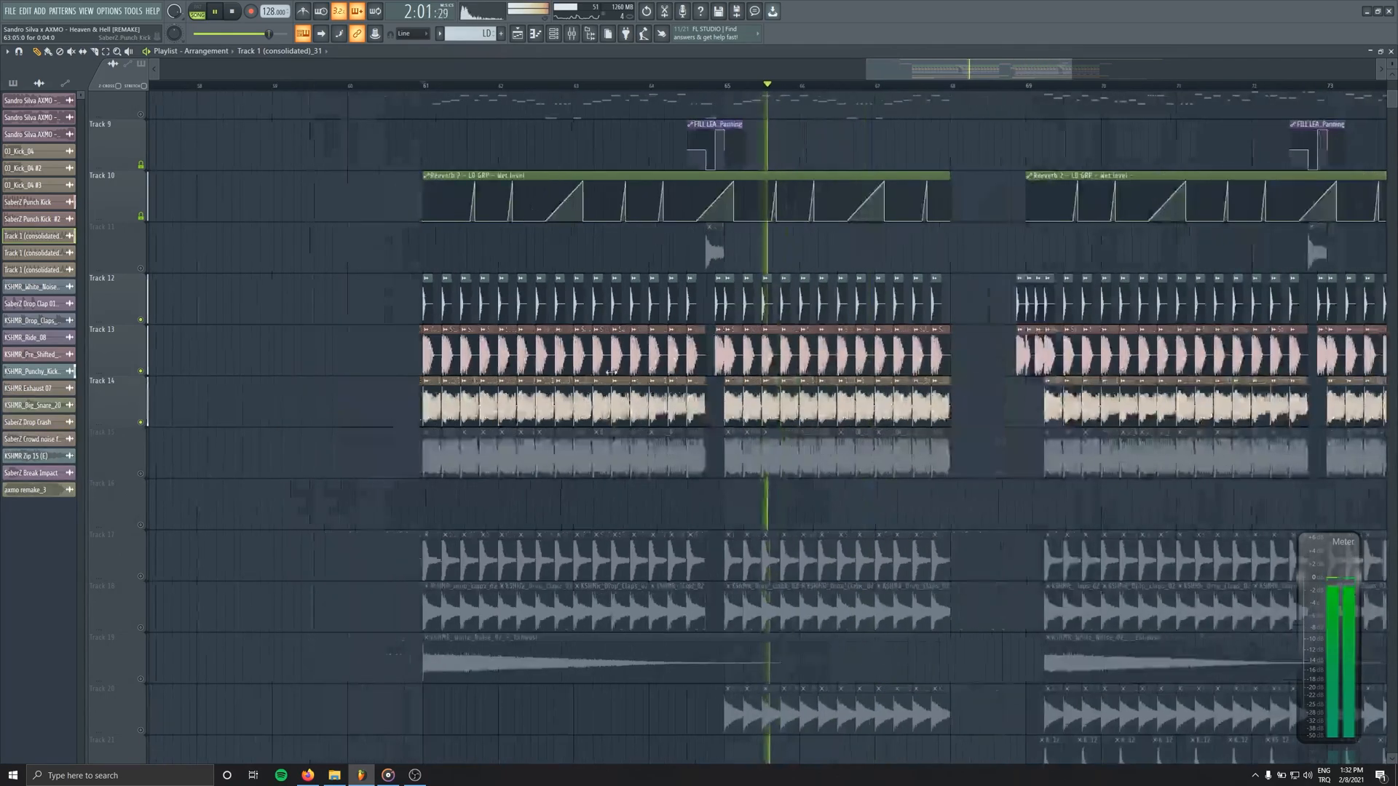
scroll(465, 406, up, 6)
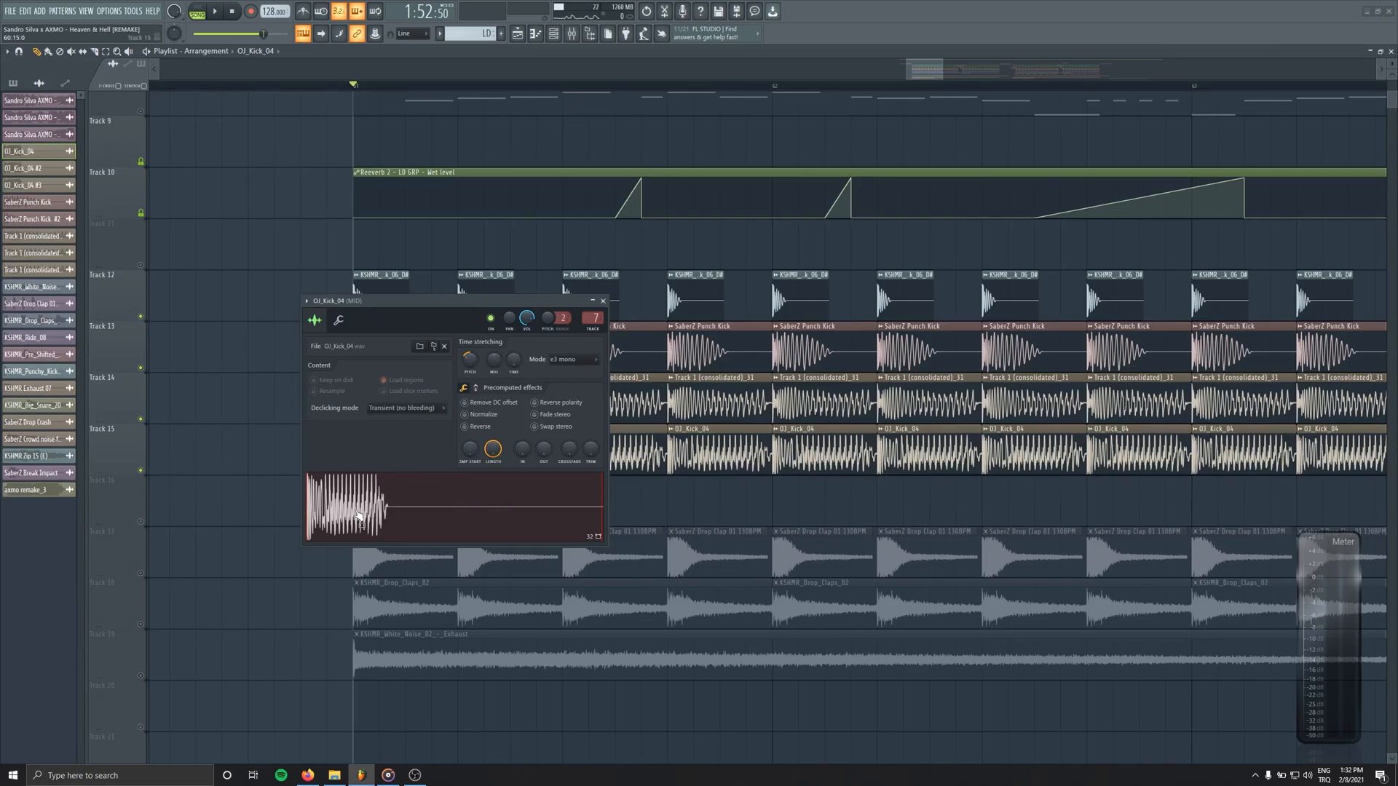
Show the MID mixer channel used by the OJ_Kick_04 sample and examine its FabFilter Pro-Q 3 low and high cuts
double_click(588, 318)
drag(495, 304, 488, 182)
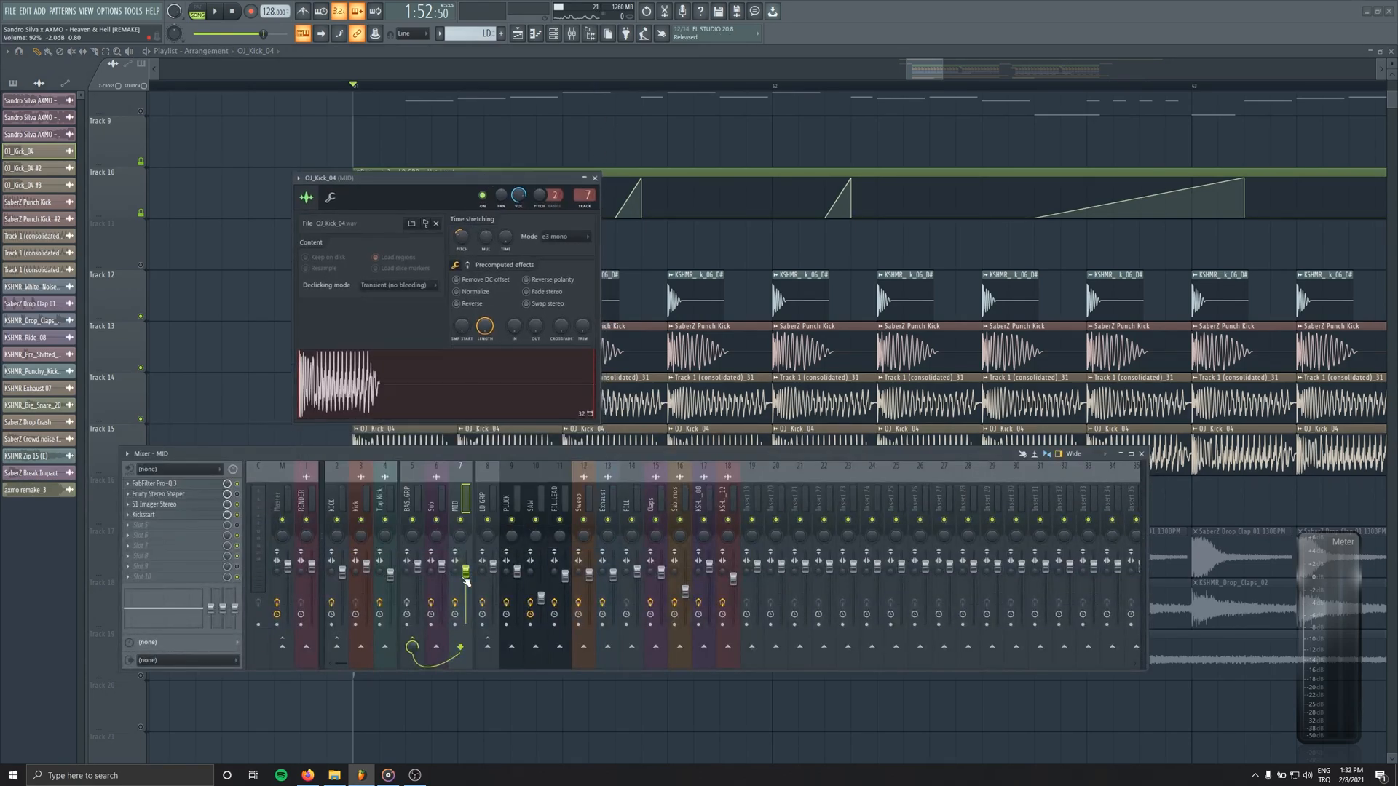
click(421, 397)
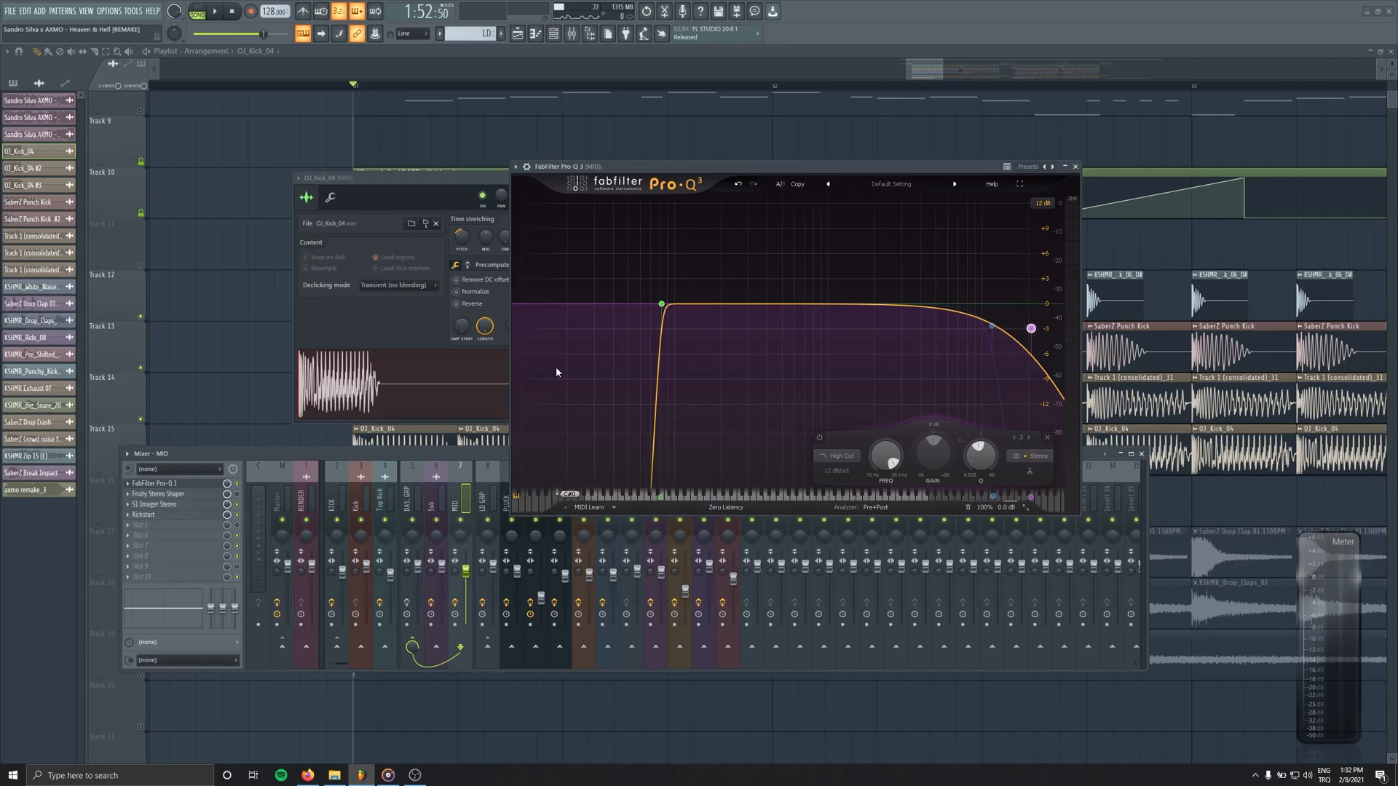
mouse_move(1031, 327)
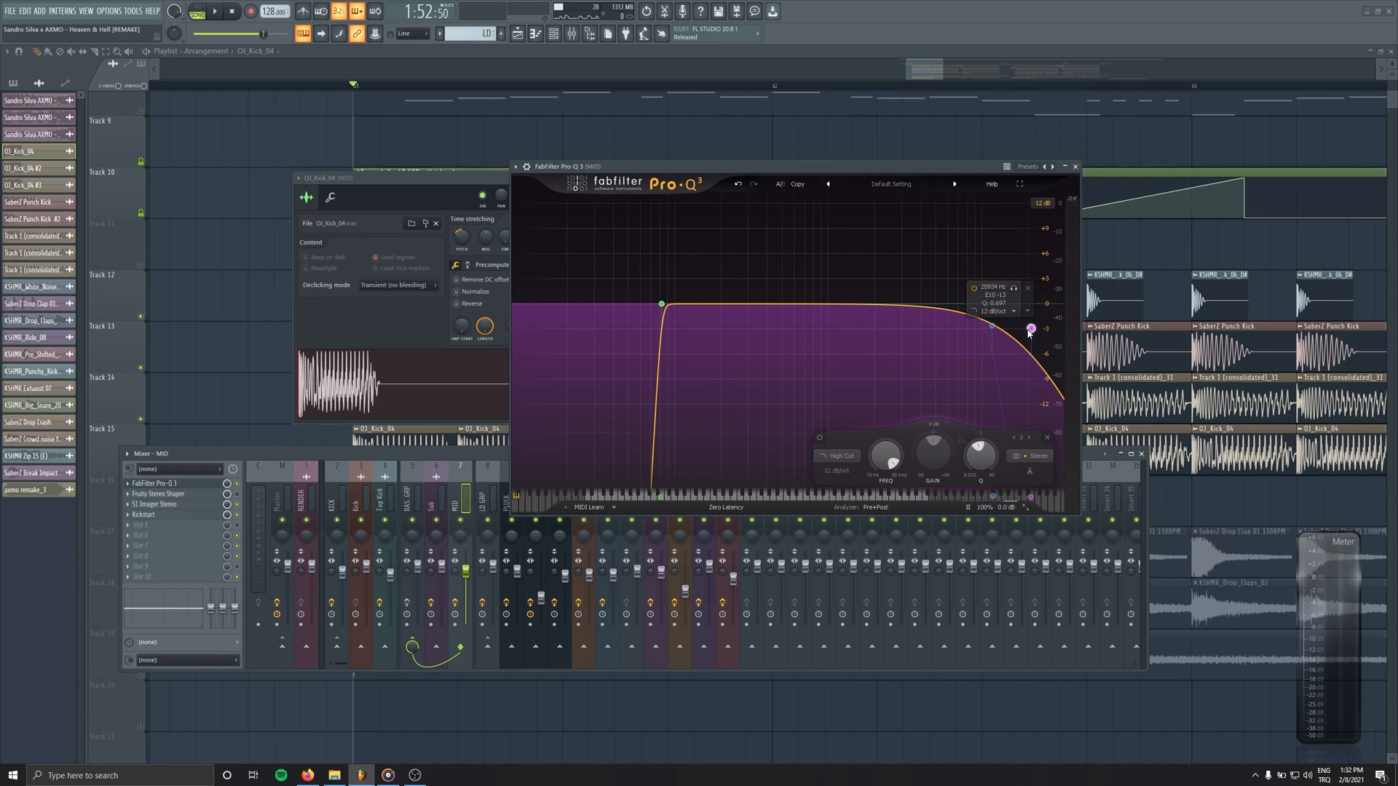
Examine the S1 Imager Stereo and the Kickstart sidechain curve on the MID channel
click(171, 509)
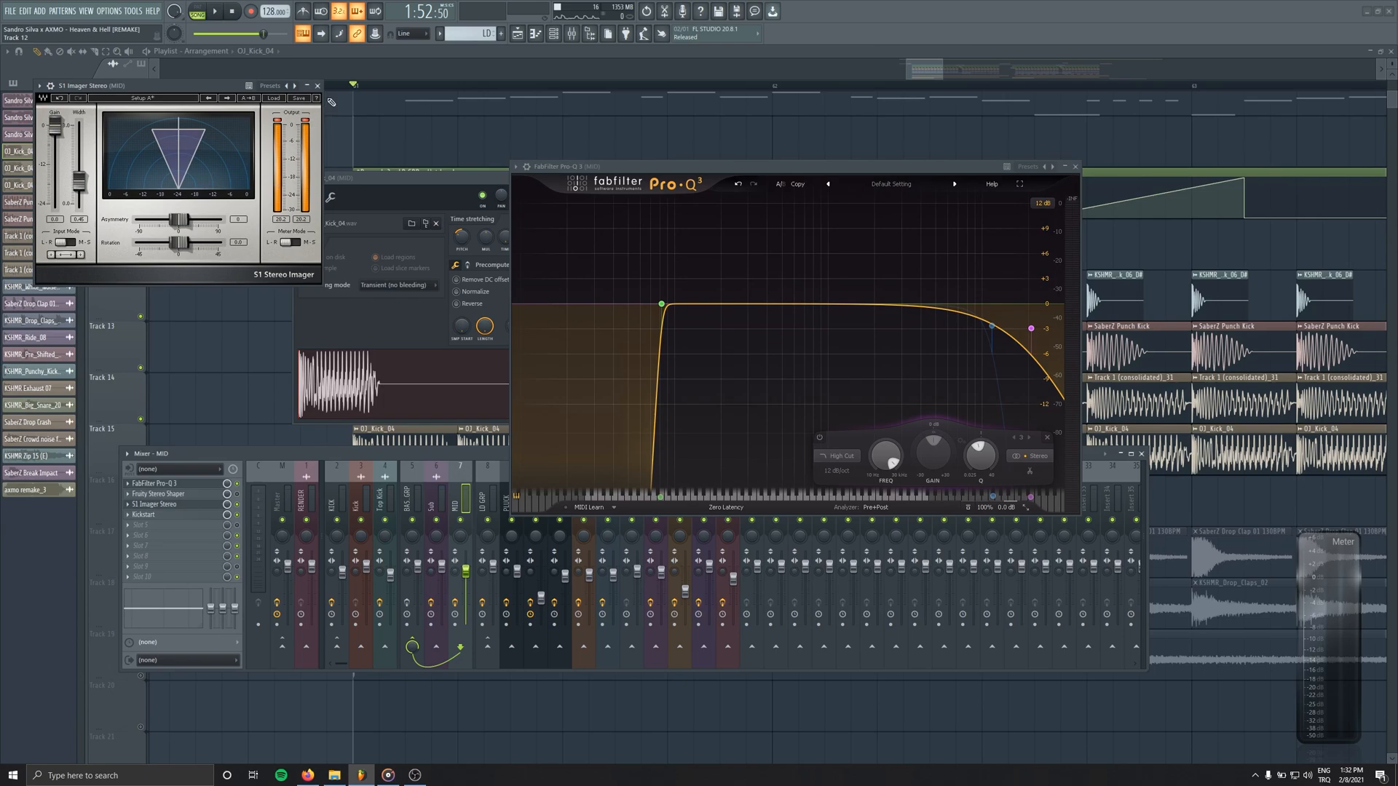
click(317, 86)
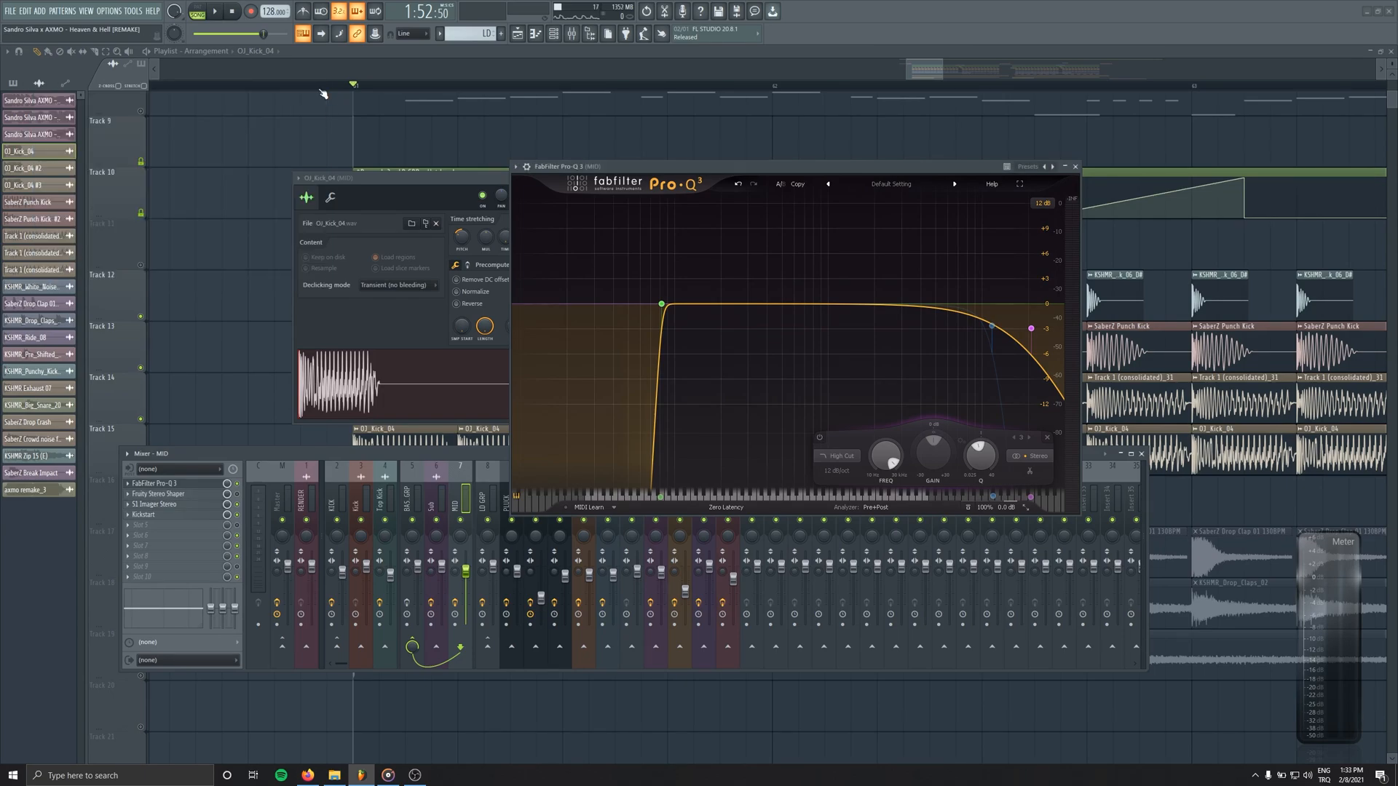
click(1075, 167)
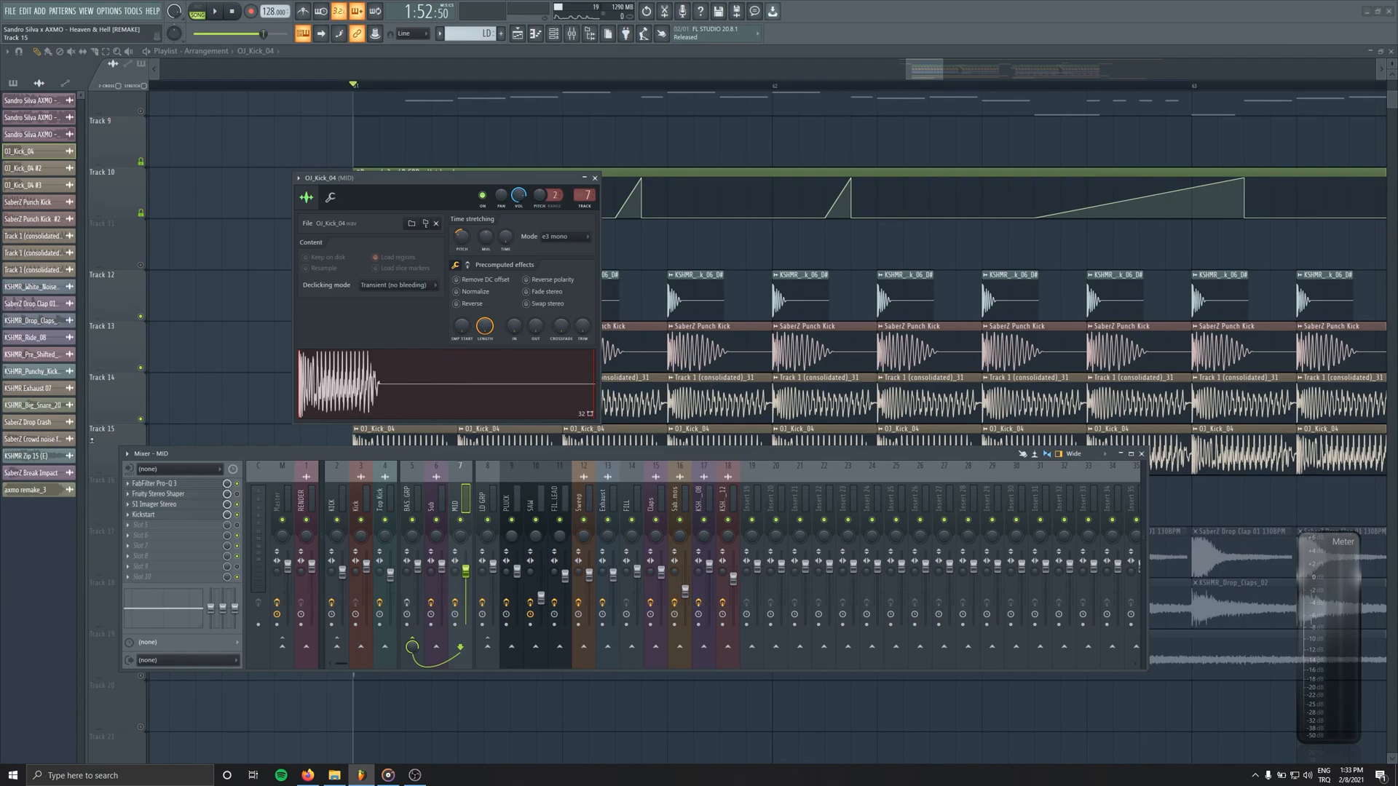
click(149, 515)
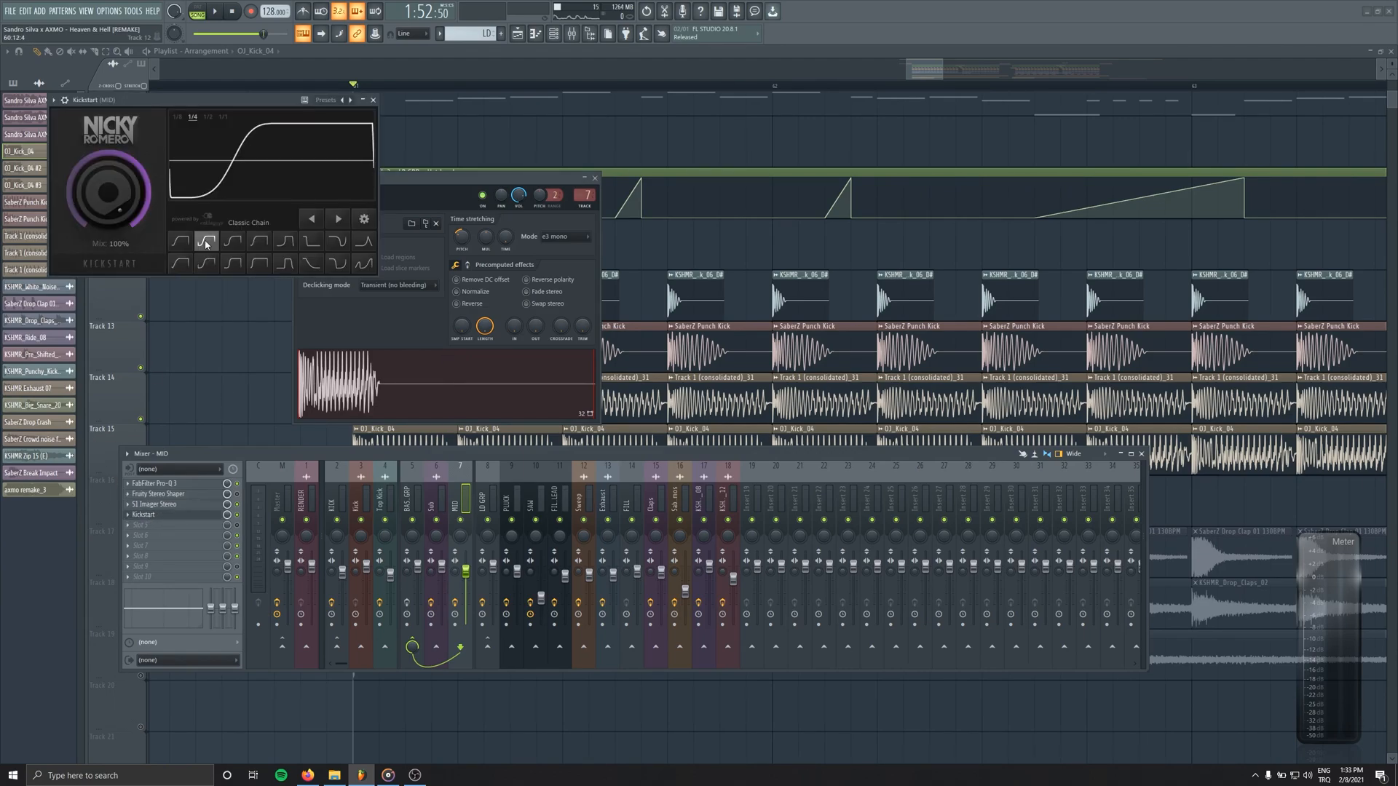
key(F12)
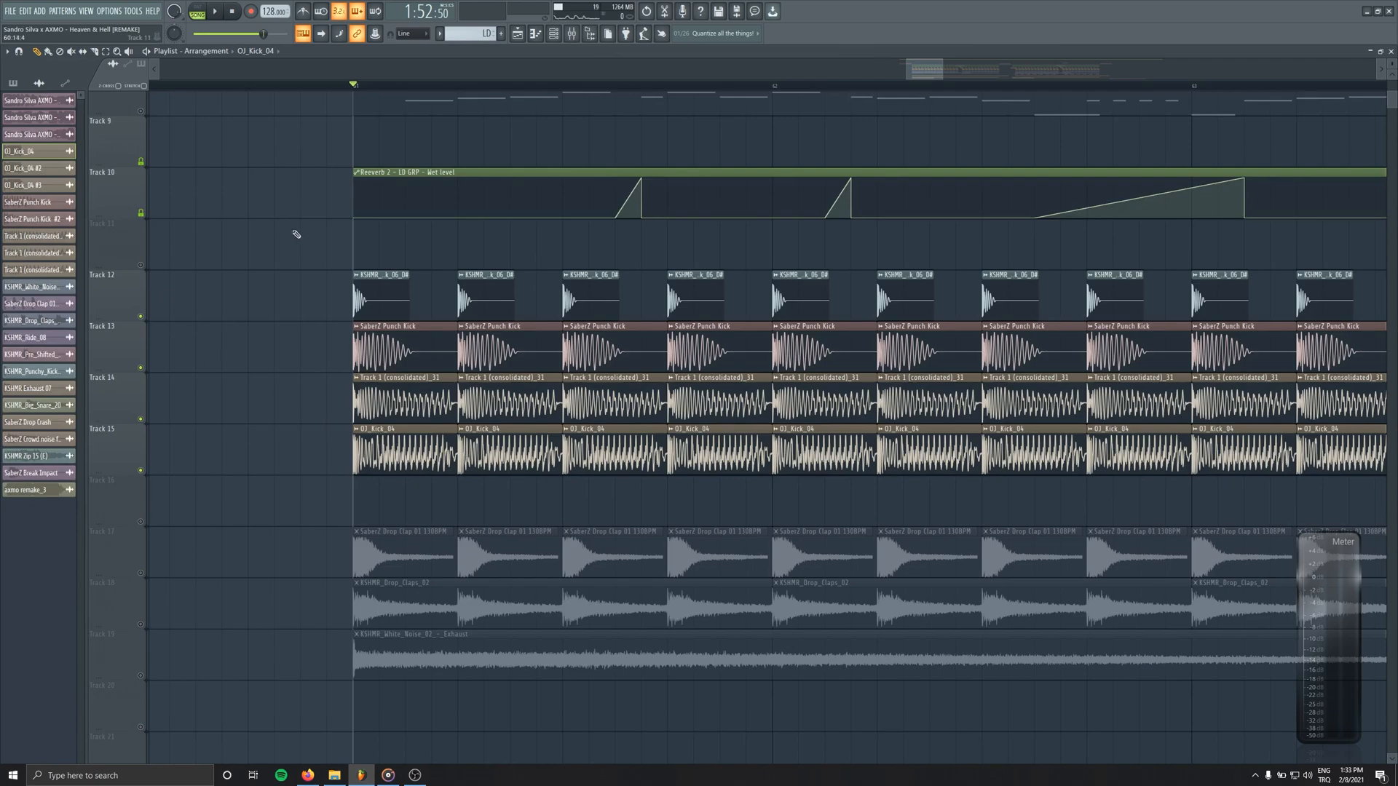
Play Tracks 12 to 15 together and check their levels in the mixer
key(space)
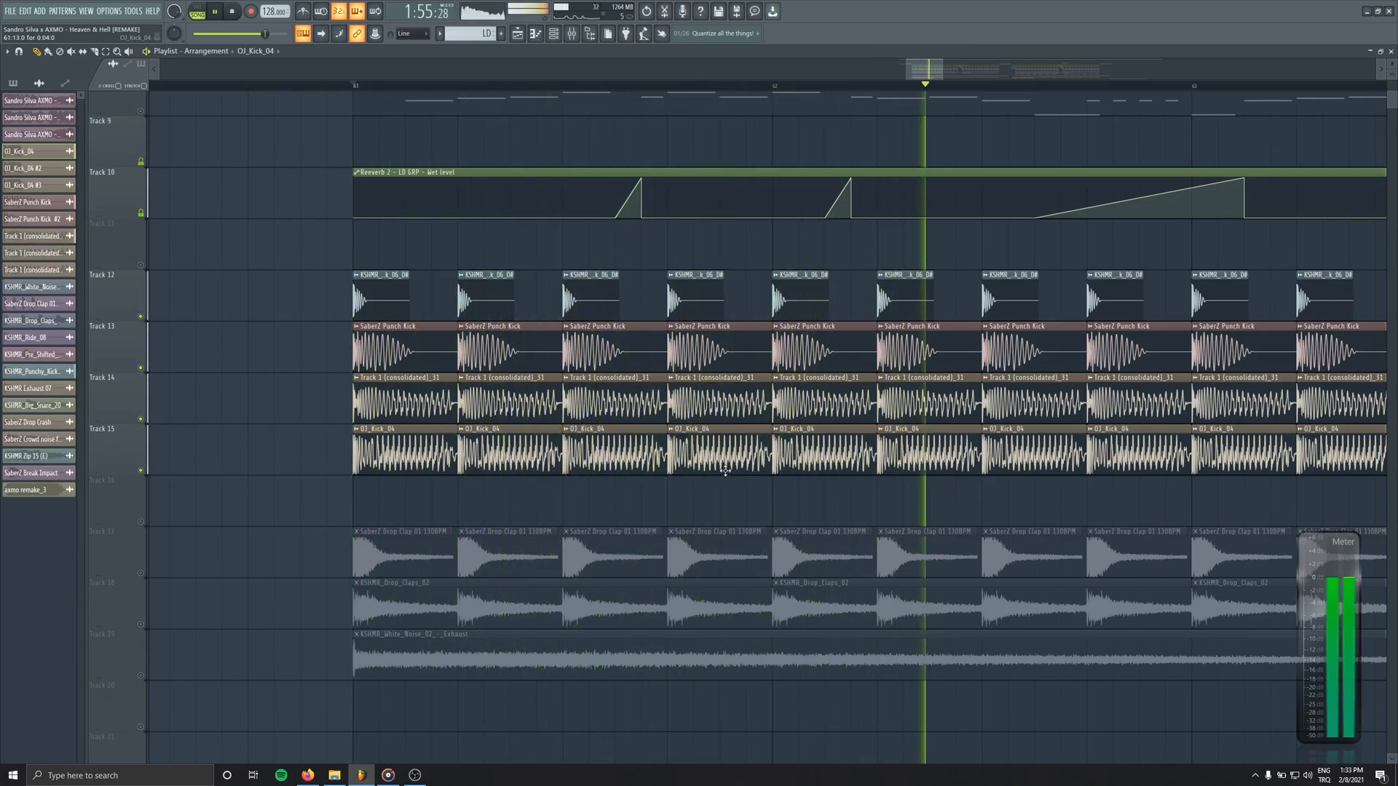
scroll(820, 482, down, 3)
drag(820, 482, 551, 463)
click(571, 34)
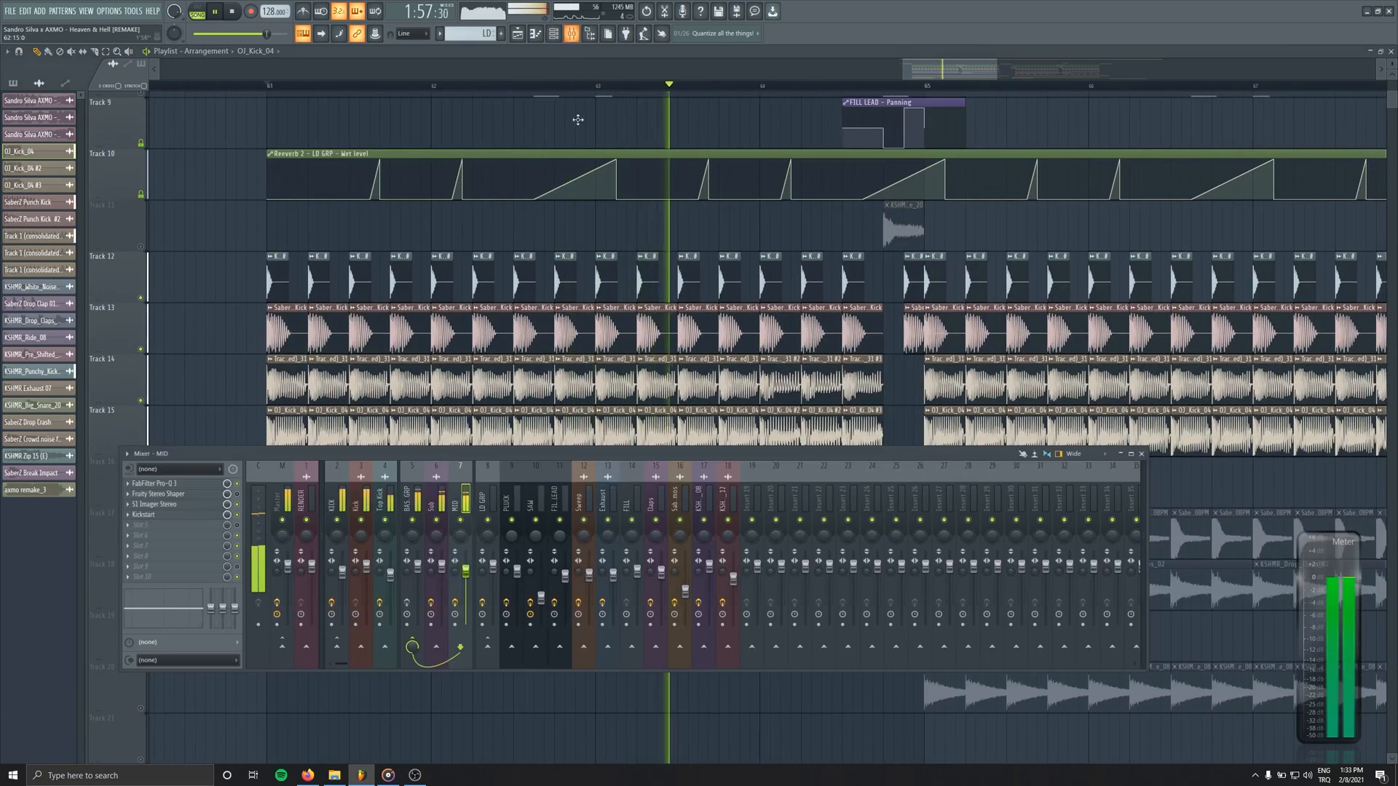
key(space)
Examine the LFOTool volume curve on the BASS GRP mixer channel while playing the drop
click(411, 509)
click(193, 495)
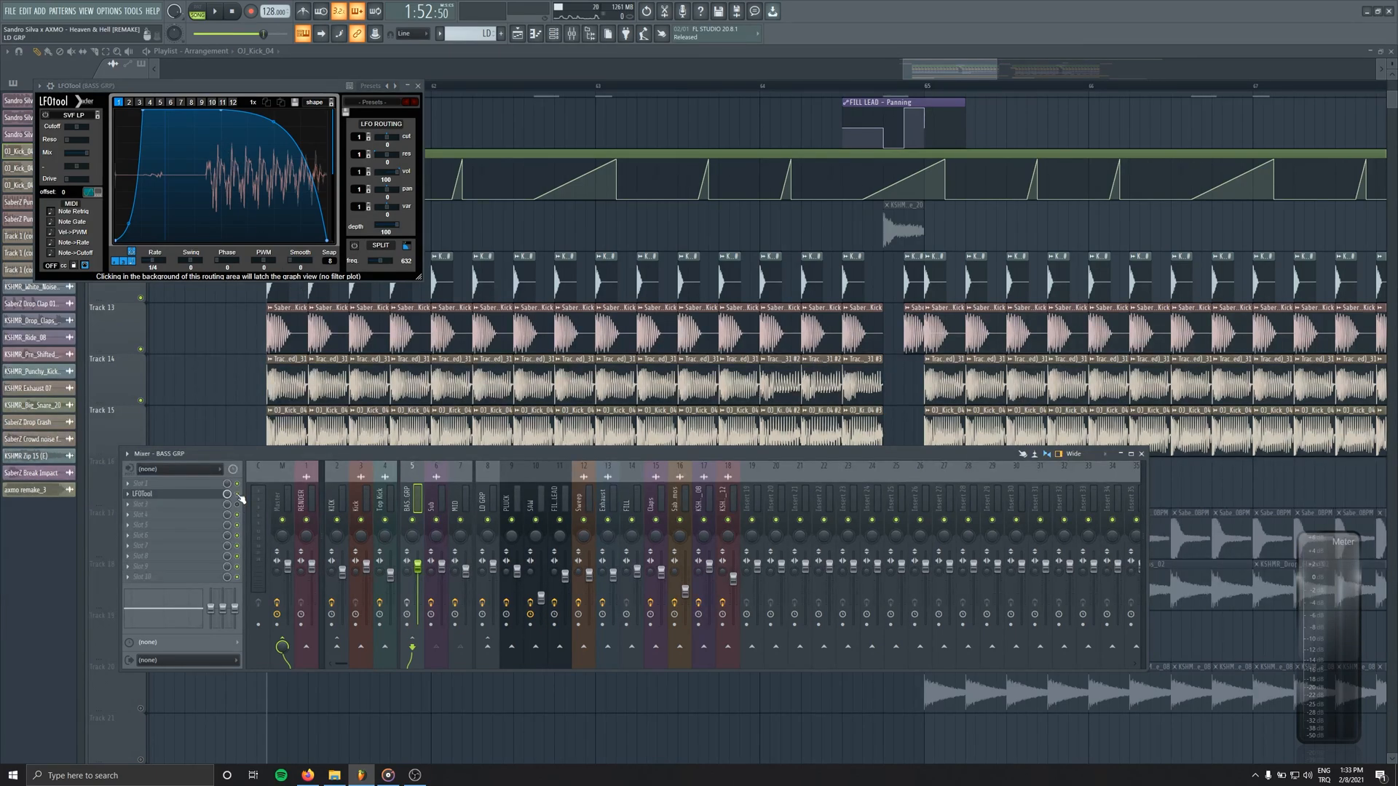
key(space)
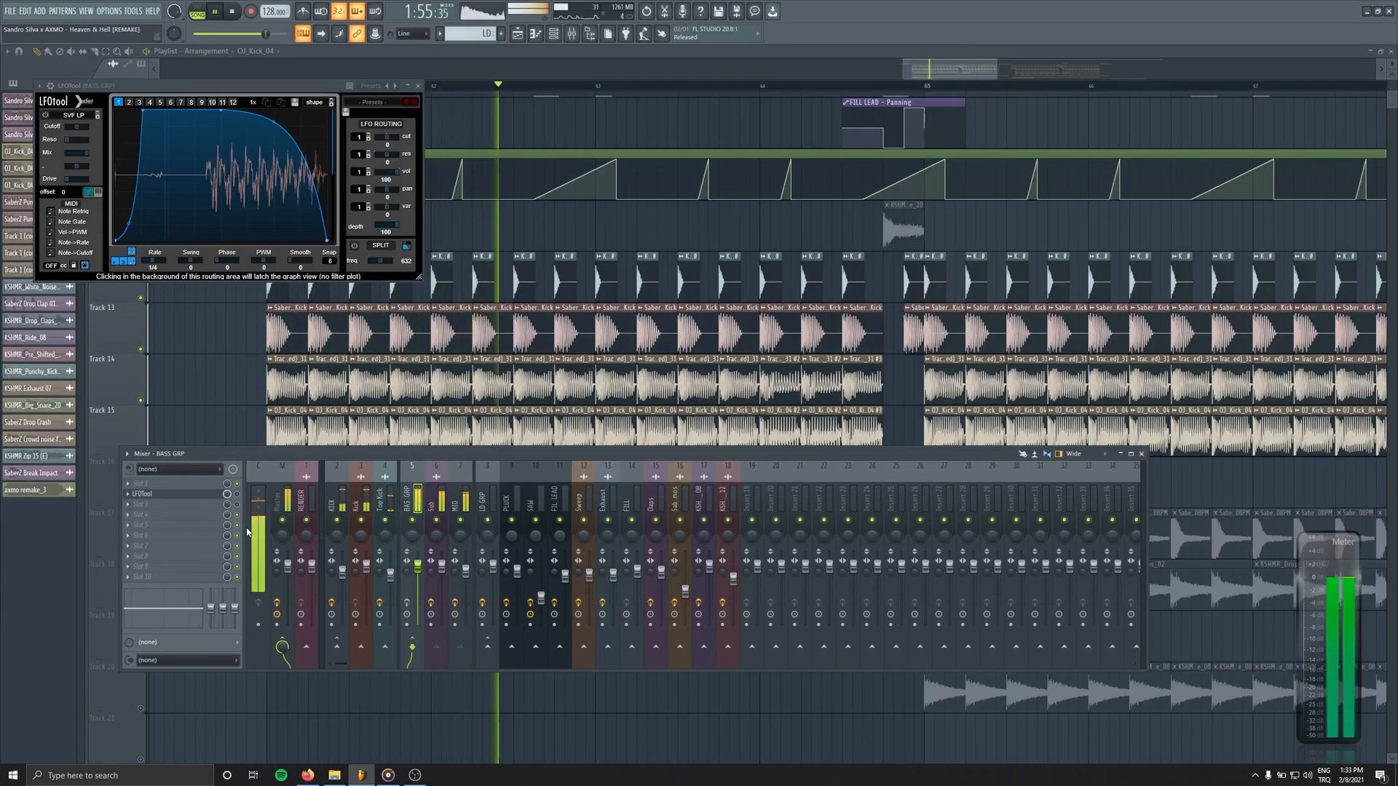
key(space)
click(419, 86)
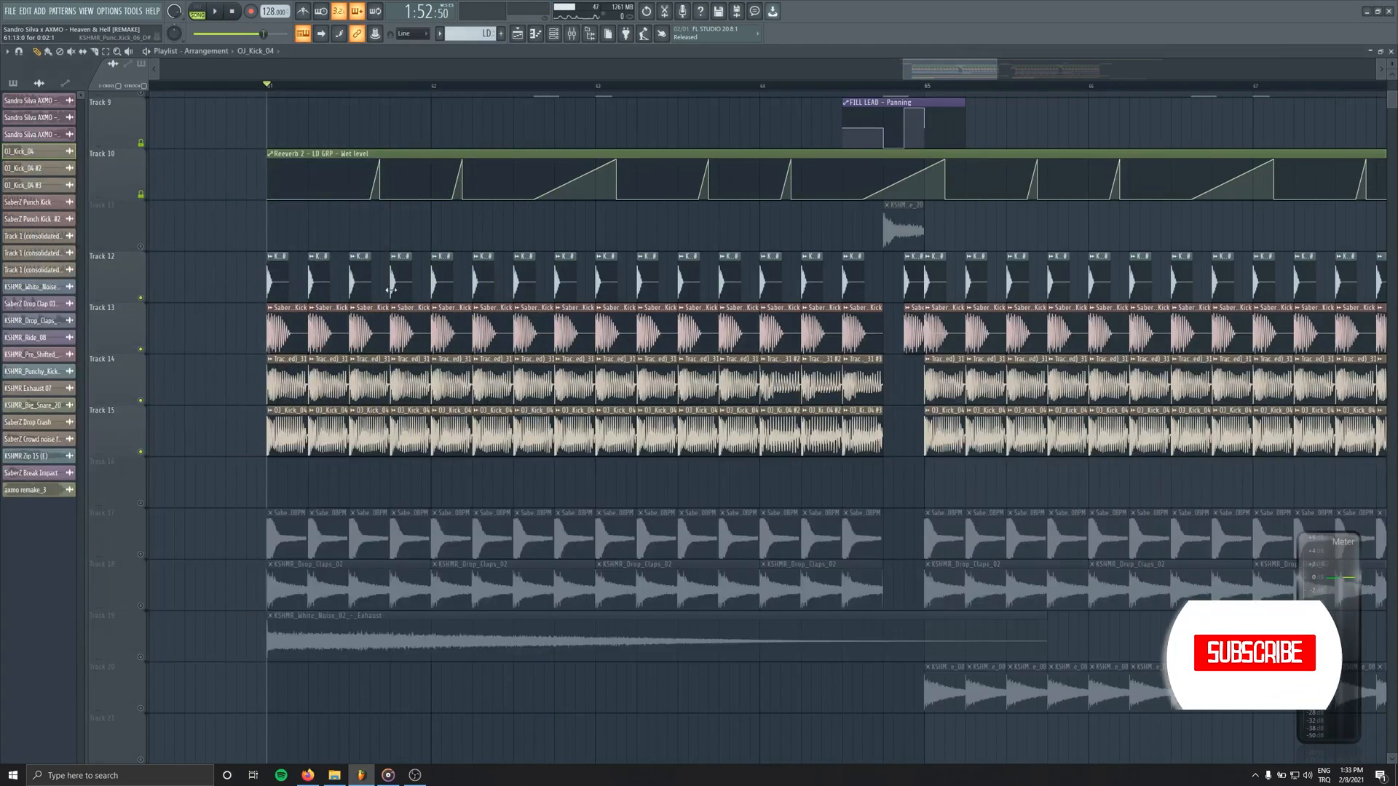
key(F9)
Unmute the clap layers on Tracks 17 and 18
click(142, 555)
scroll(144, 555, down, 1)
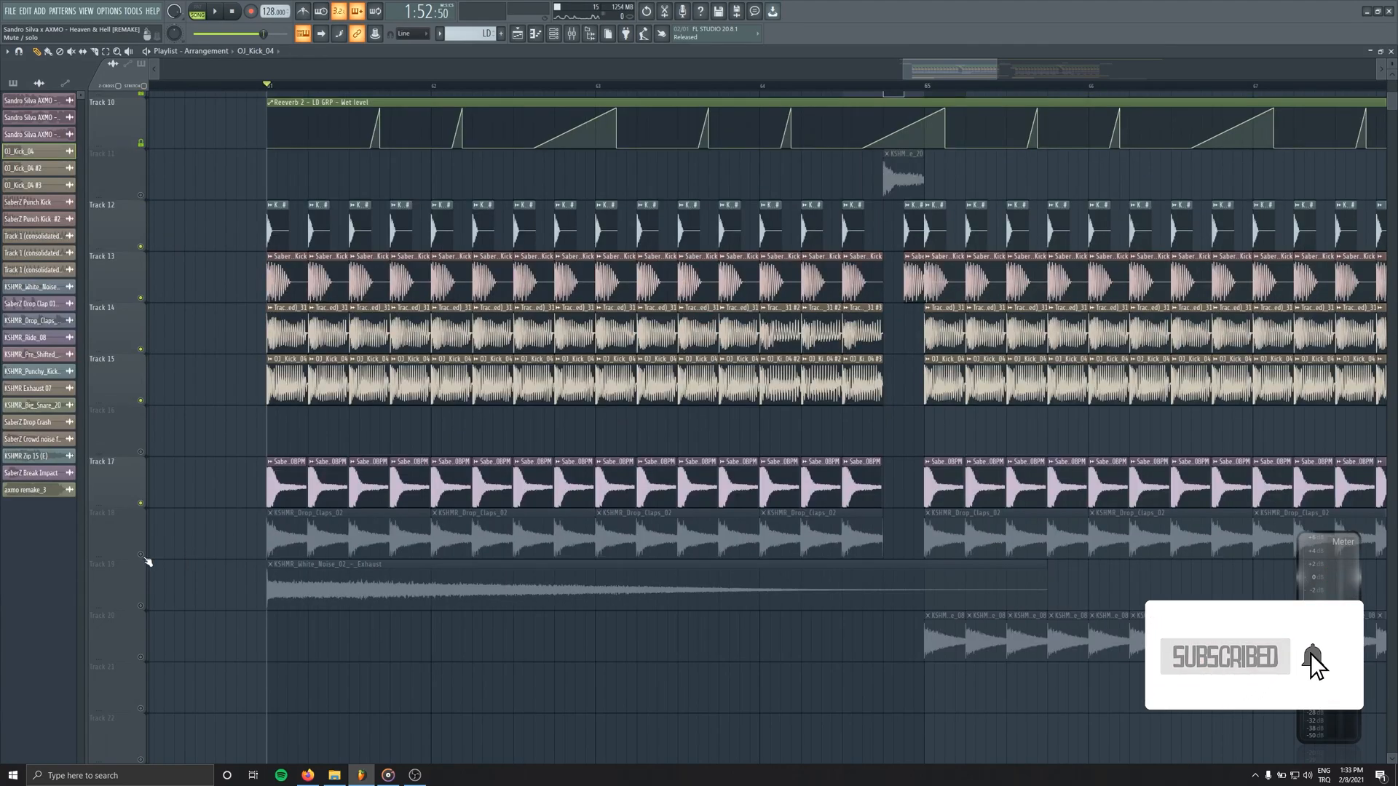
click(143, 556)
scroll(372, 550, down, 2)
Audition the SaberZ Drop Clap 01 130BPM and KSHMR_Drop_Claps_02 samples from the clap tracks
scroll(373, 551, up, 5)
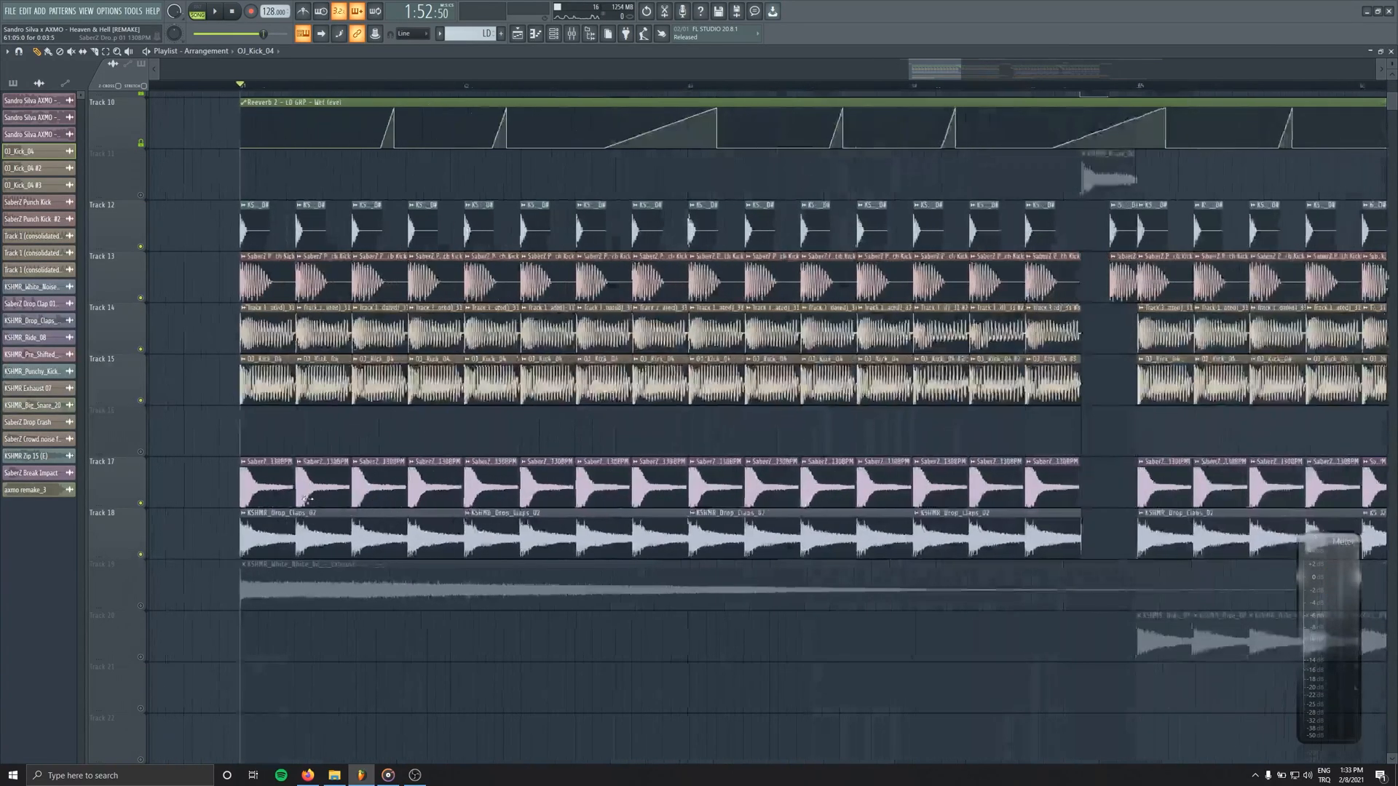
click(202, 484)
double_click(202, 485)
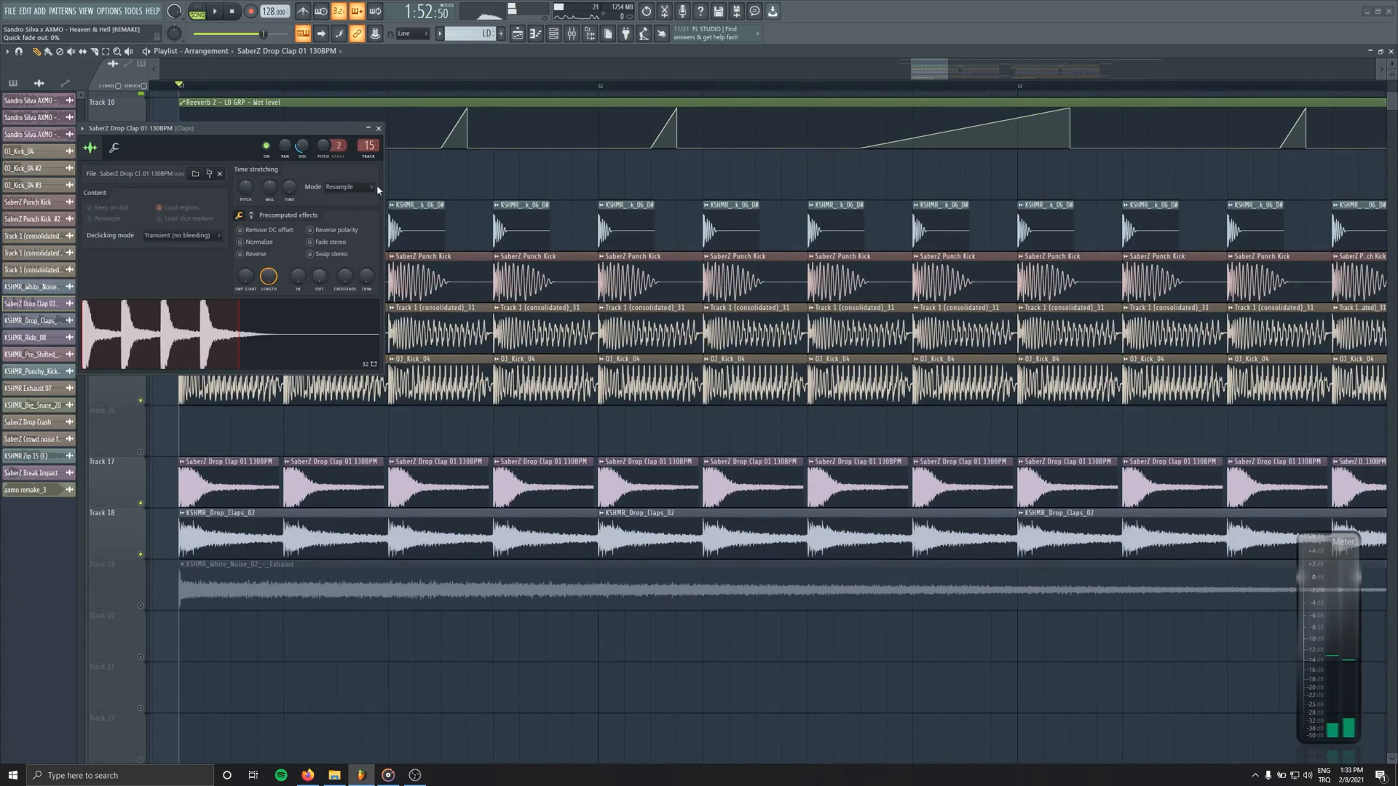
click(372, 136)
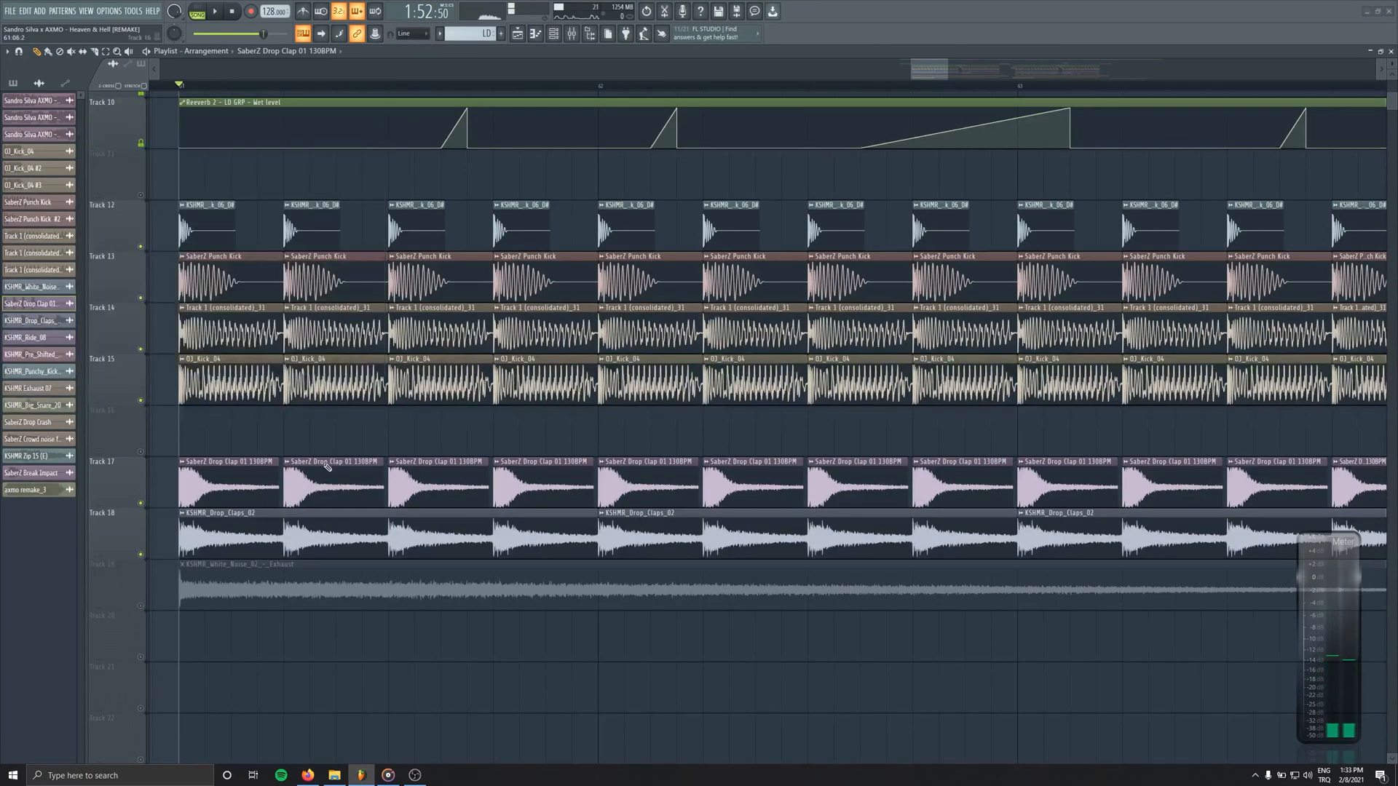
double_click(327, 531)
click(392, 142)
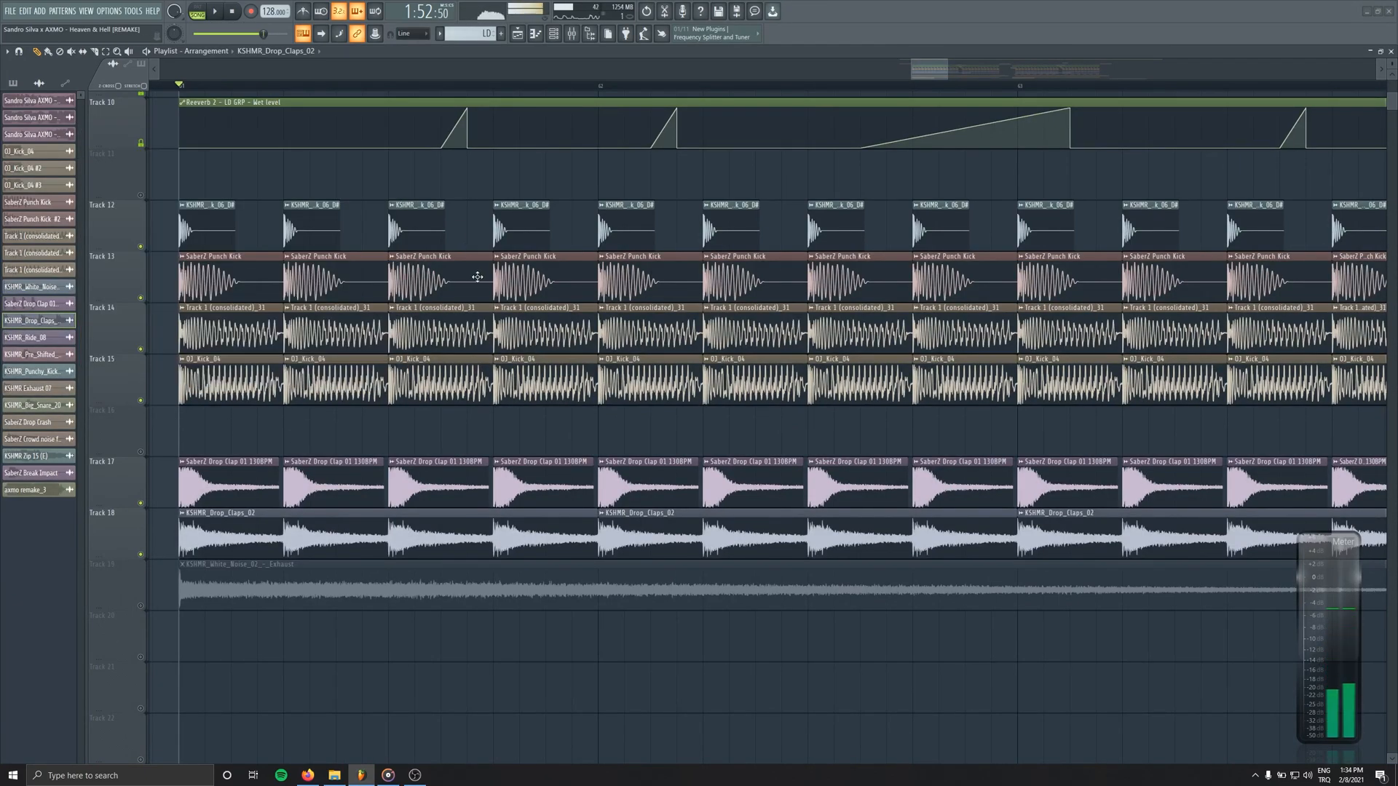
Play the drop with both clap layers and unmute the KSHMR_Ride_08 layer on Track 20 during playback
key(space)
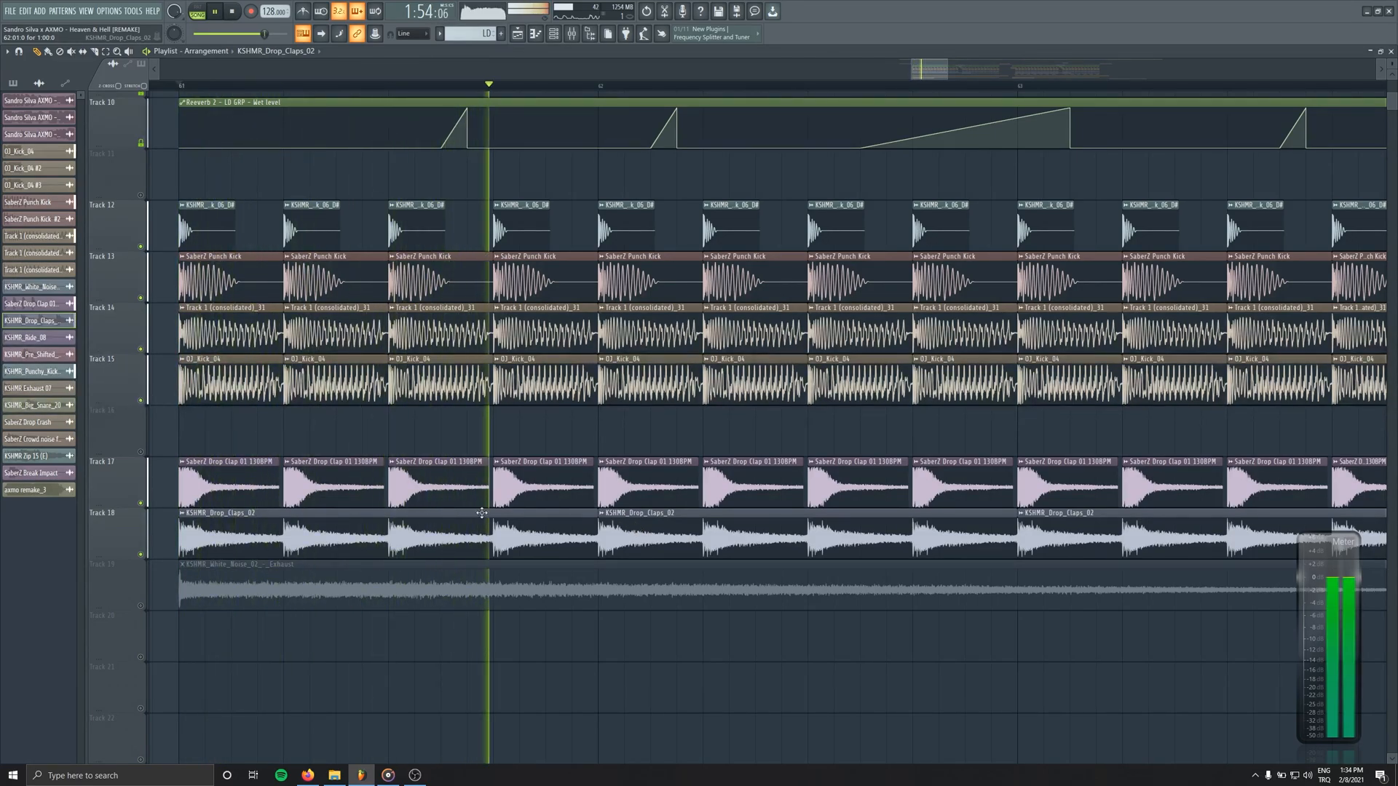
scroll(646, 495, down, 3)
scroll(650, 479, down, 4)
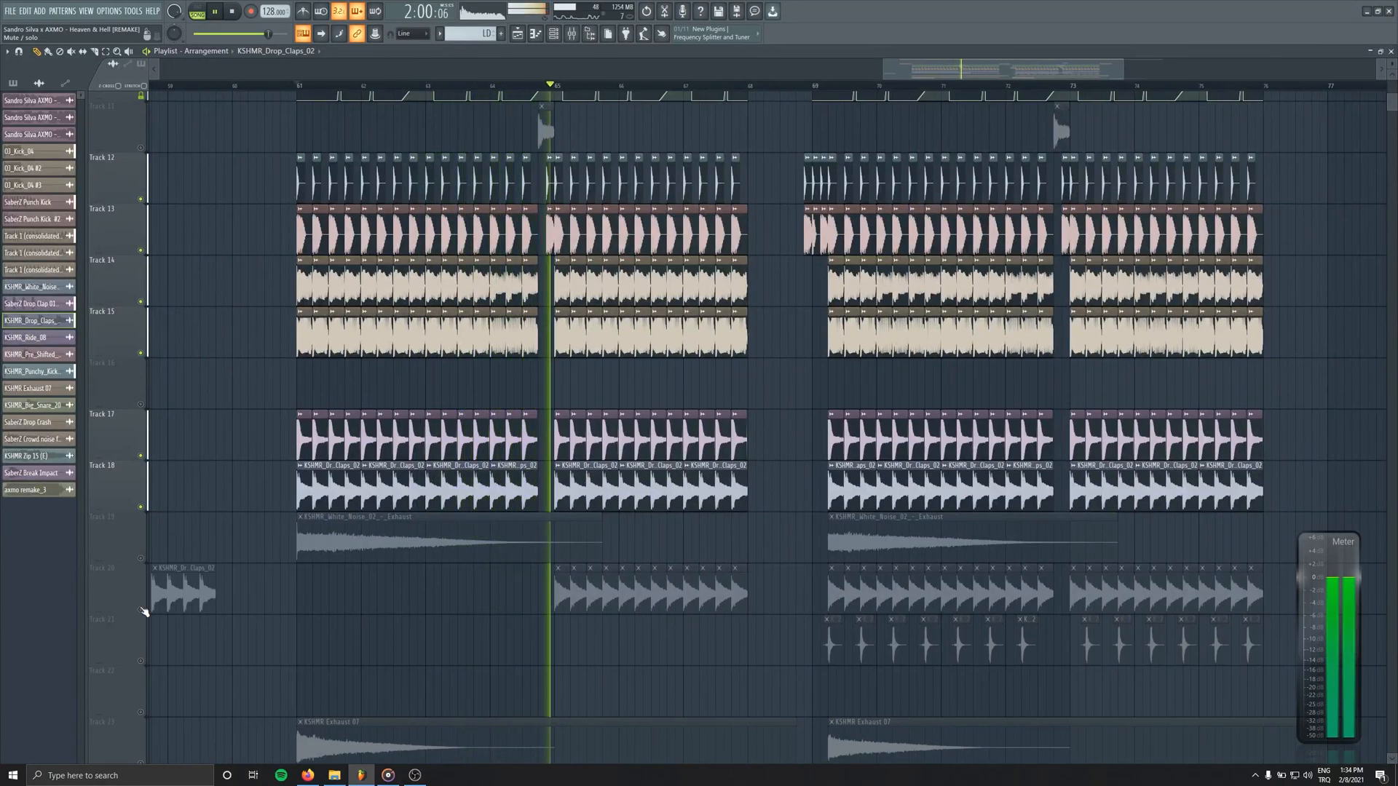
click(141, 609)
drag(676, 652, 543, 565)
scroll(543, 565, up, 5)
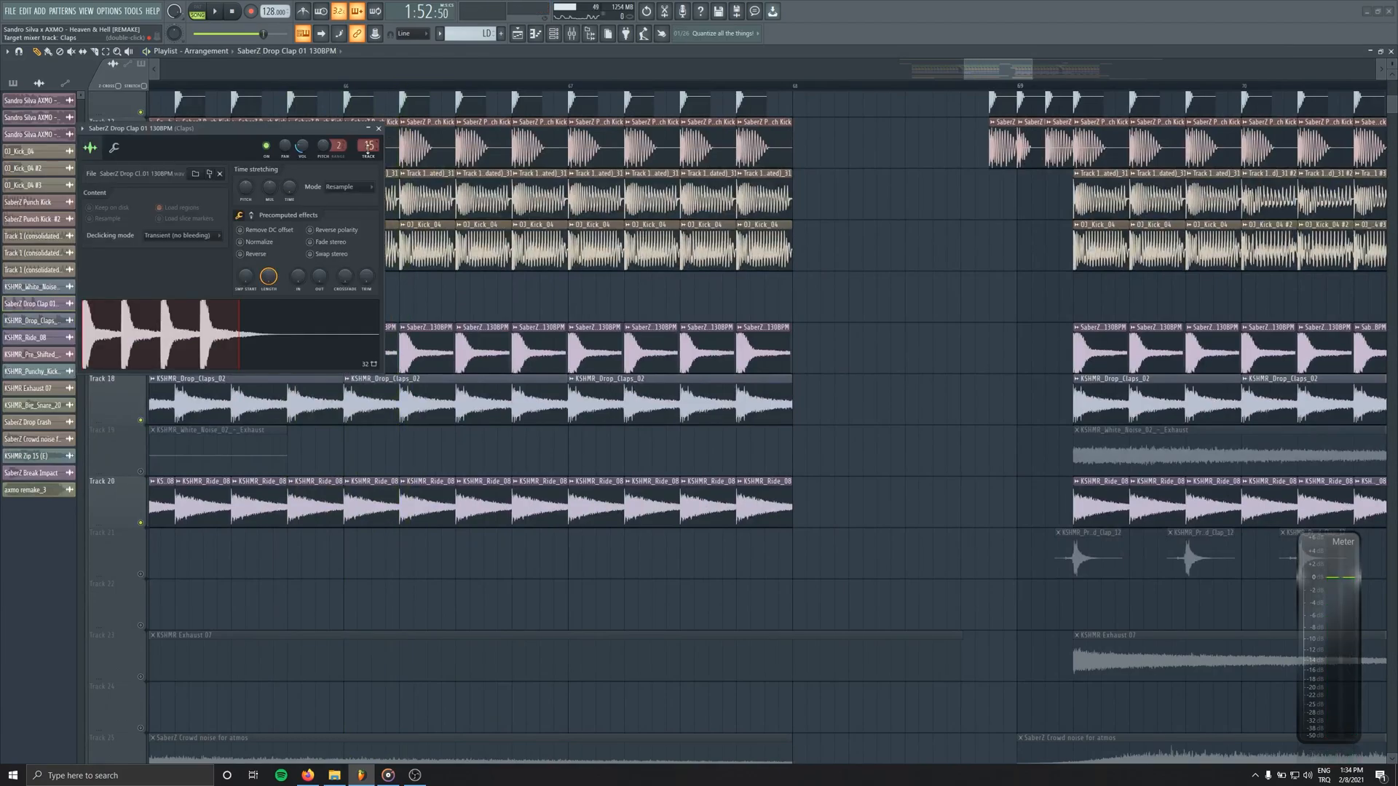
Show the Claps mixer channel of the SaberZ Drop Clap sample and examine its LFOTool curve
double_click(368, 146)
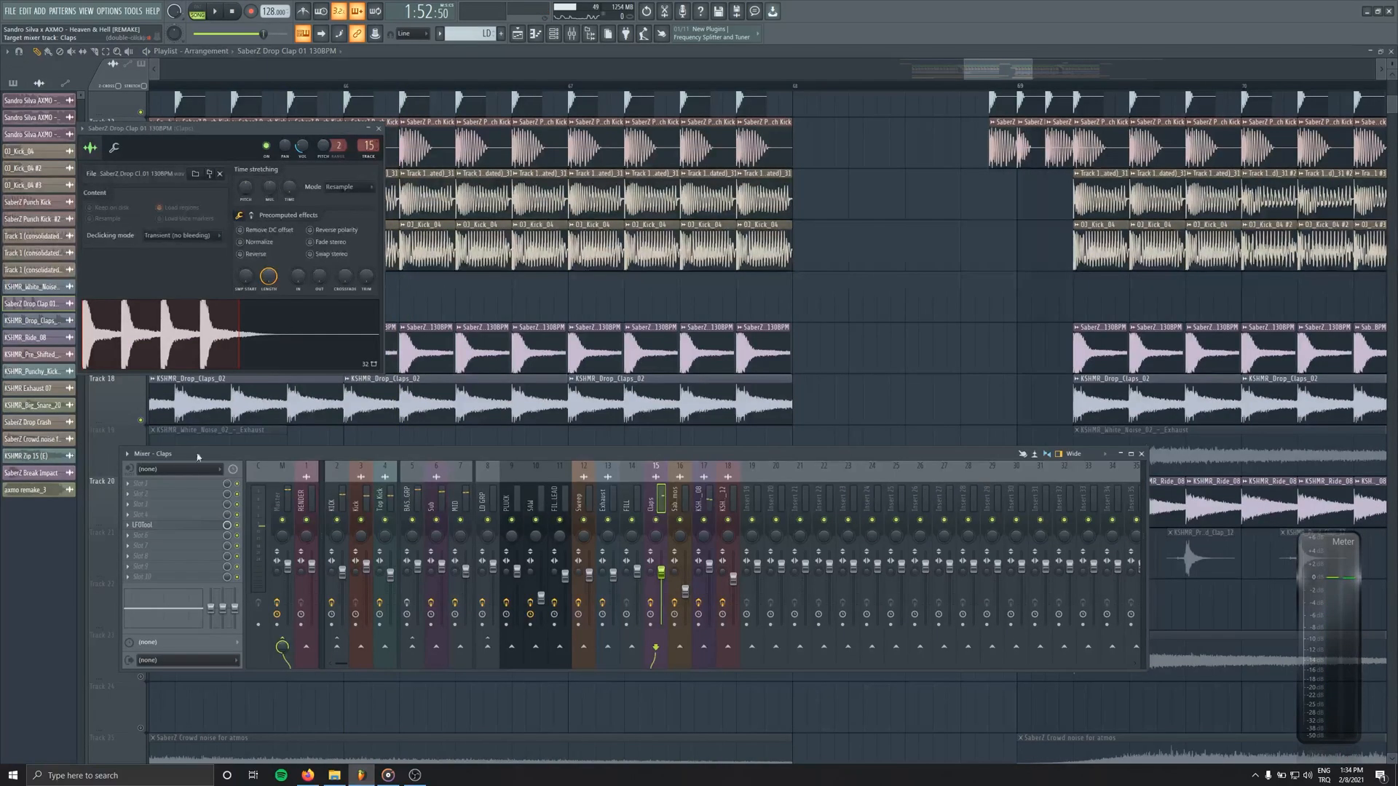
click(157, 525)
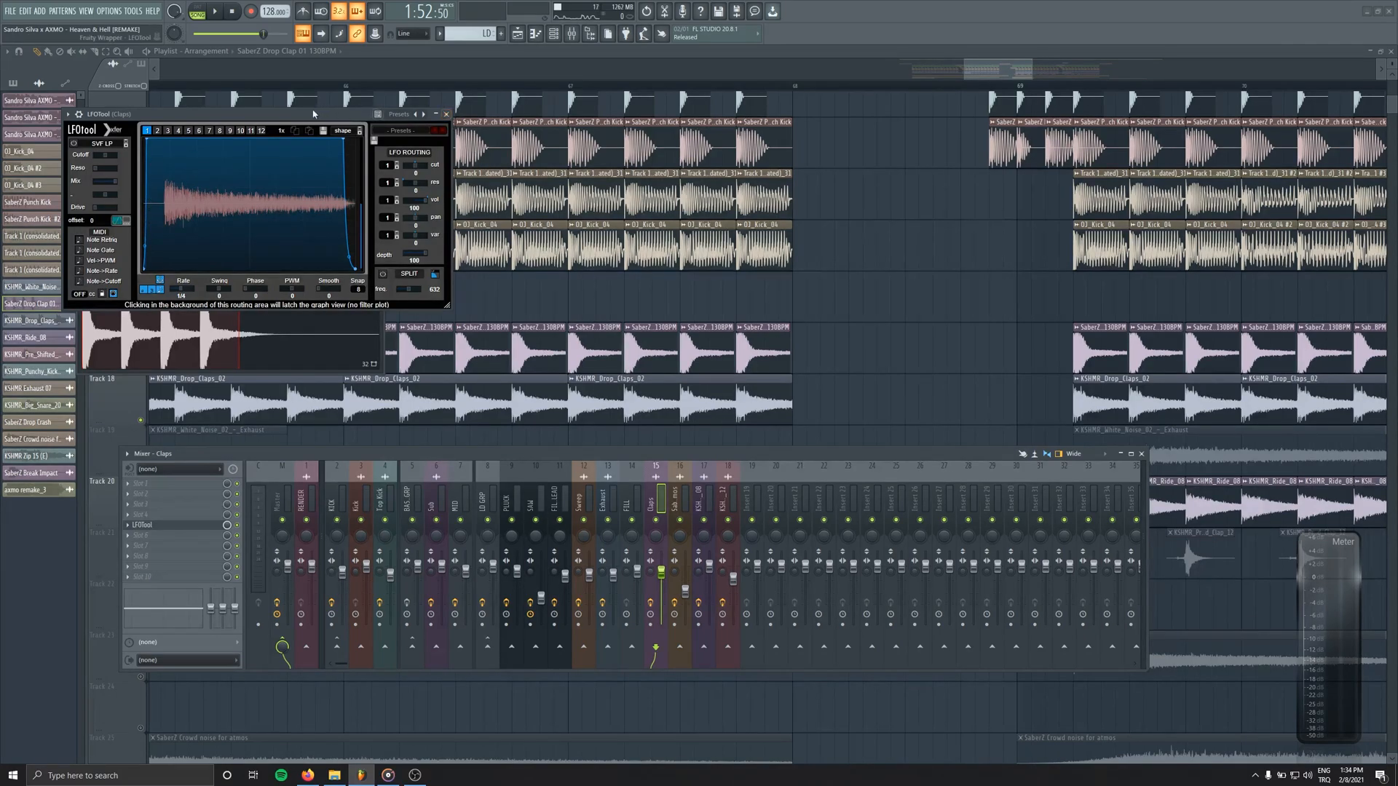
drag(311, 114, 313, 123)
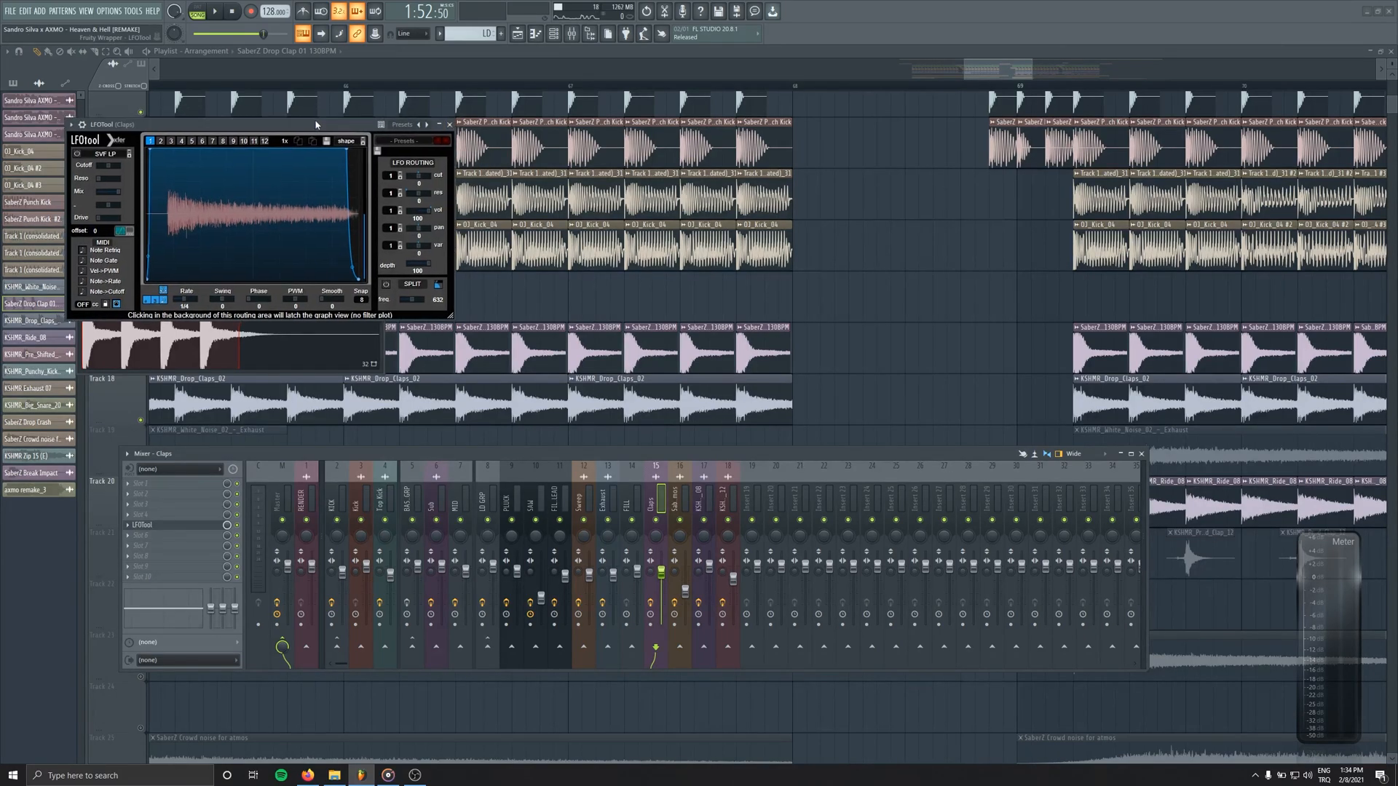
click(449, 123)
click(379, 129)
Open the KSHMR_Ride_08 mixer channel and examine its Fruity Stereo Shaper and Fruity parametric EQ 2 settings
scroll(415, 465, down, 5)
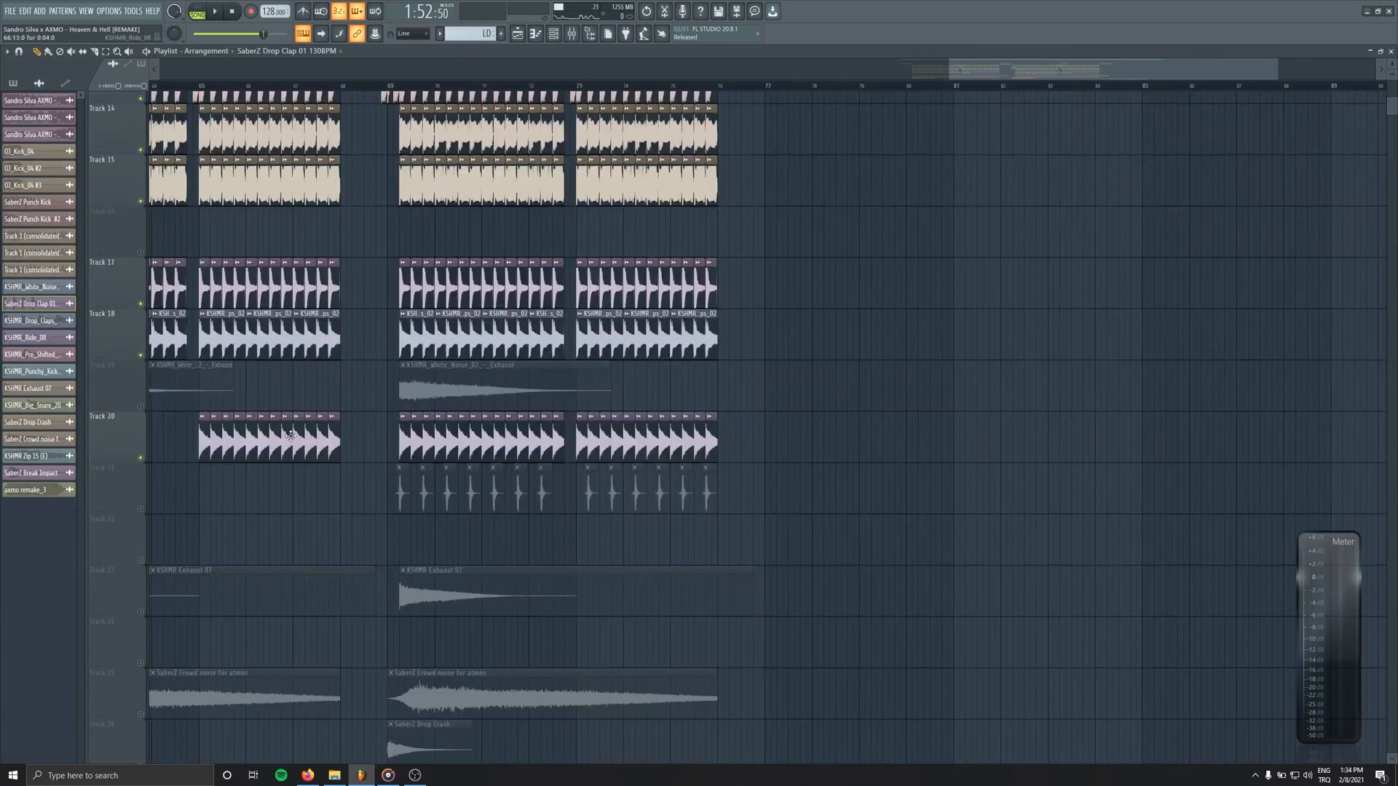
double_click(260, 435)
double_click(505, 268)
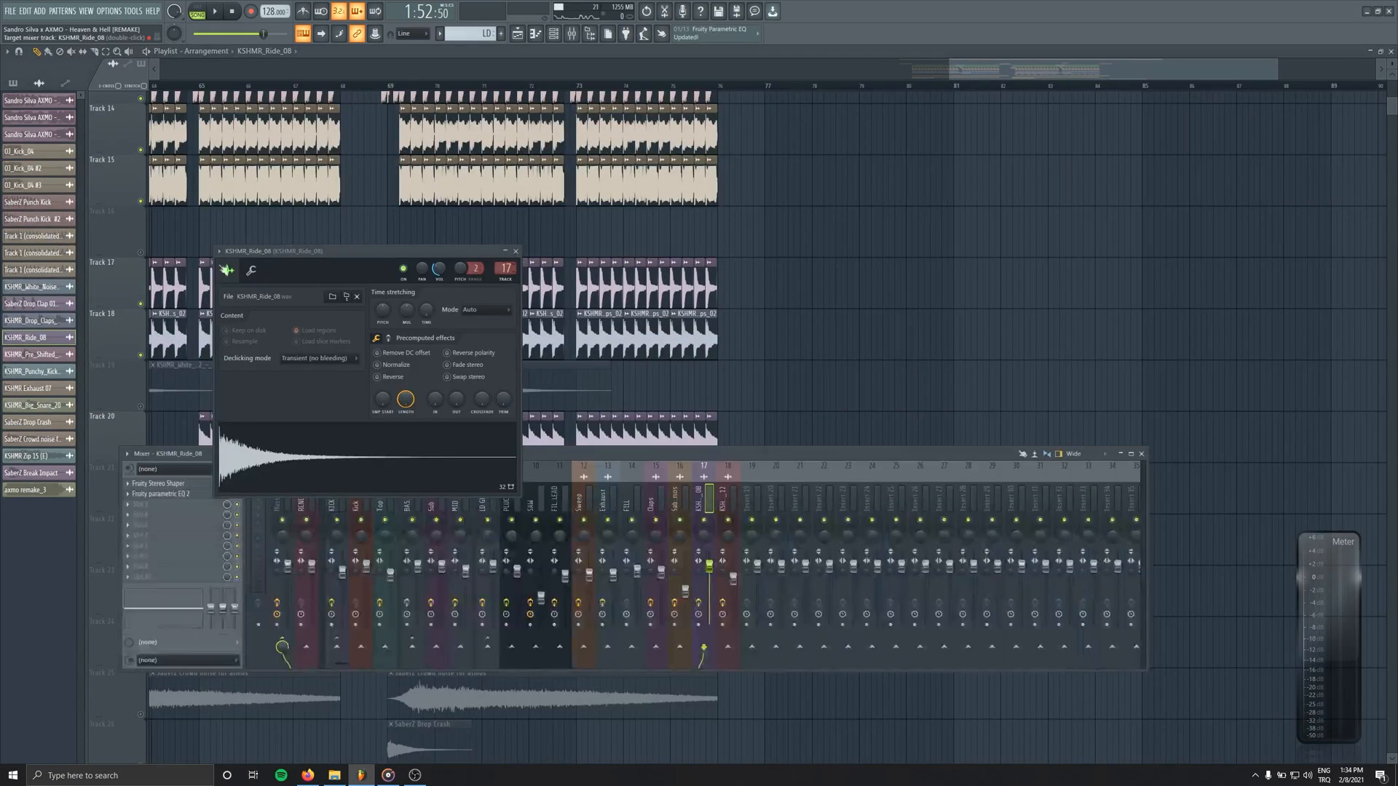
click(515, 251)
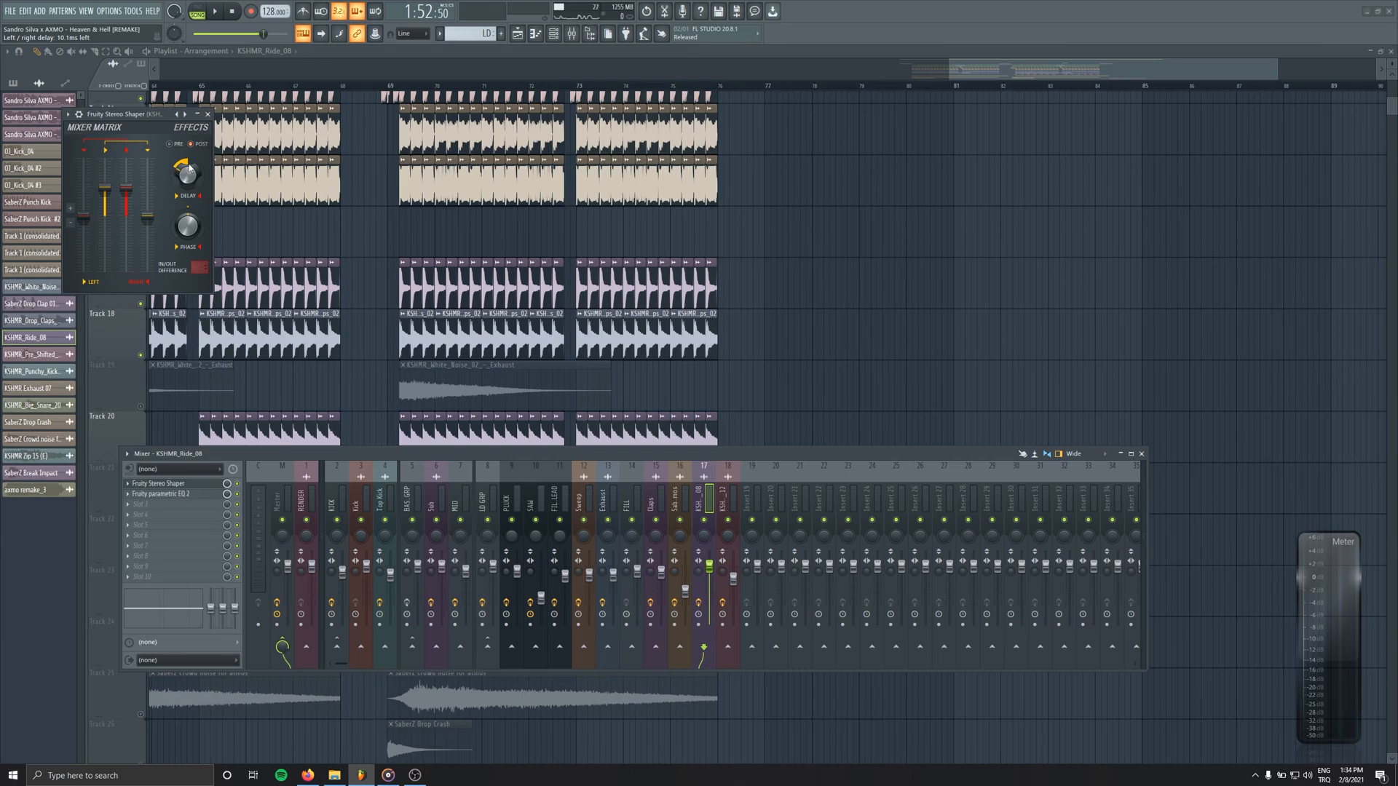
click(169, 497)
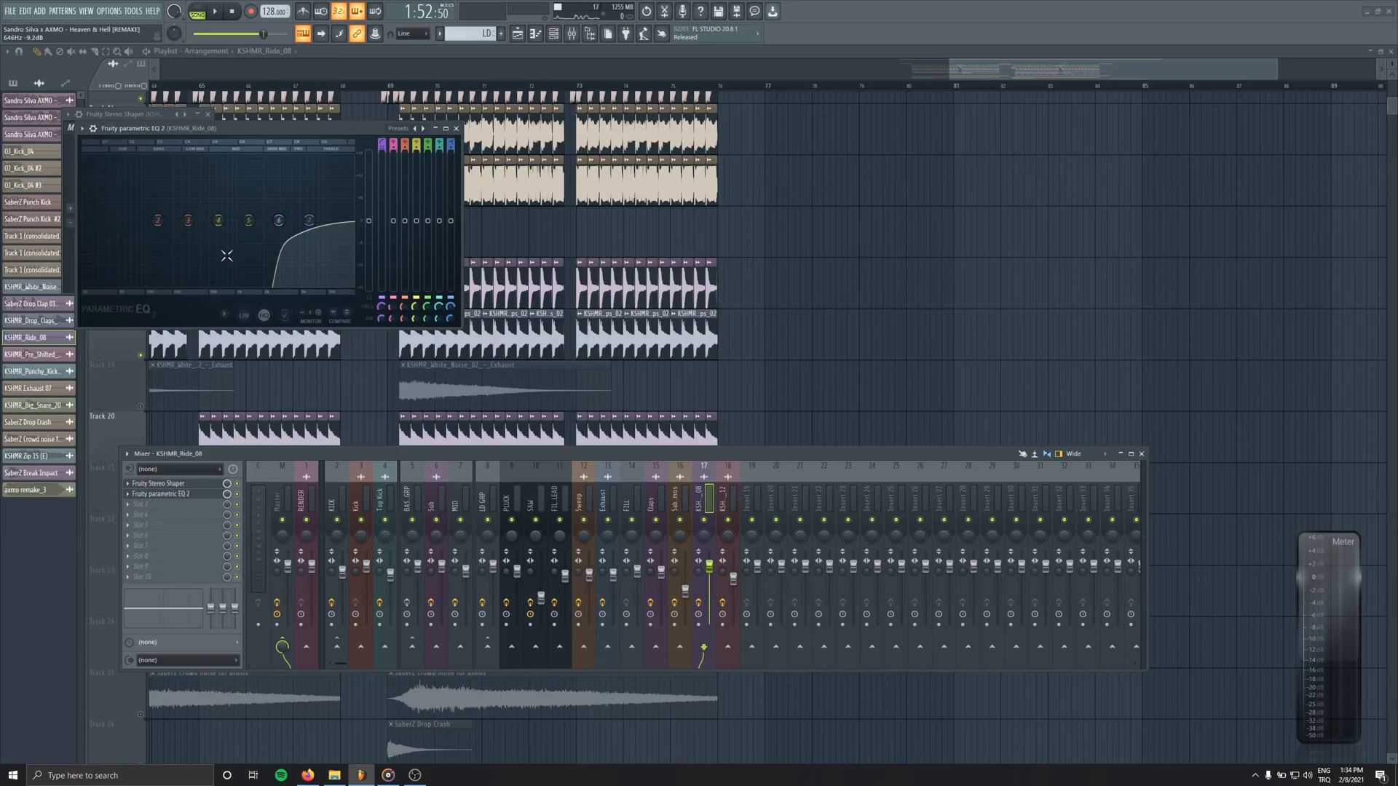
click(456, 129)
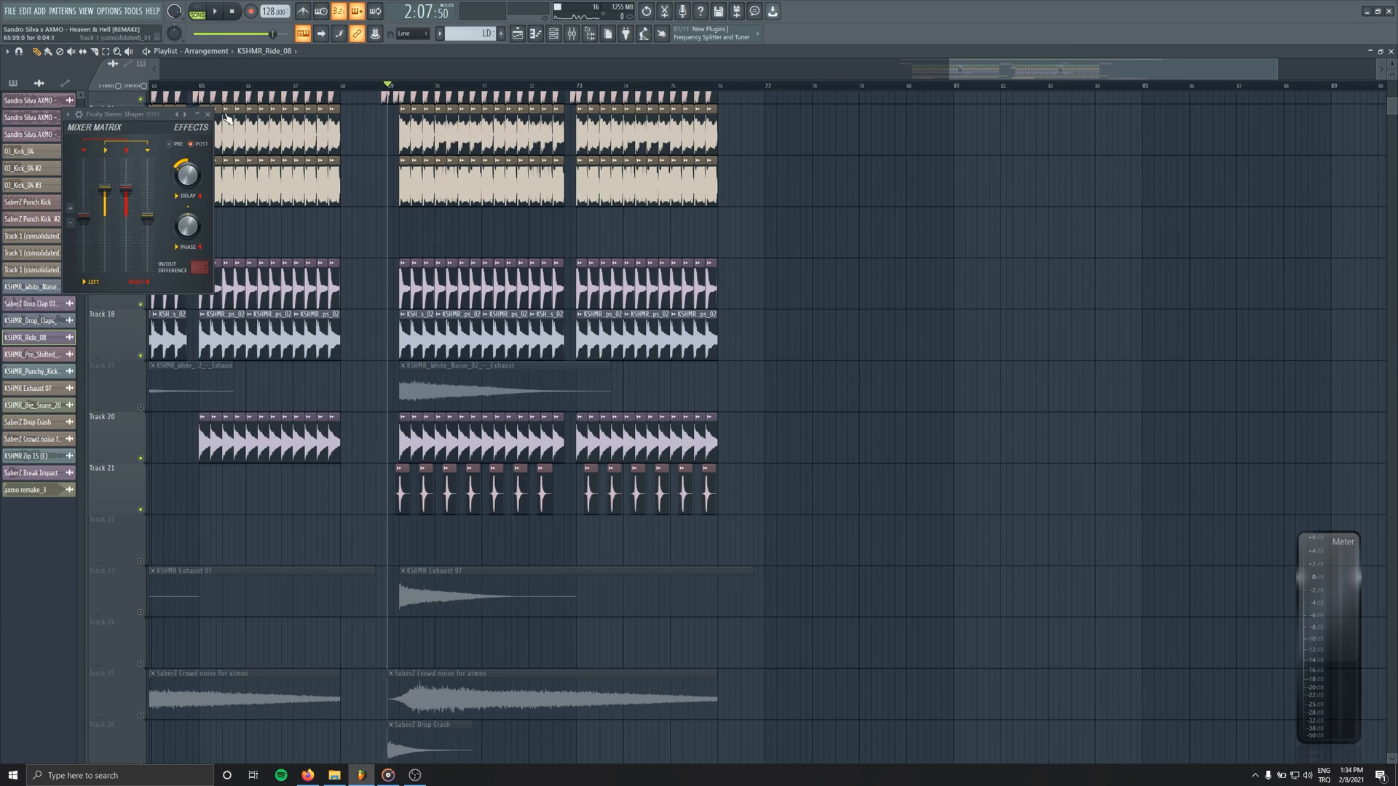
click(208, 115)
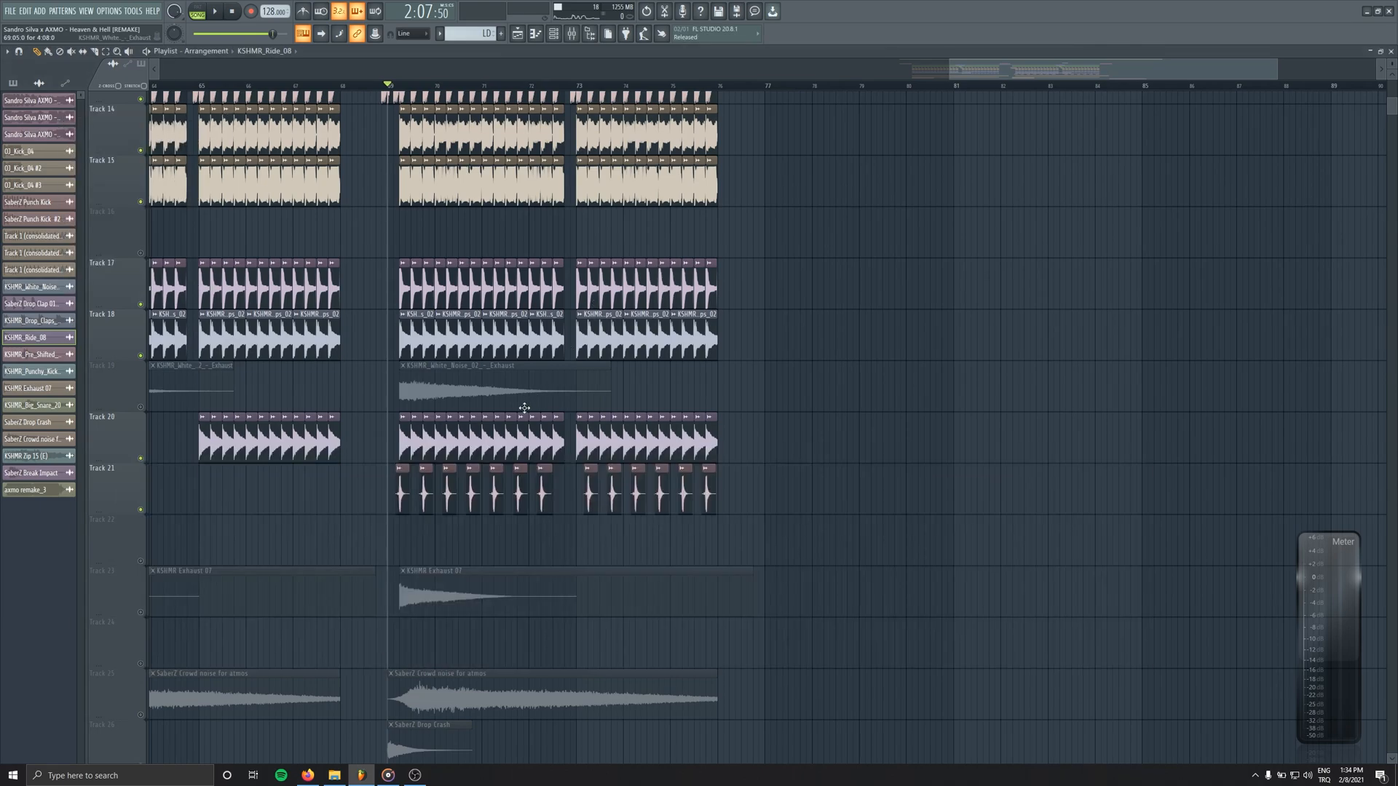
Open the KSHMR_Pre_Shifted_Clap_12 sample from Track 21 and audition it
scroll(466, 430, up, 3)
double_click(300, 496)
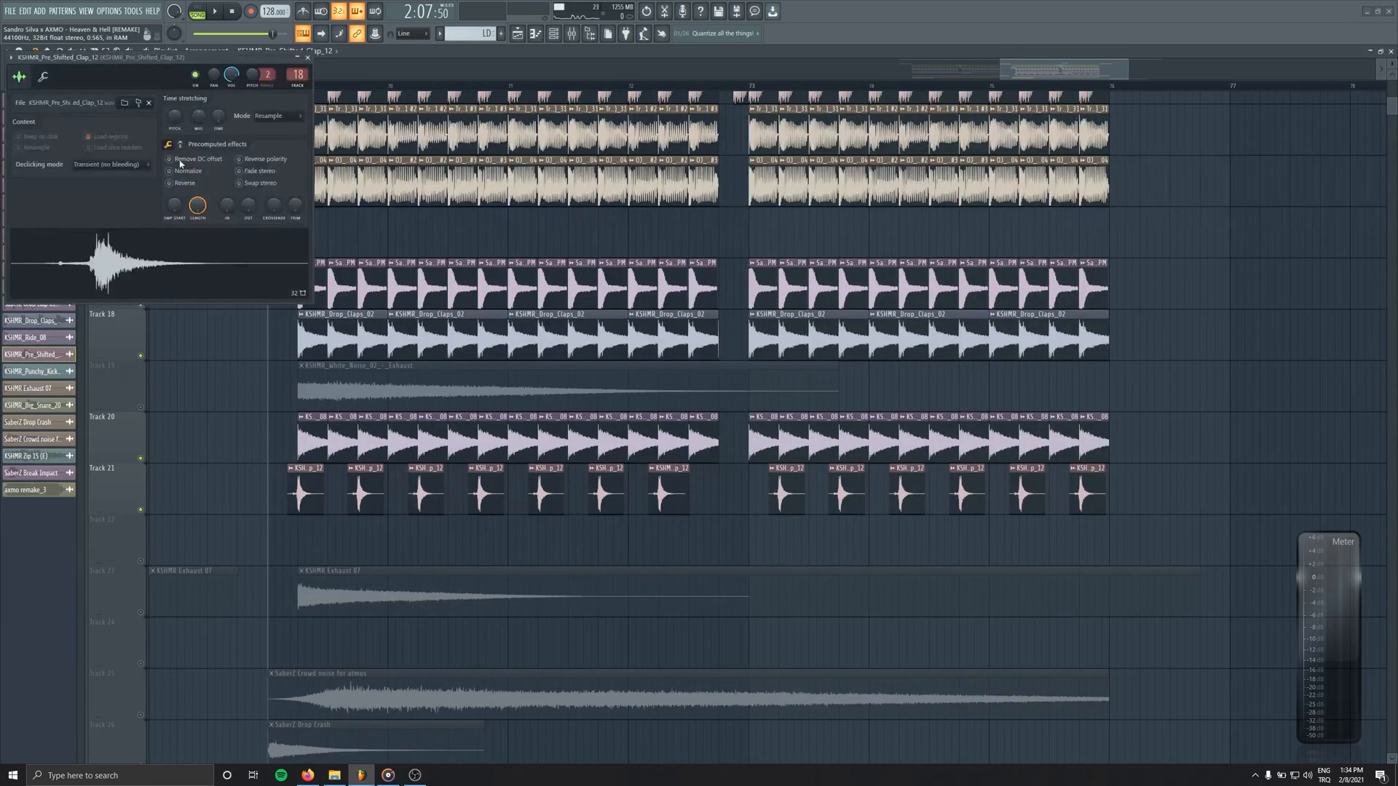
click(184, 264)
click(183, 264)
click(183, 265)
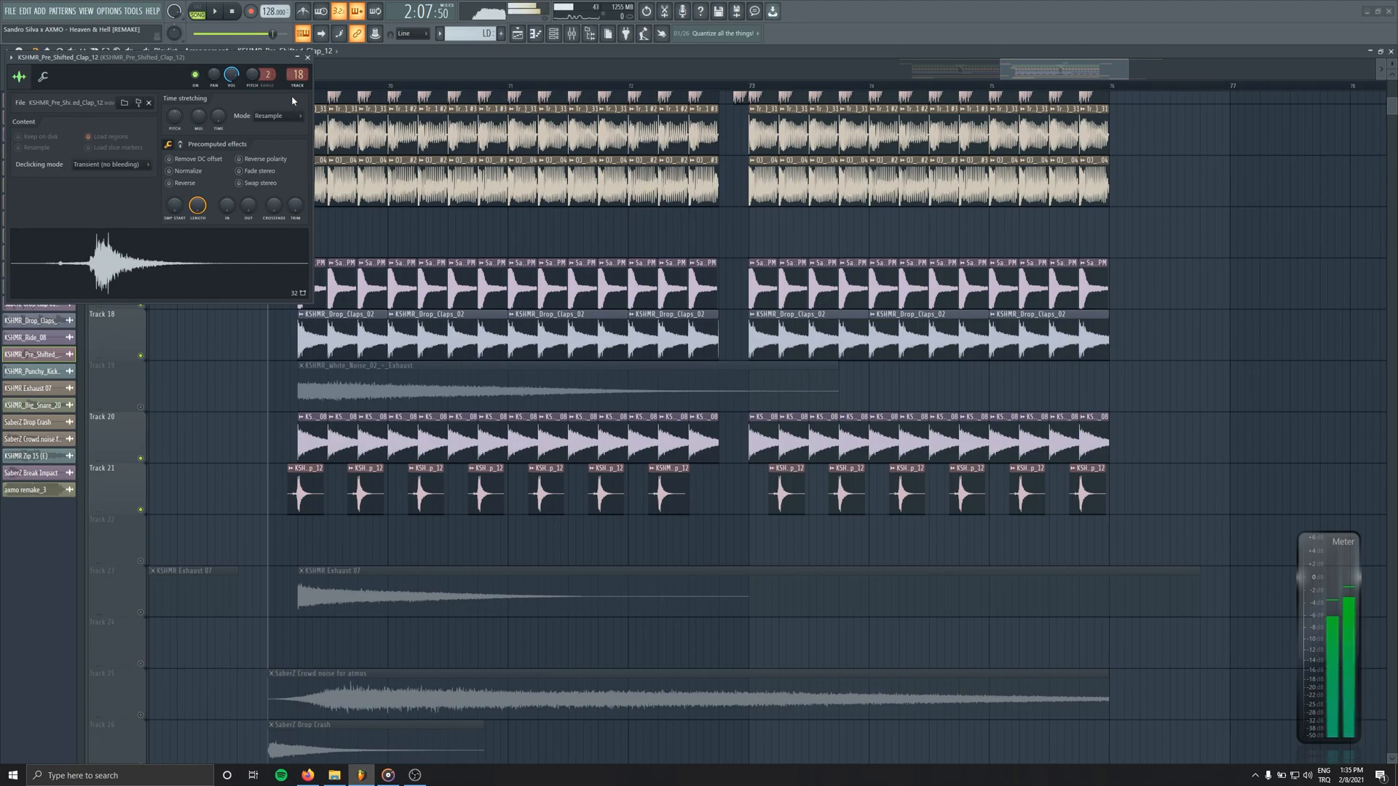
Show the KSHMR_Pre_Shifted_Clap_12 mixer channel and examine its Fruity parametric EQ 2 curve
key(F9)
click(170, 502)
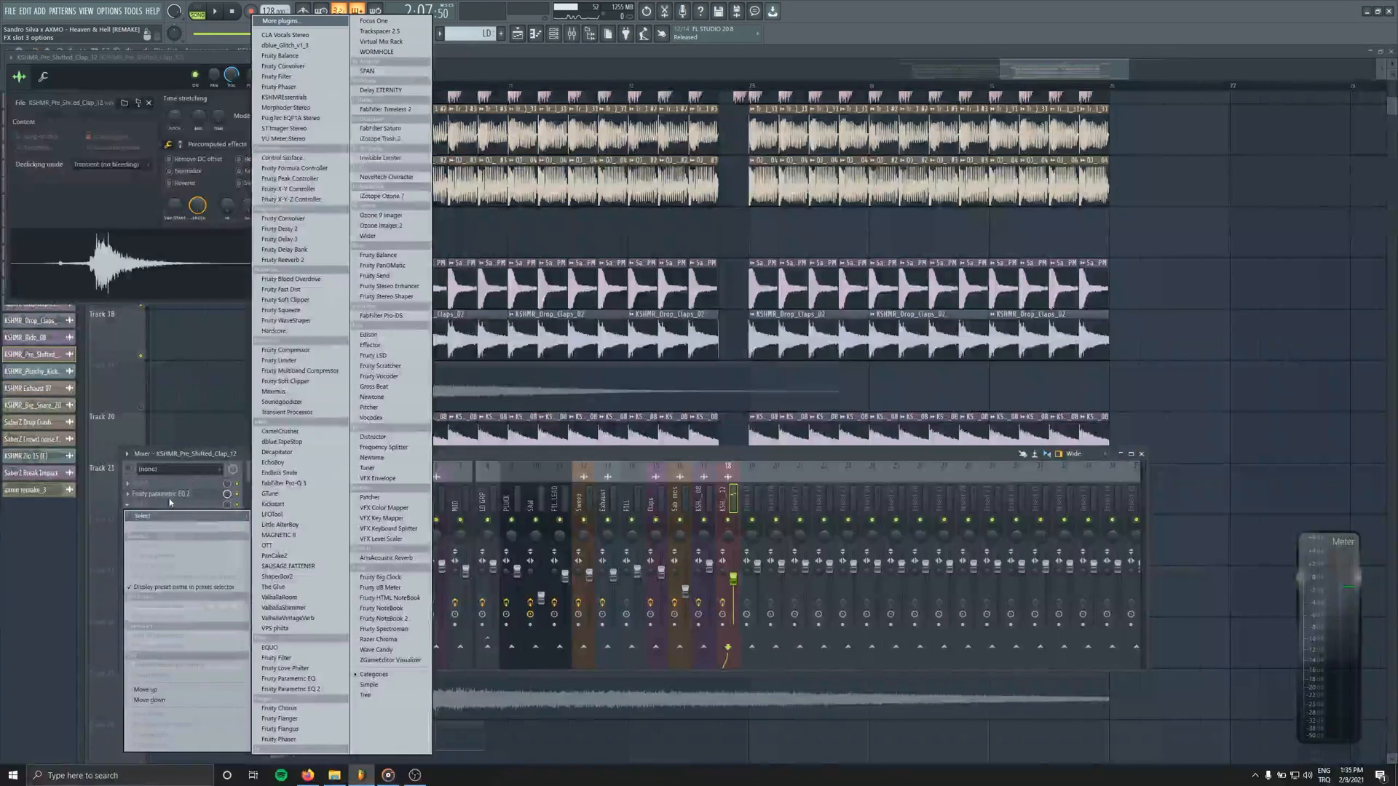
click(170, 499)
click(174, 496)
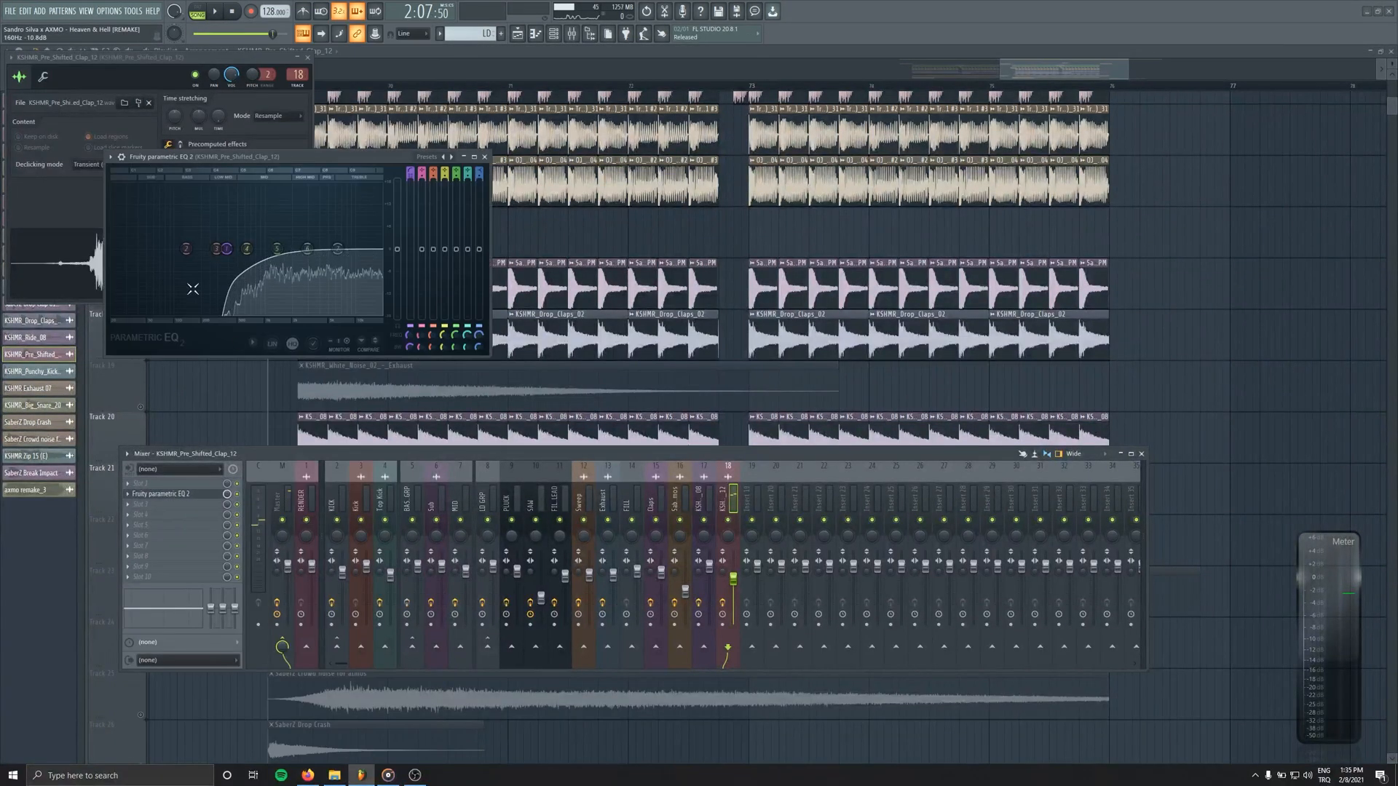
click(486, 157)
Play the second drop with the pre-shifted clap layer included, leaving only the playlist in view
key(space)
click(307, 57)
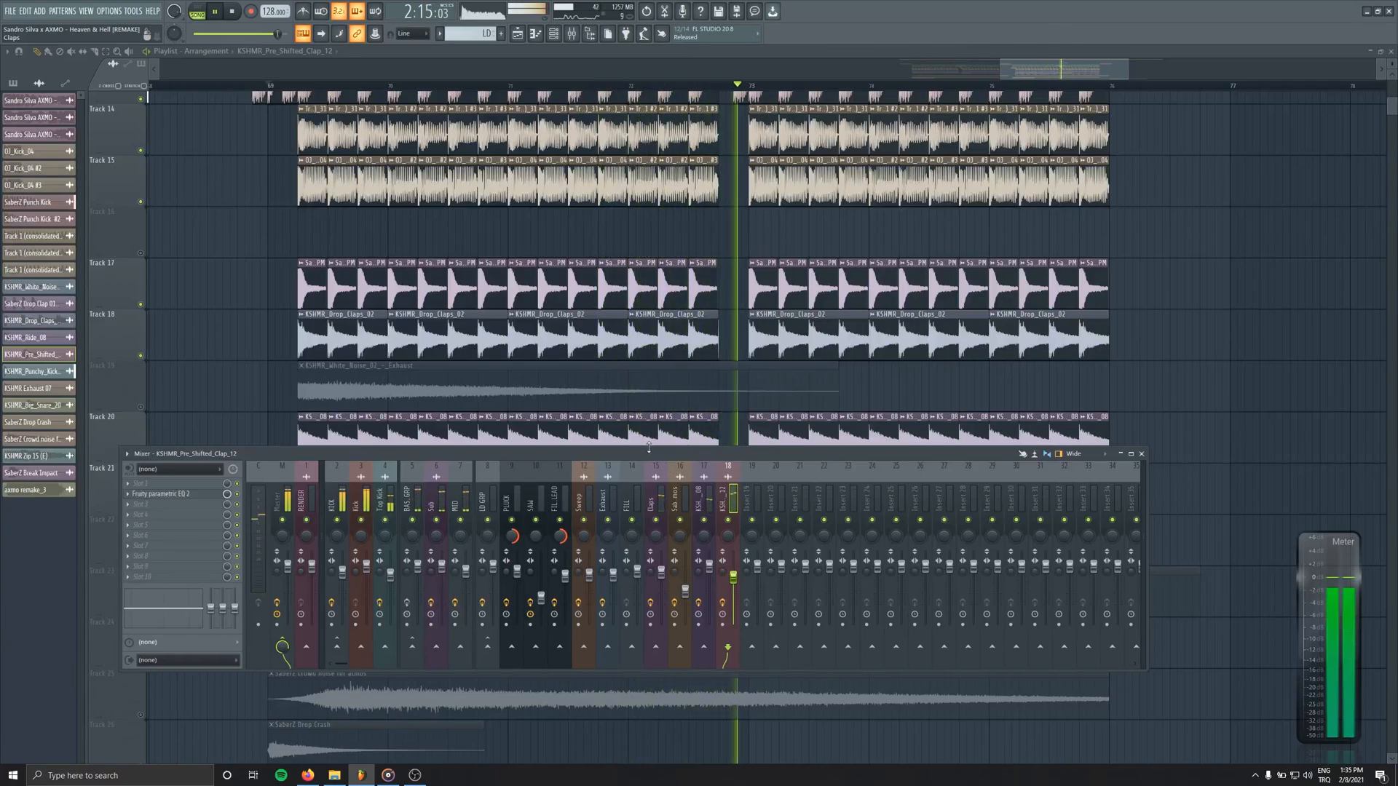
key(F9)
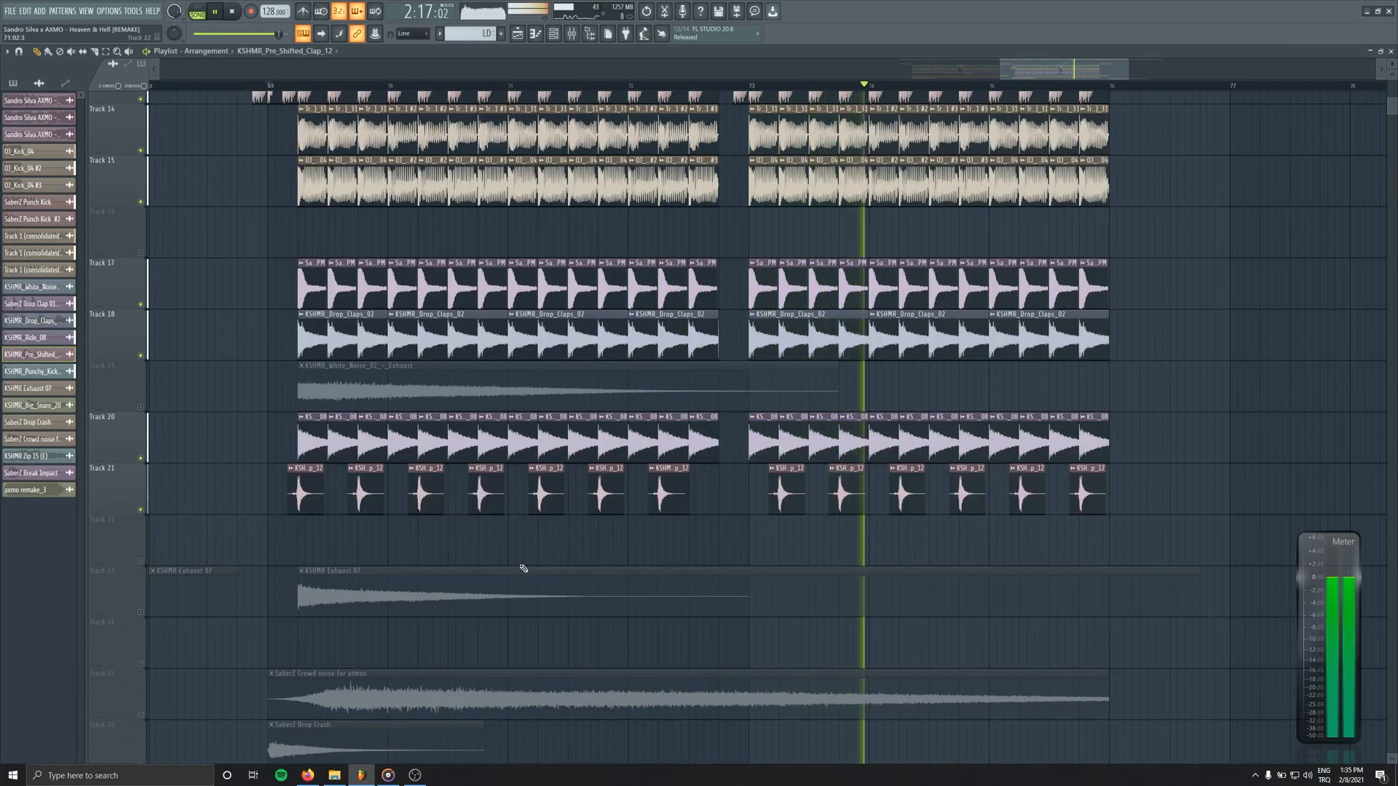
scroll(521, 566, down, 7)
key(space)
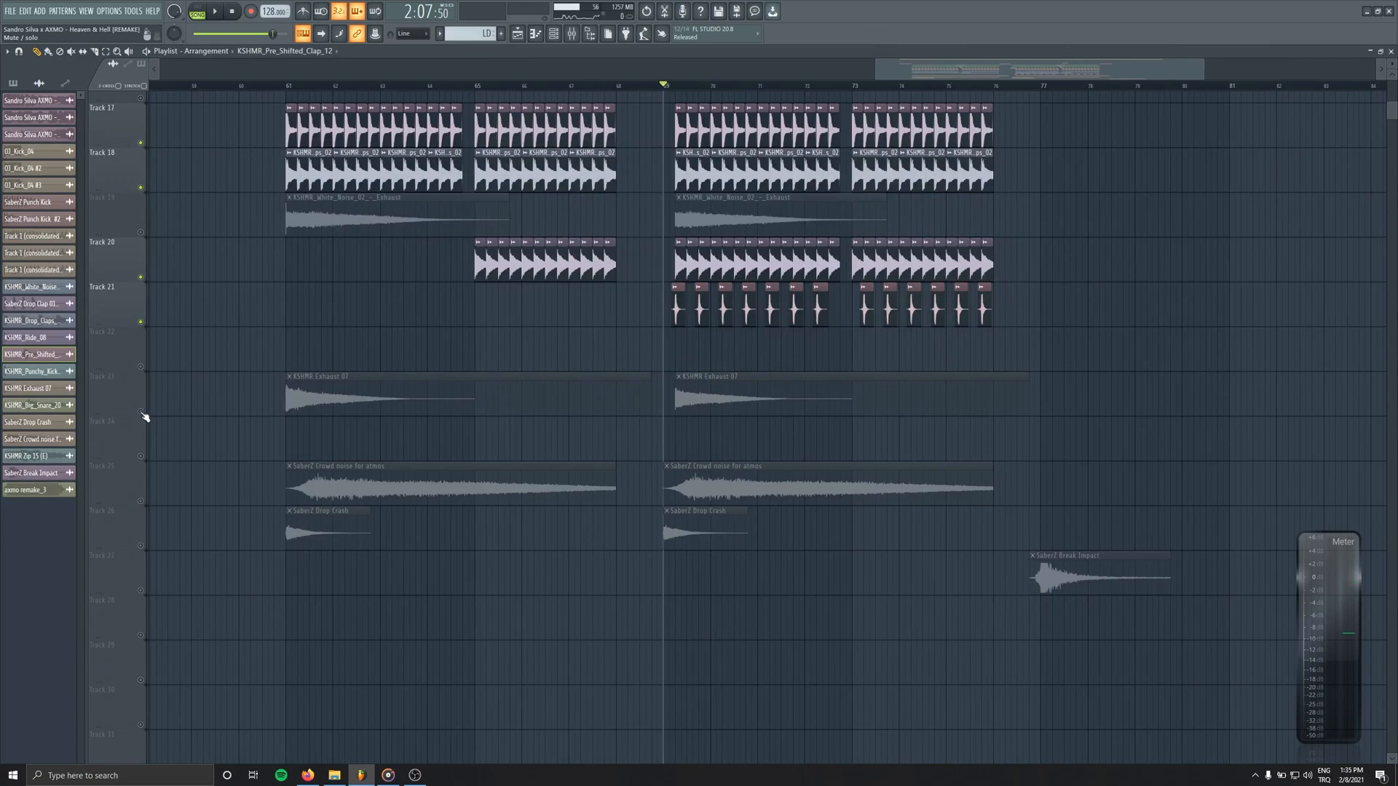
Solo the KSHMR_White_Noise_02_-_Exhaust layer on Track 19 and play it from the start of the first drop
right_click(142, 412)
click(284, 86)
right_click(143, 233)
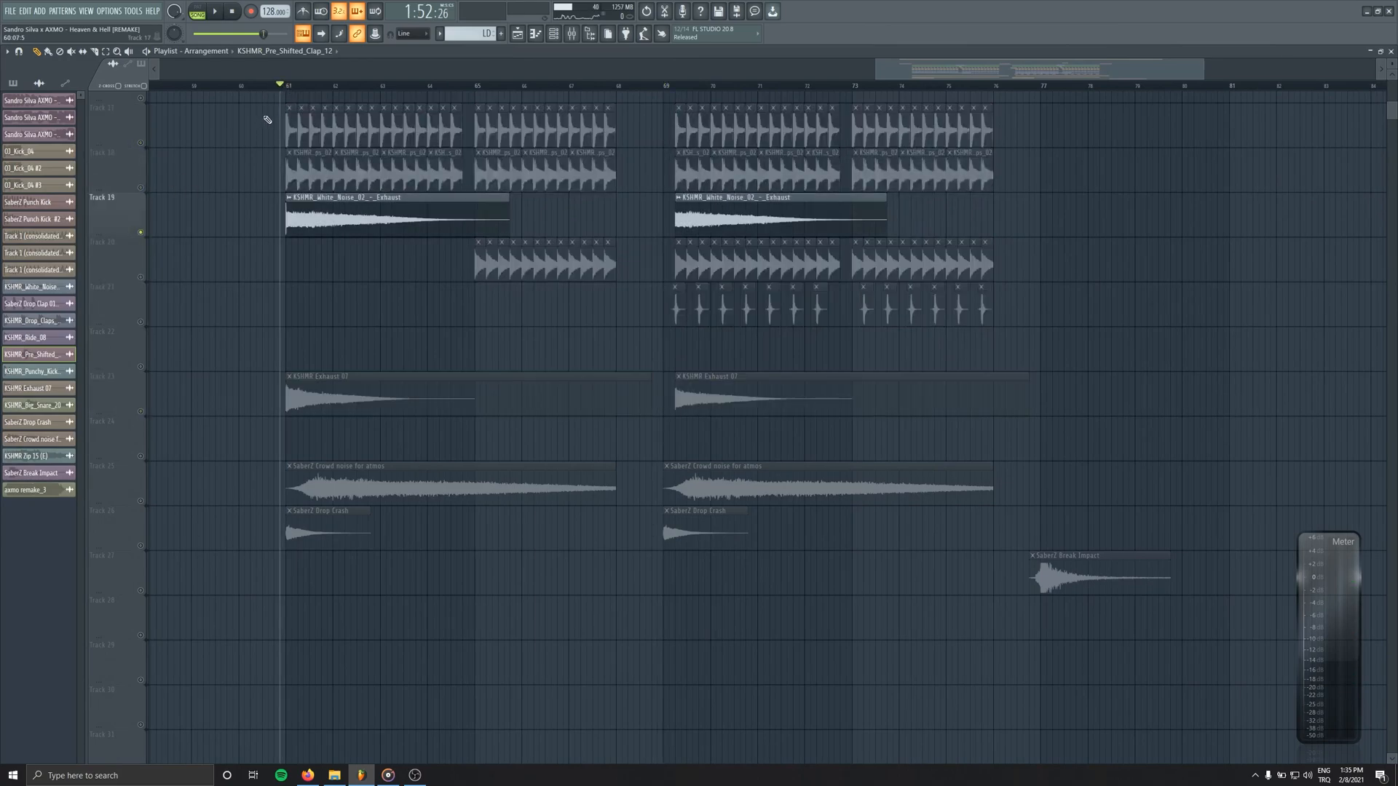
click(287, 85)
scroll(325, 253, up, 3)
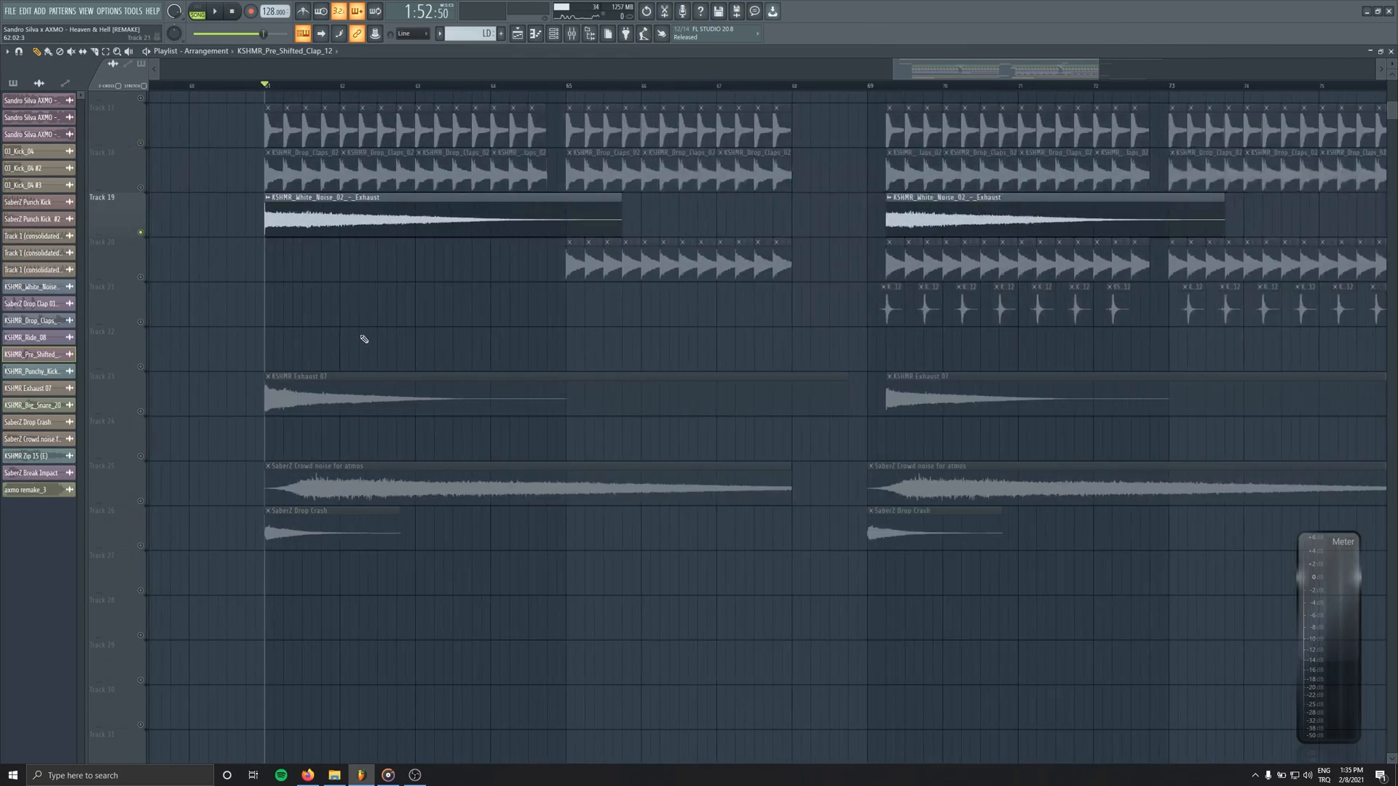
key(space)
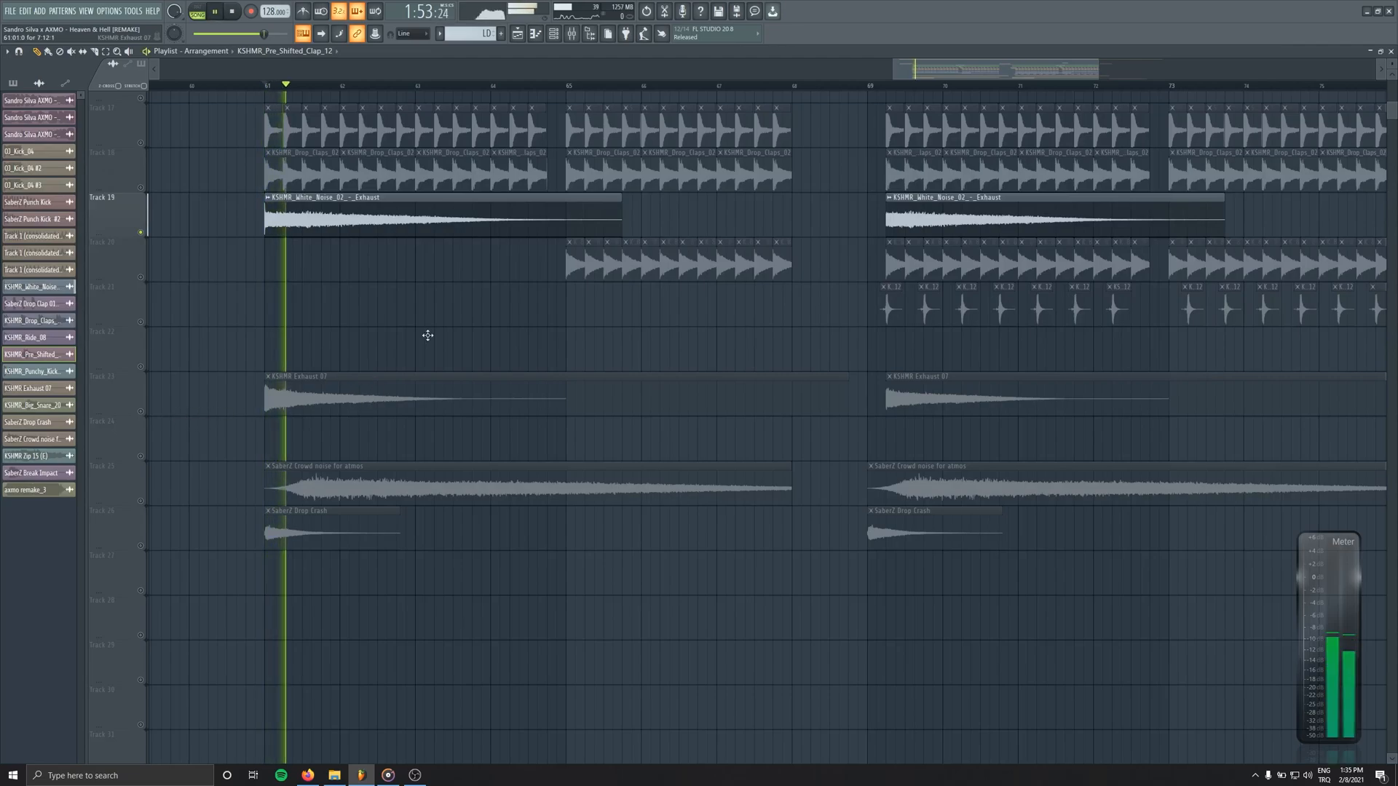
Examine the Kickstart sidechain on the white noise's Exhaust mixer channel during playback, then stop and return to the playlist
click(572, 35)
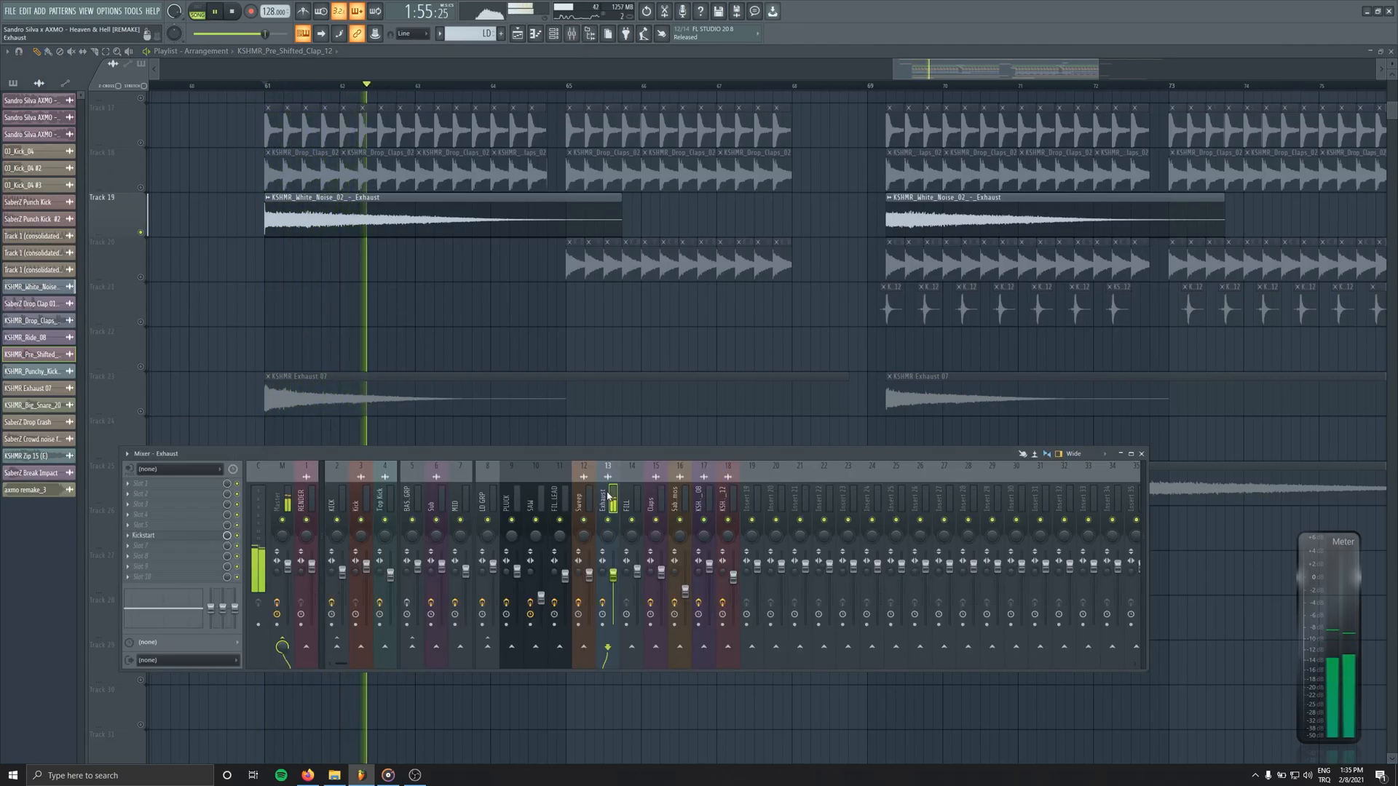
click(144, 536)
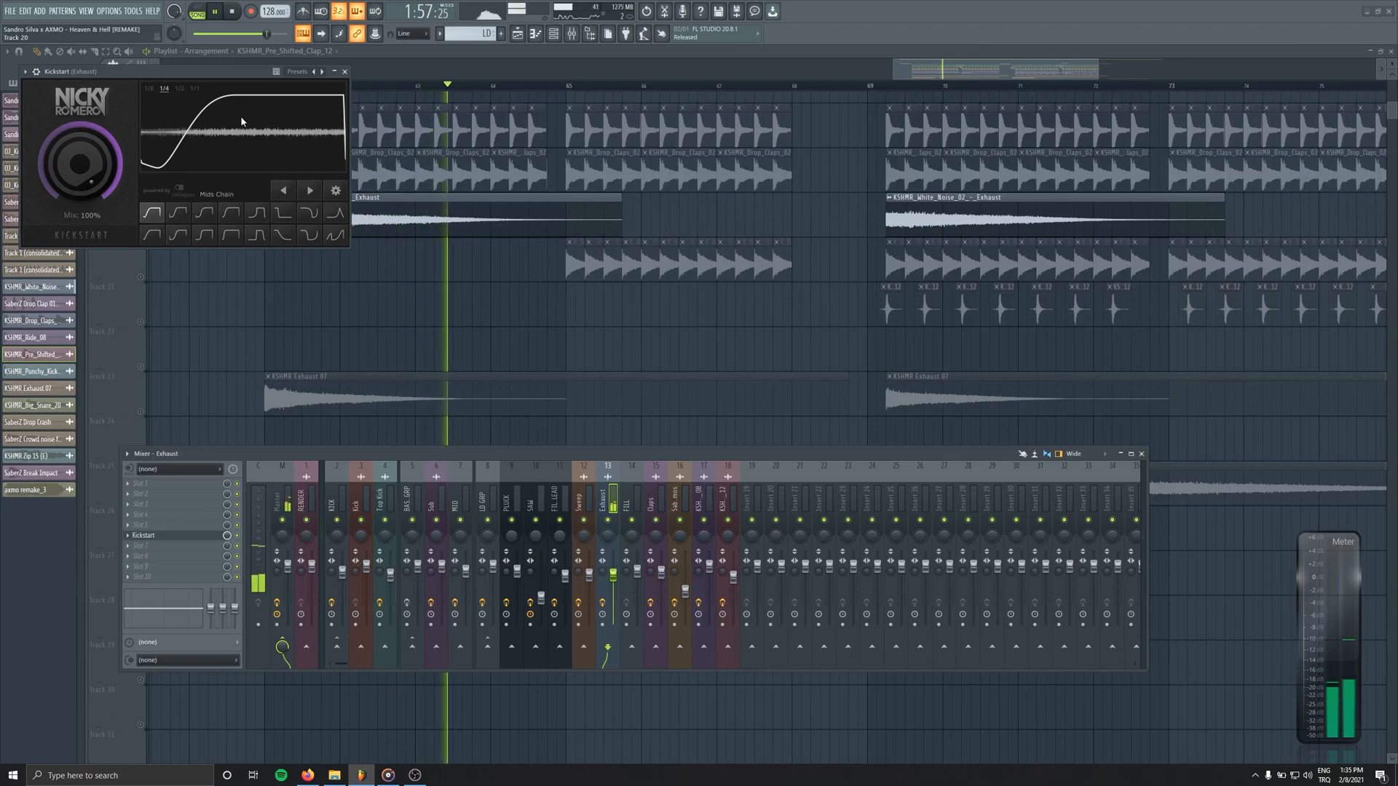
key(space)
key(Escape)
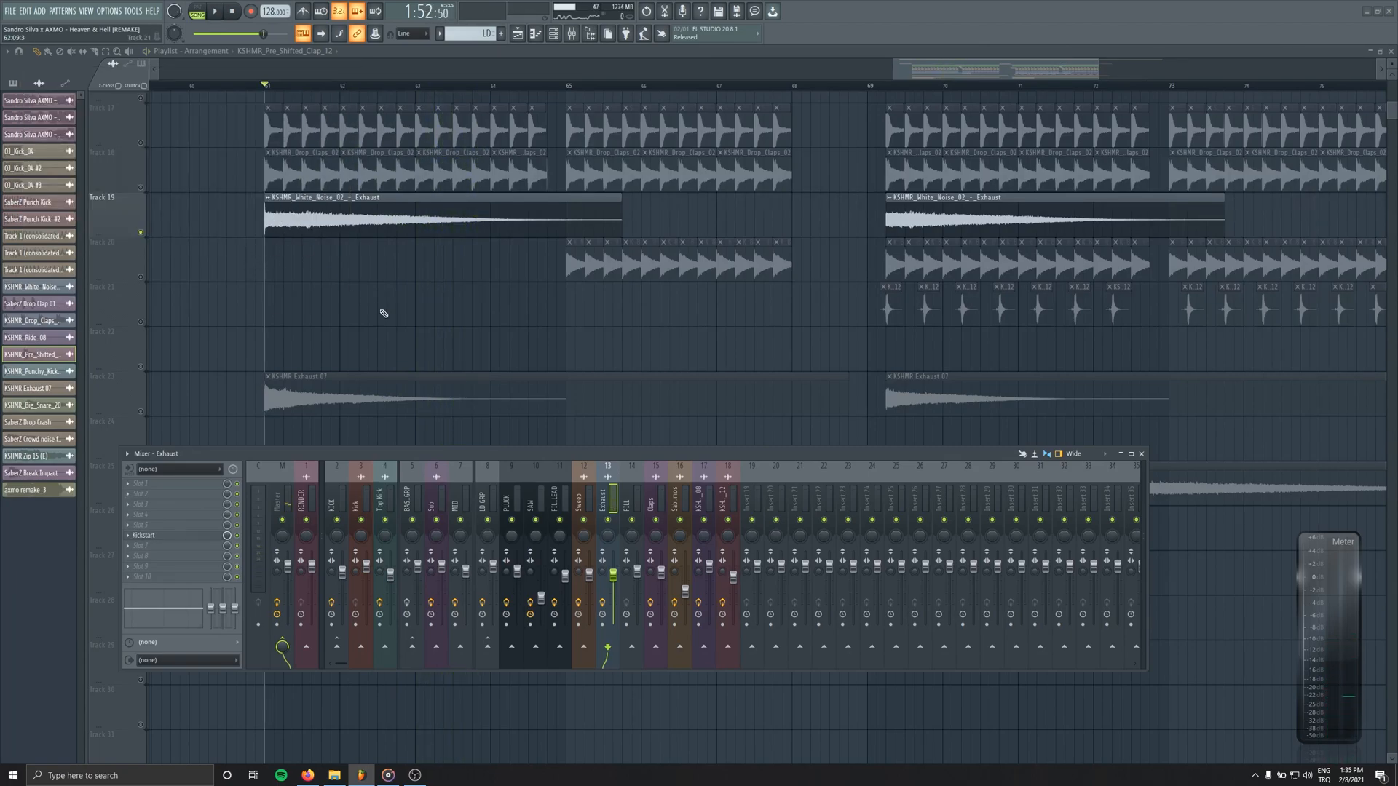
key(Escape)
Solo the KSHMR Exhaust 07 layer on Track 23, open its sample and examine Kickstart on its Sweep mixer channel
right_click(142, 413)
double_click(368, 399)
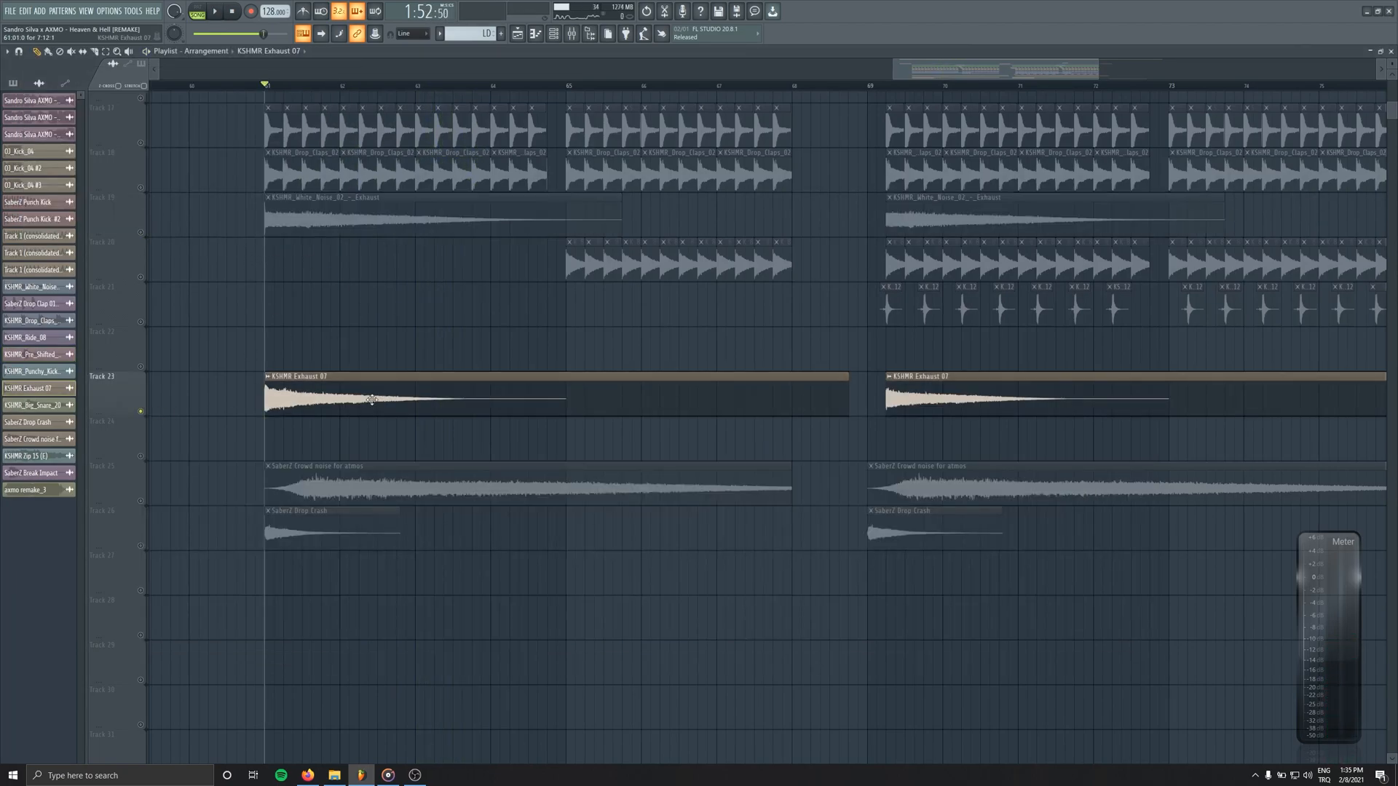
double_click(313, 117)
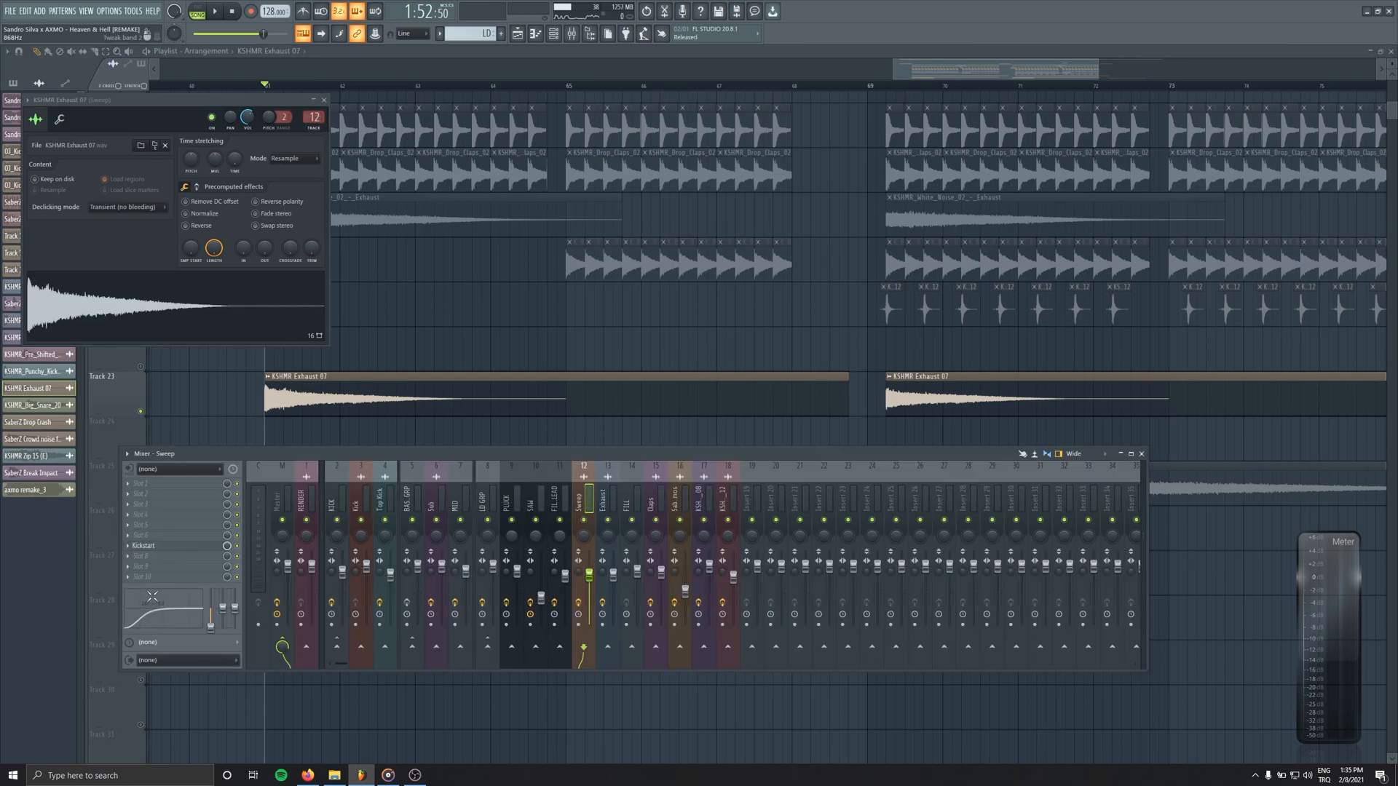
click(155, 545)
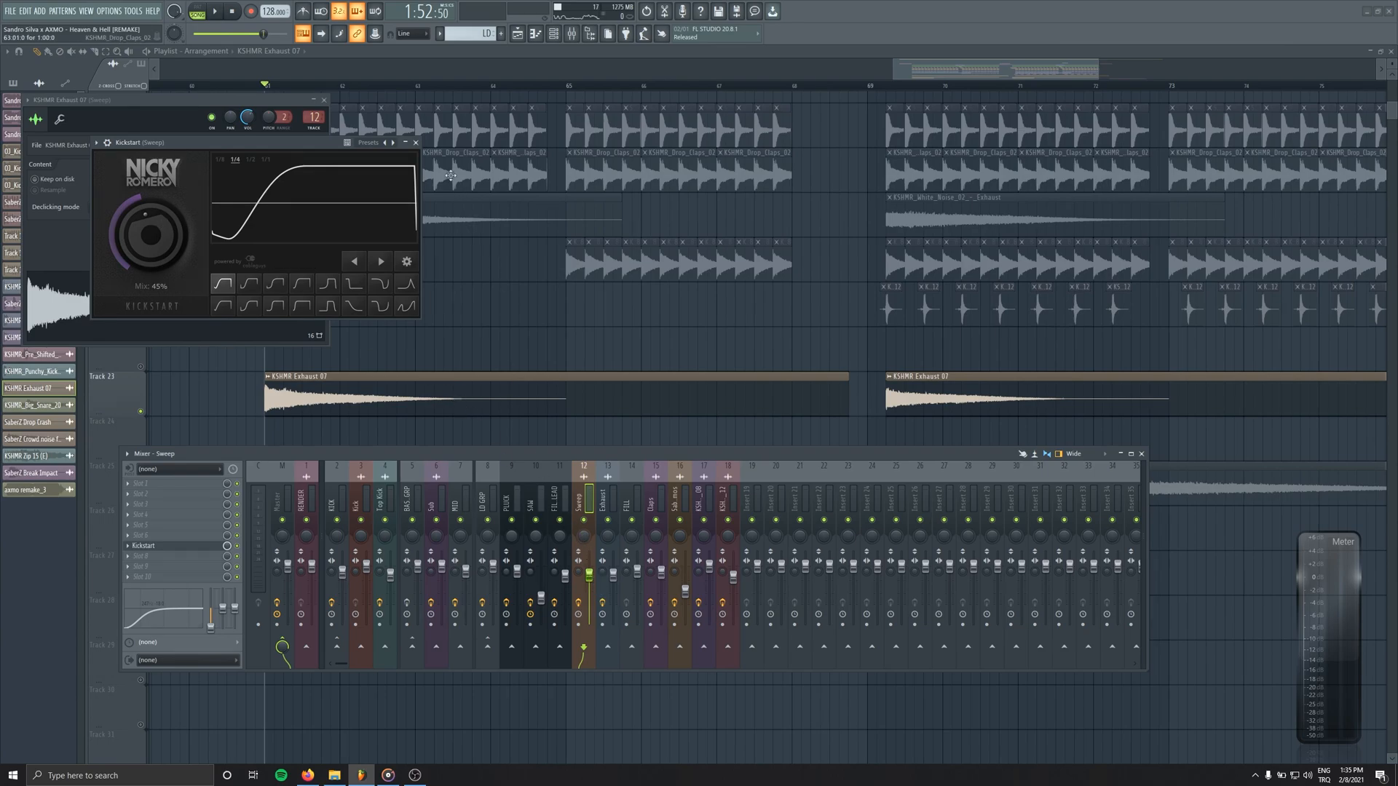
click(415, 143)
key(F12)
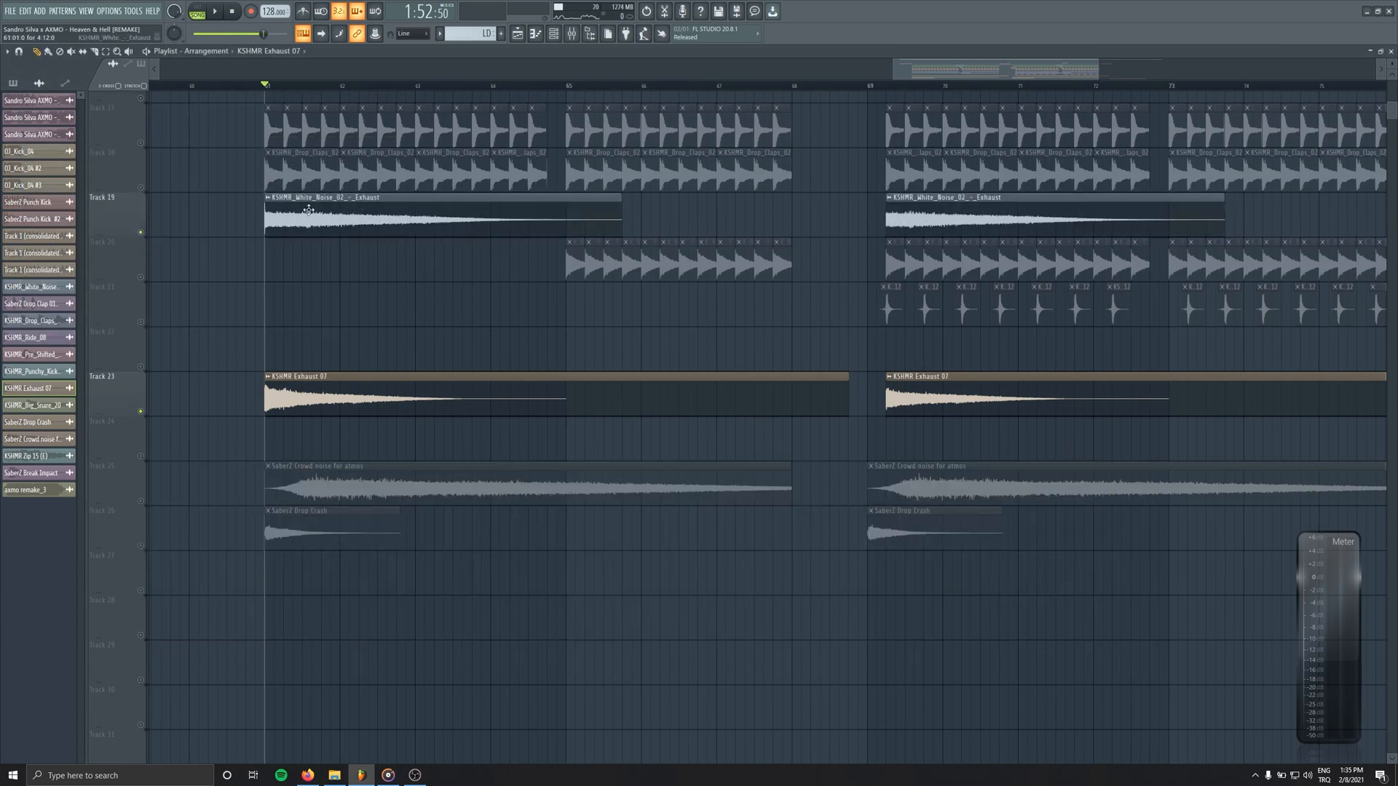
Solo SaberZ Crowd noise for atmos on Track 25, open its sample and examine Kickstart on its mixer channel
right_click(145, 501)
double_click(362, 482)
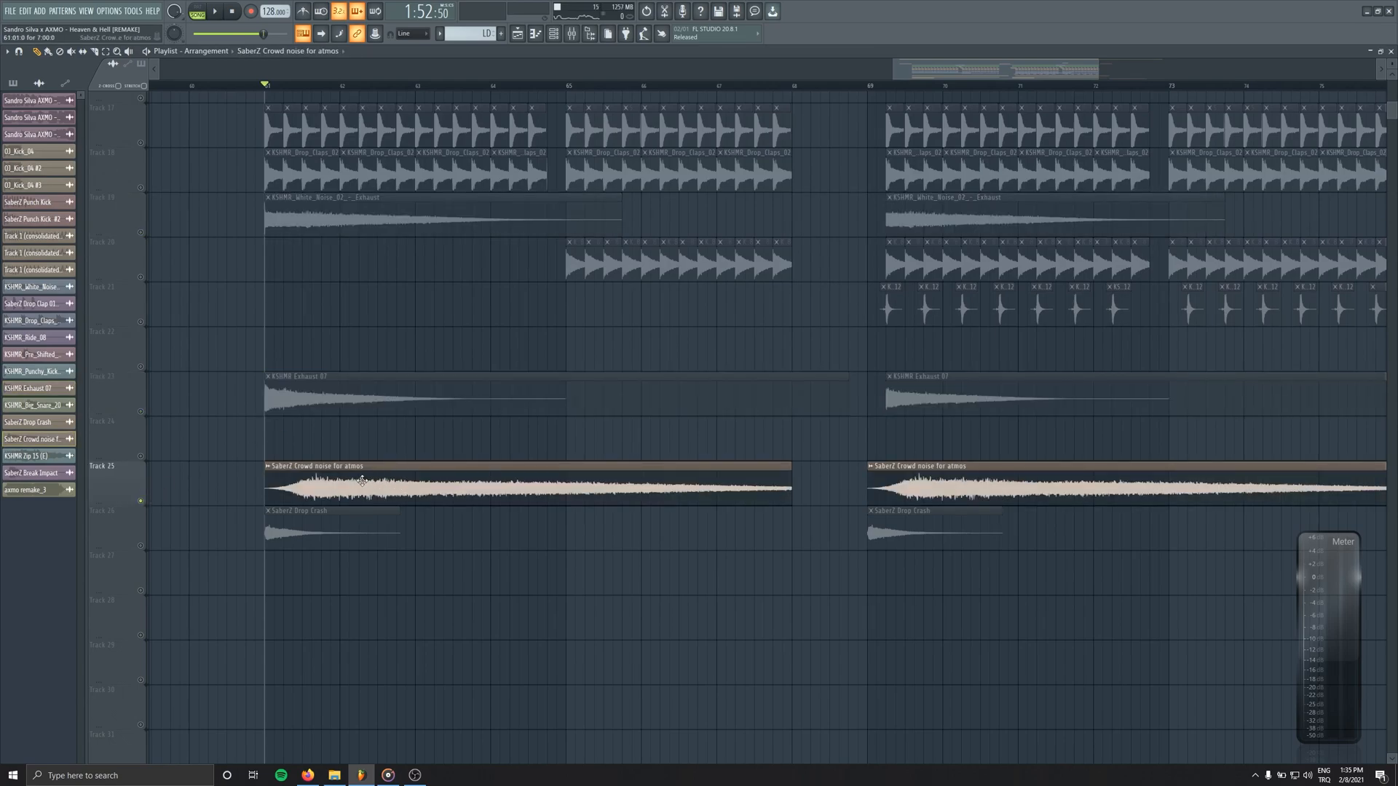
double_click(353, 136)
click(367, 118)
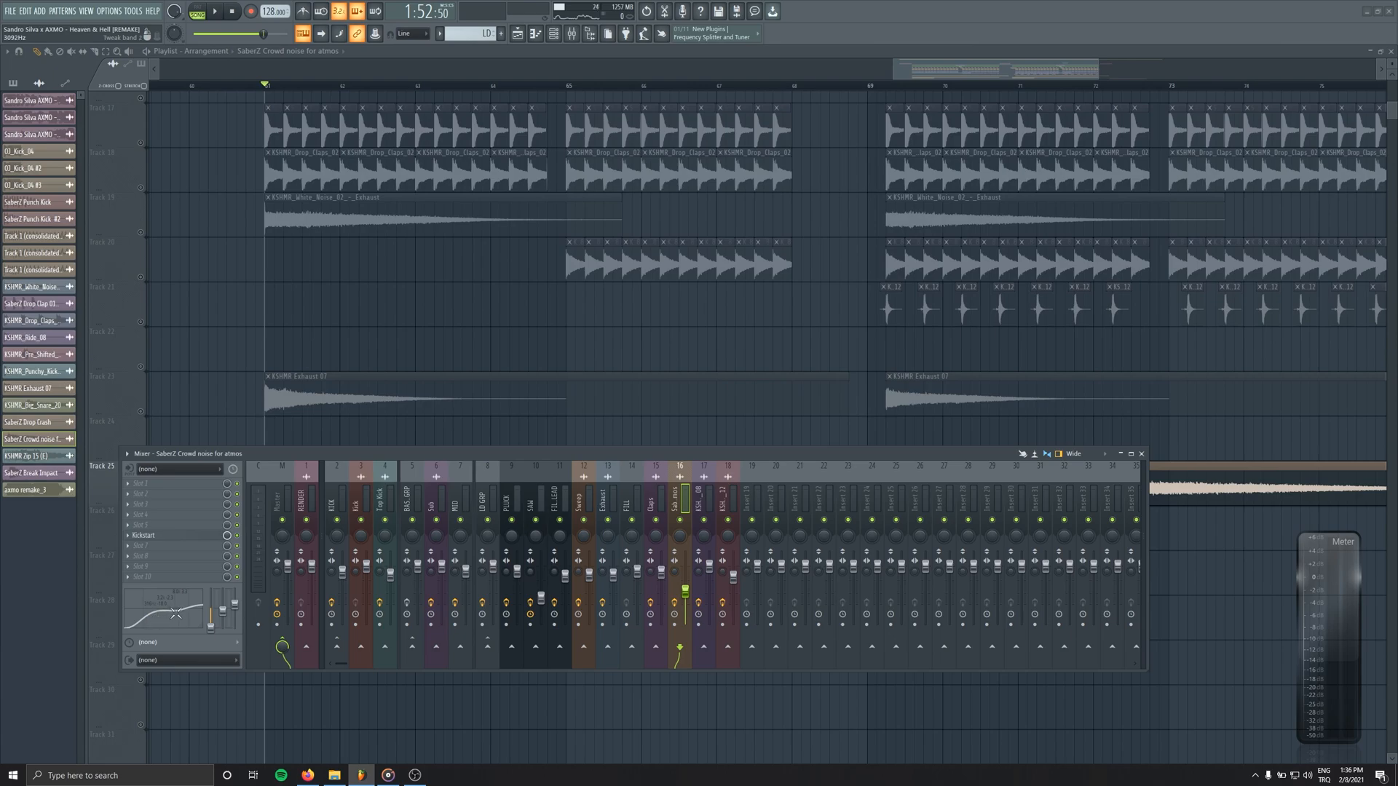
click(175, 537)
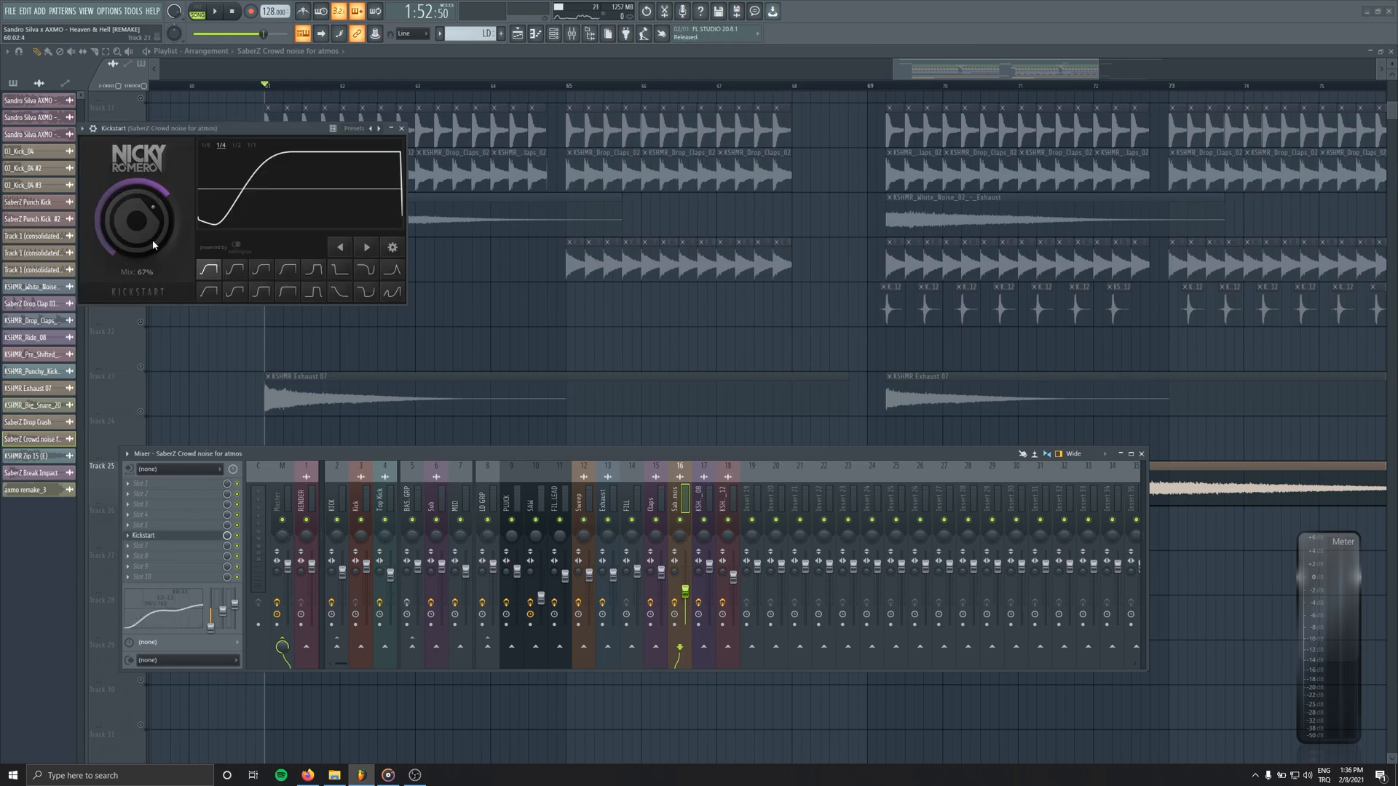
click(401, 129)
Unmute Tracks 23, 19 and 26 alongside the crowd noise and view the SaberZ Drop Crash sample
click(142, 411)
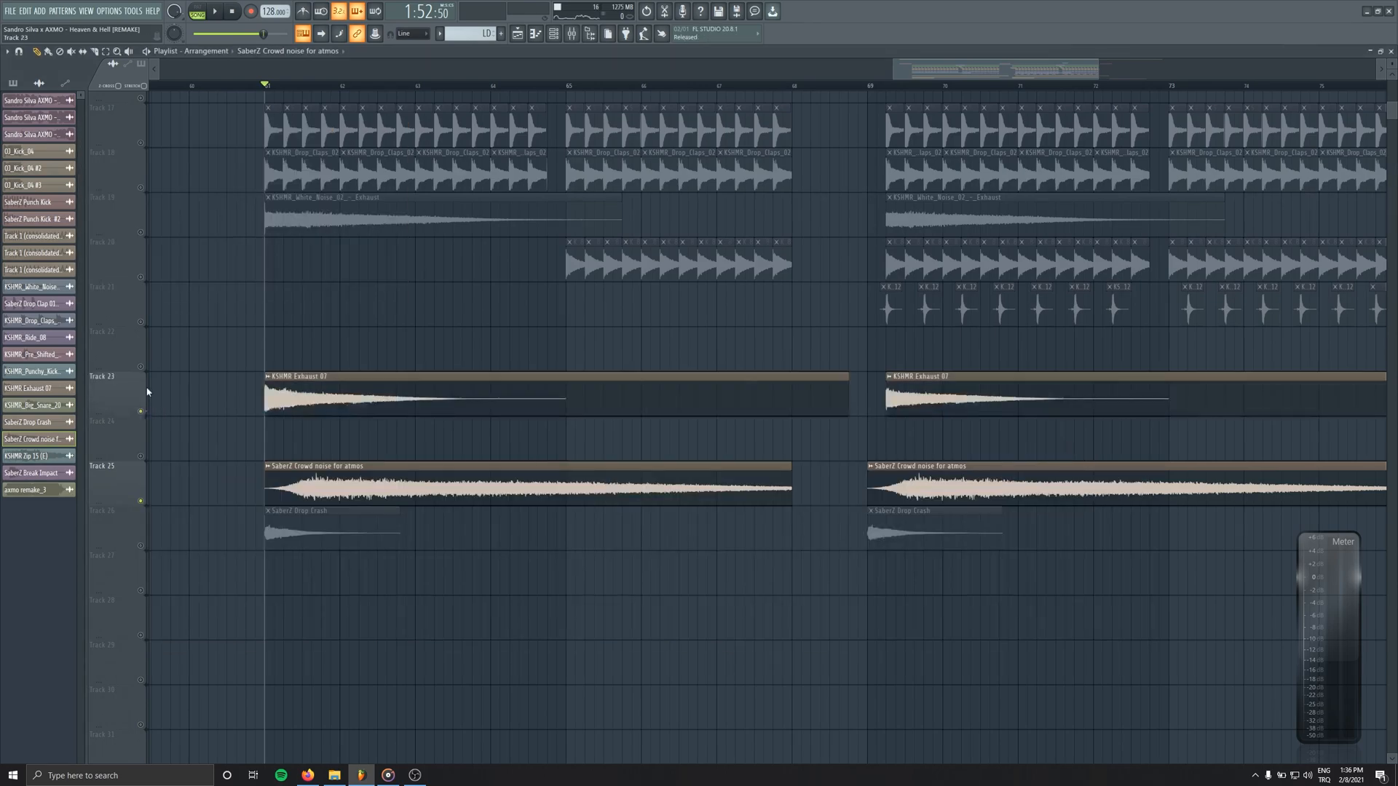
click(142, 232)
click(142, 545)
double_click(324, 517)
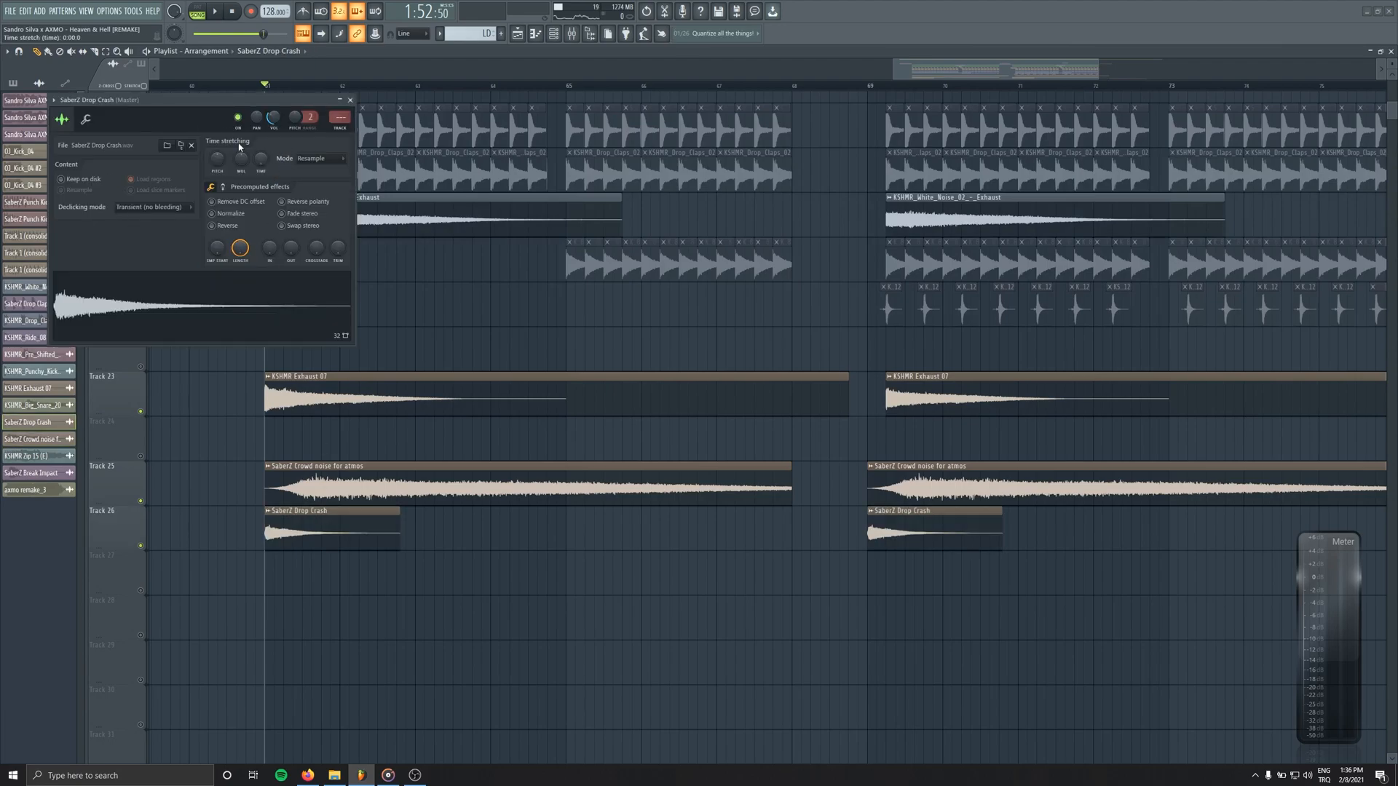
click(351, 101)
Play the first drop with the kick and bass layers plus the white noise, exhaust, crowd noise and crash
scroll(406, 461, up, 5)
scroll(406, 461, down, 4)
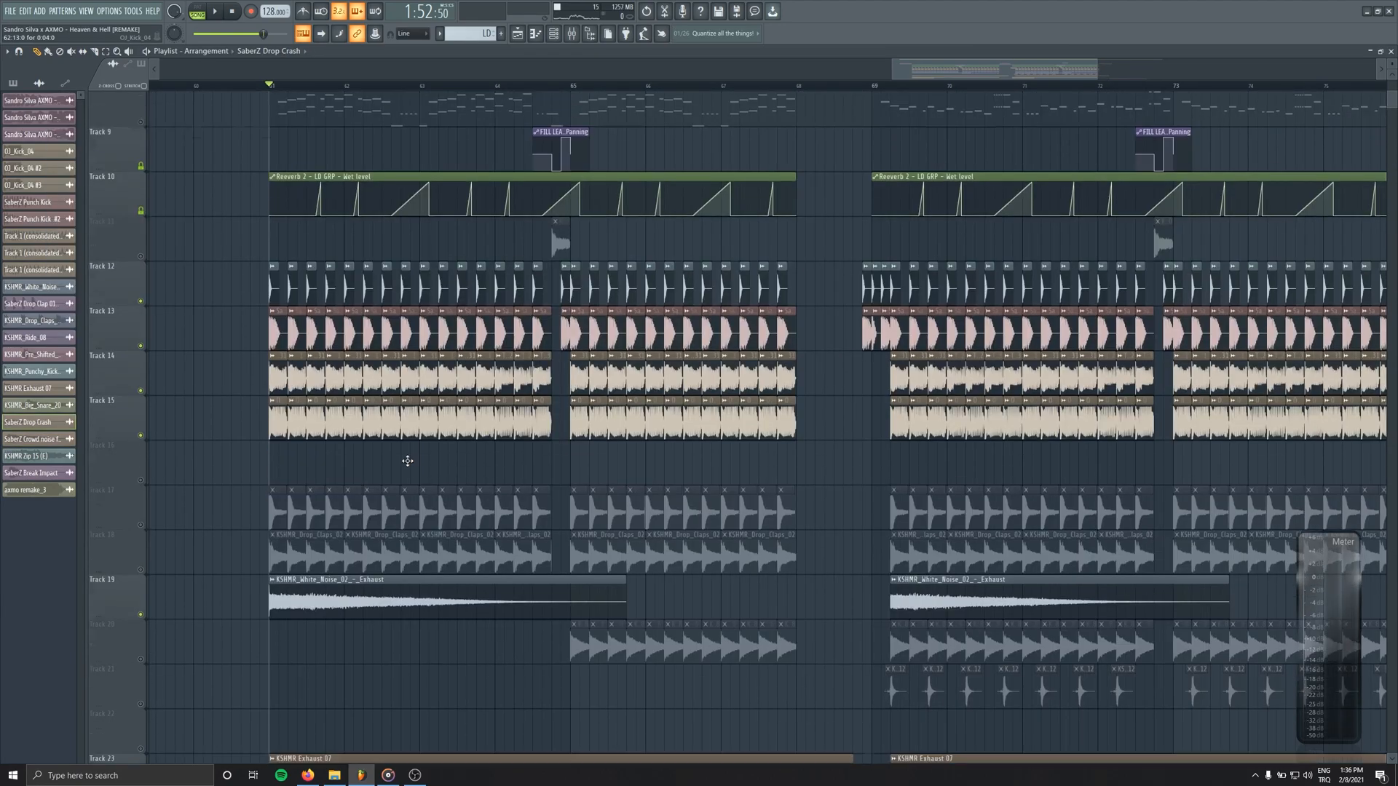
scroll(406, 461, up, 4)
scroll(375, 422, up, 2)
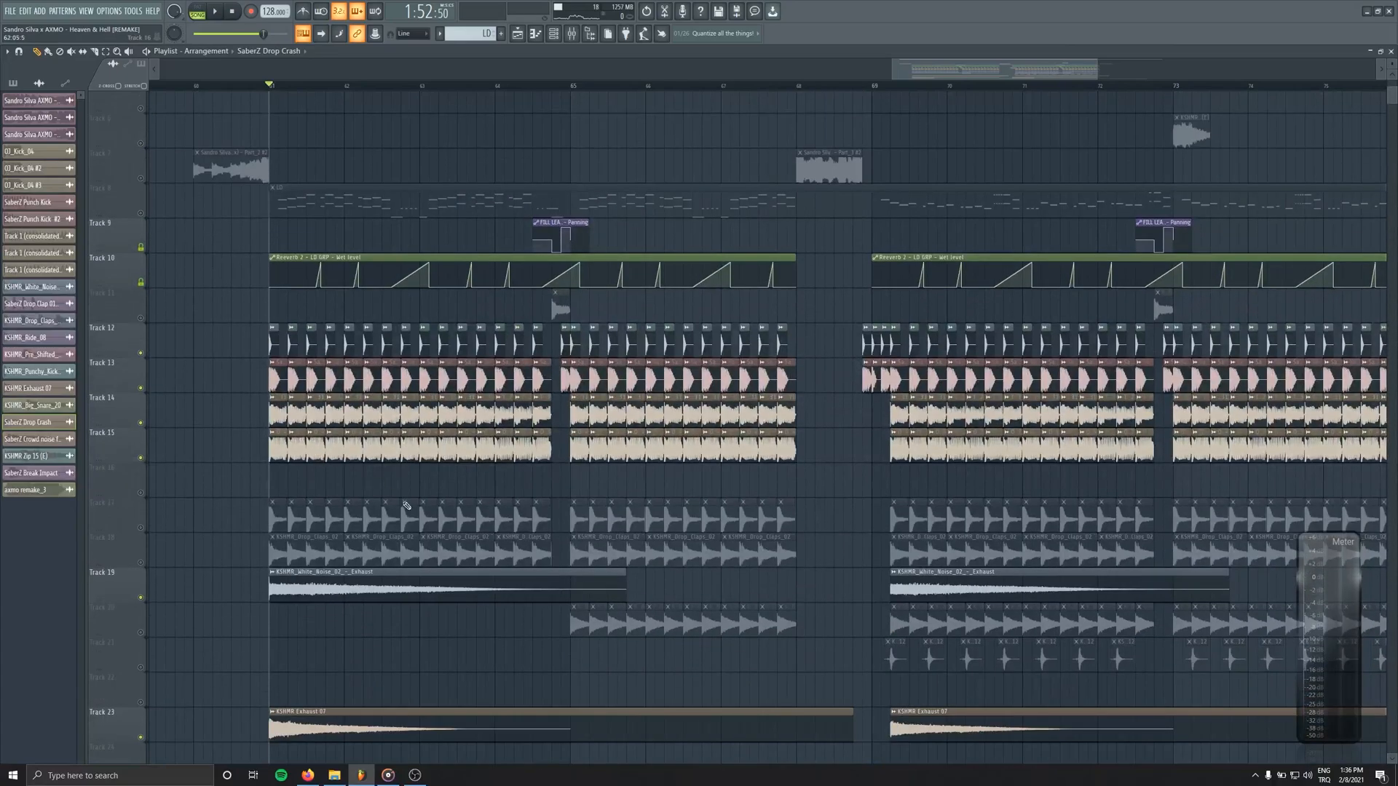
scroll(375, 422, down, 5)
key(space)
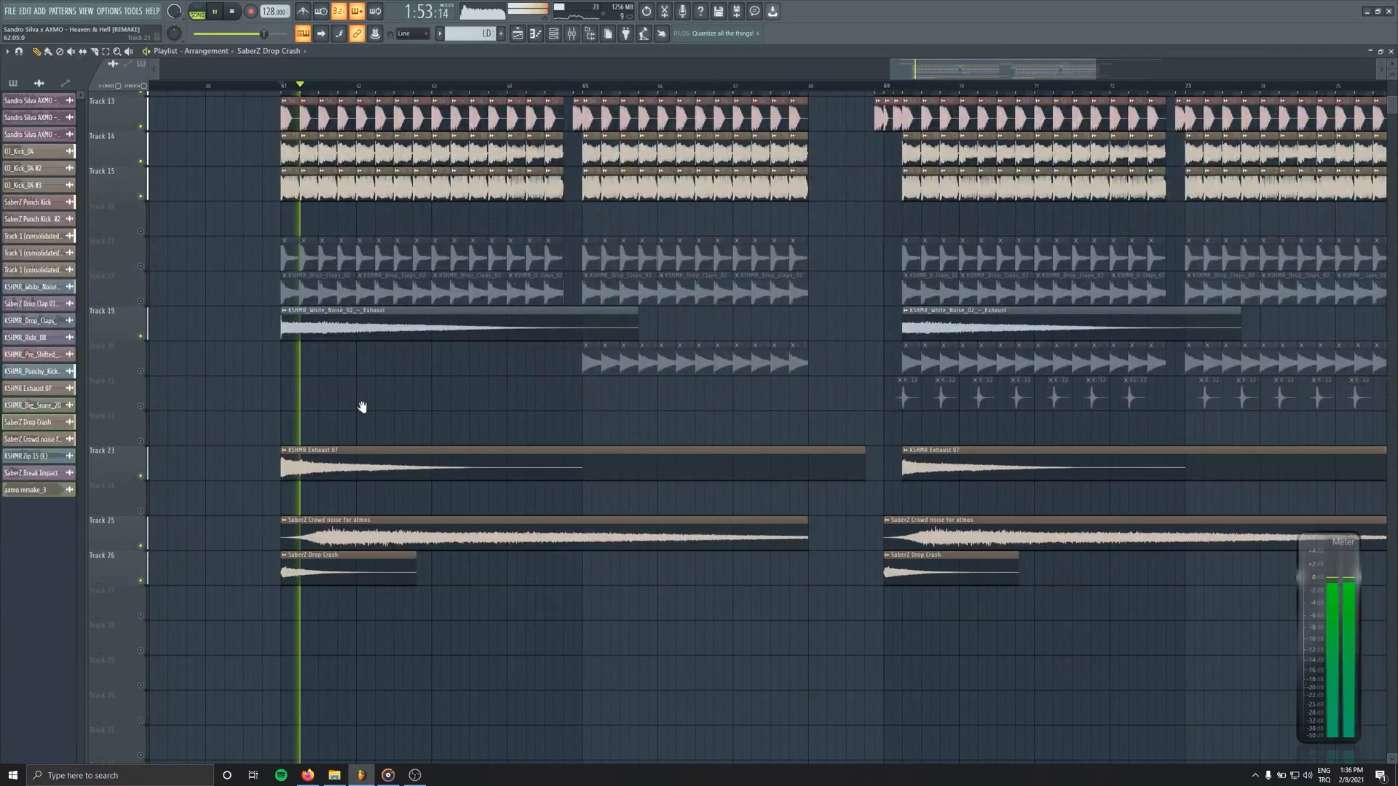
scroll(371, 419, up, 1)
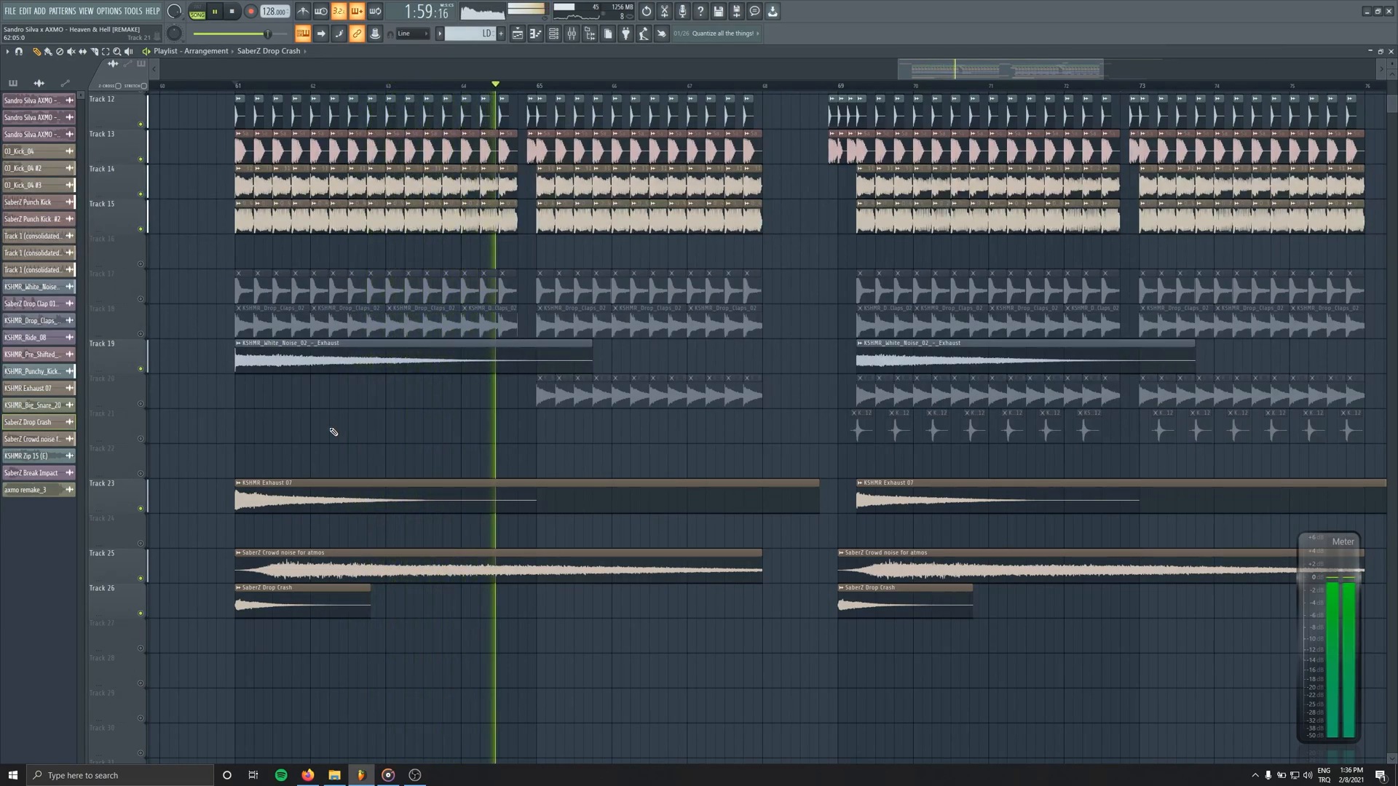
Solo the KSHMR_Big_Snare_20 fill on Track 11 and play it from just before its first clip
scroll(384, 447, up, 5)
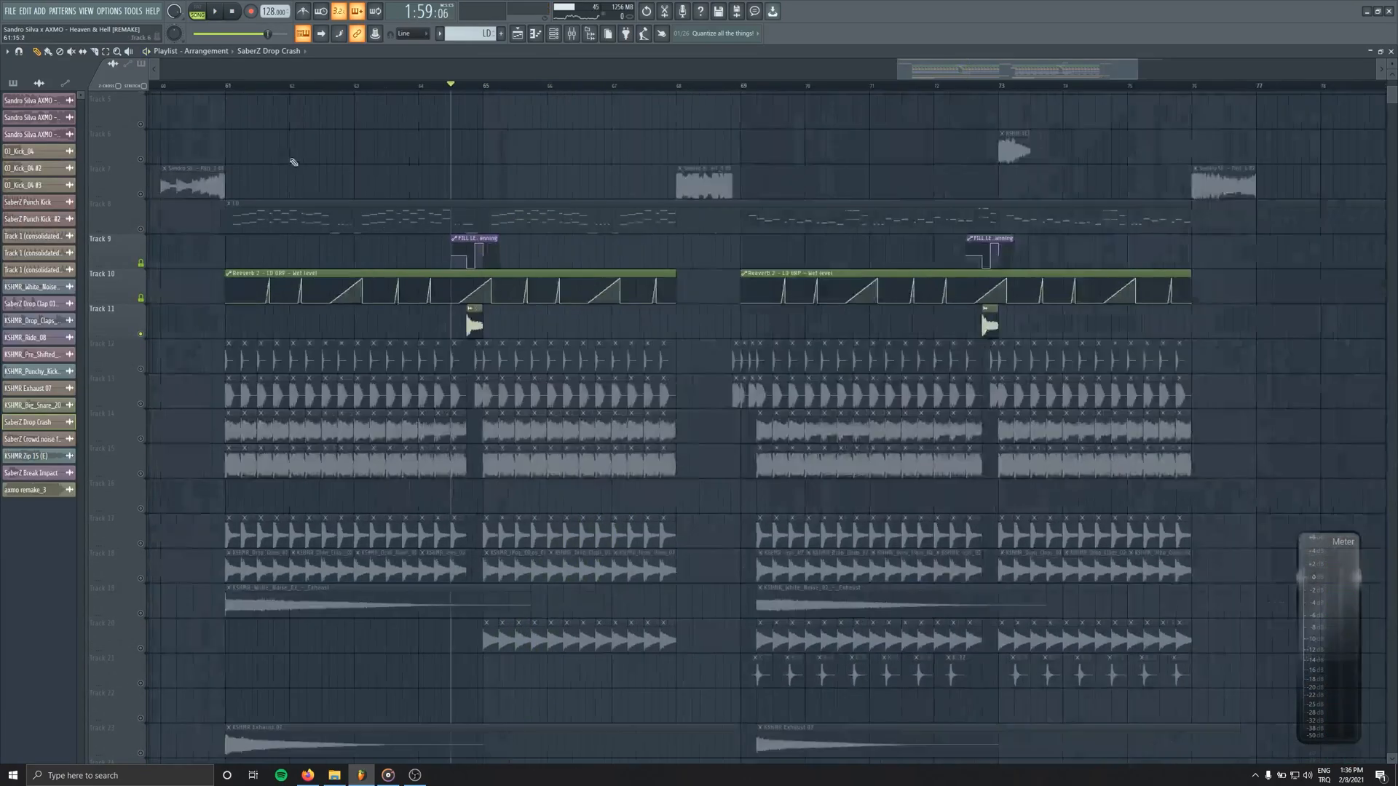
scroll(502, 382, up, 4)
scroll(501, 382, up, 3)
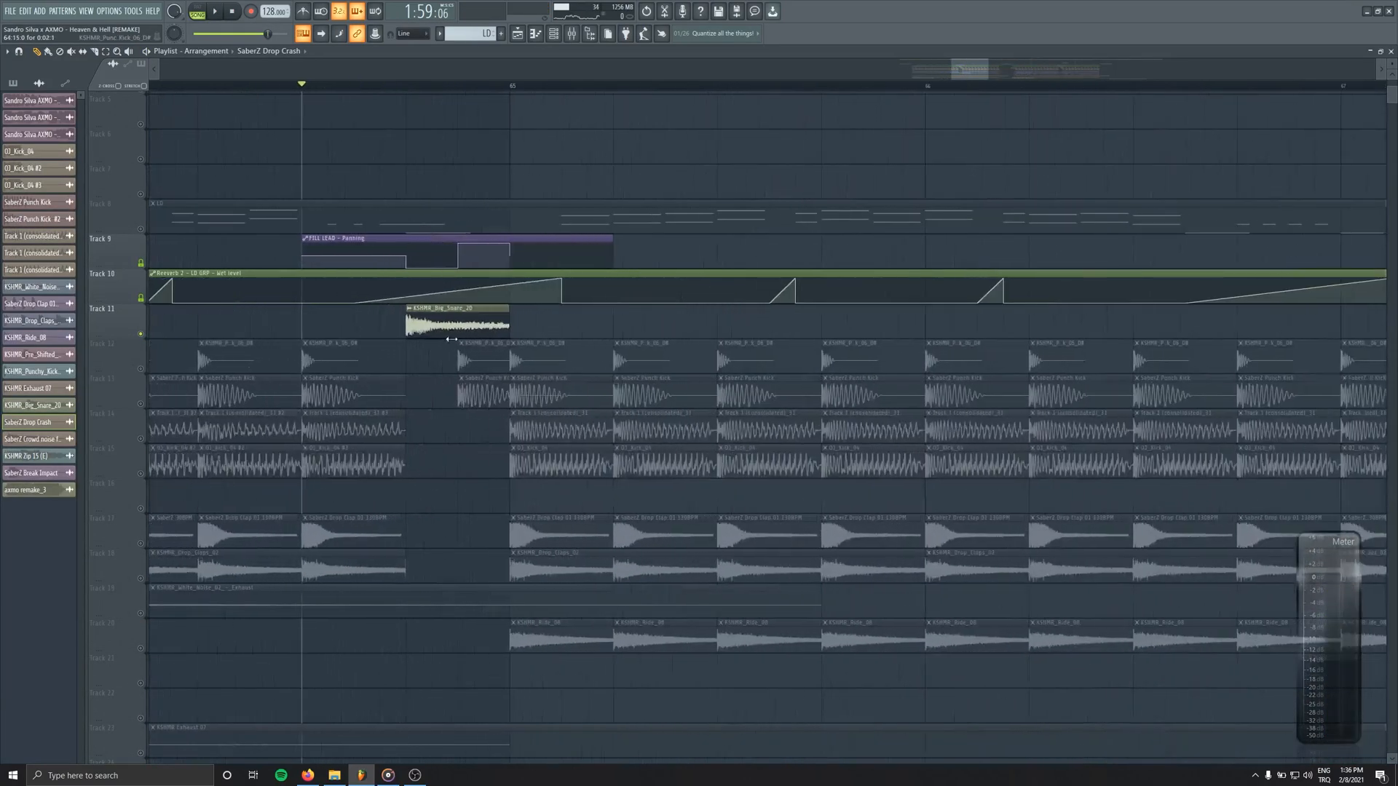
key(space)
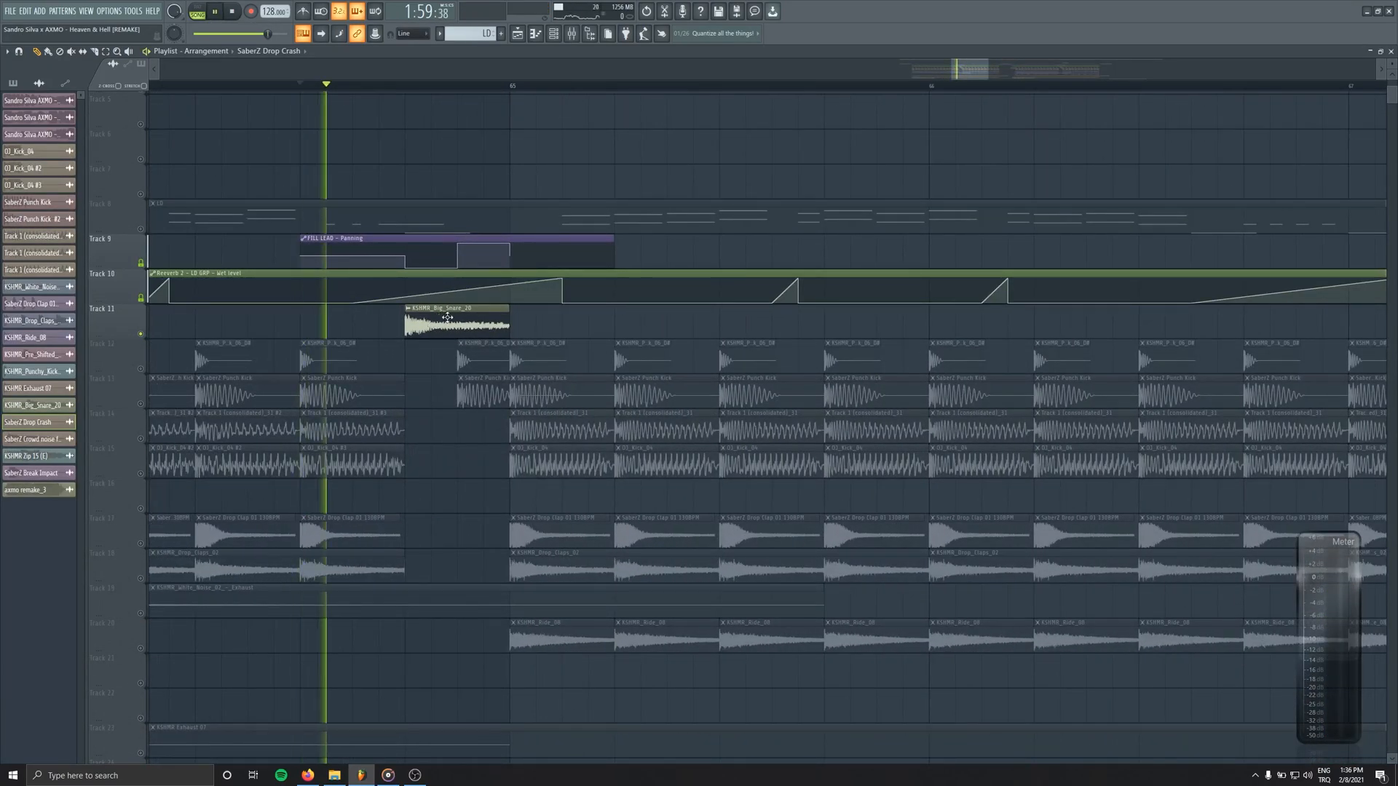
key(space)
Bring back the other drop tracks and play the second drop from before its snare fill through the Track 6 effect
scroll(393, 320, down, 7)
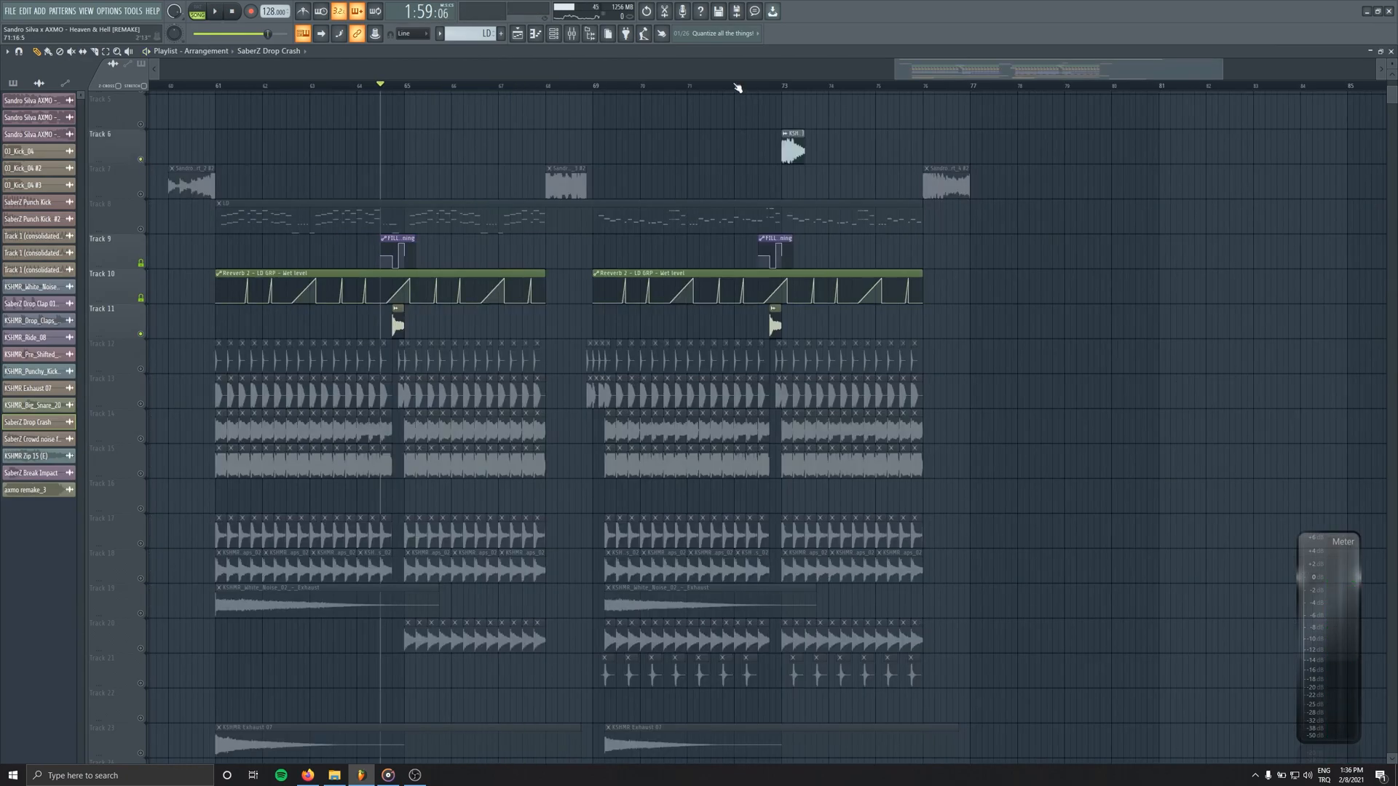
click(737, 87)
scroll(408, 329, up, 3)
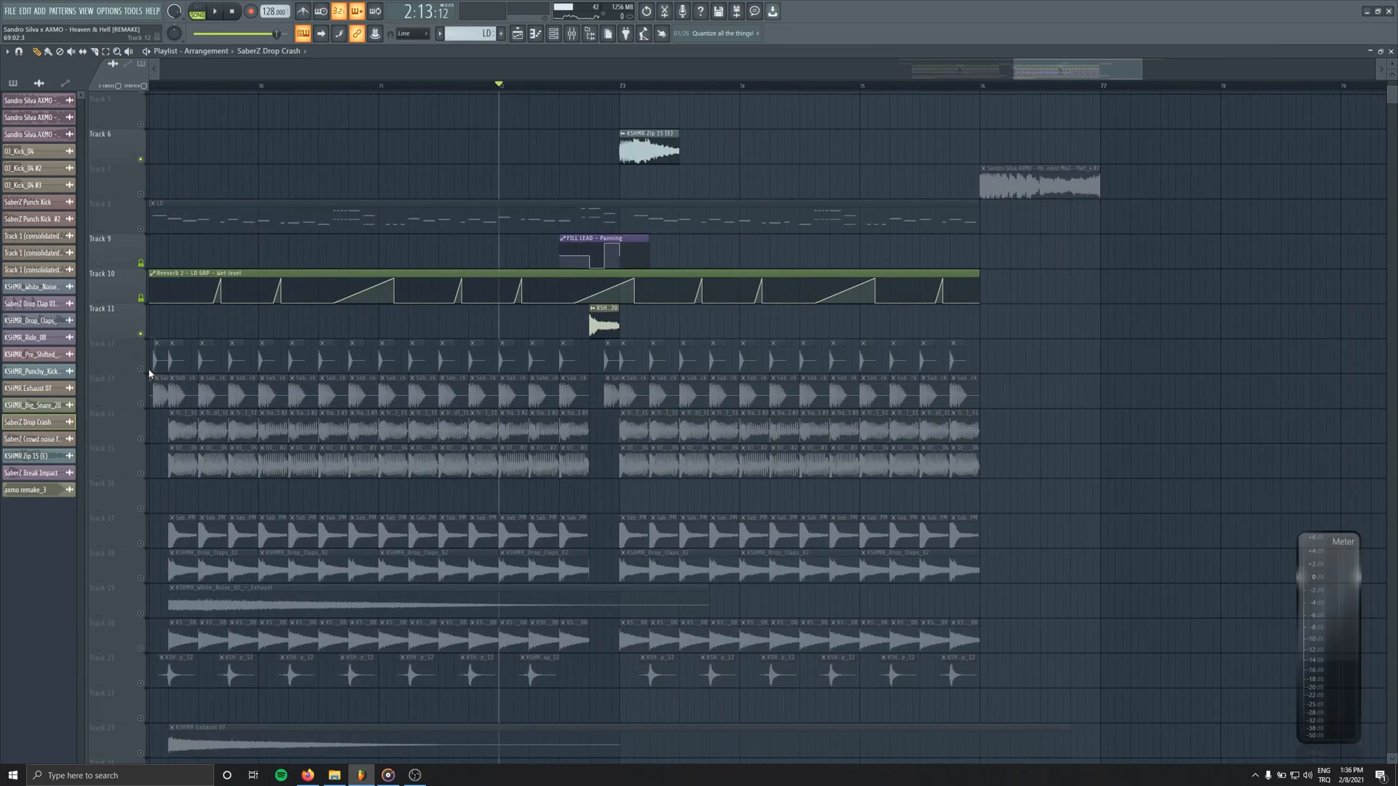
right_click(142, 369)
key(space)
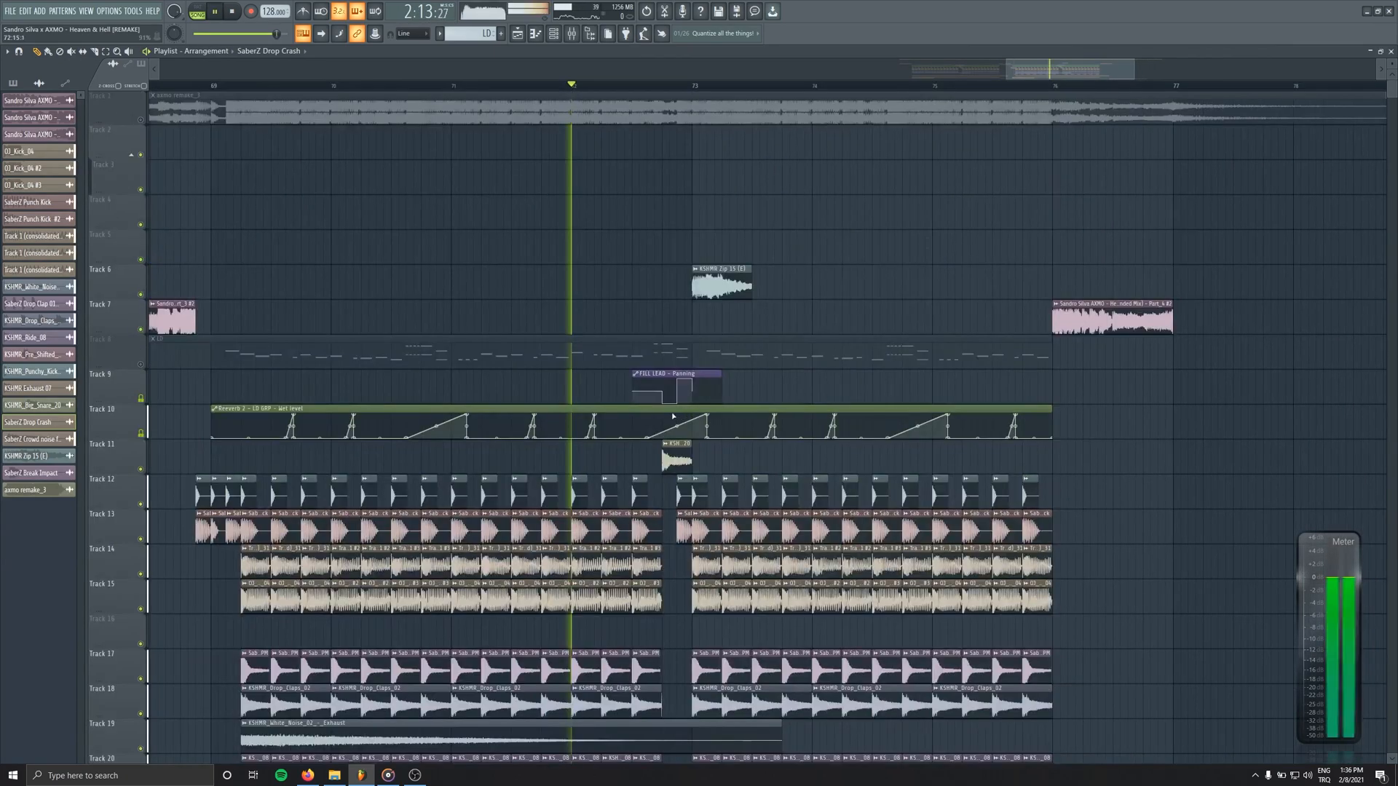
scroll(1185, 433, down, 3)
click(1185, 434)
right_click(1188, 435)
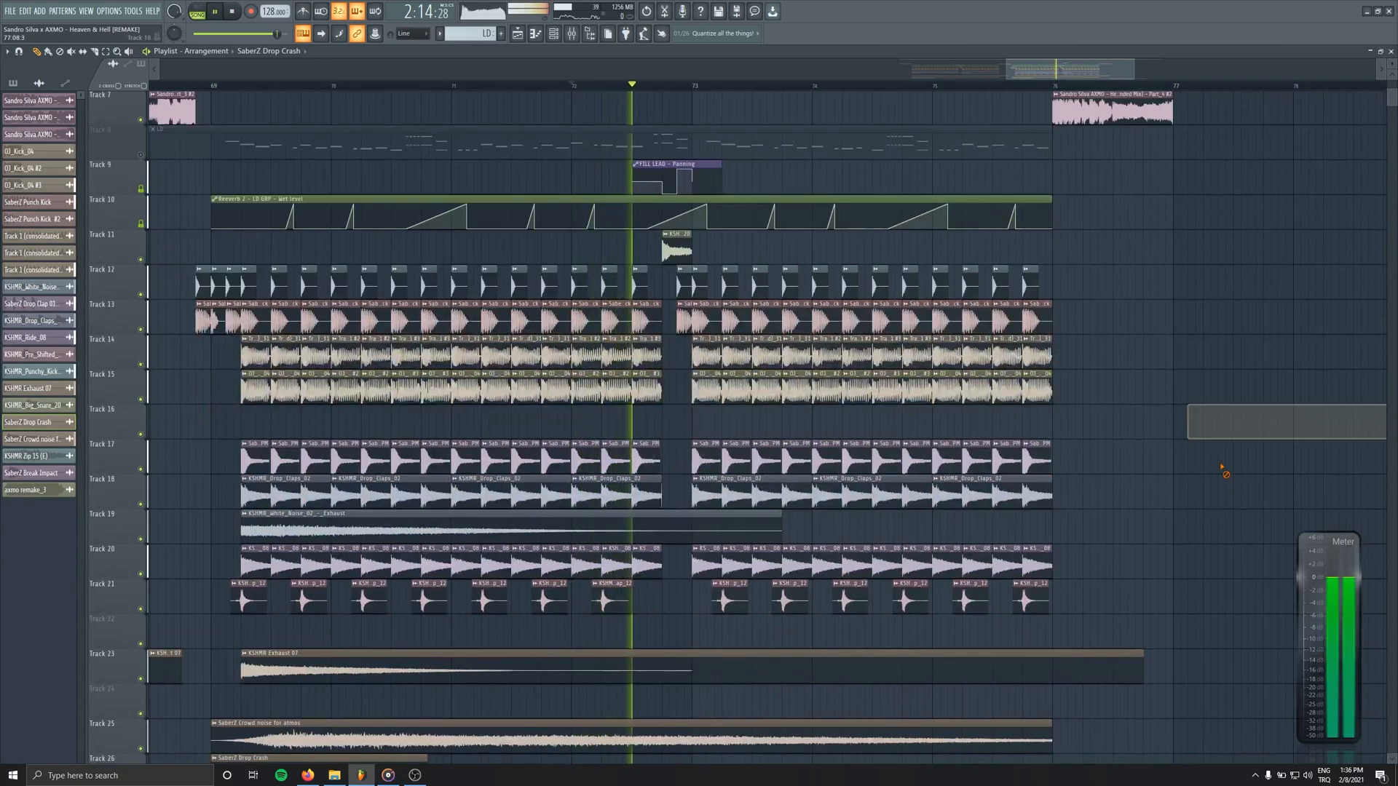
scroll(1092, 460, right, 1)
scroll(1005, 455, up, 4)
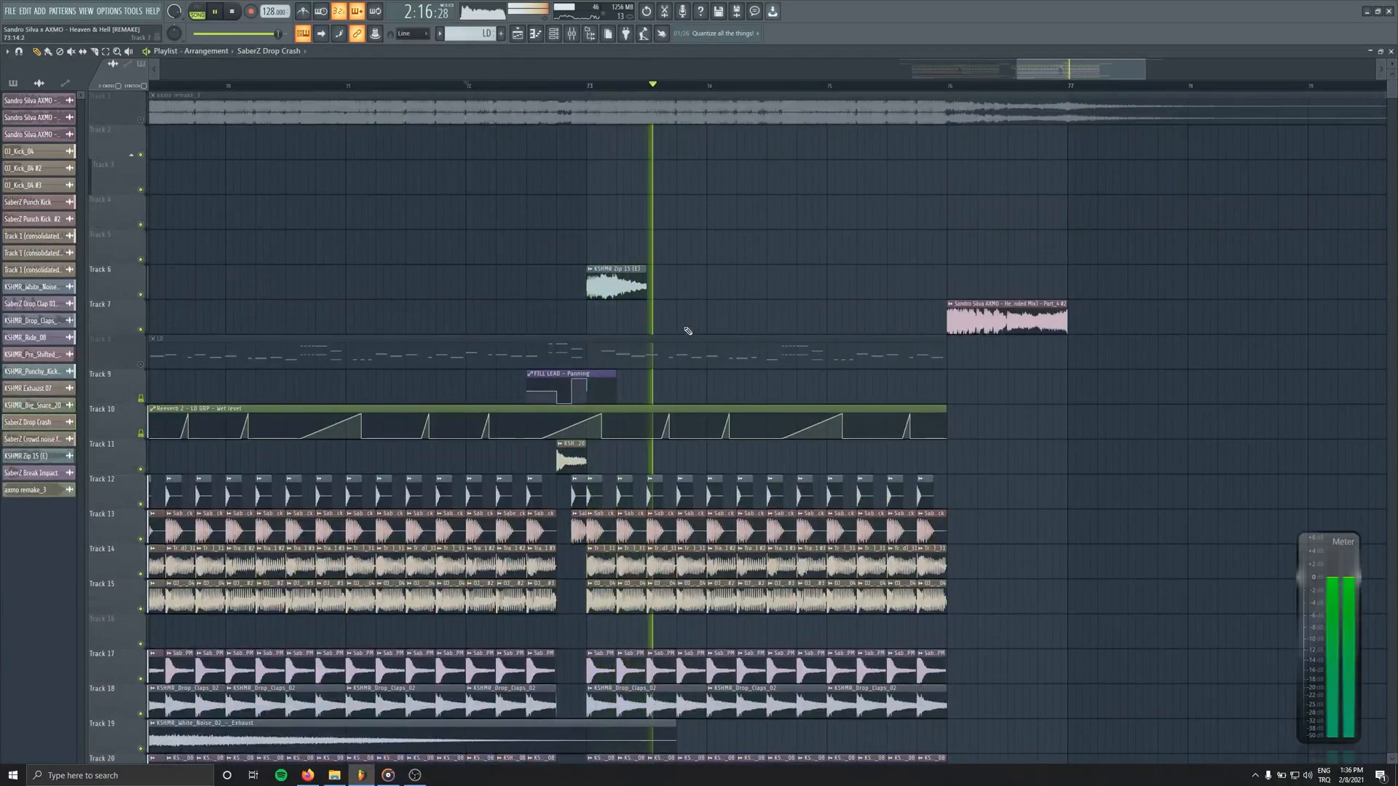
Stop playback, open the KSHMR Zip 15 (E) sample from Track 6 and audition it
key(space)
click(612, 268)
click(281, 331)
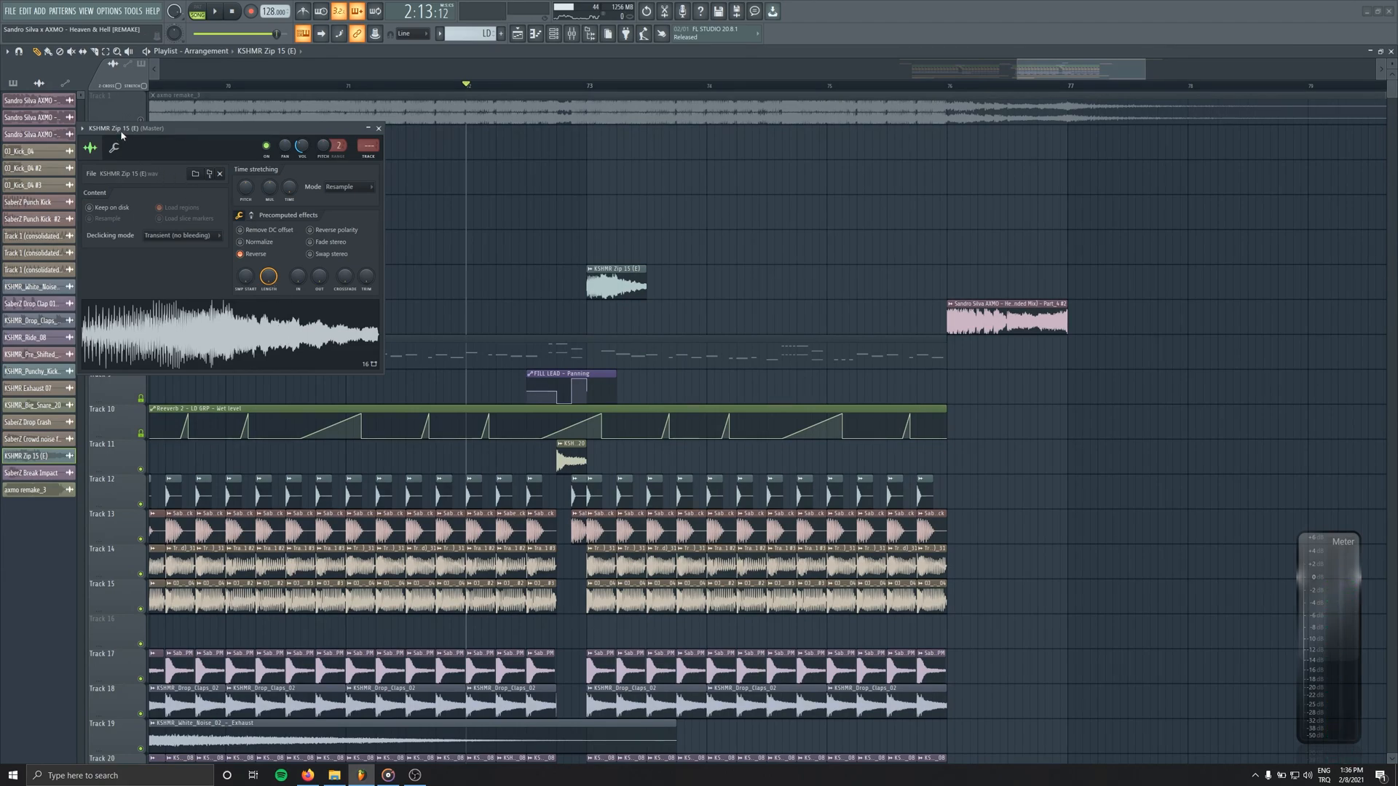
Close the KSHMR Zip 15 (E) sample, solo the LD lead on Track 8 with its automation, and play the first drop
click(379, 128)
drag(274, 424, 892, 359)
drag(492, 349, 843, 328)
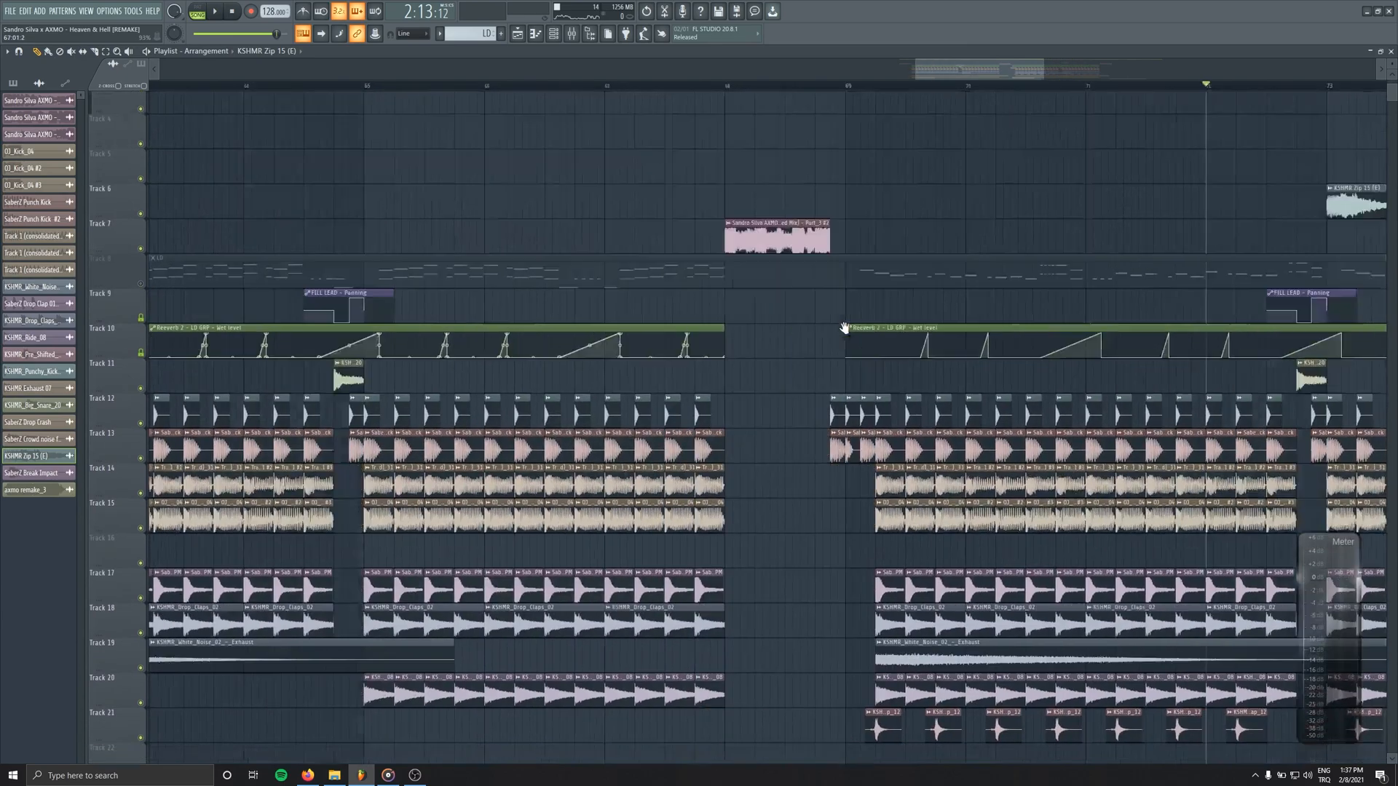
right_click(144, 280)
drag(246, 294, 587, 300)
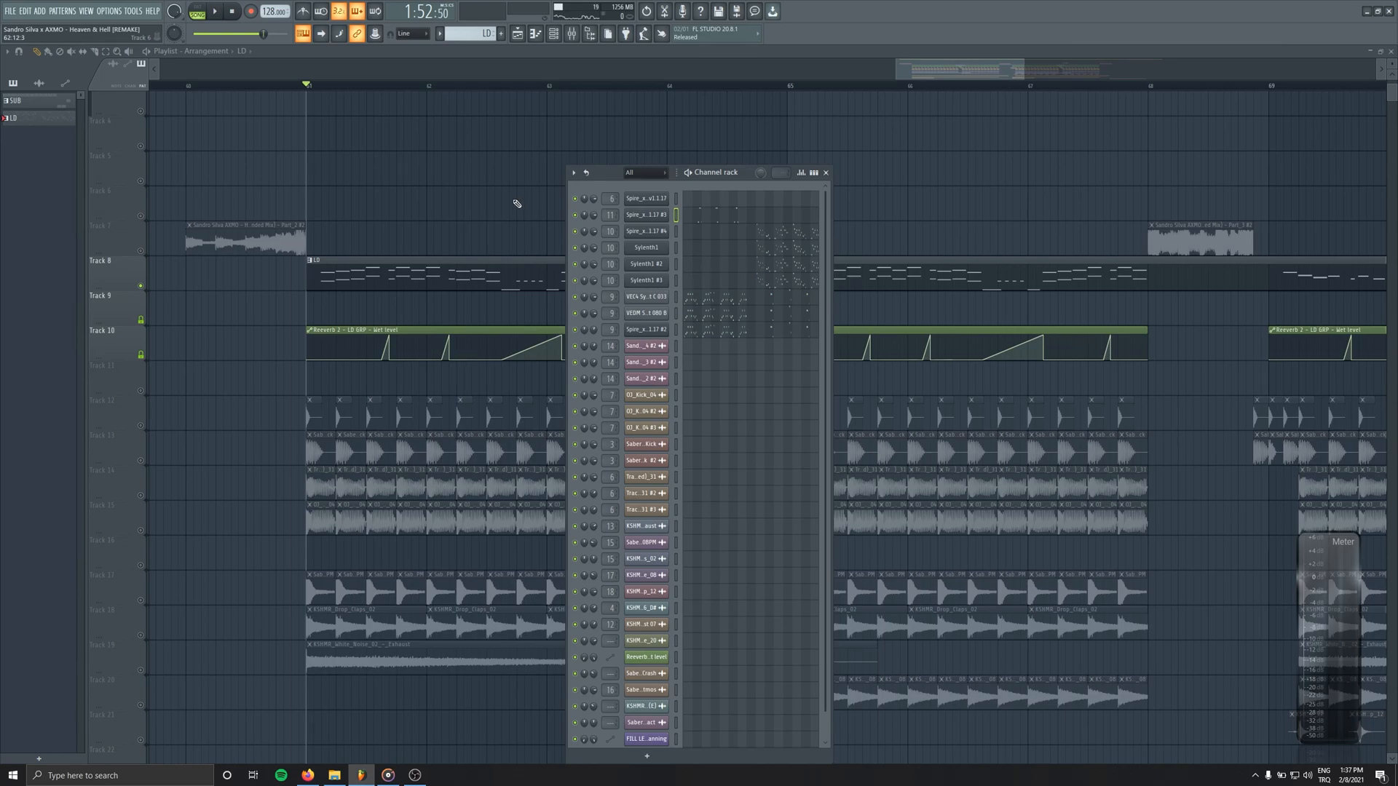
key(space)
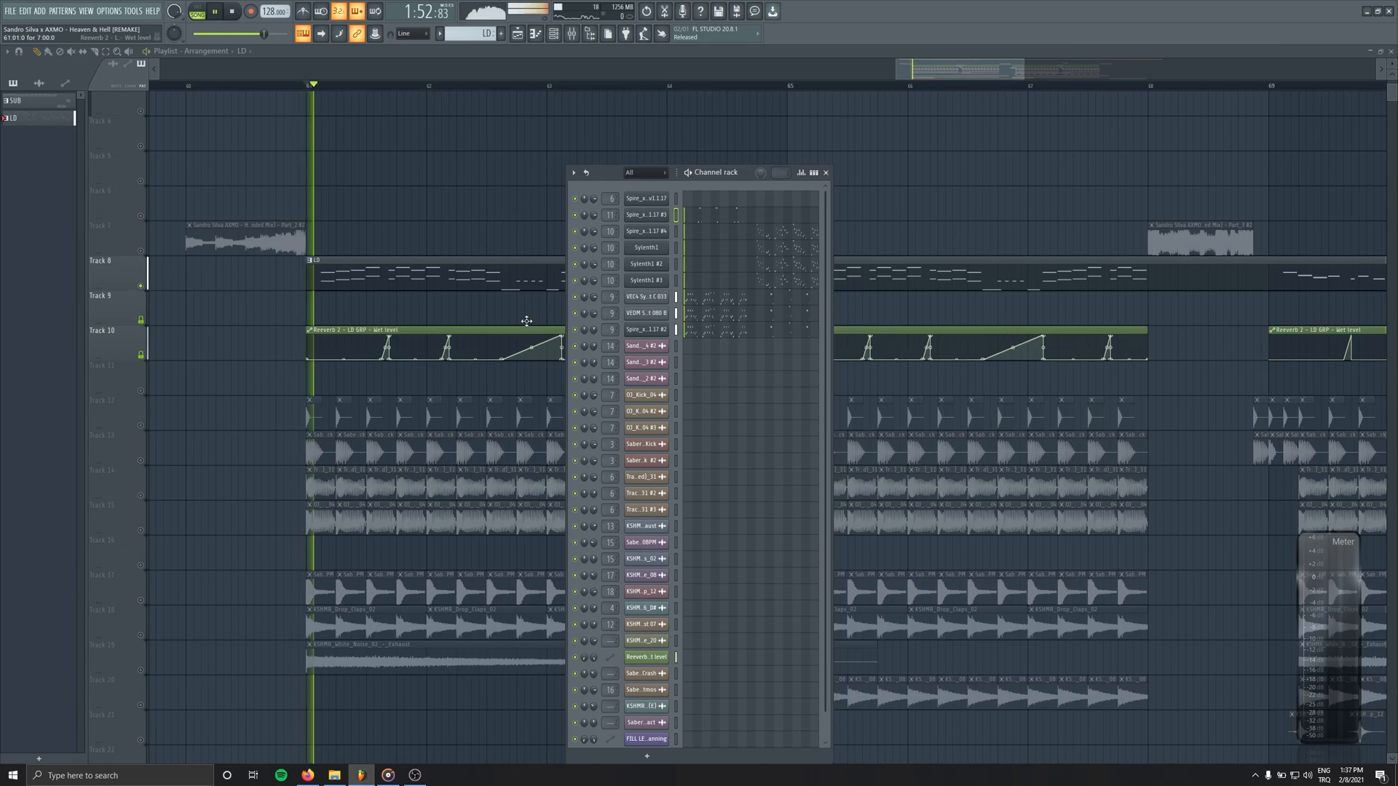
key(F6)
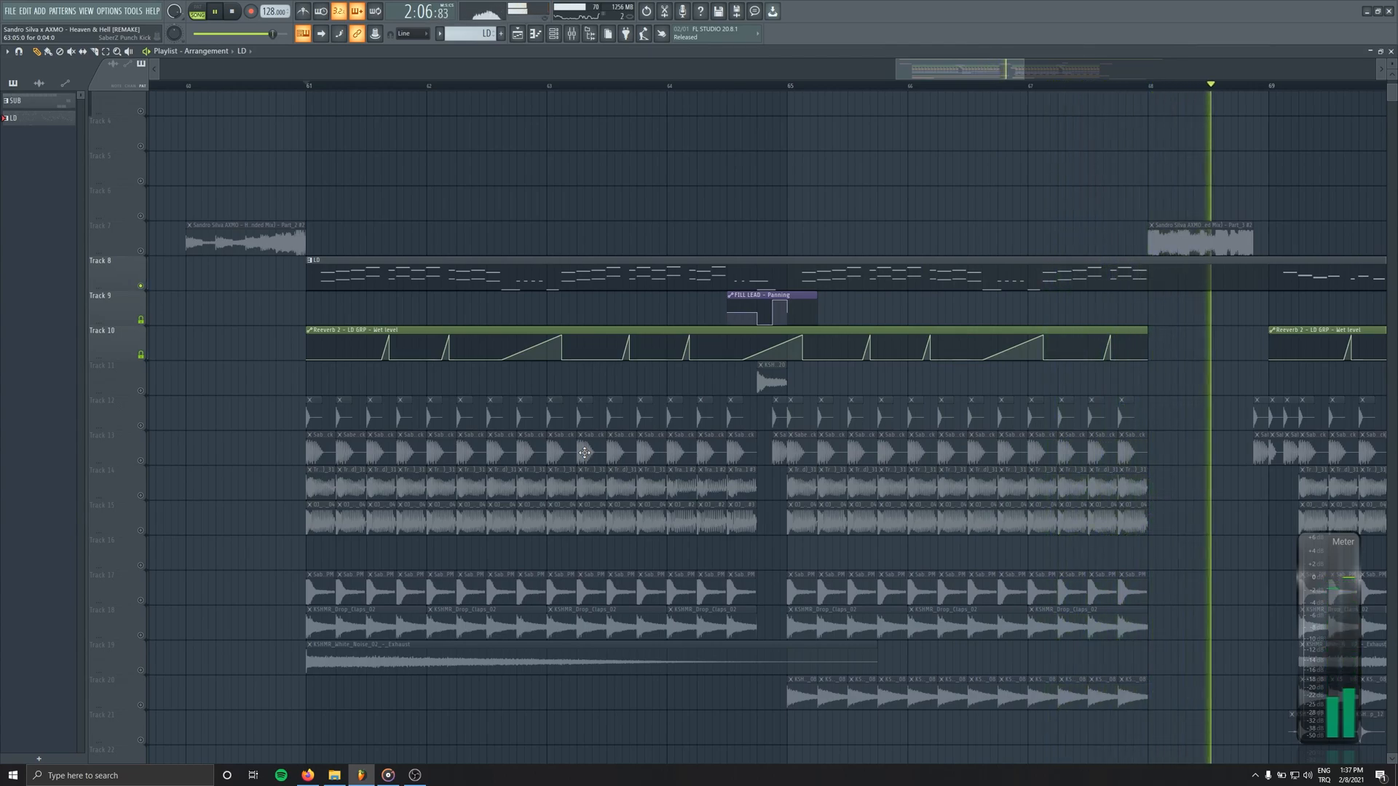
key(space)
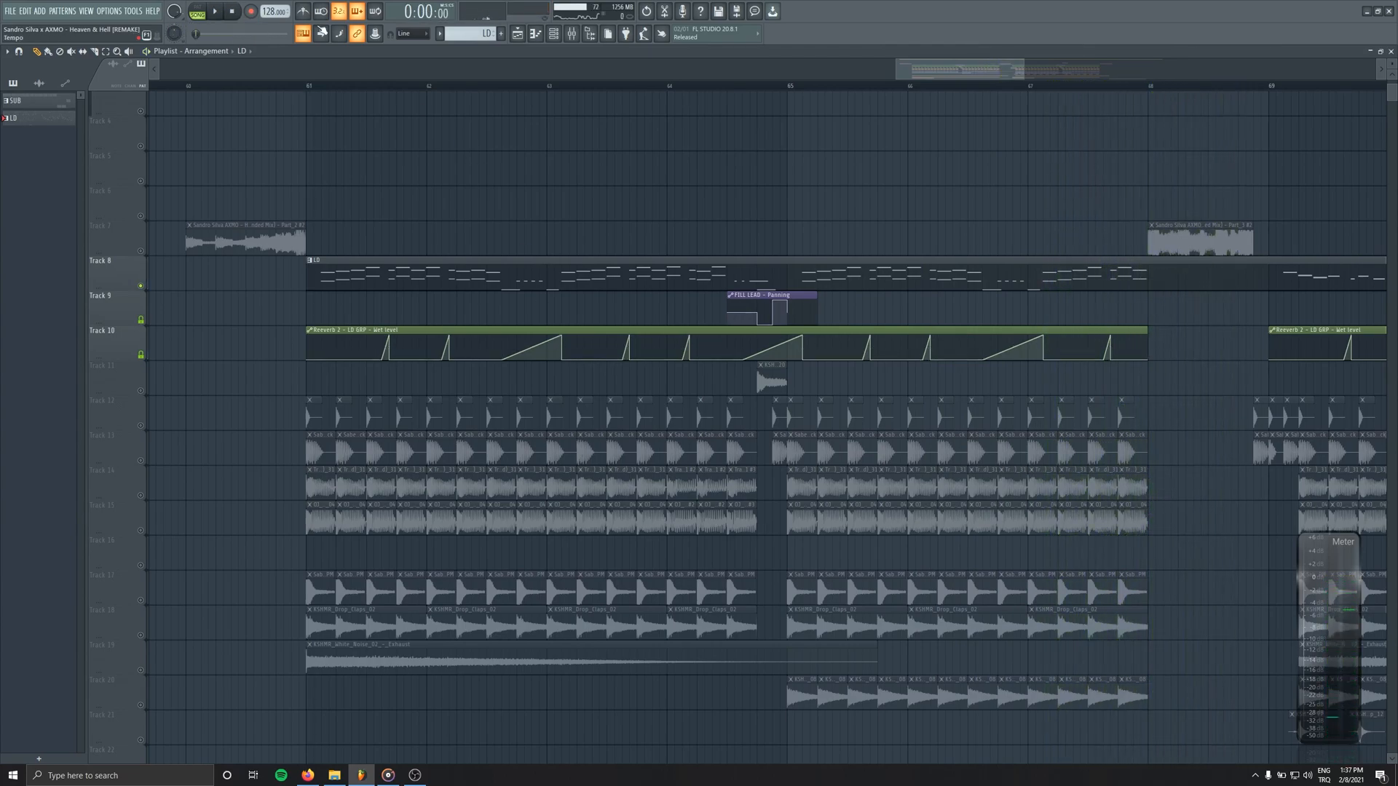
Open the lead's Spire #2 pluck synth from the channel rack, audition it with a few notes and close it
key(F6)
click(626, 329)
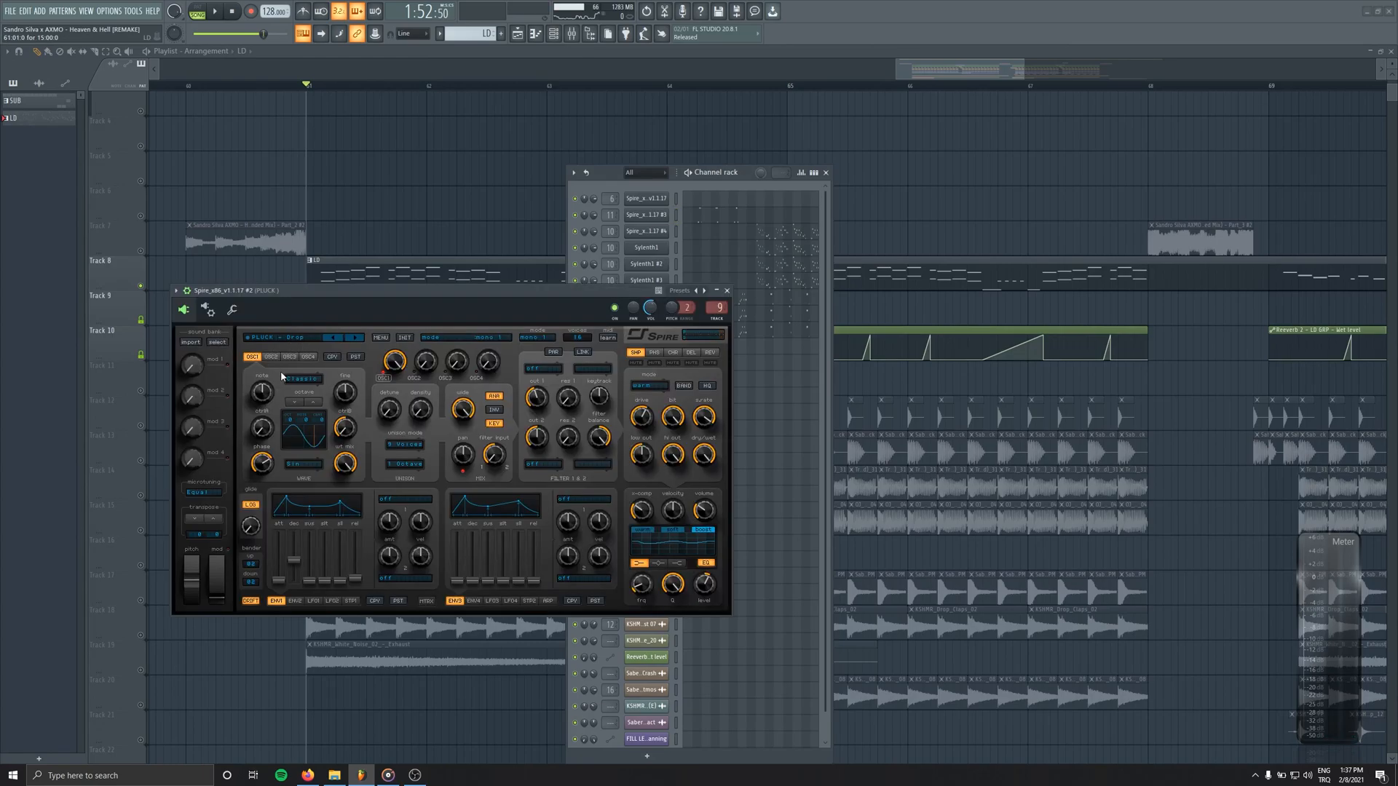
key(x)
key(x)
key(x)
key(x)
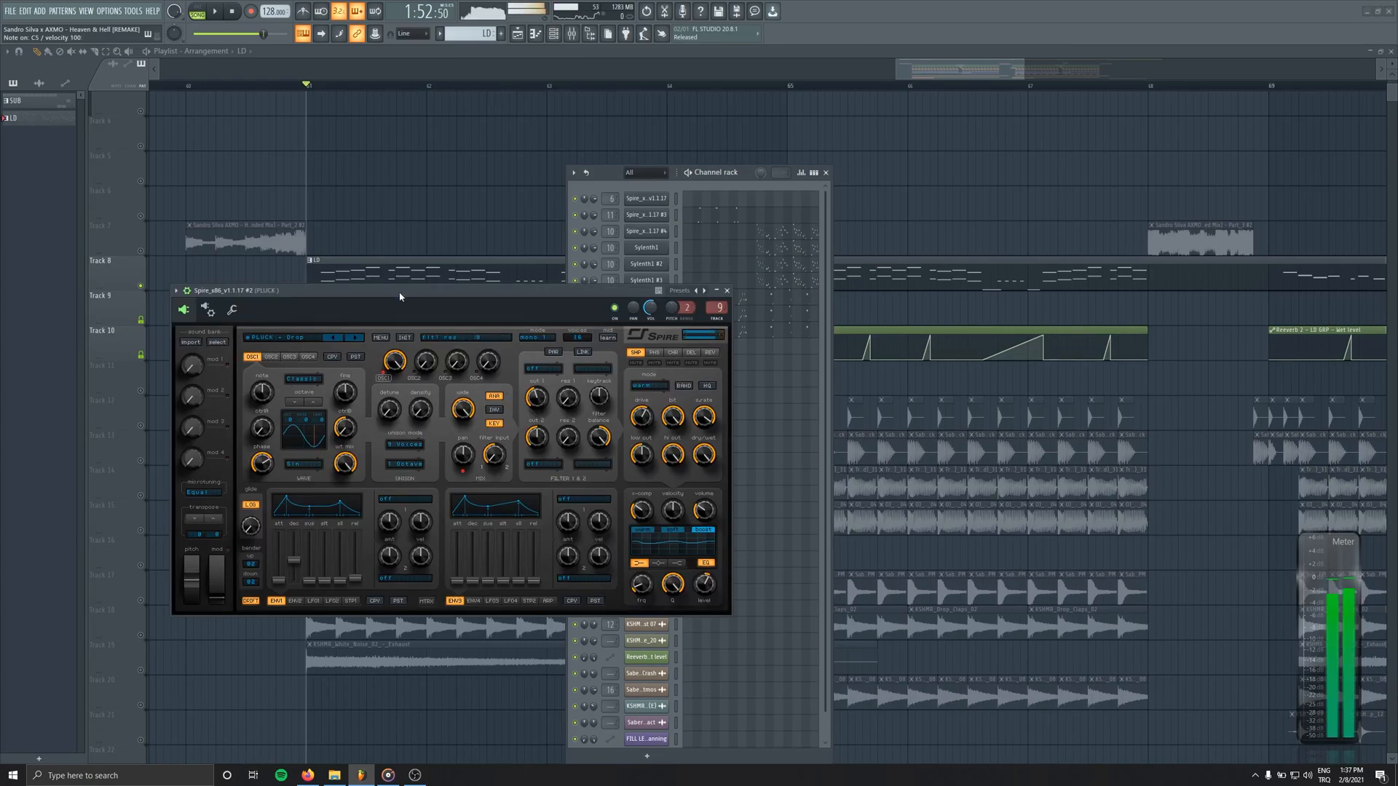
key(z)
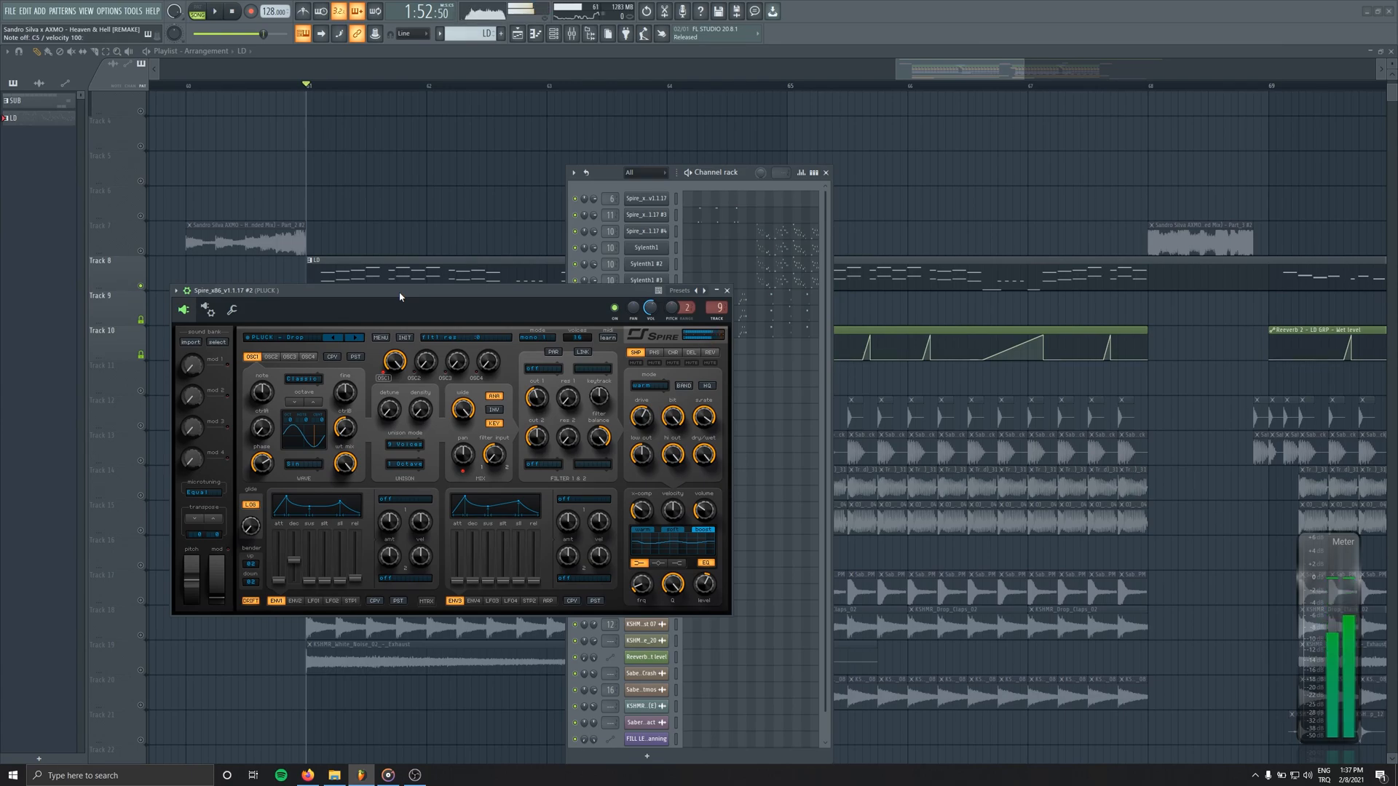
click(718, 291)
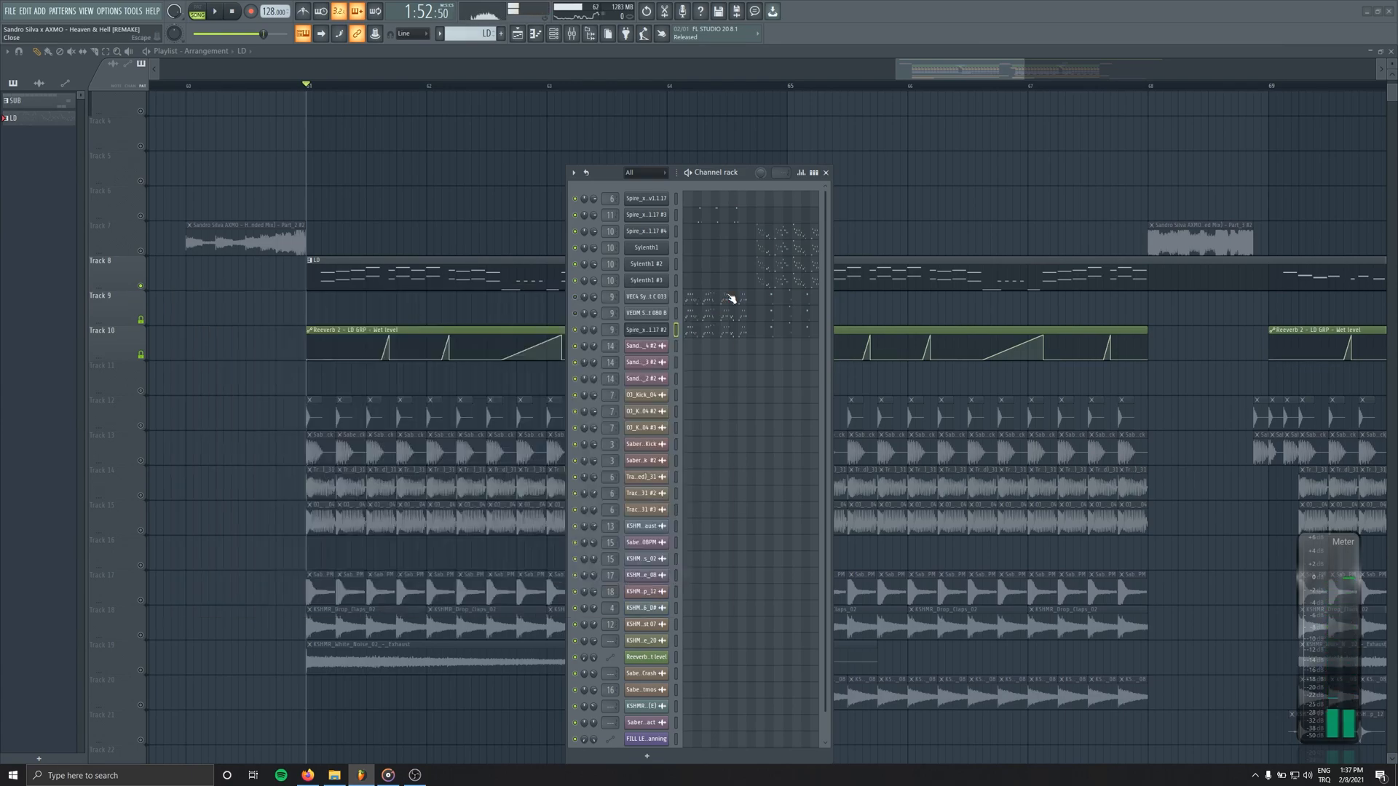
Stop playback, return the playhead to the start of the drop, and audition the VEDM Synth Shot 080 B sample
click(243, 13)
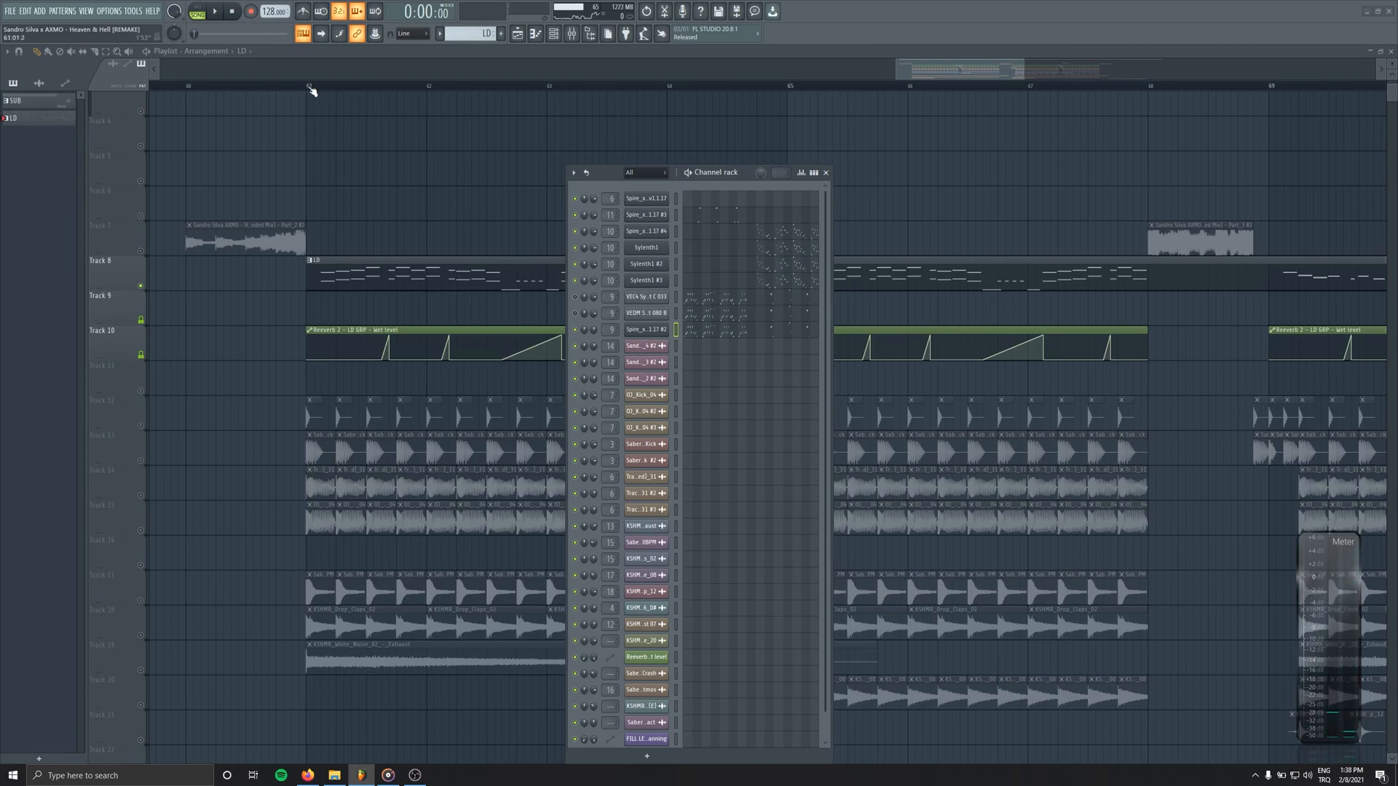
click(310, 87)
click(554, 33)
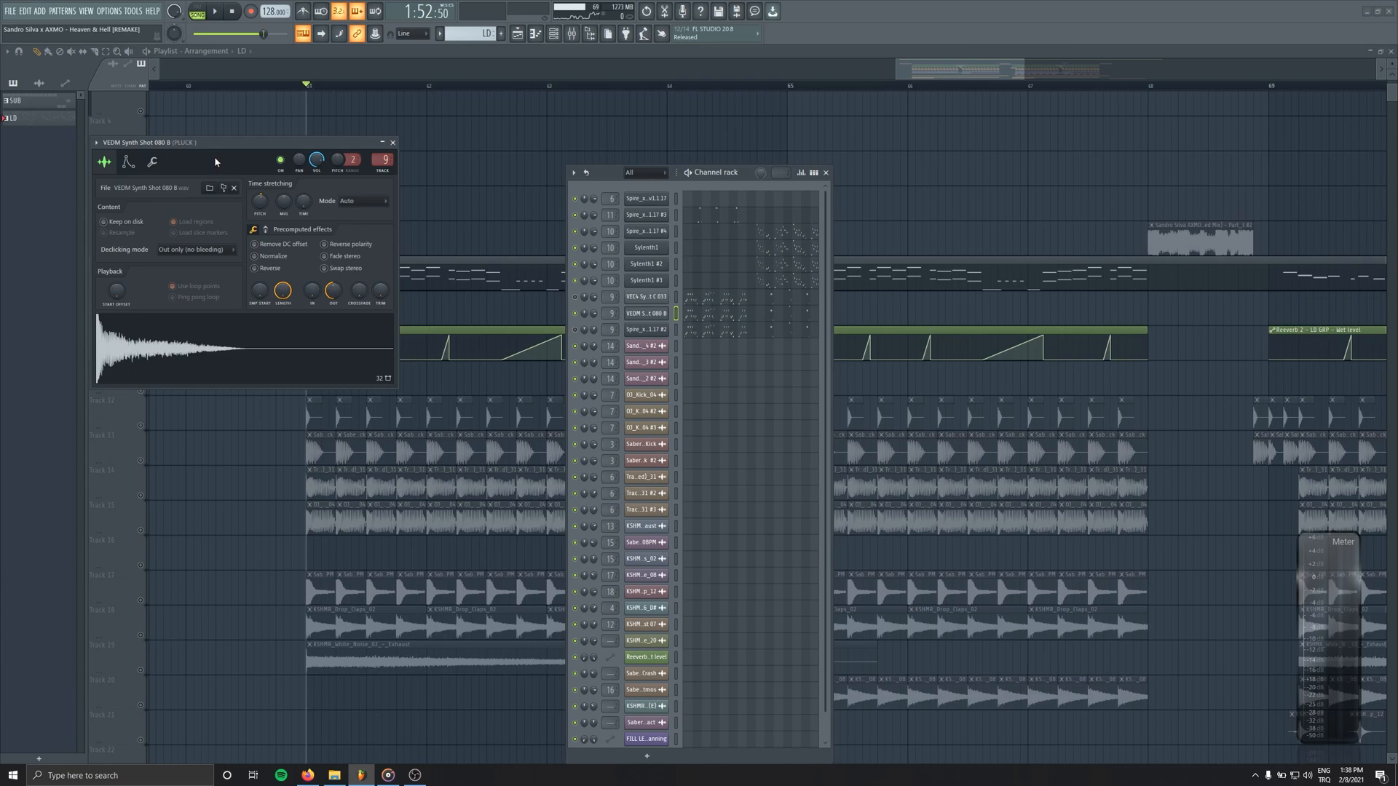
click(286, 349)
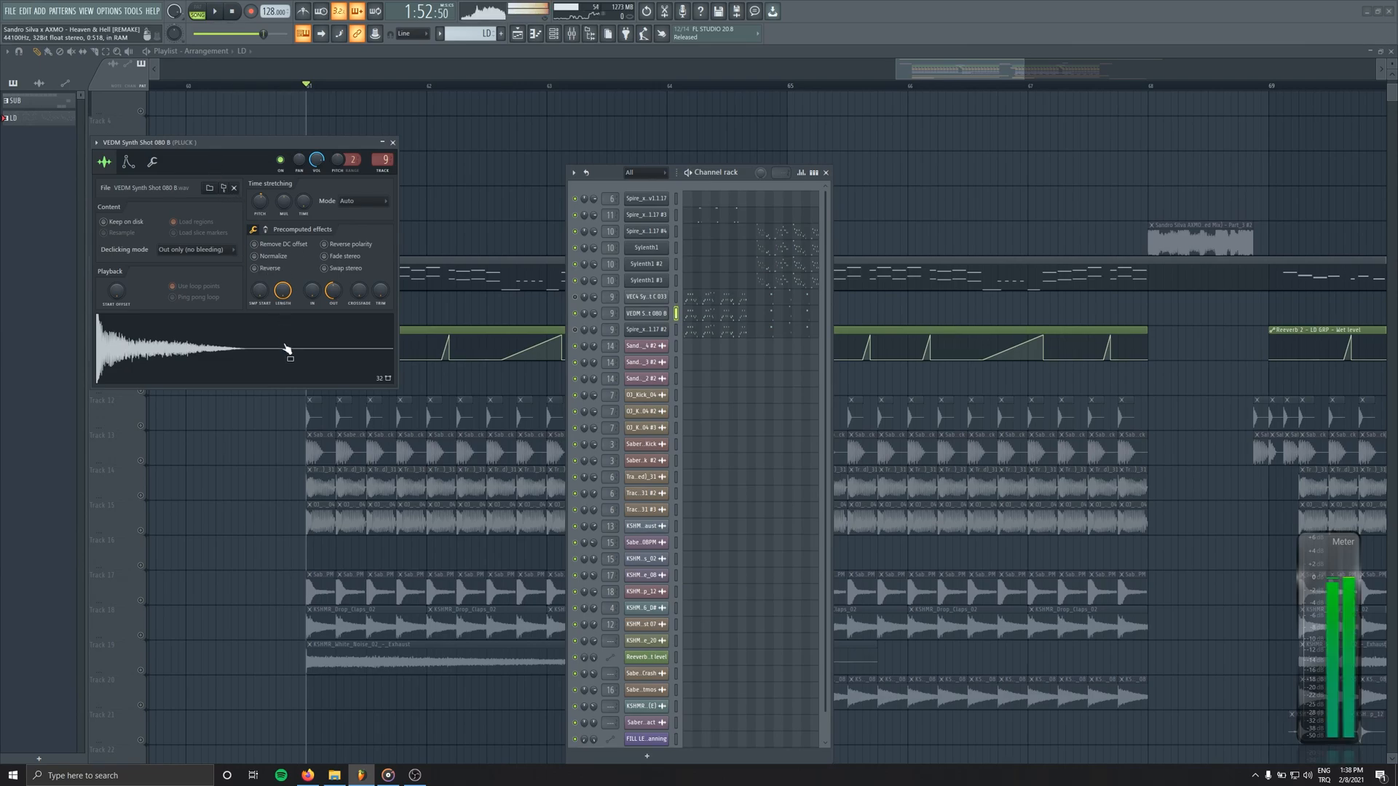
Open the VEC4 Synths Root C 033 sample from the channel rack and audition it
click(575, 313)
click(643, 296)
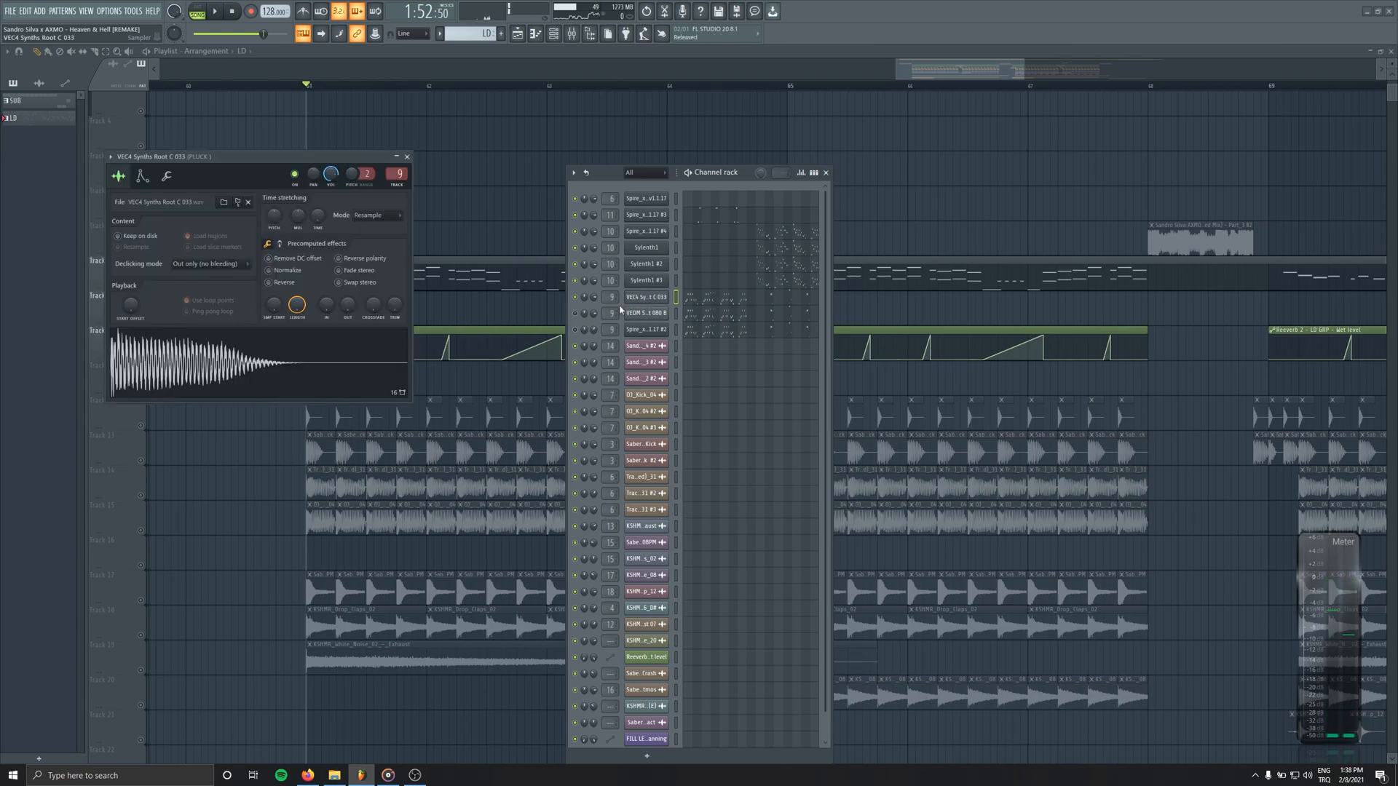
click(284, 371)
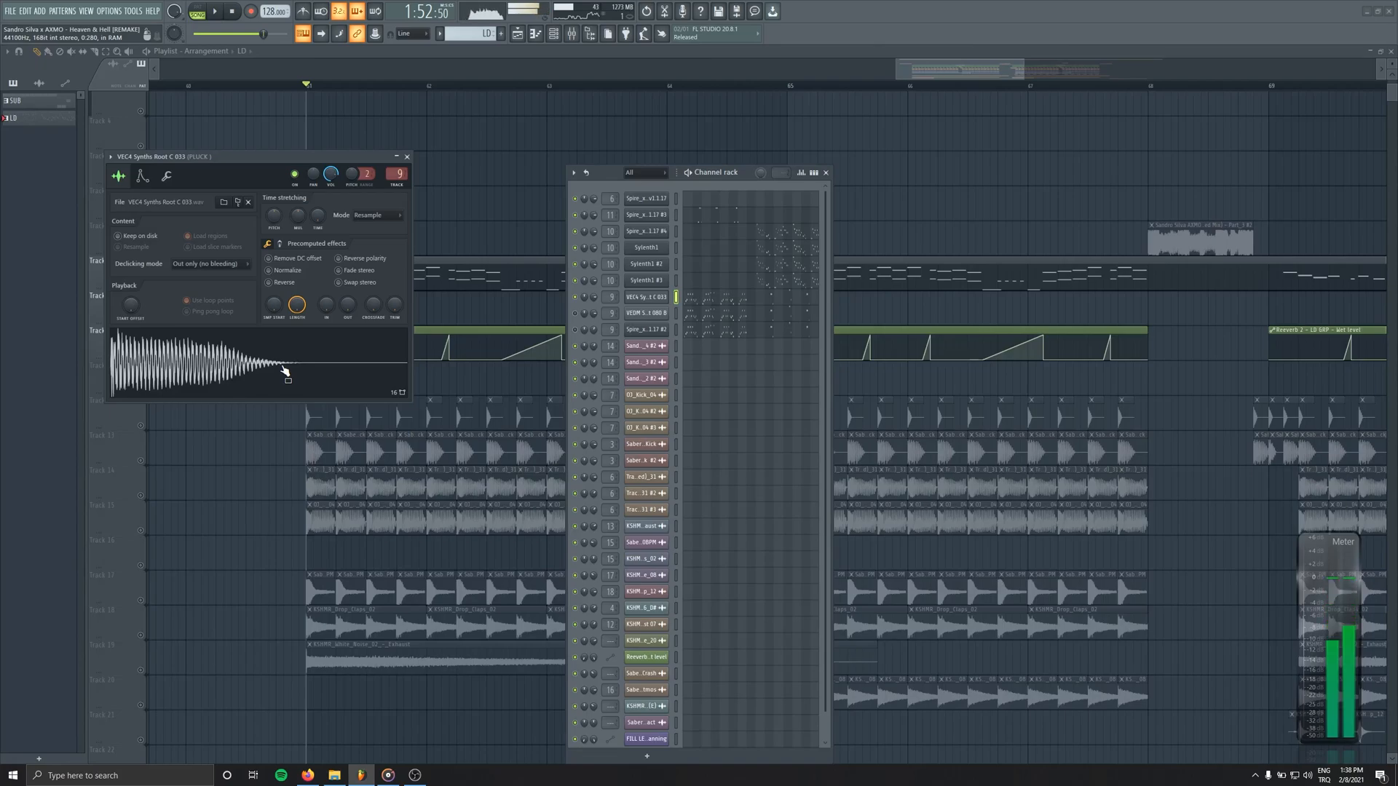
Play the drop lead with the VEC4 and VEDM sample layers muted, and again with both layers enabled
key(space)
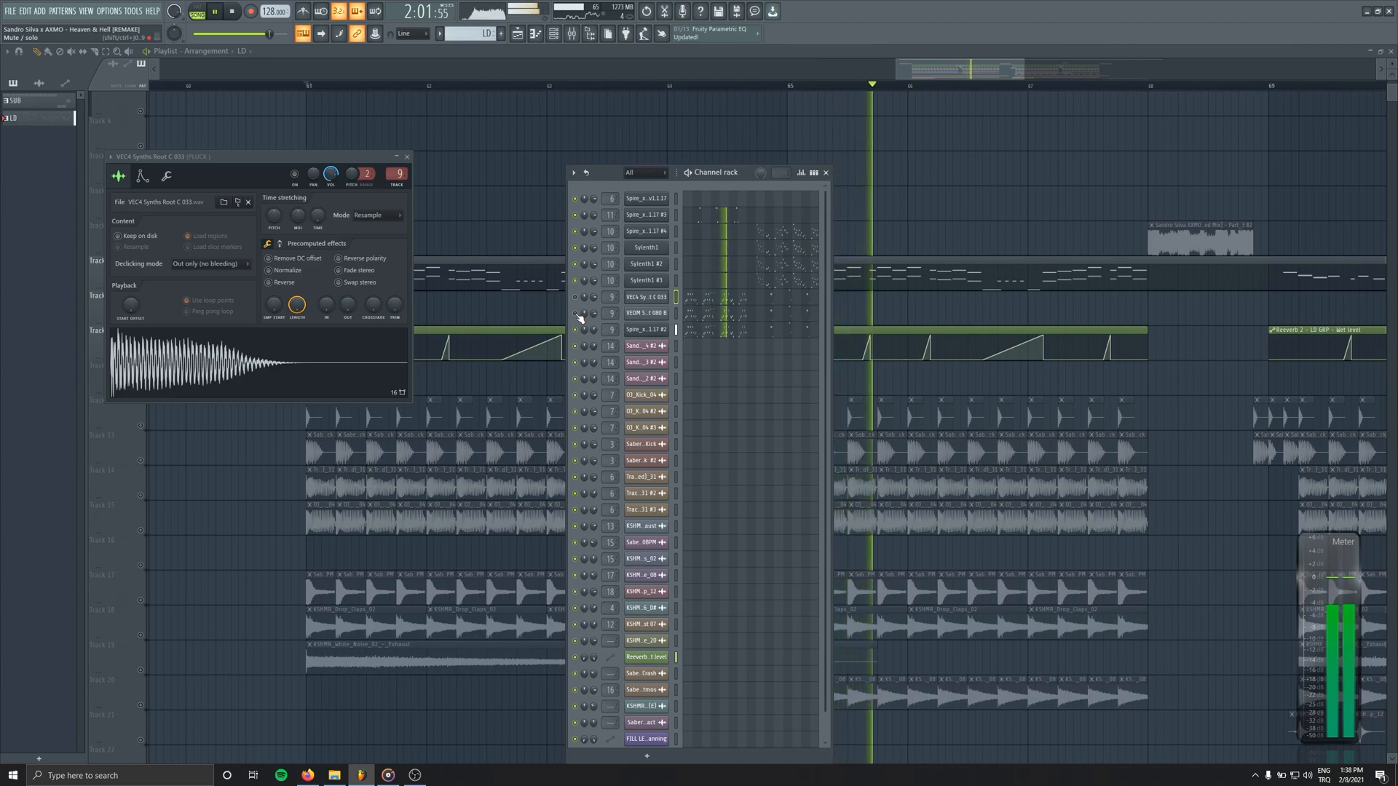
key(space)
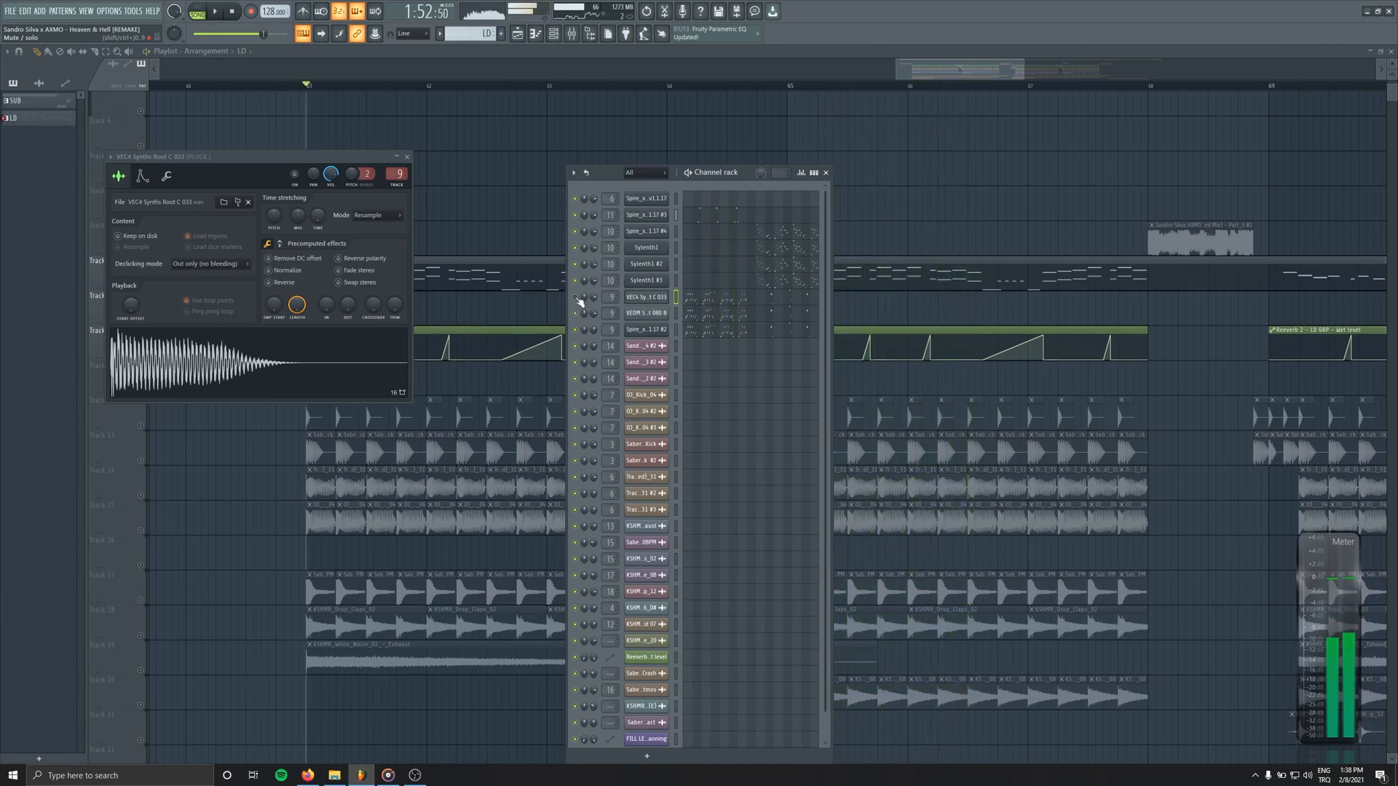
key(space)
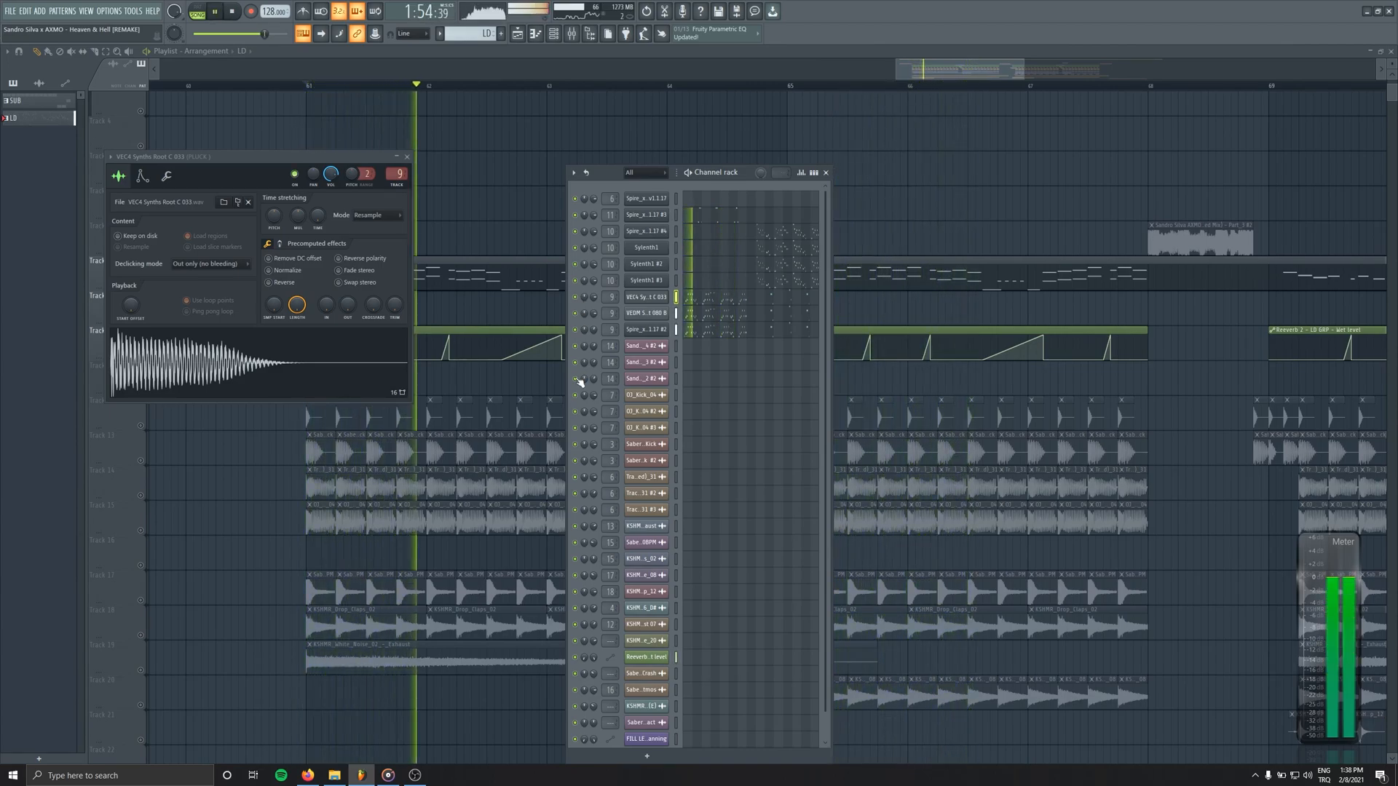
key(space)
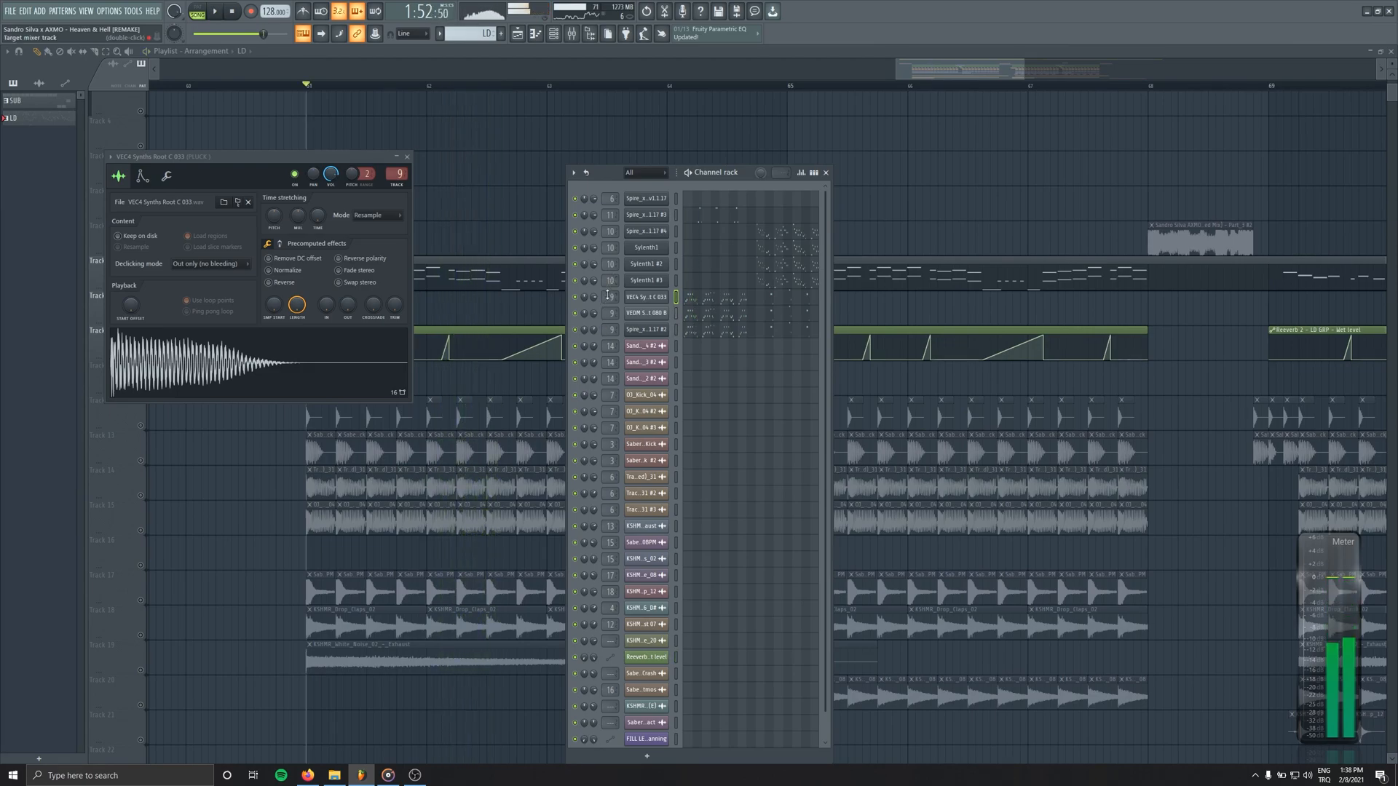
Show the PLUCK mixer track and inspect its CamelCrusher, Fruity Blood Overdrive and Transient Master effects
double_click(608, 297)
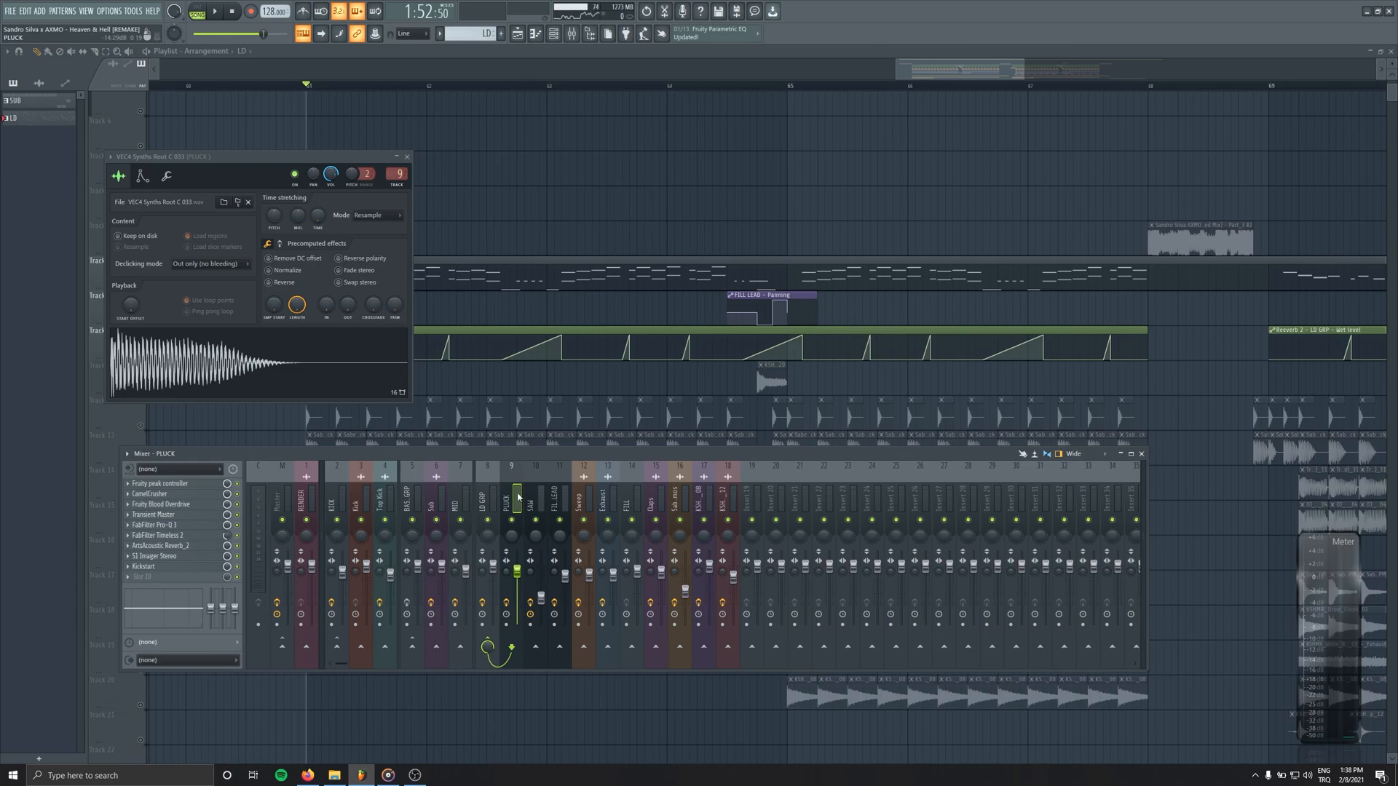
click(164, 495)
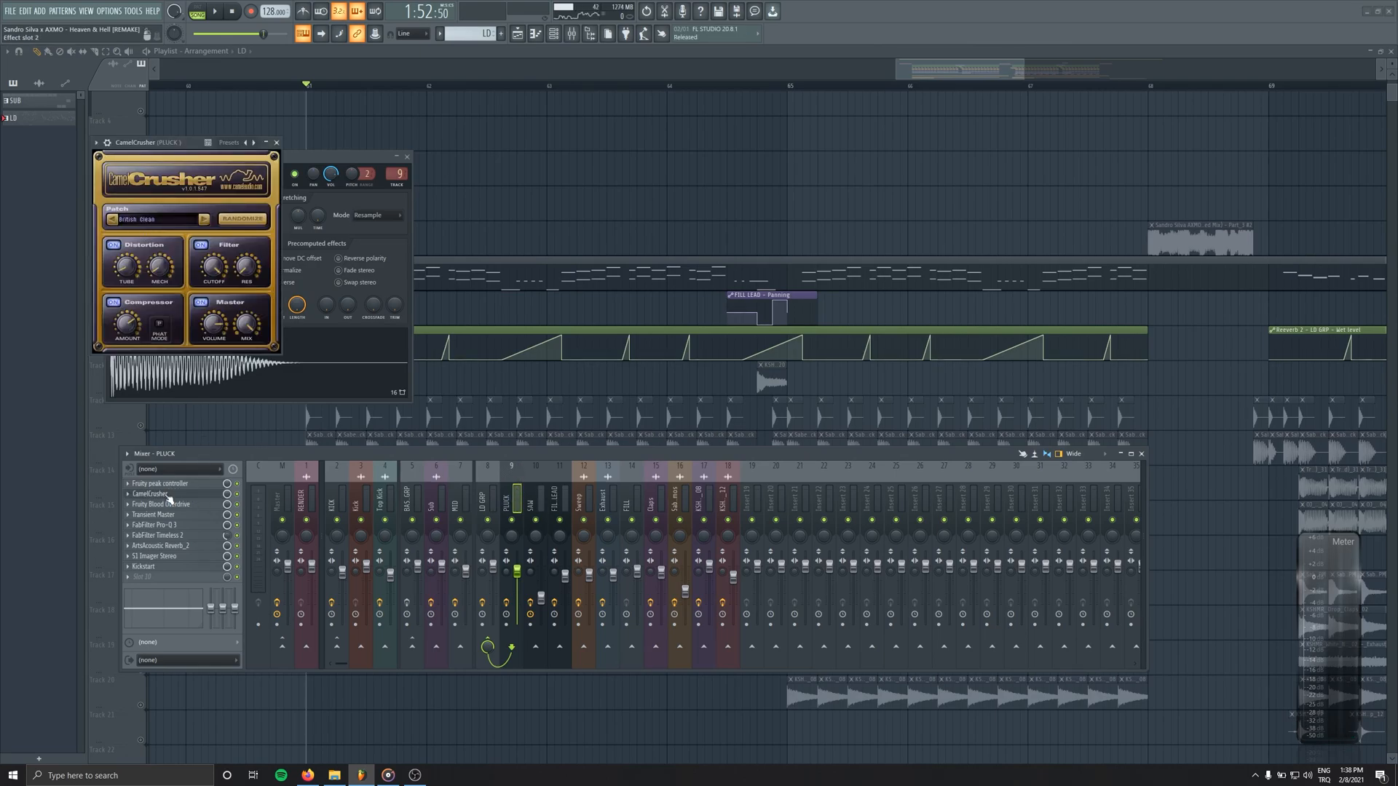
click(161, 504)
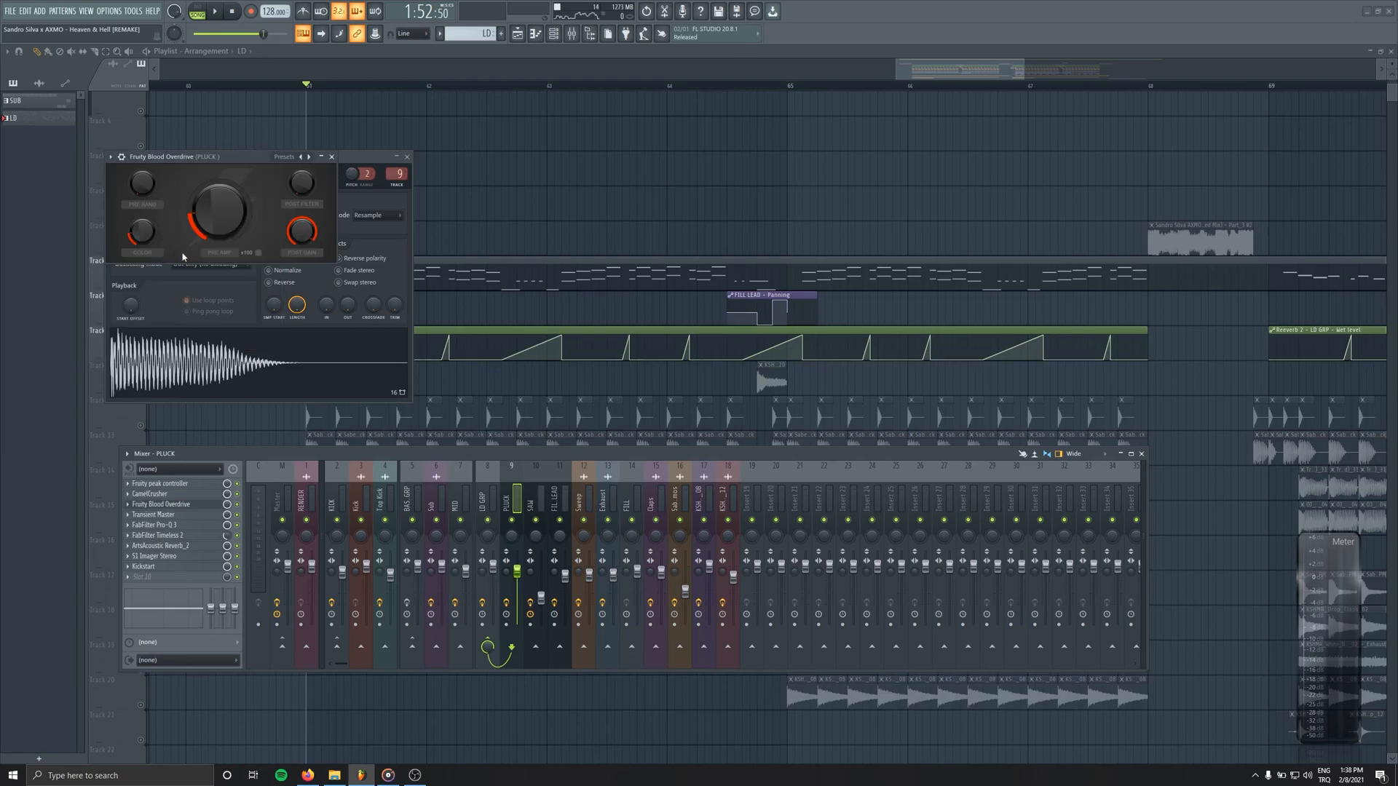
click(160, 515)
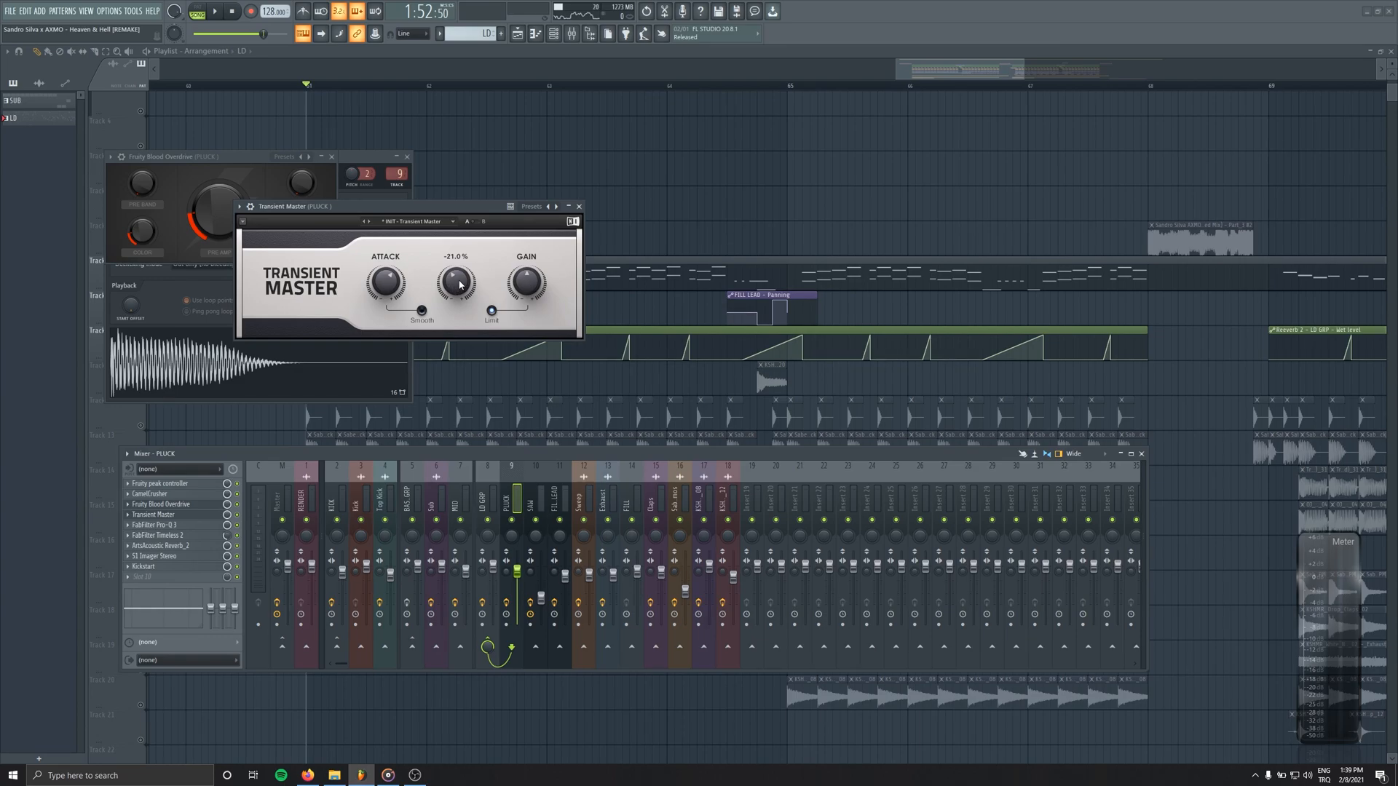
Inspect the FabFilter Pro-Q 3, S1 Imager Stereo and Kickstart settings on the PLUCK track
click(154, 525)
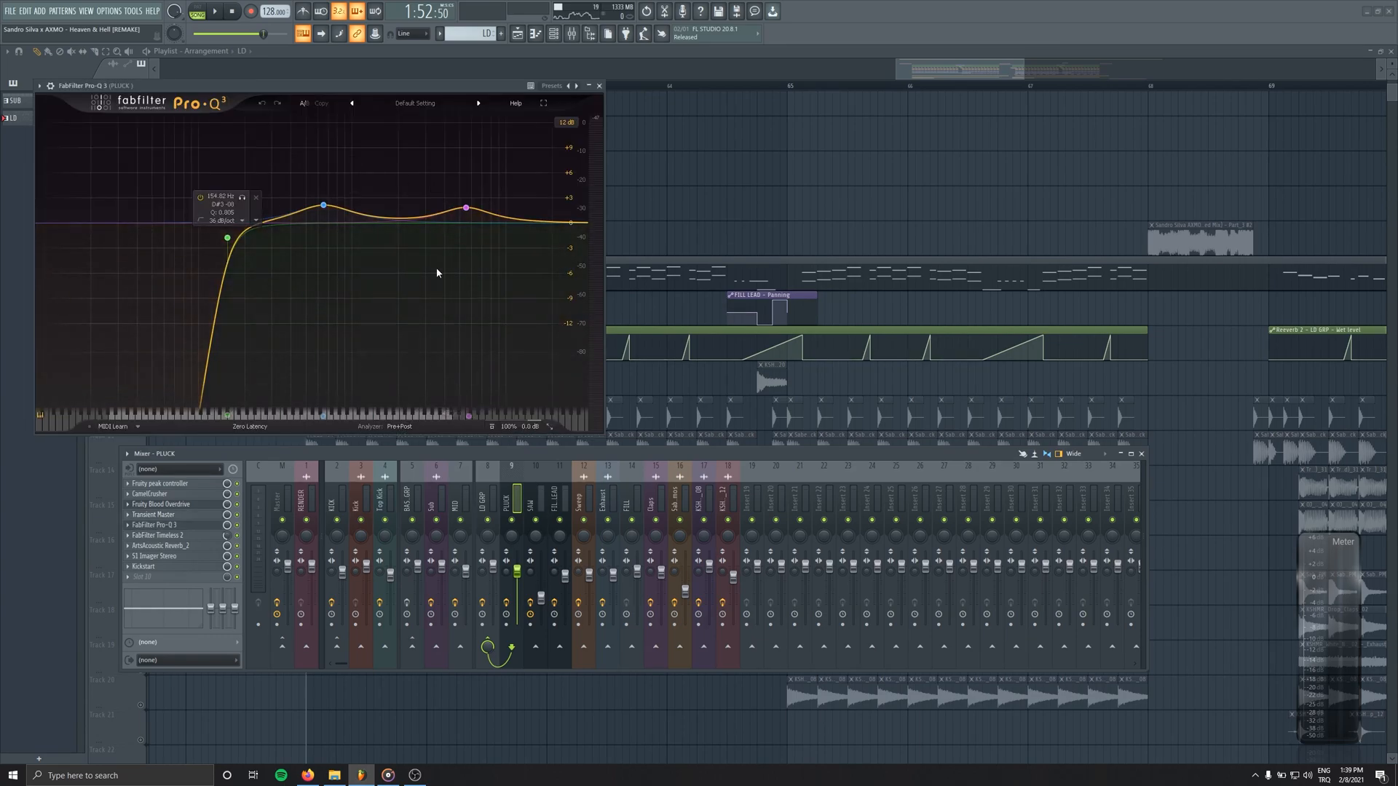
click(206, 557)
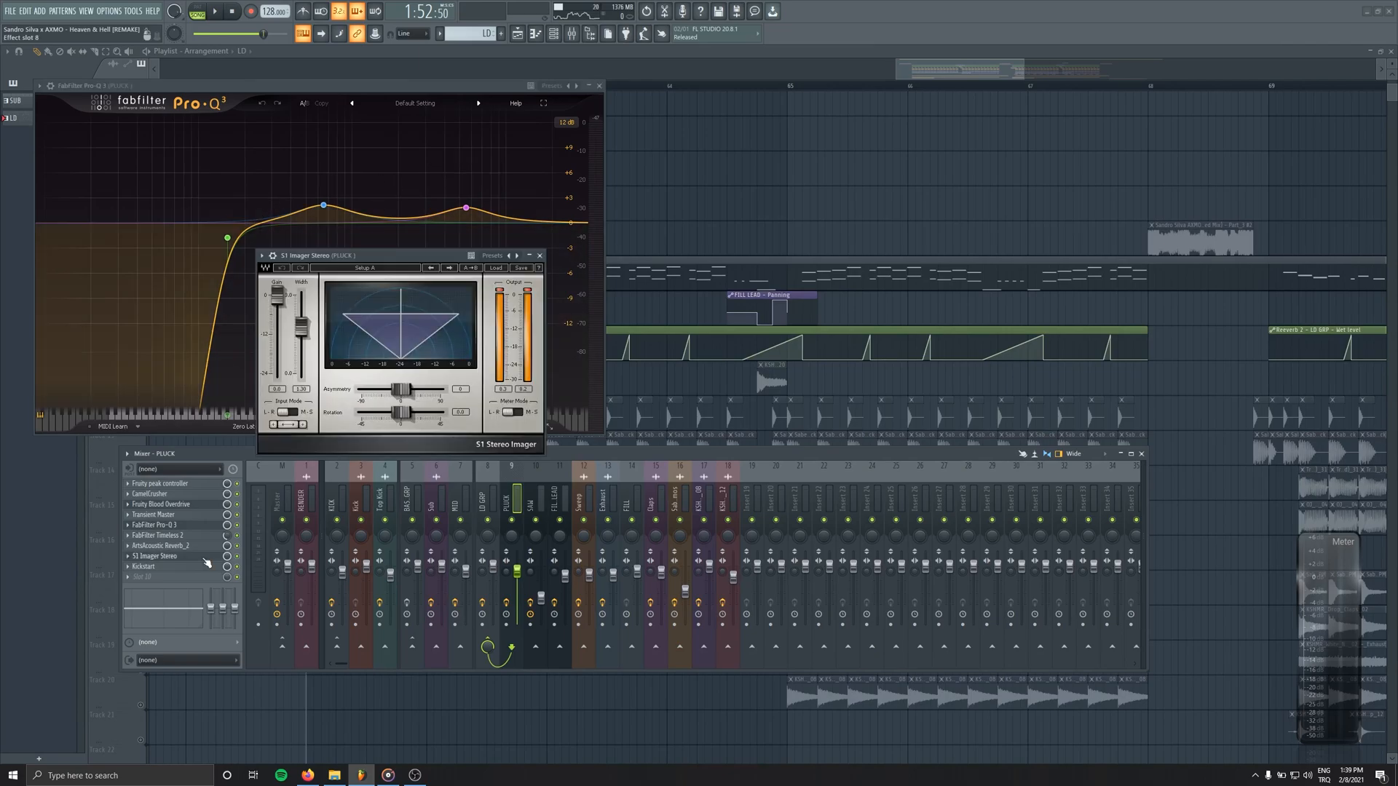
click(206, 557)
click(206, 567)
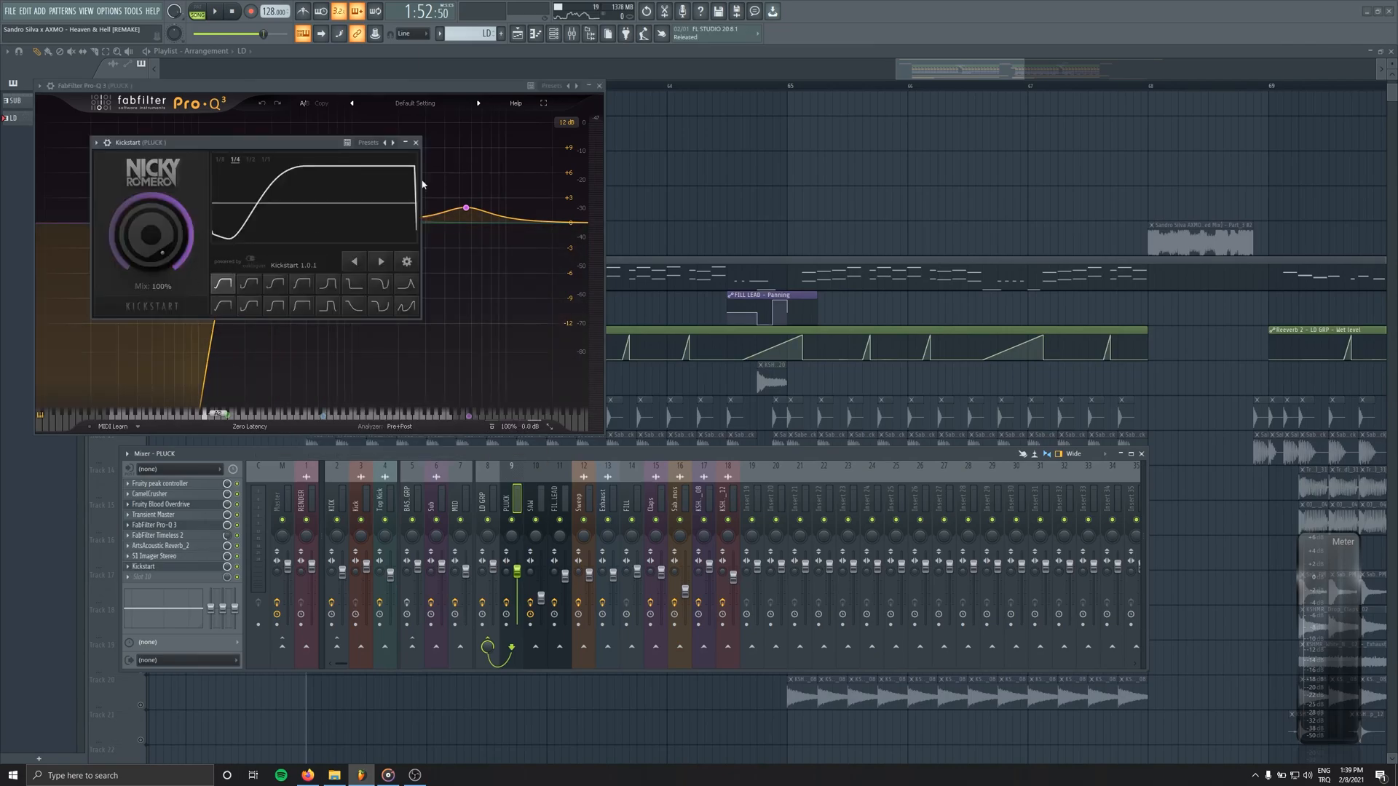
click(205, 566)
Close the Pro-Q 3 and Blood Overdrive windows and place the PLUCK track's Fruity peak controller just above the mixer
click(205, 525)
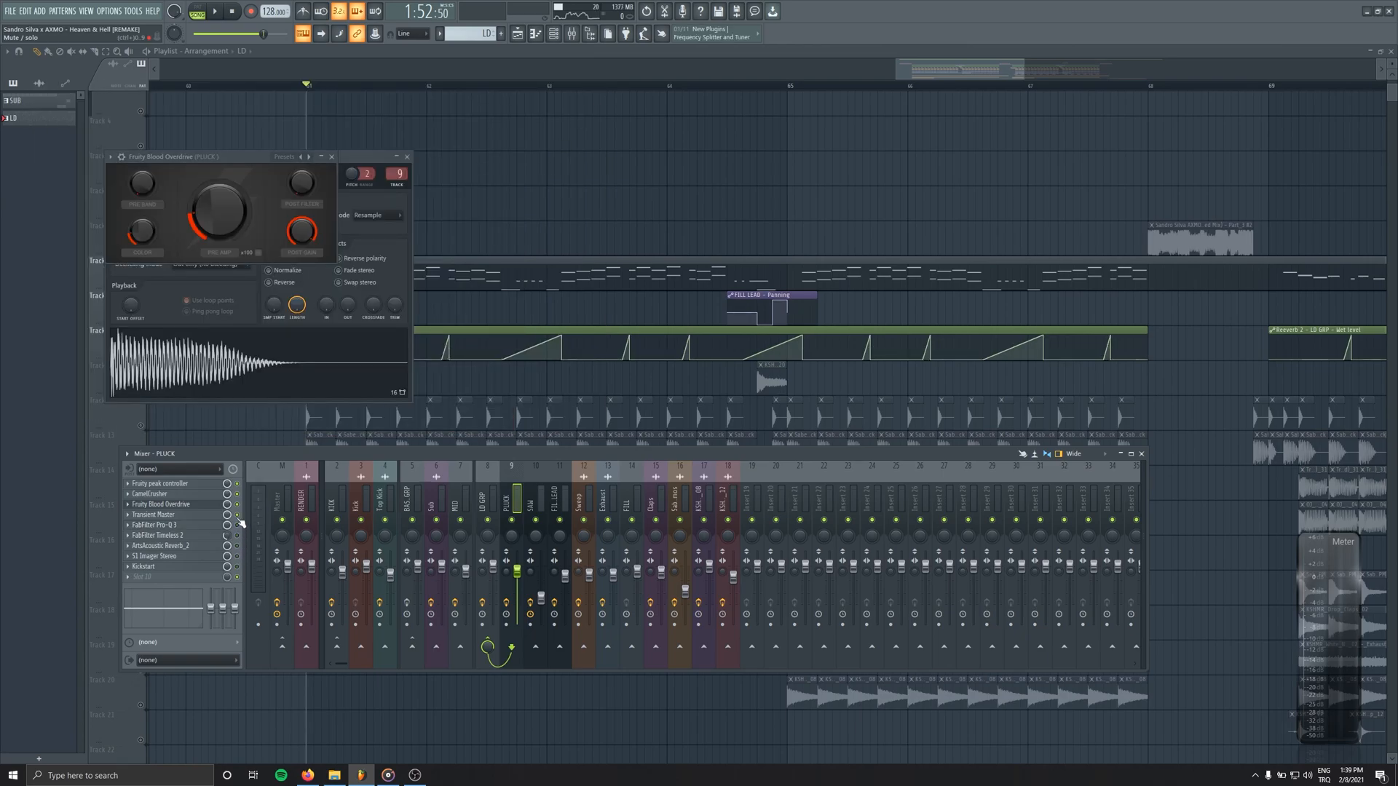
click(201, 484)
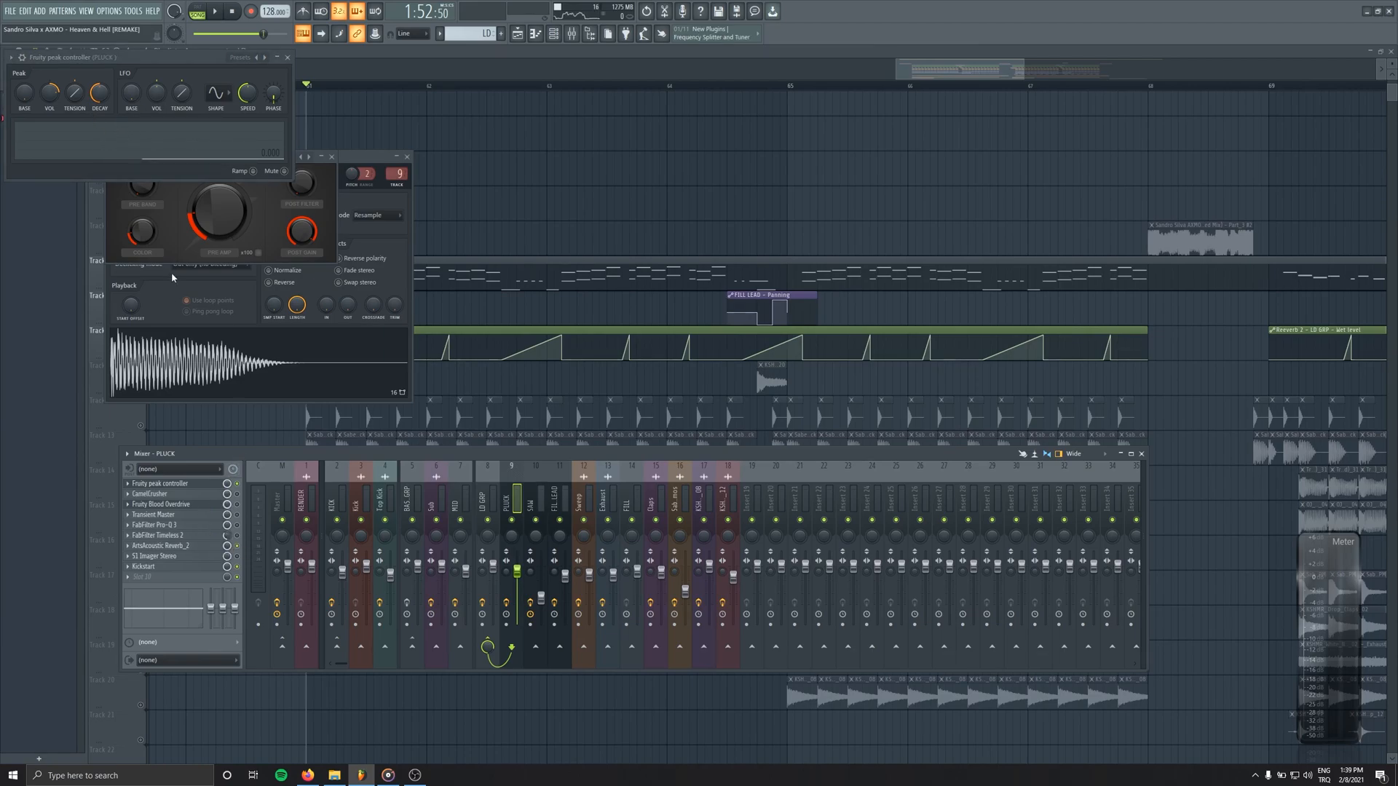
click(332, 156)
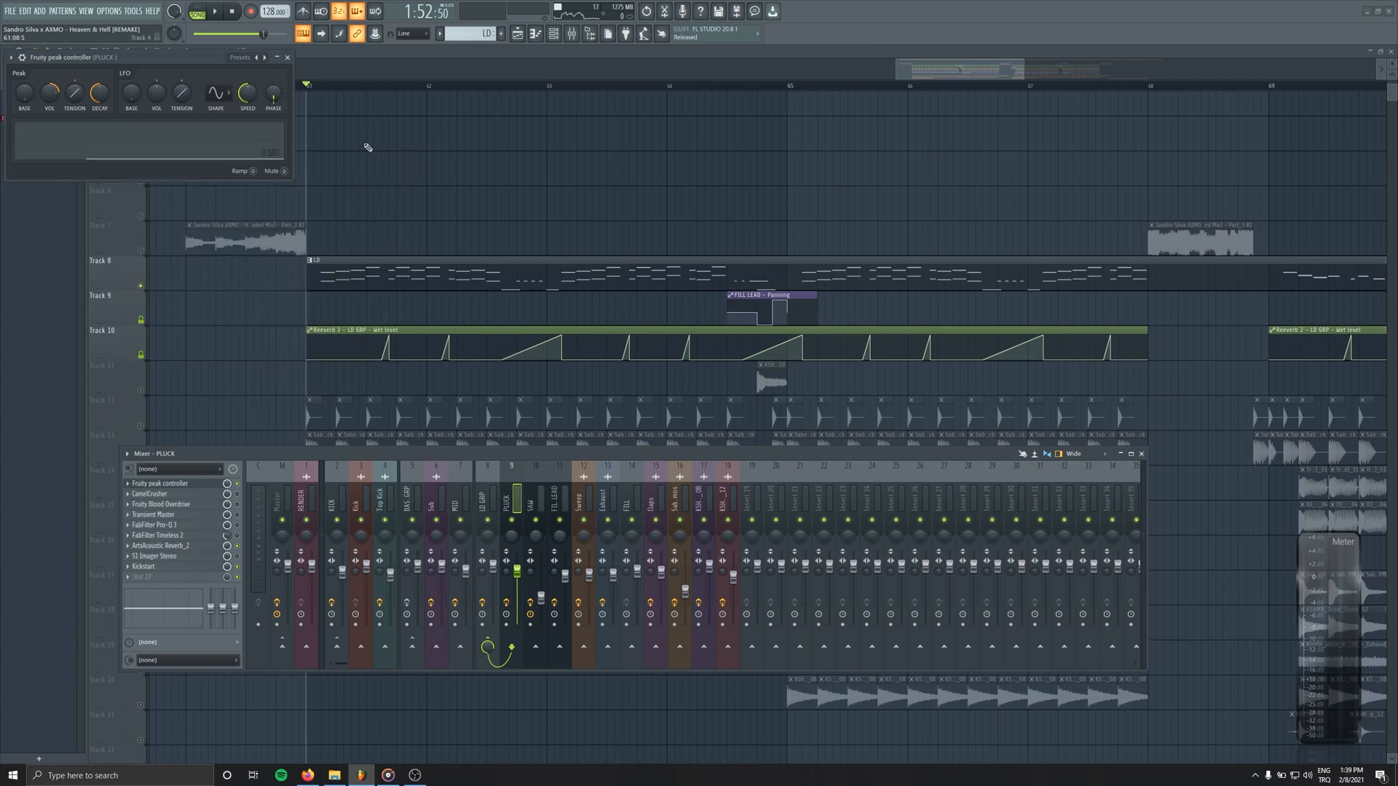
drag(195, 85, 302, 225)
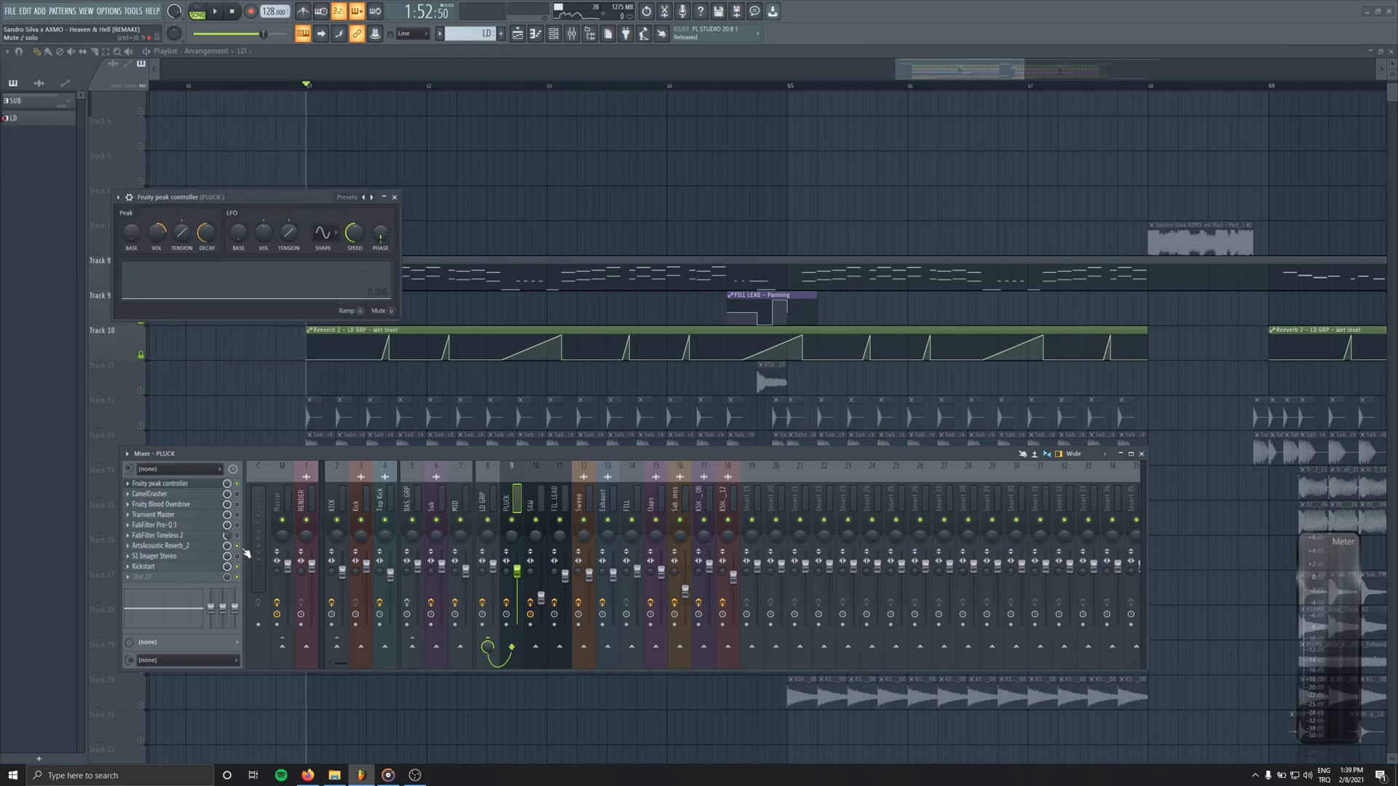
Enable Fruity Blood Overdrive on the PLUCK track, playing the drop lead before and after the change
key(space)
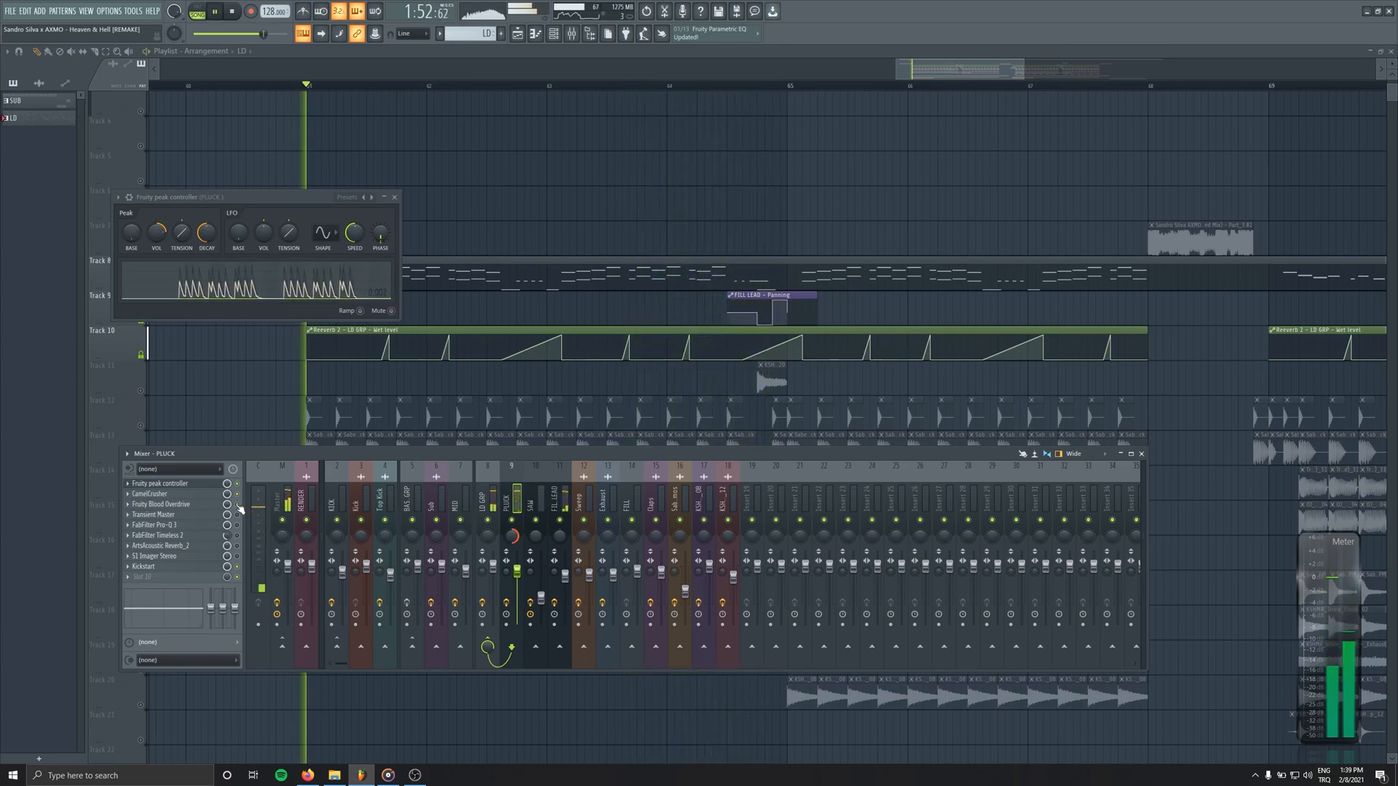
click(237, 504)
key(space)
key(space)
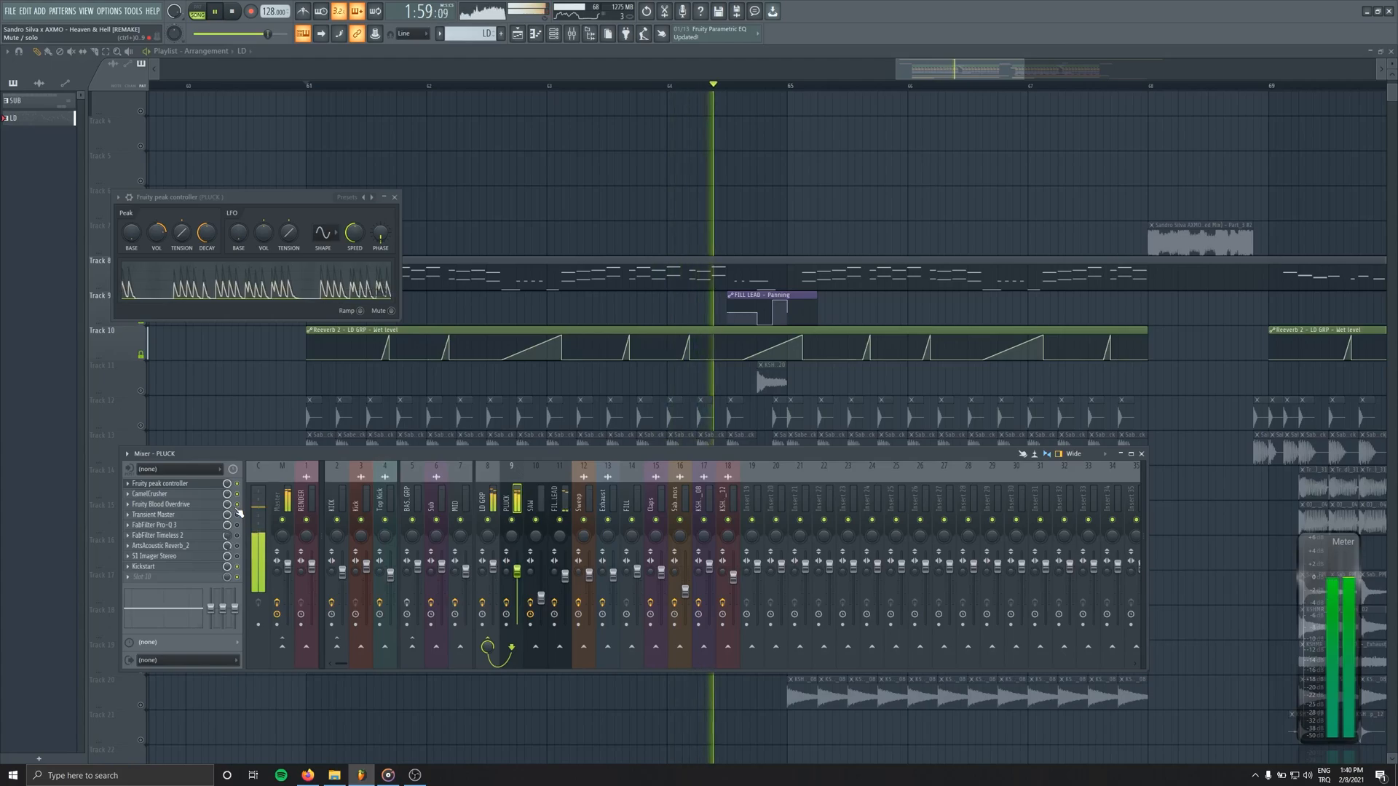
key(space)
Play the lead through the PLUCK track's effects from the start of the drop and close the Fruity peak controller
click(571, 37)
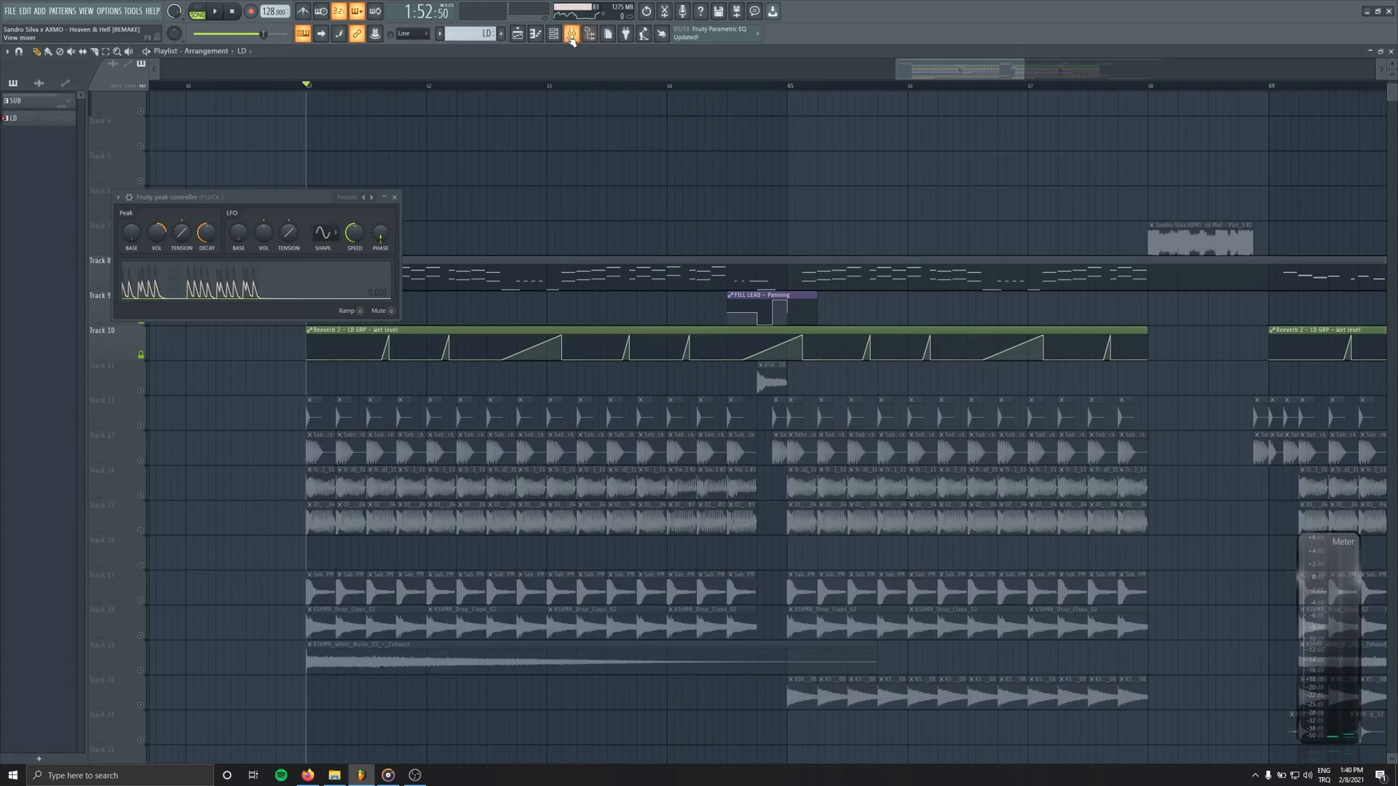
click(571, 36)
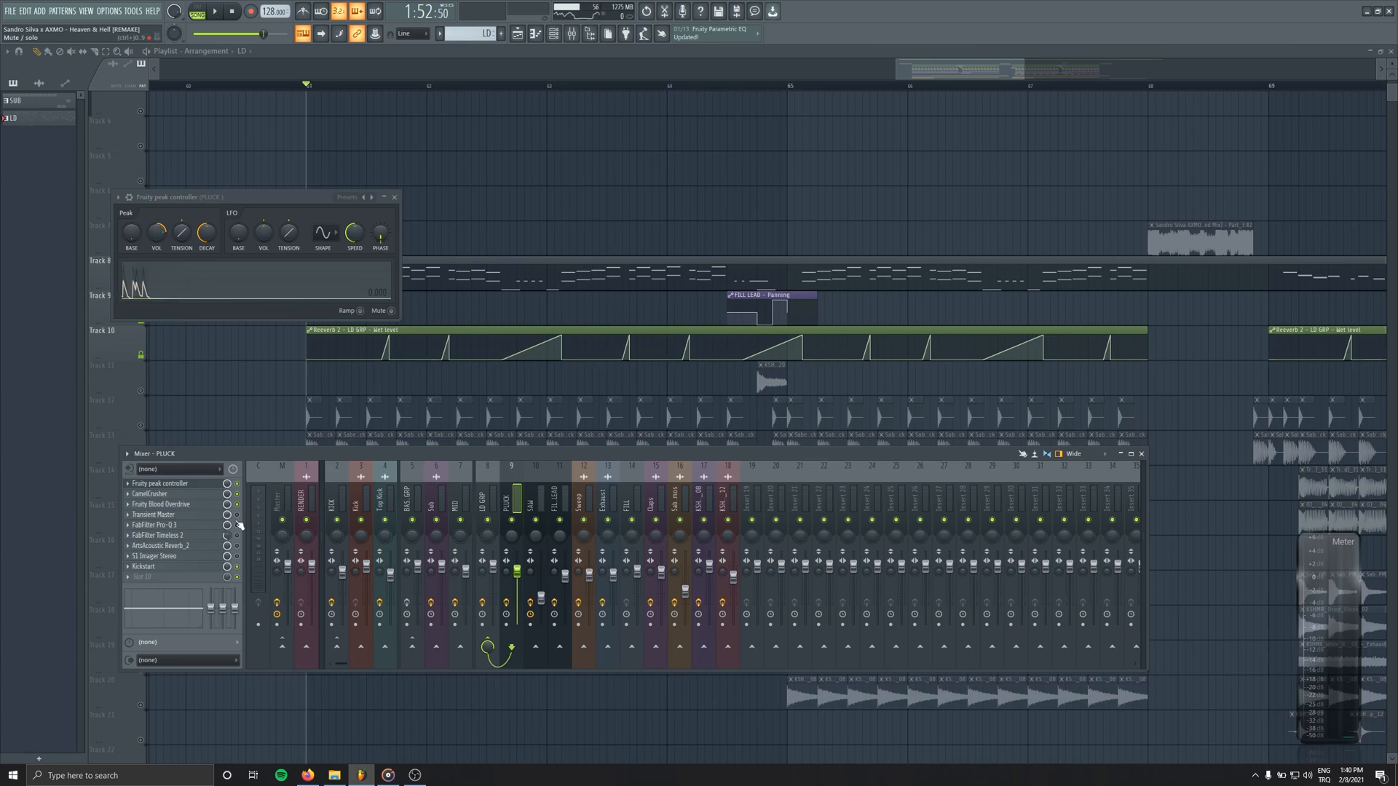
key(space)
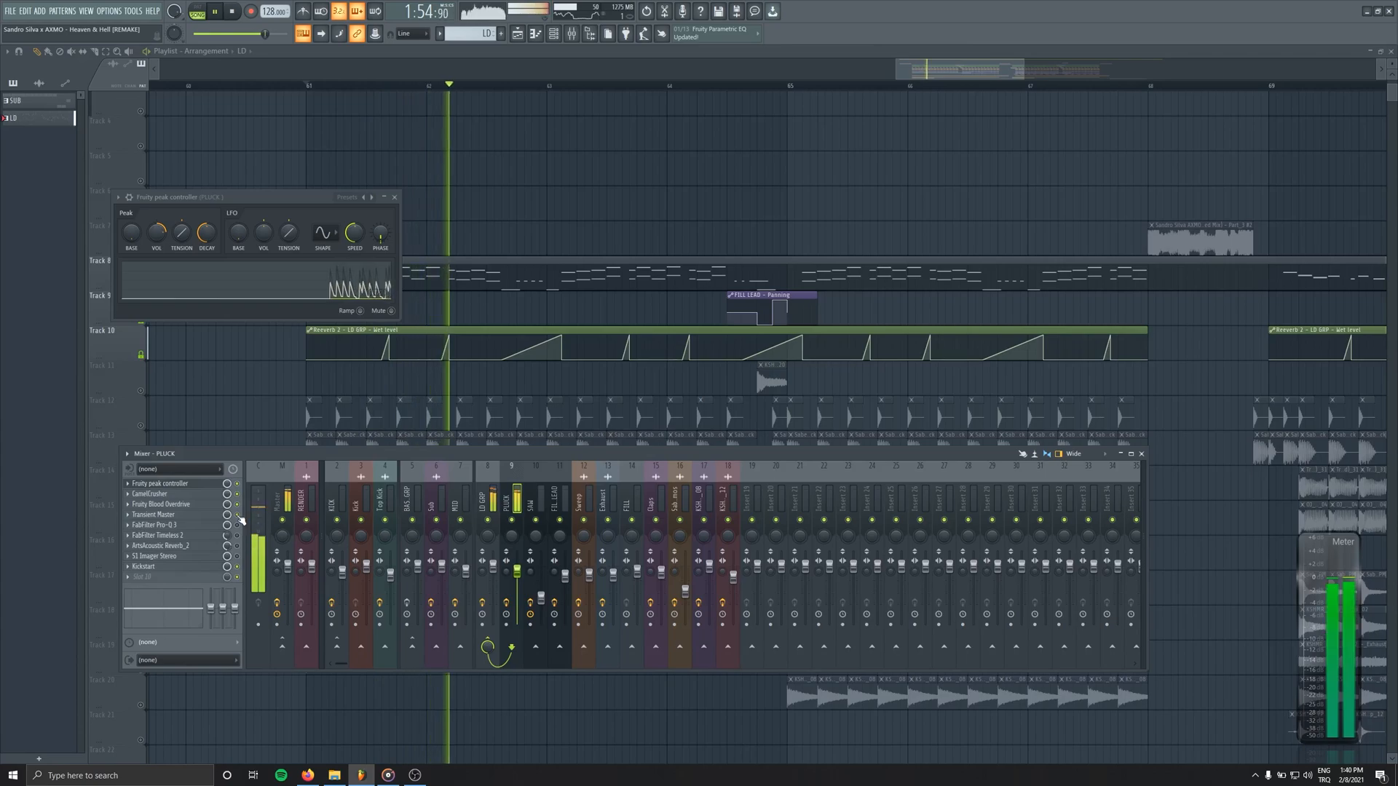
click(394, 197)
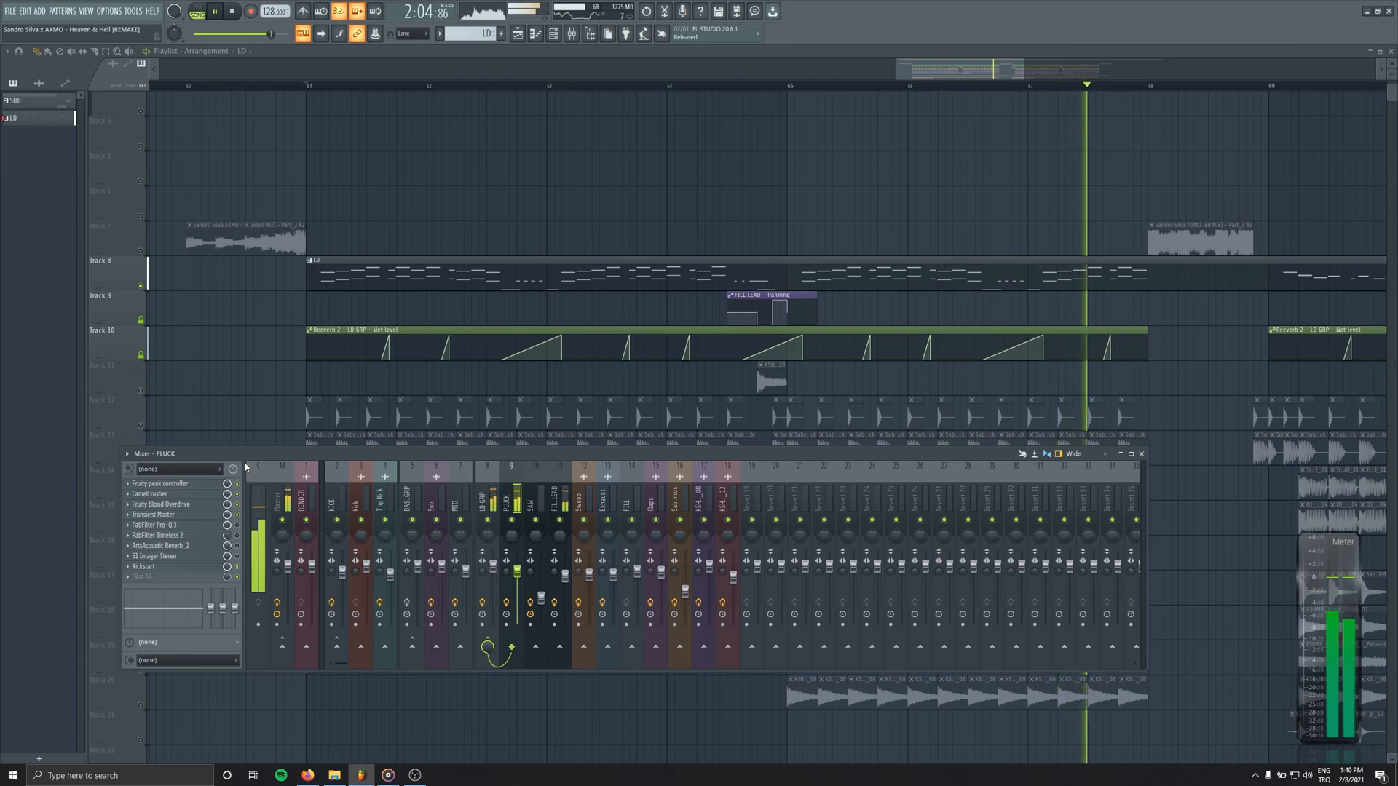
Play the lead from the drop's start at bar 61 while watching FabFilter Pro-Q 3 on the PLUCK track, and close the plugin
key(space)
click(231, 14)
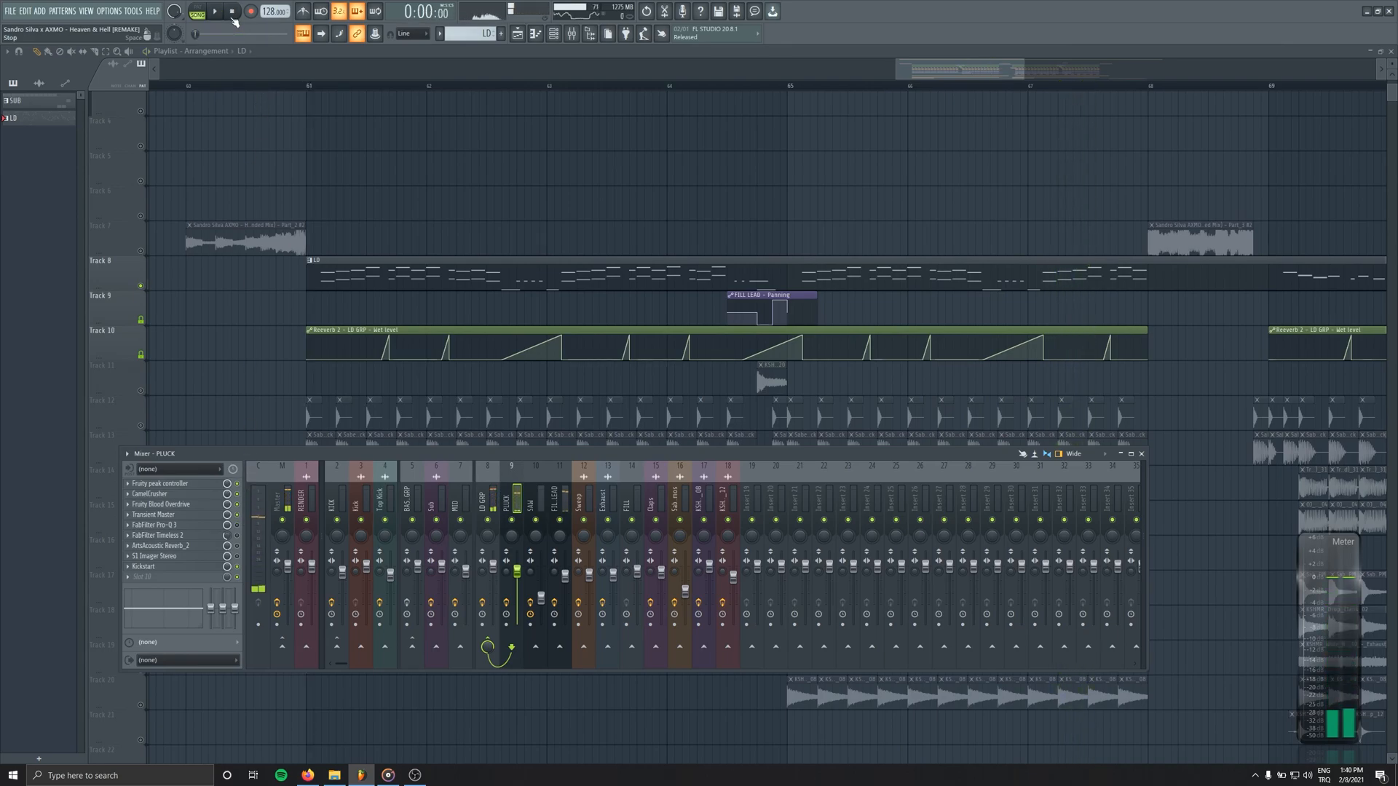
click(314, 91)
click(572, 33)
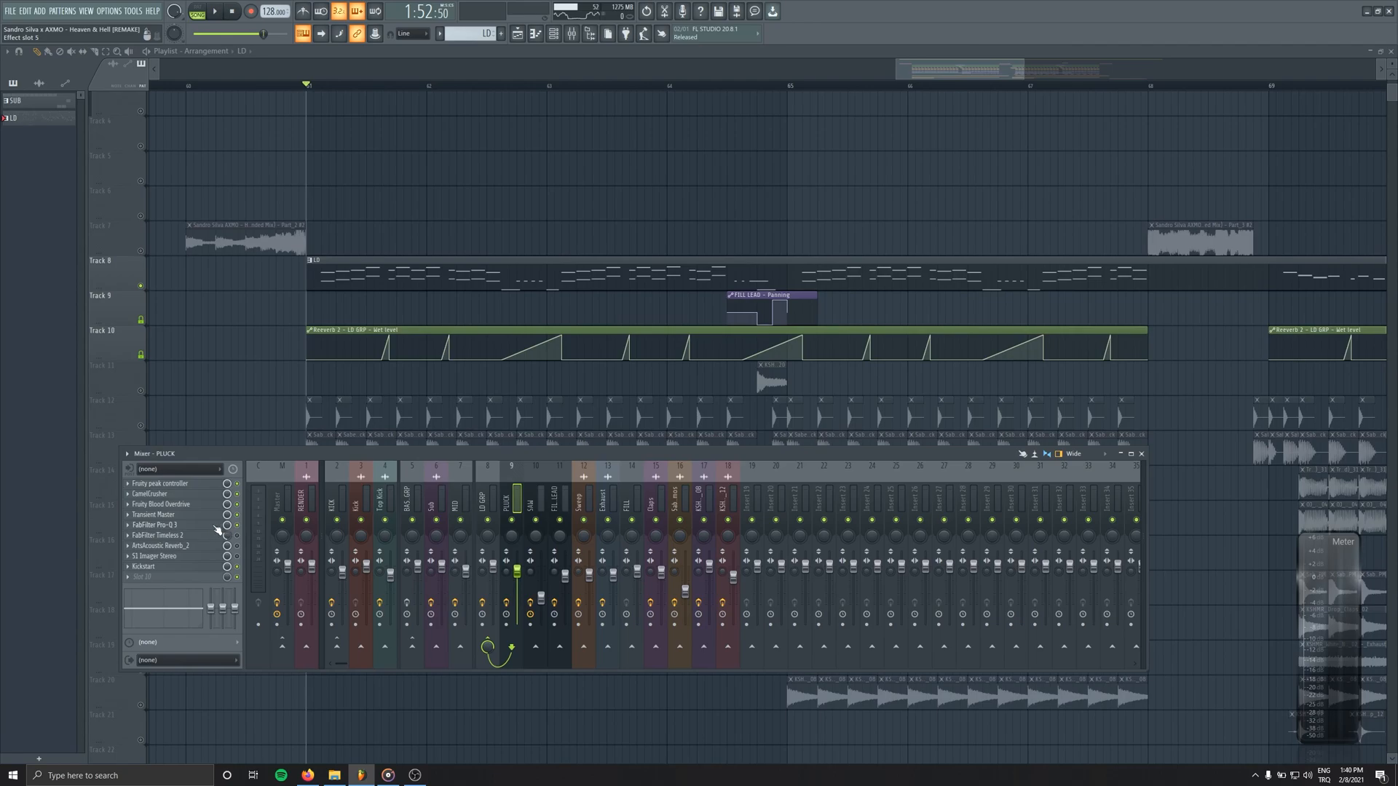
click(218, 527)
key(space)
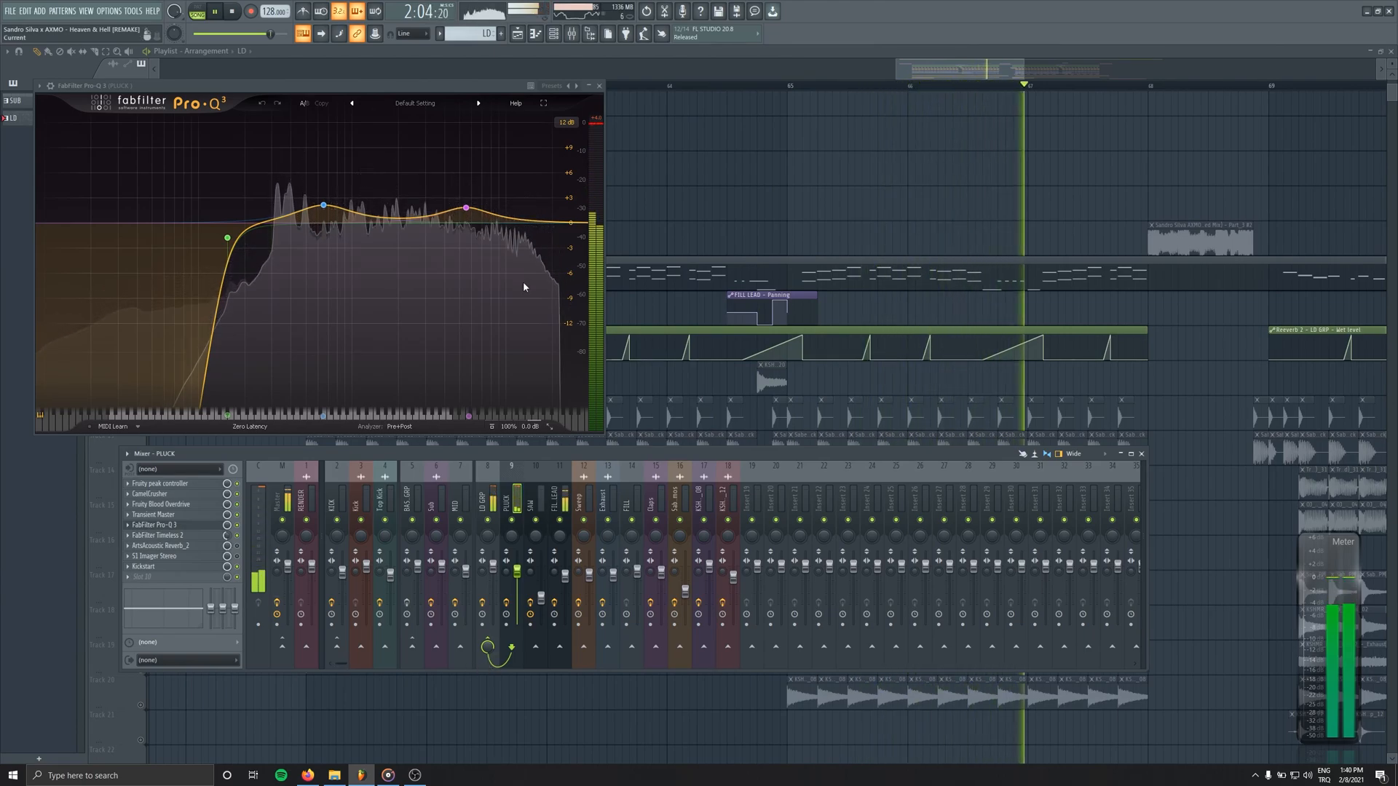
key(space)
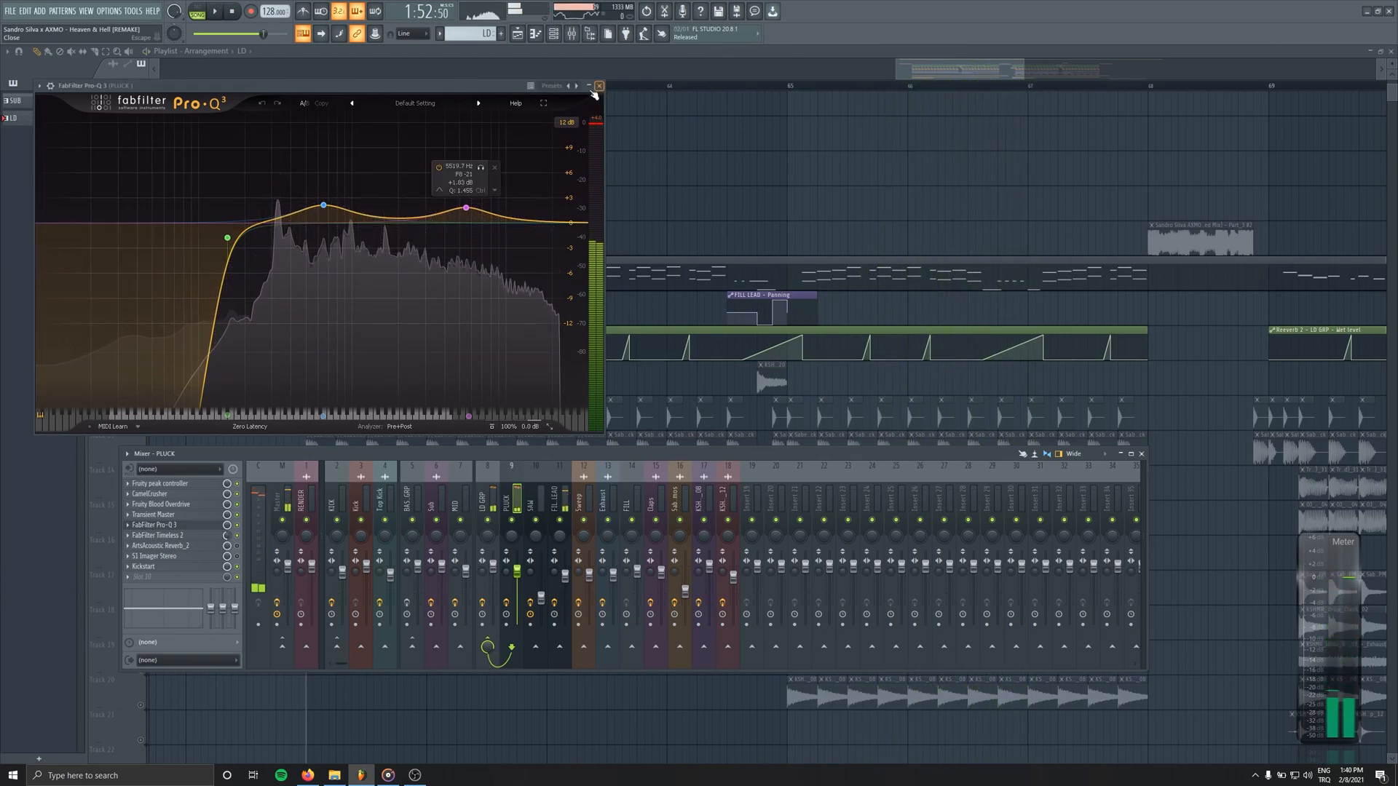
click(154, 525)
Play the drop lead from bar 61 through the PLUCK track's effects chain and stop playback
key(space)
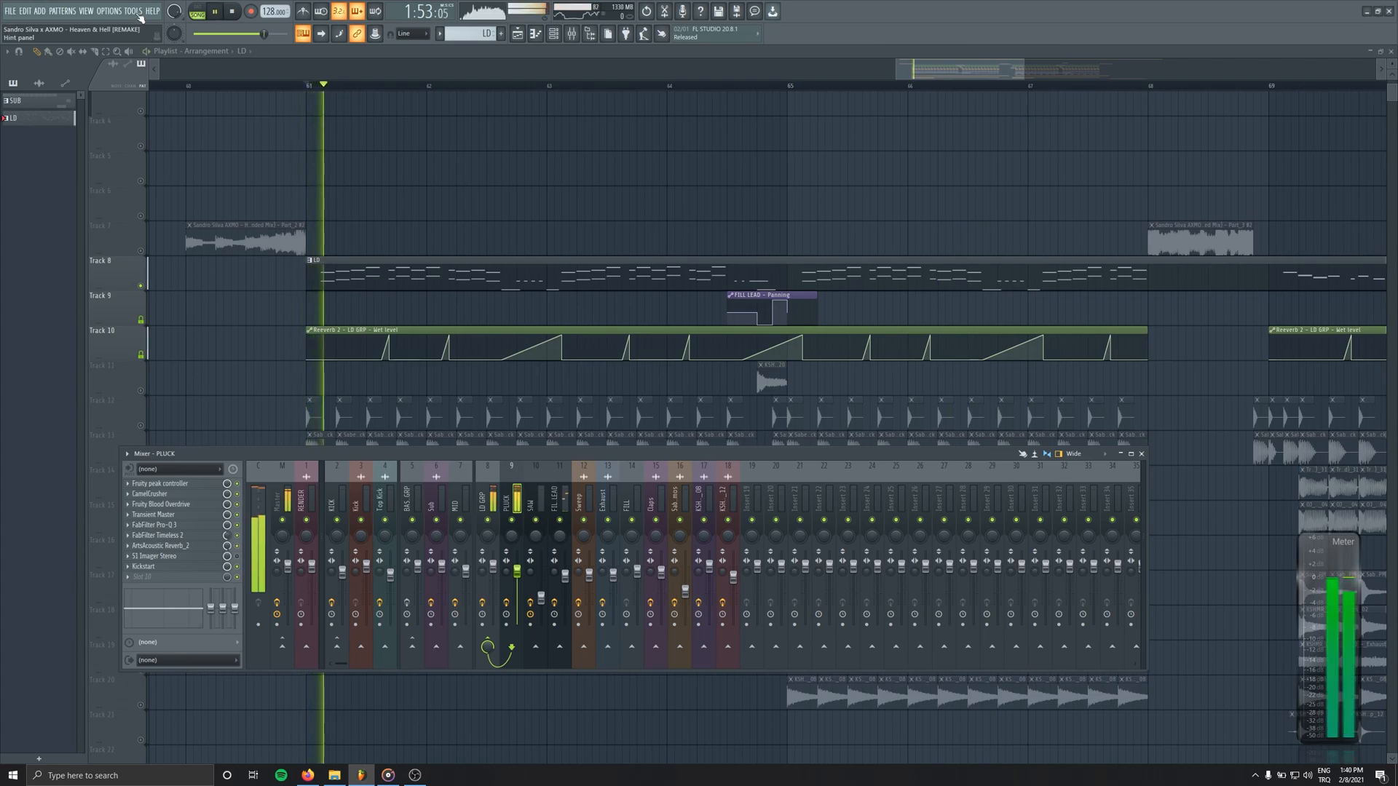
click(132, 11)
mouse_move(145, 47)
click(281, 128)
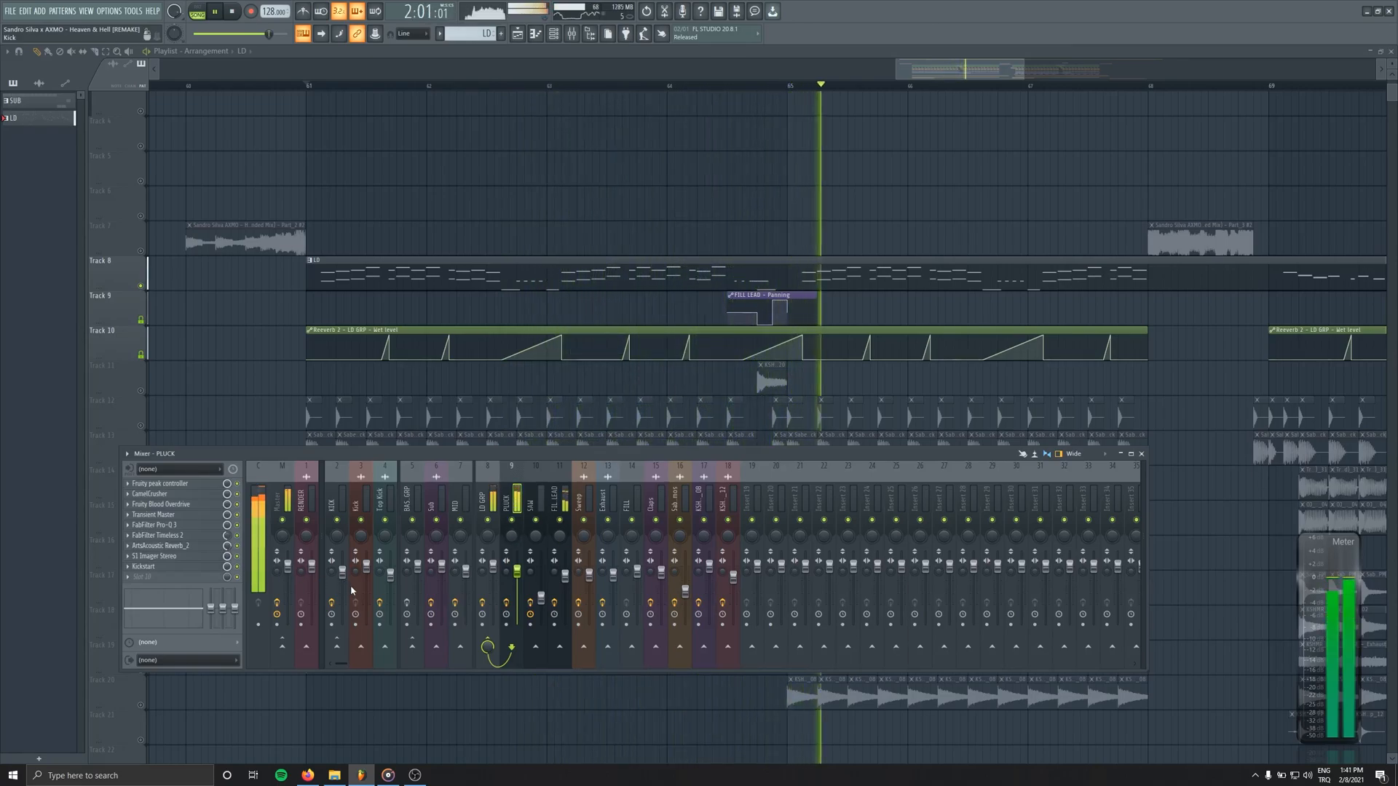
click(236, 18)
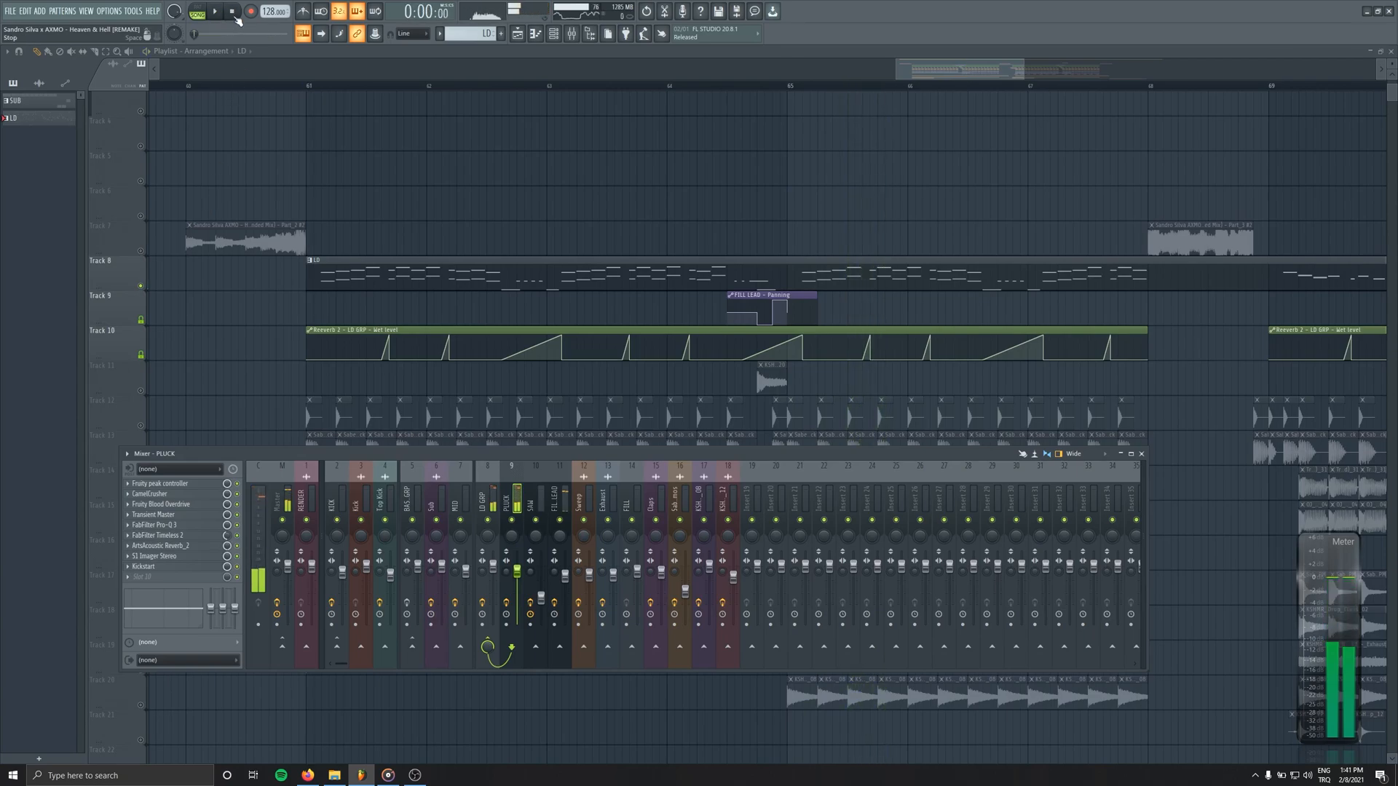
Return the song position to bar 61 and open Fruity Reeverb 2 on the LD GRP mixer track
click(305, 88)
click(571, 34)
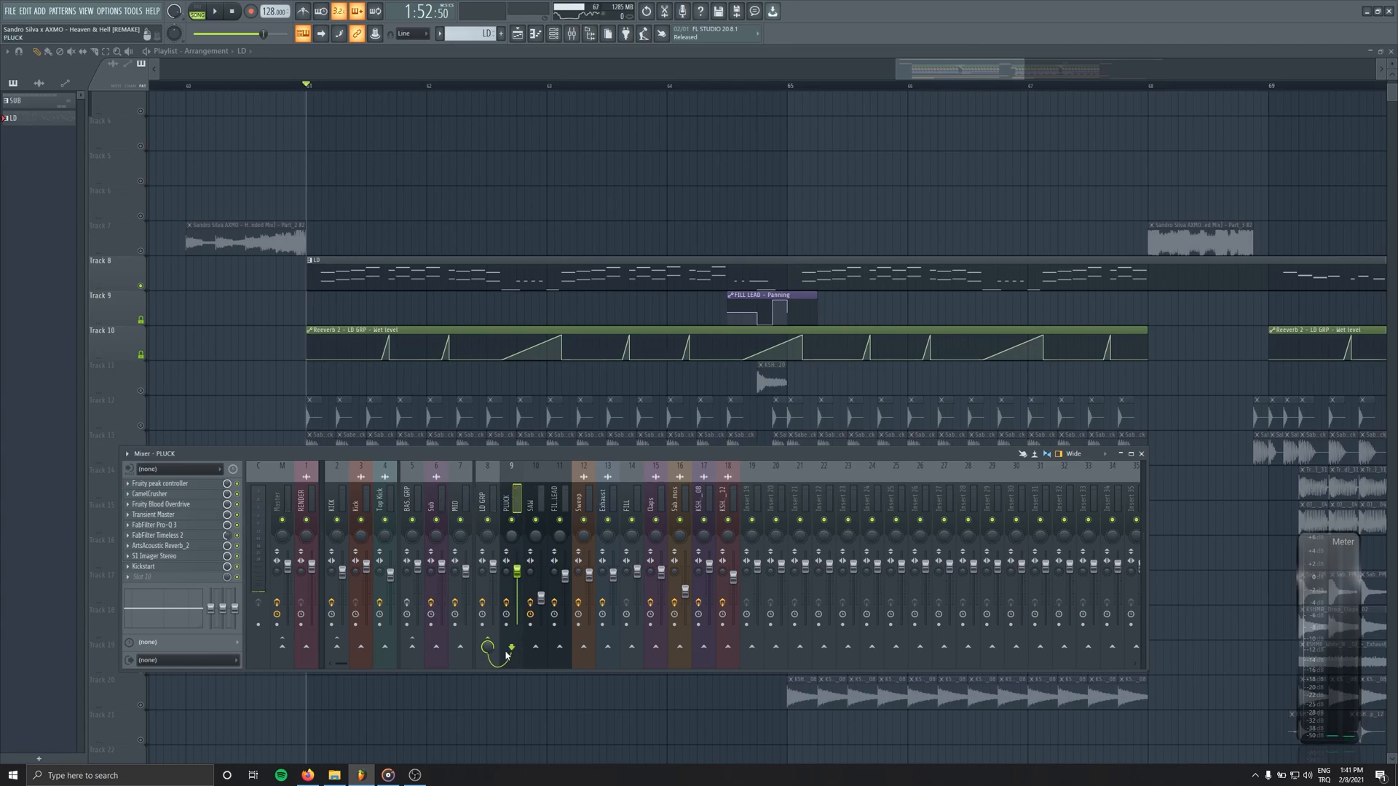
click(537, 503)
click(559, 498)
click(536, 497)
click(510, 494)
click(480, 491)
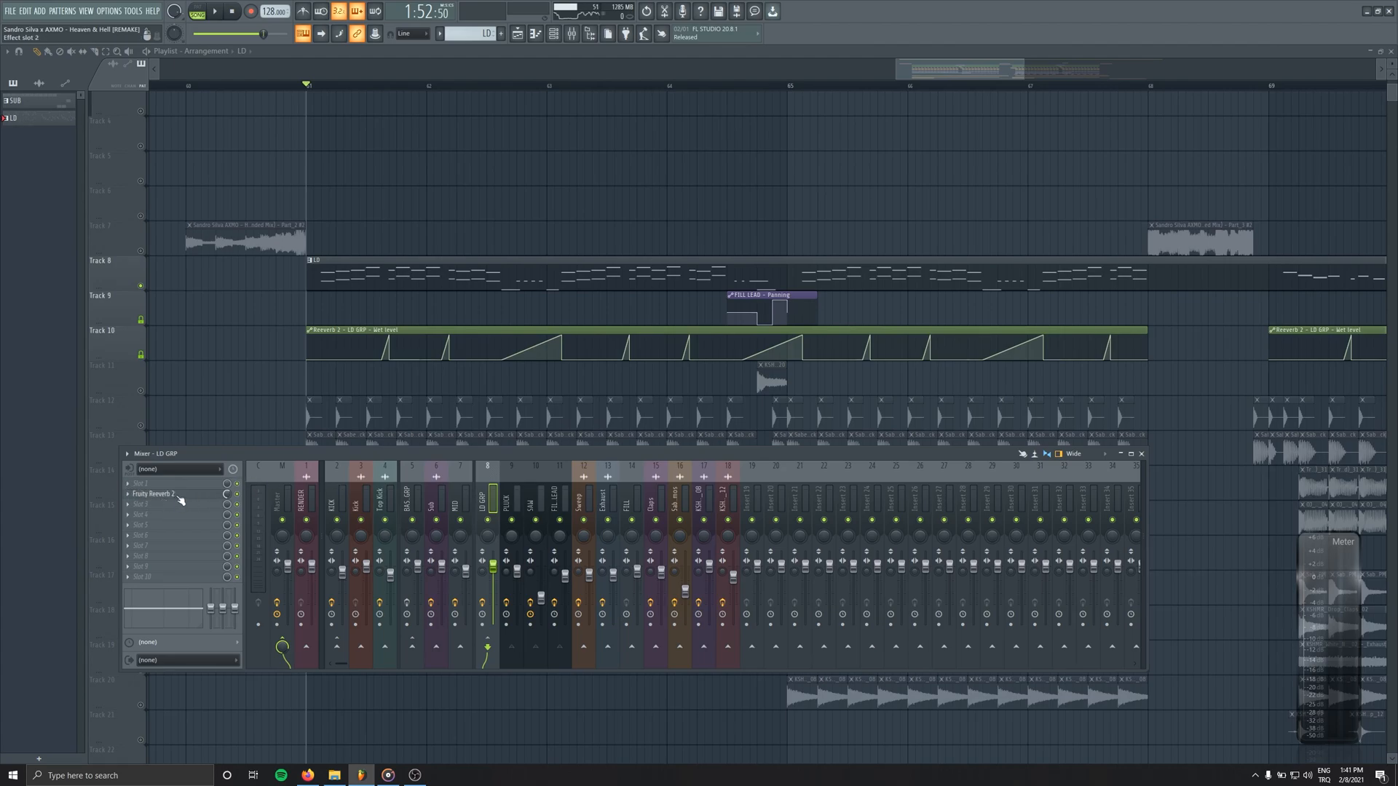
click(179, 497)
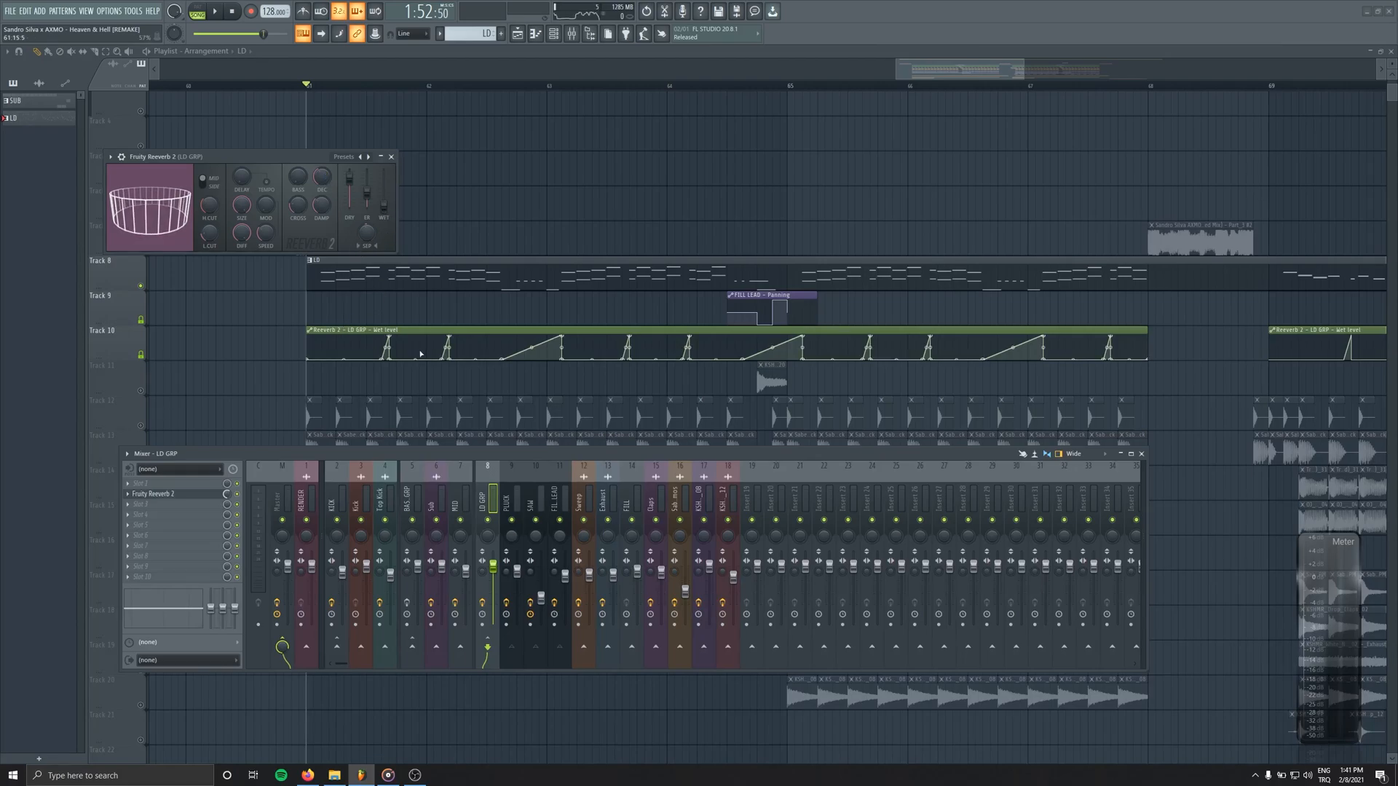
Examine the Reeverb 2 wet level automation clip on Track 10 while playing the drop lead
scroll(379, 327, up, 5)
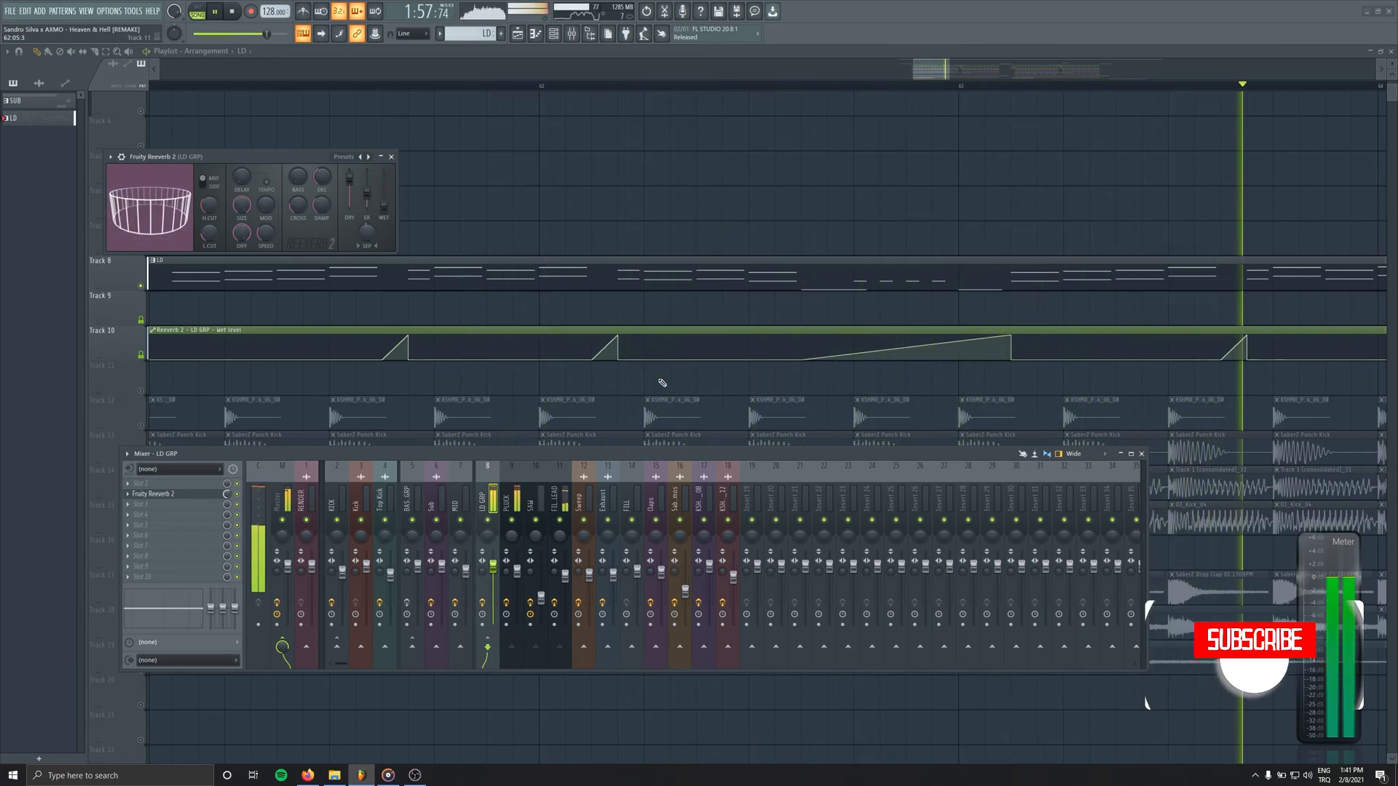
scroll(511, 360, down, 5)
scroll(511, 360, down, 4)
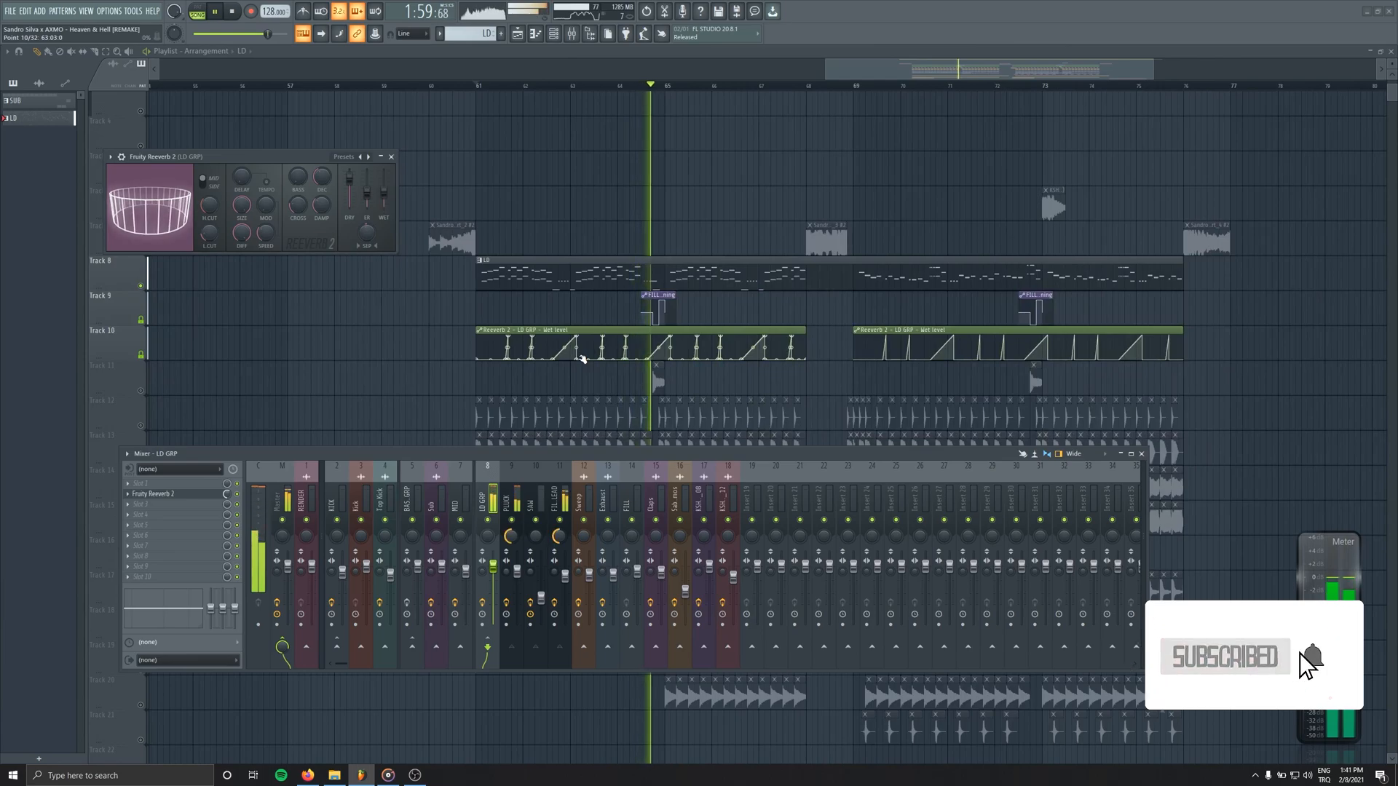
key(space)
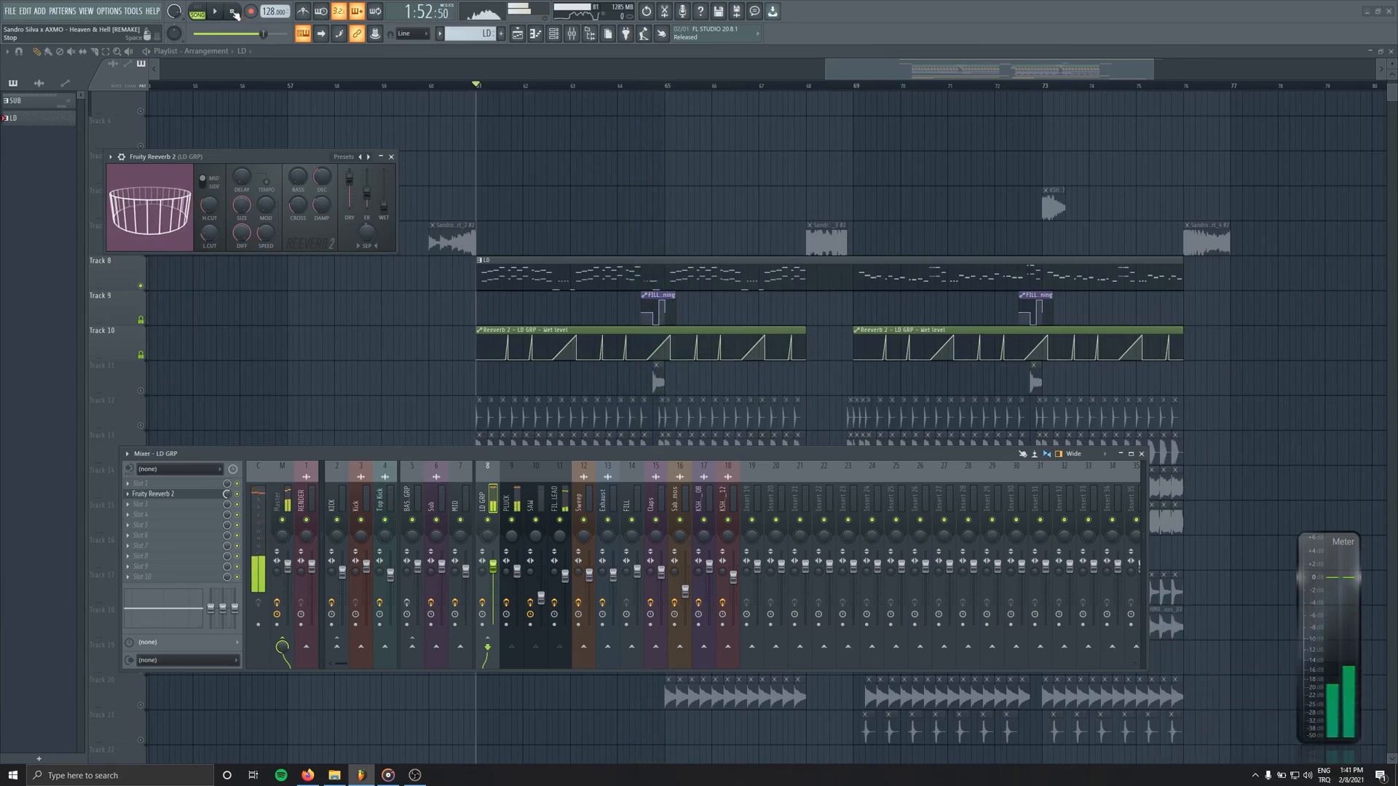
Close Fruity Reeverb 2, open the Spire #3 synth routed to FILL LEAD and audition its sound
key(F9)
double_click(554, 276)
click(391, 157)
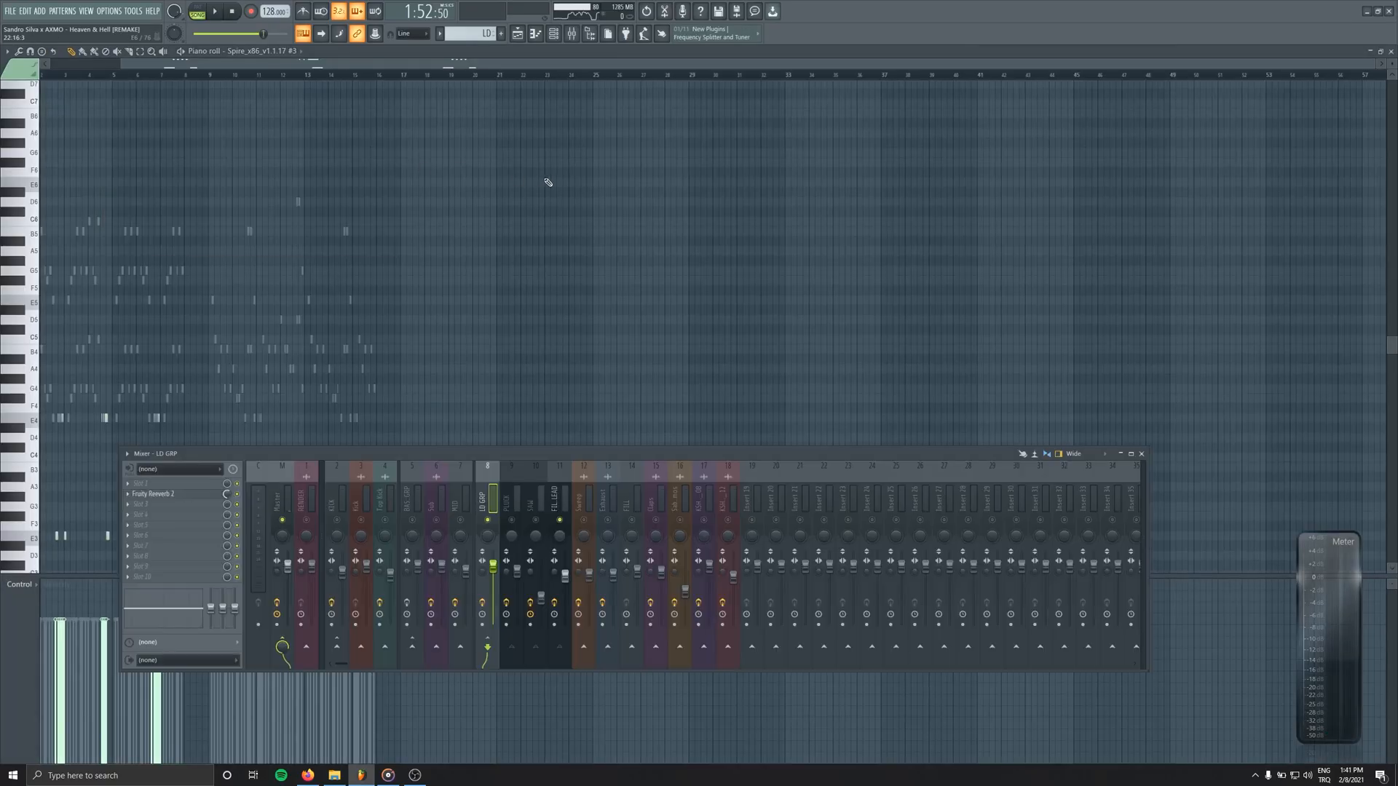
key(F7)
key(F7)
click(663, 222)
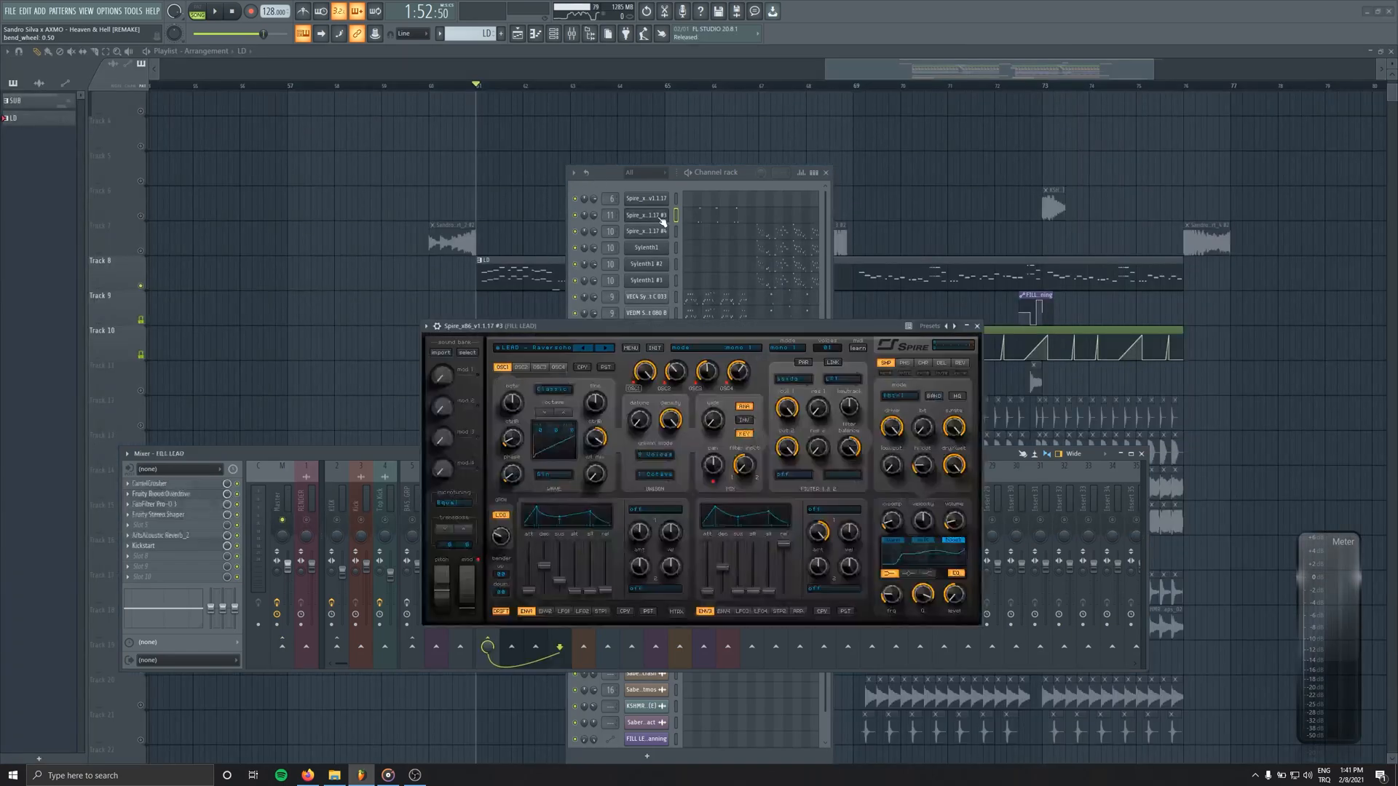
key(x)
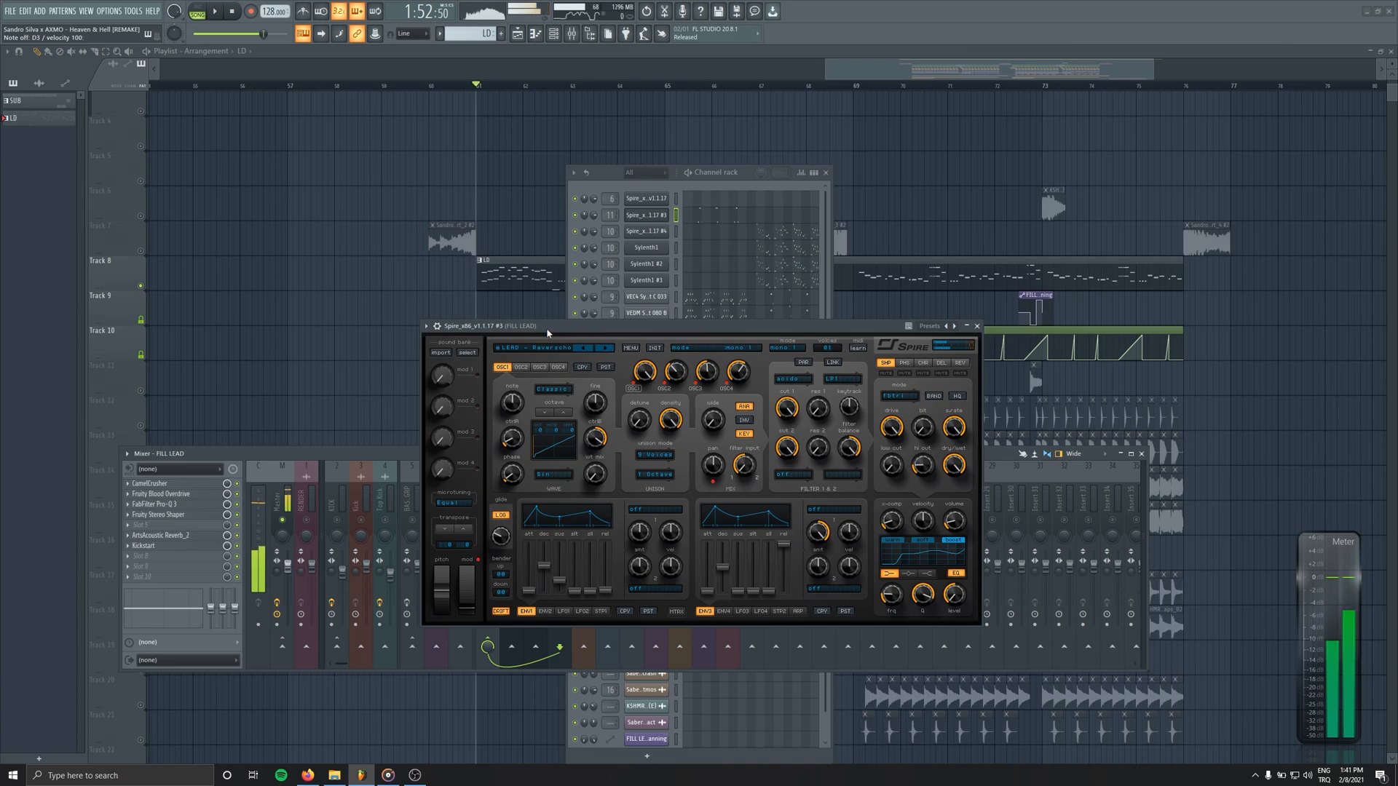
Inspect CamelCrusher, Fruity Blood Overdrive, FabFilter Pro-Q 3 and Fruity Stereo Shaper on the FILL LEAD track, and close the open windows
click(154, 483)
click(164, 494)
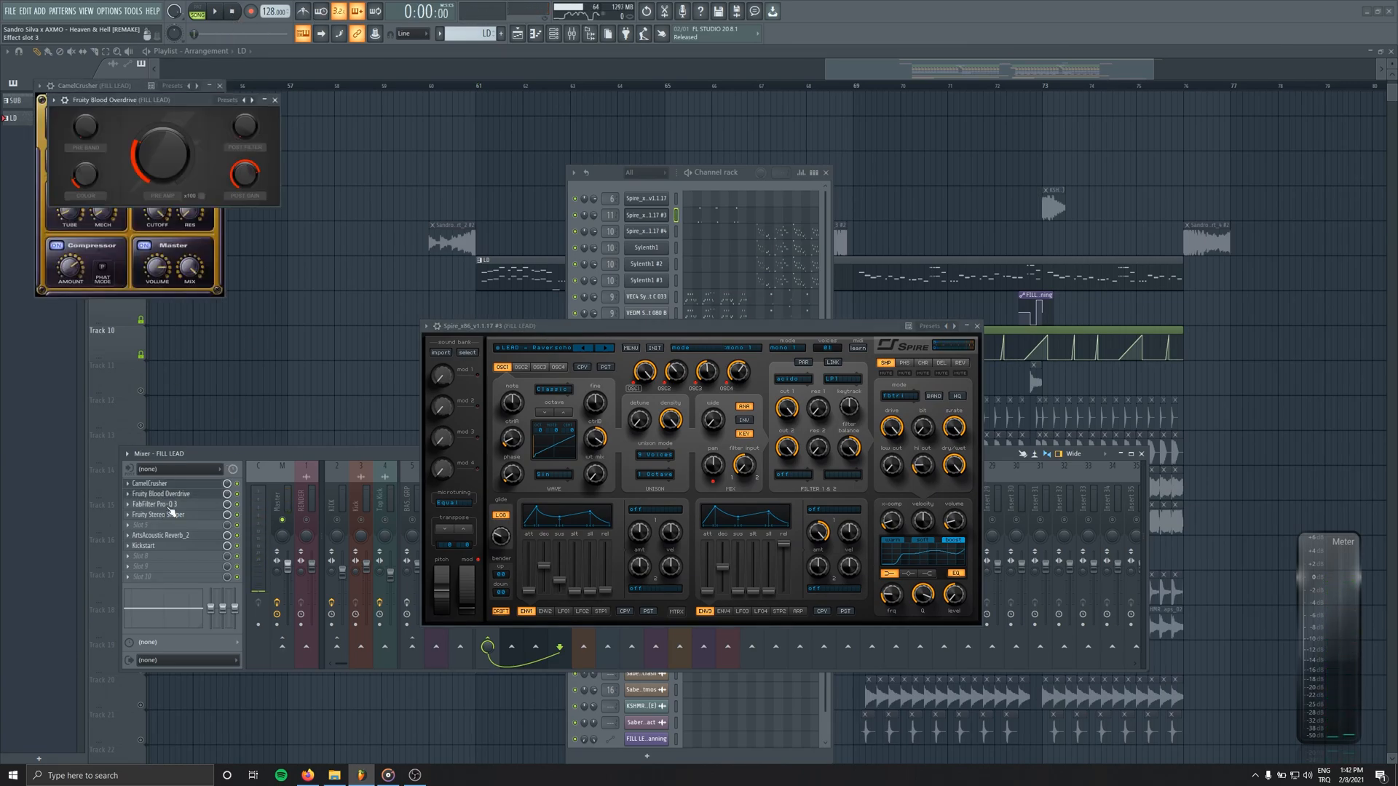
click(170, 507)
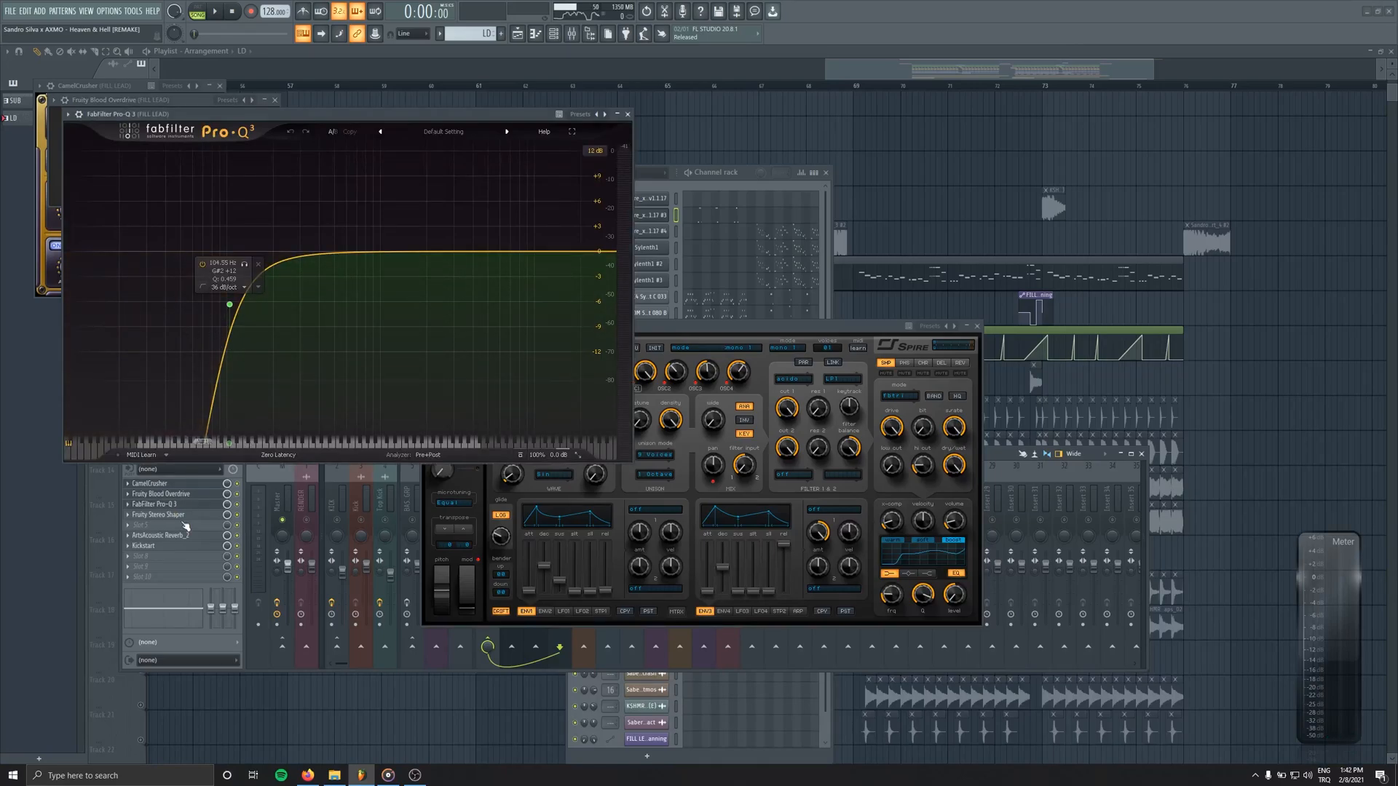
click(167, 514)
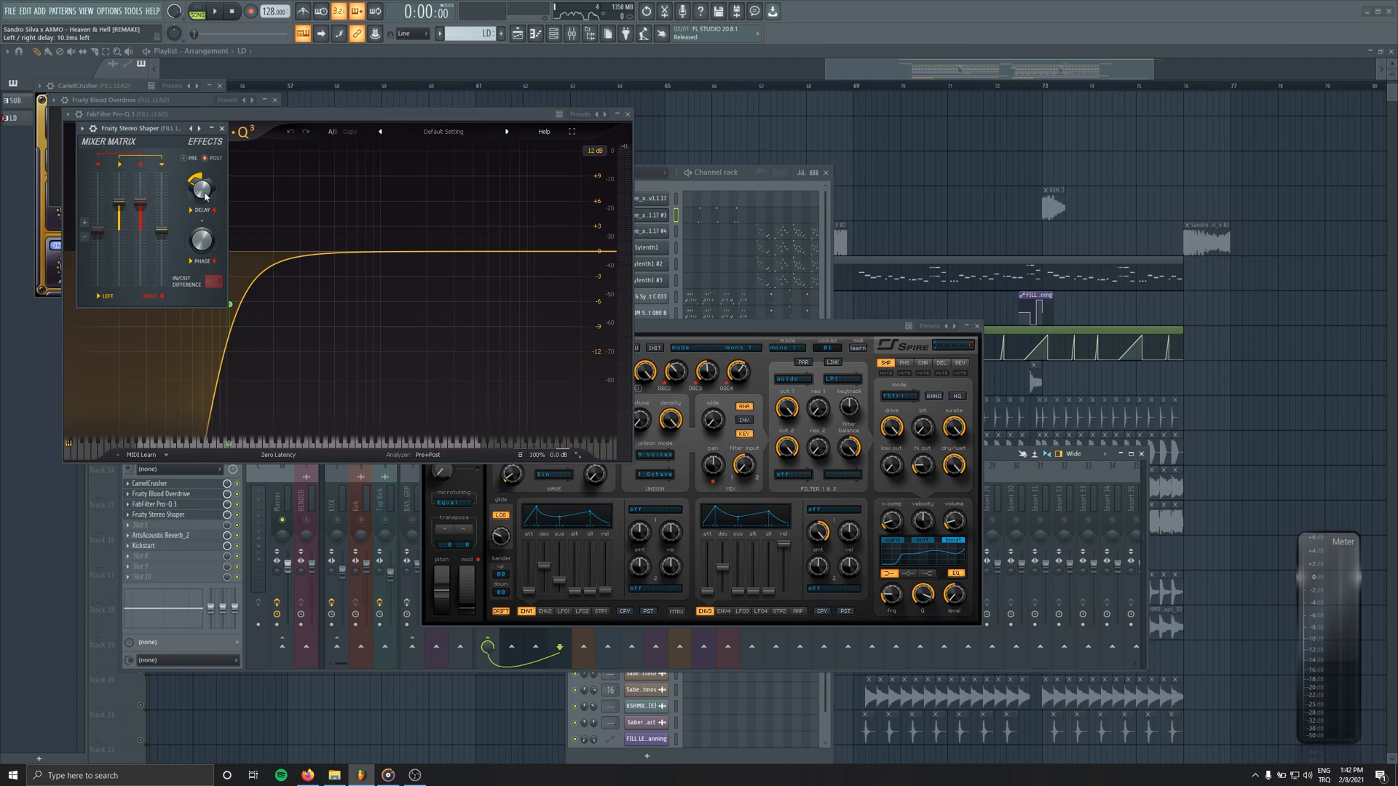
click(213, 129)
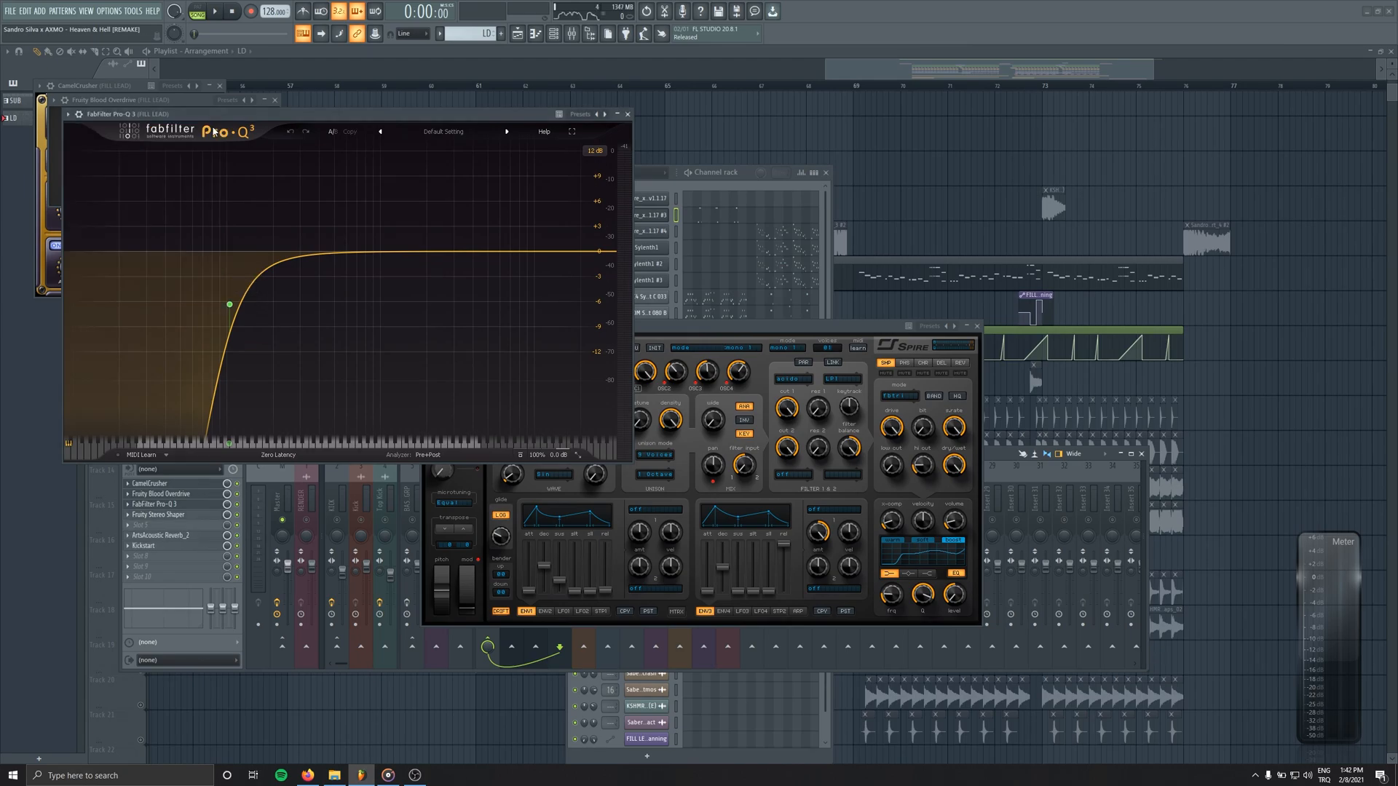
click(627, 115)
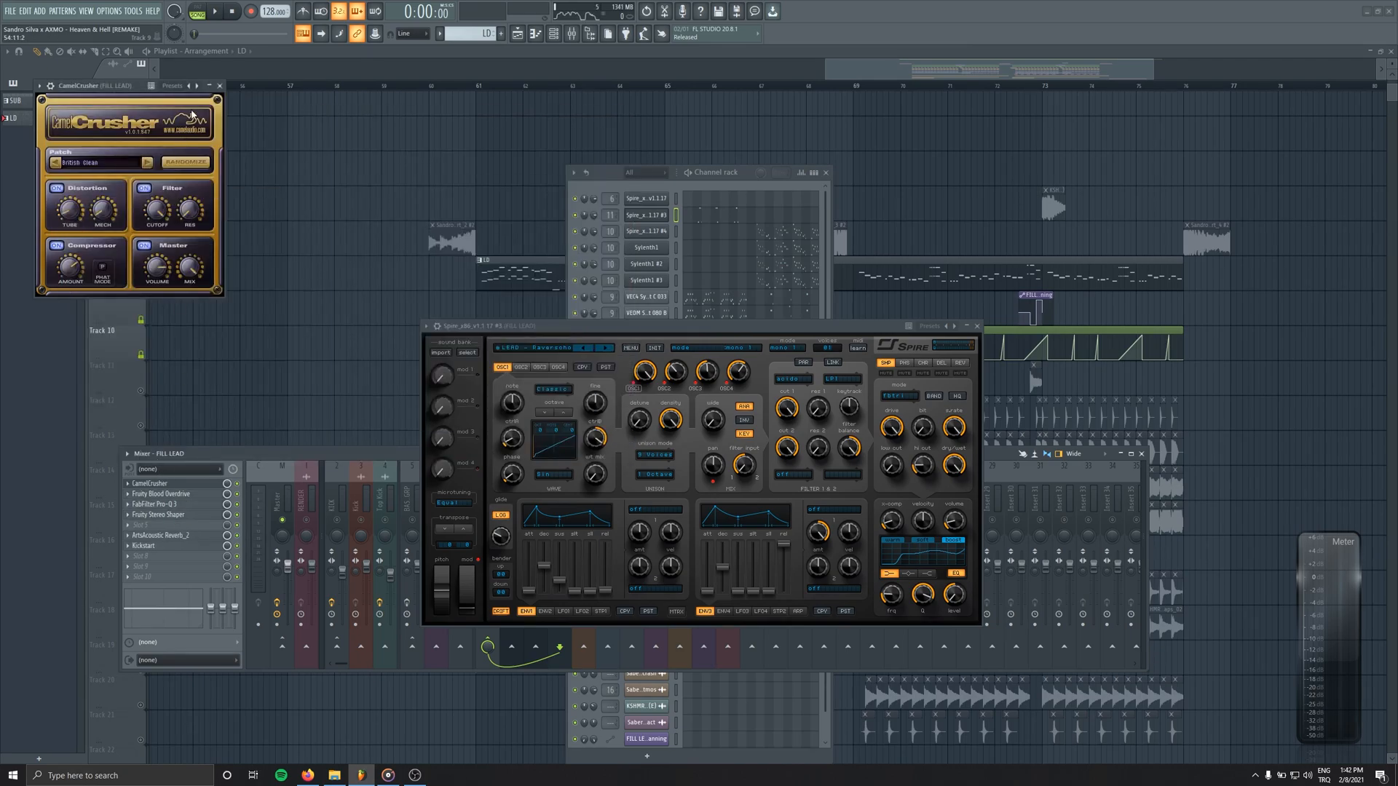
click(220, 86)
click(977, 328)
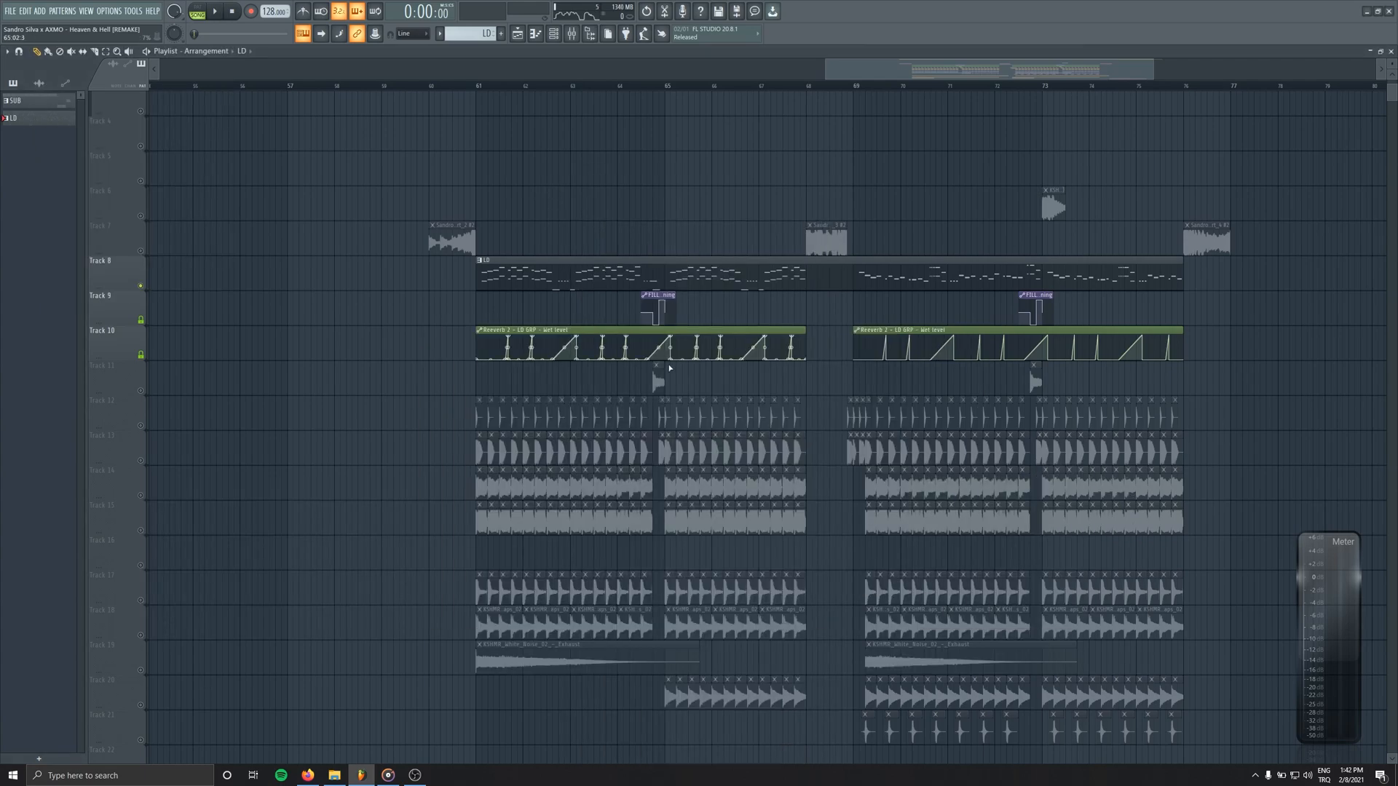
Play the FILL LEAD panning automation from bar 64 with the mixer visible, and stop playback
scroll(438, 311, up, 6)
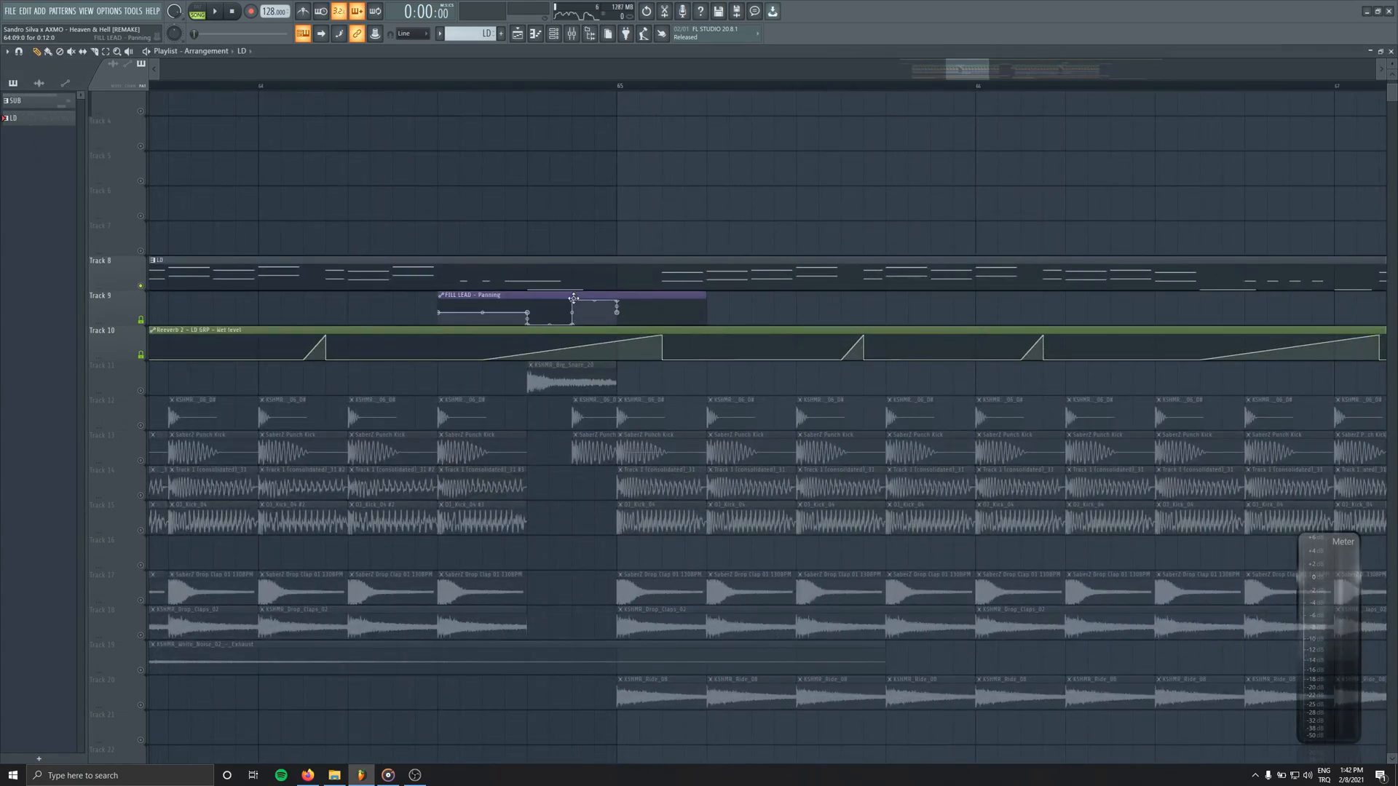
click(259, 86)
key(F9)
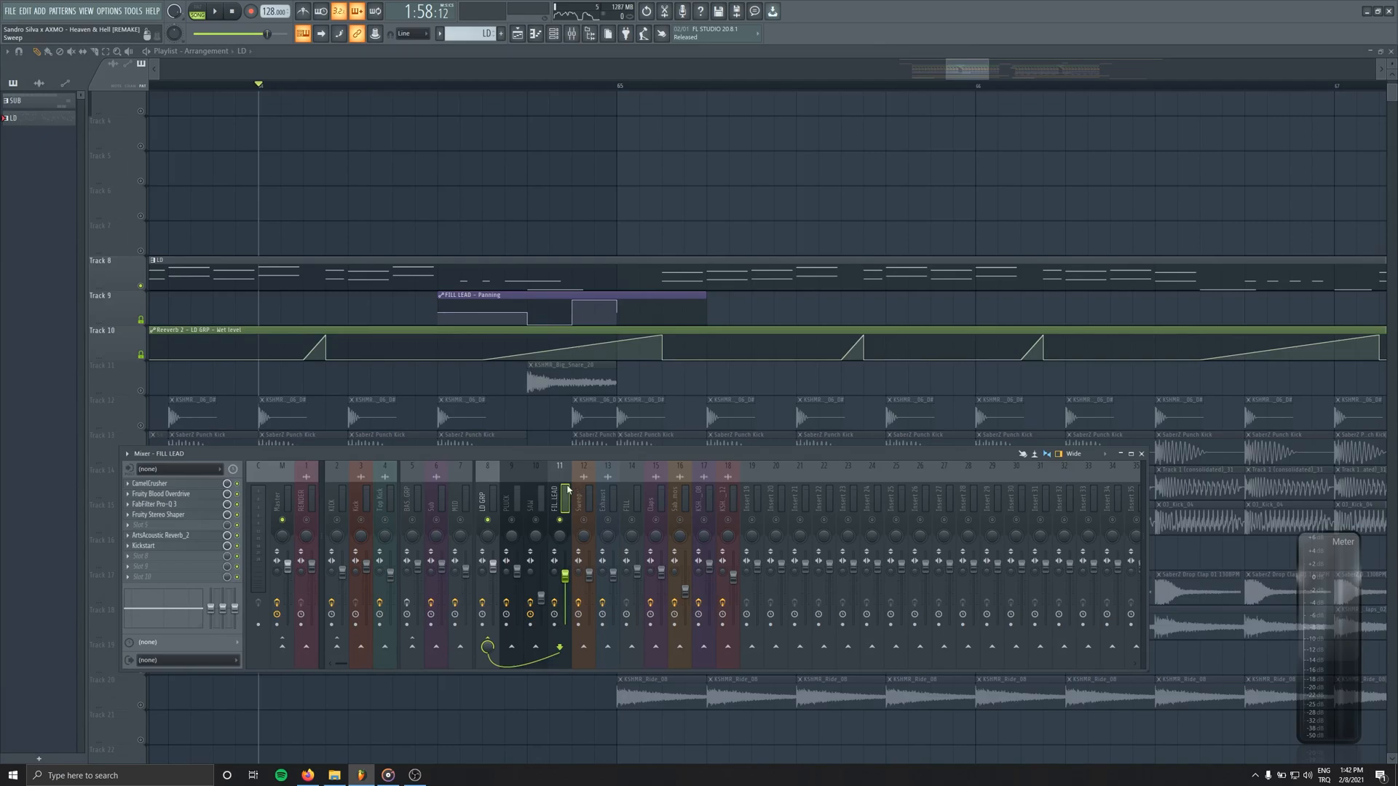
key(space)
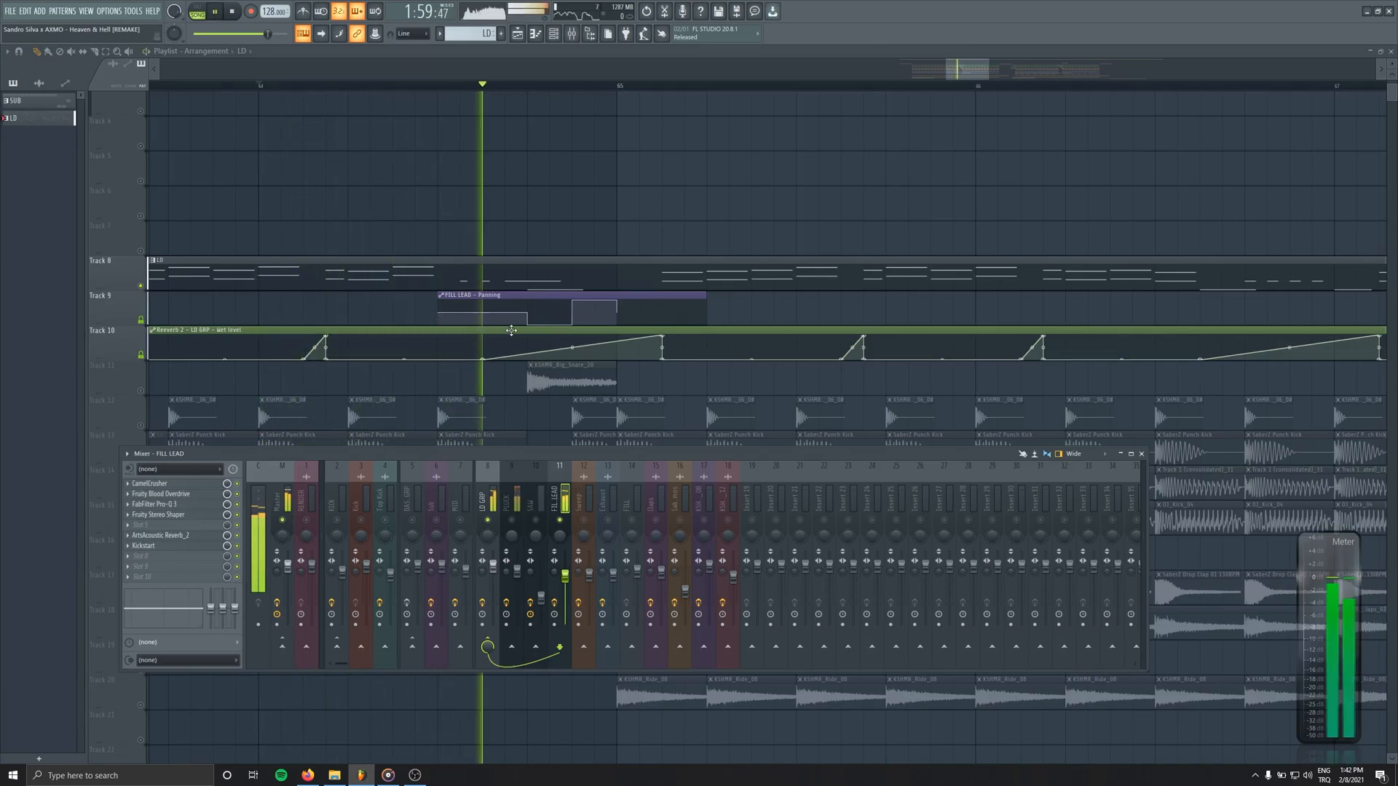
key(s)
key(space)
key(space)
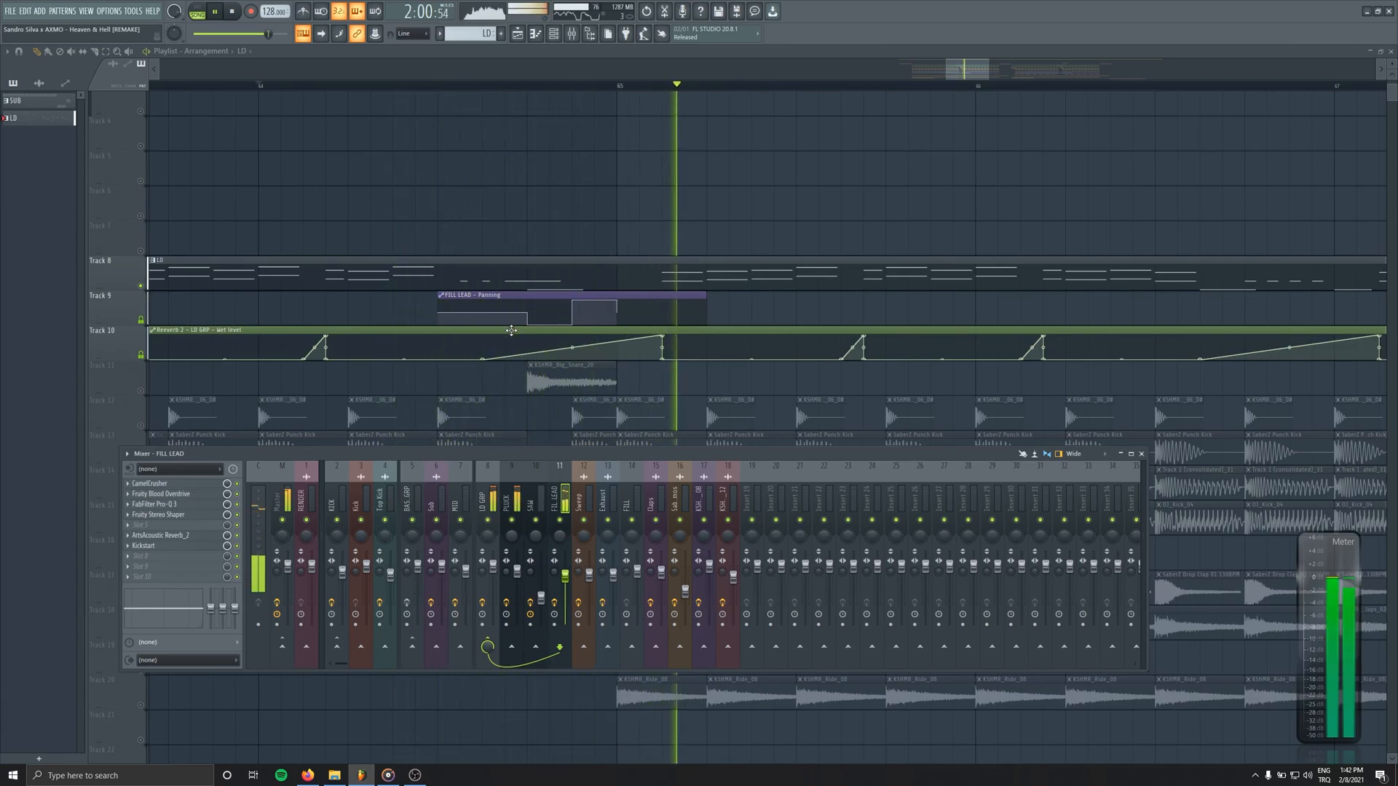
key(space)
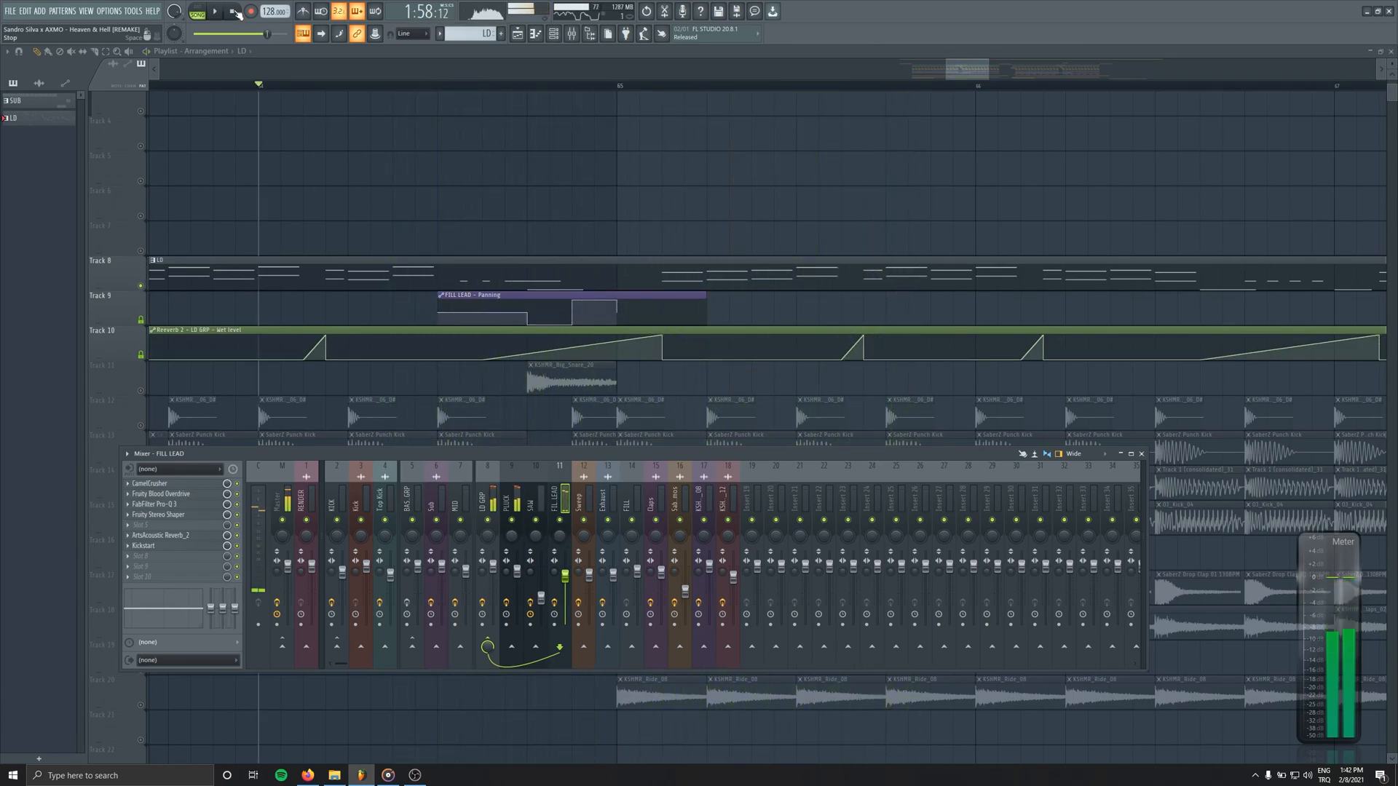
click(236, 14)
Hide the mixer, set the song position to bar 69 where the second lead section starts, and show the channel rack
scroll(357, 297, down, 6)
key(F9)
key(F6)
key(F6)
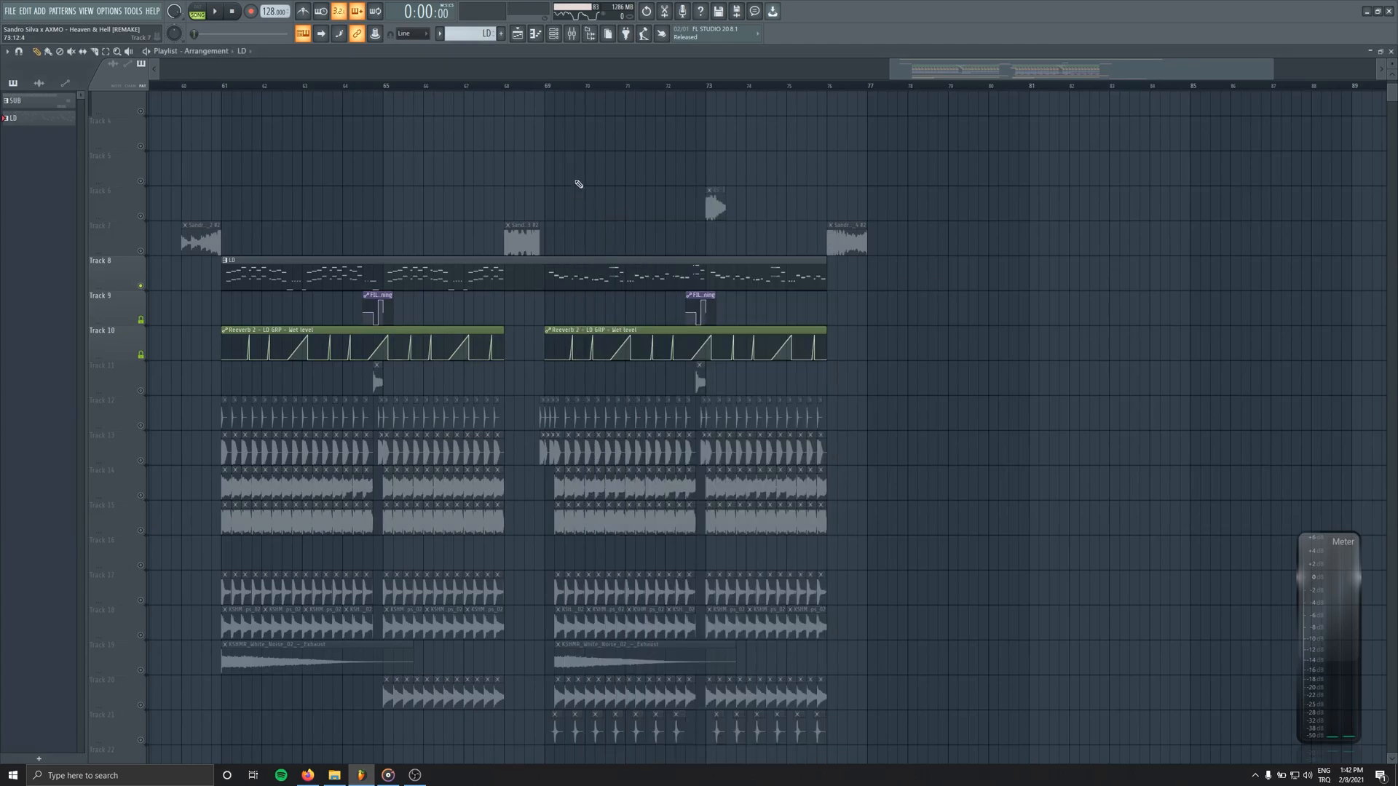
click(552, 86)
scroll(565, 66, up, 3)
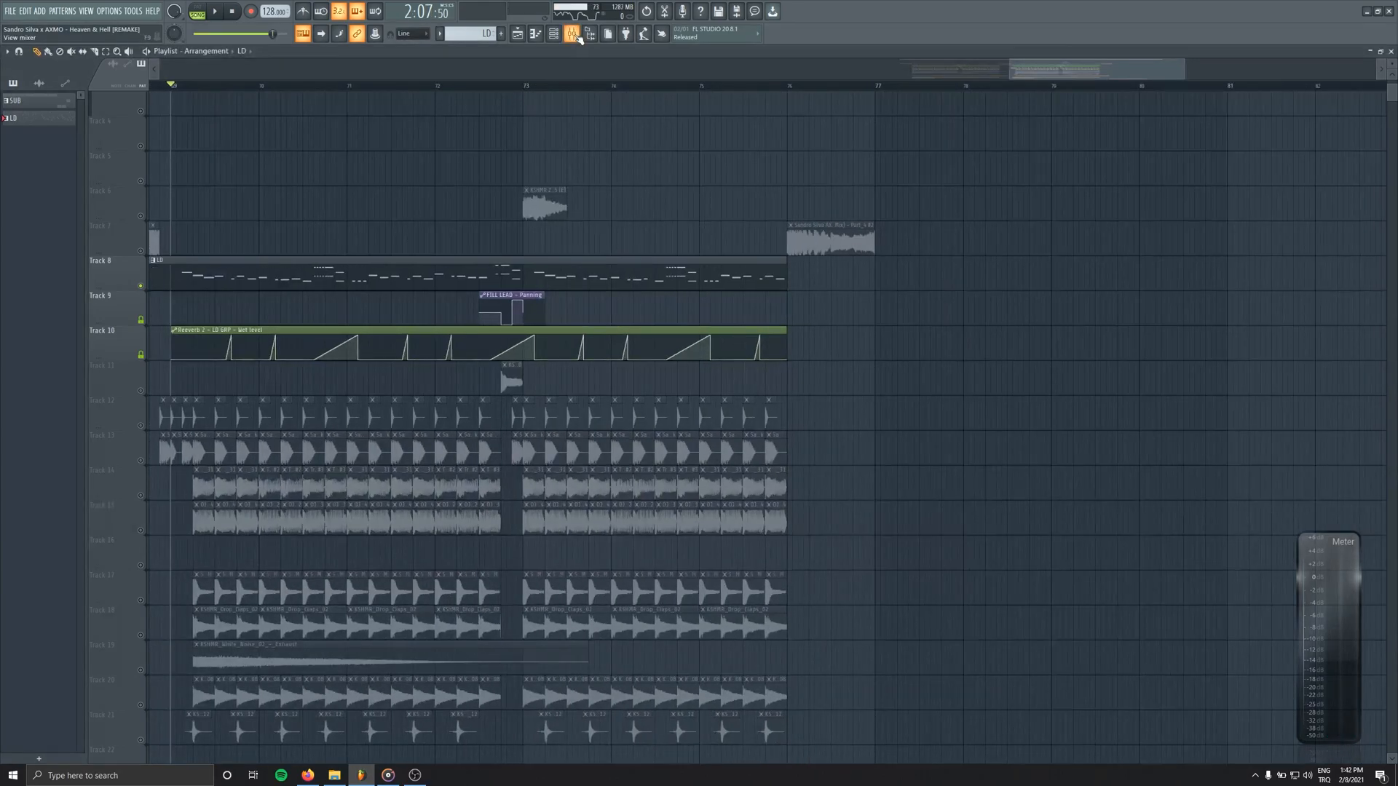
click(578, 36)
key(F9)
key(F6)
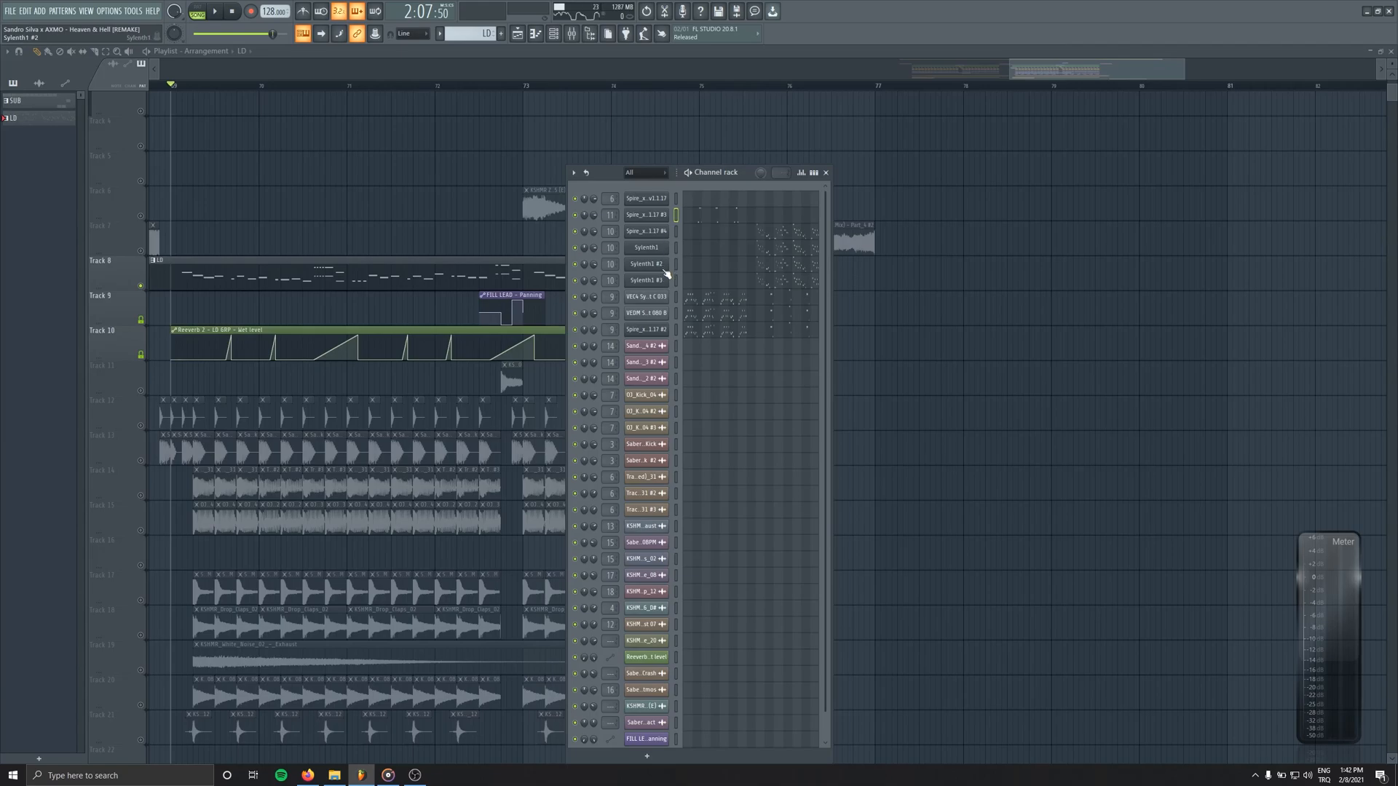
Audition the Spire #4 and Sylenth1 sounds routed to the SAW track and close both synth windows
click(645, 233)
drag(292, 90, 356, 235)
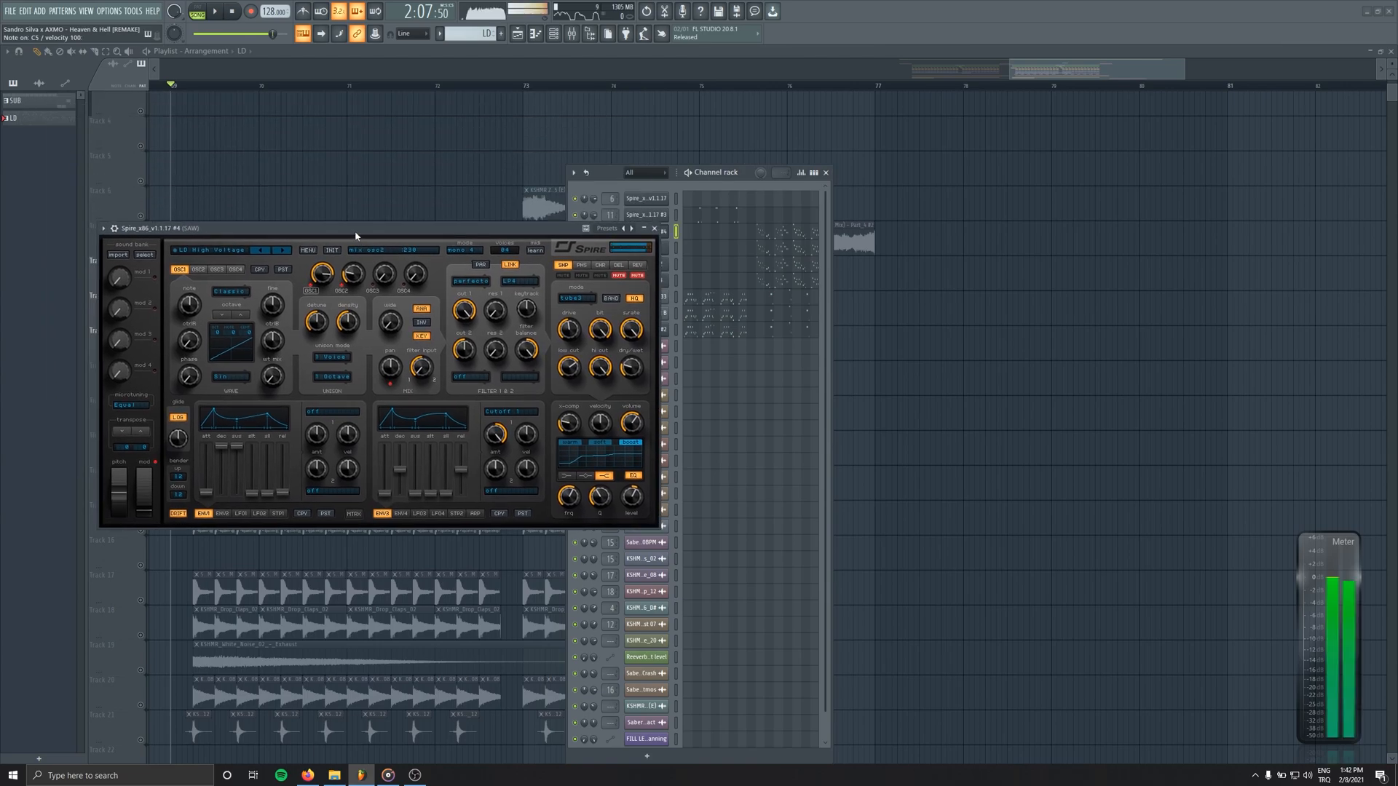
click(653, 228)
key(space)
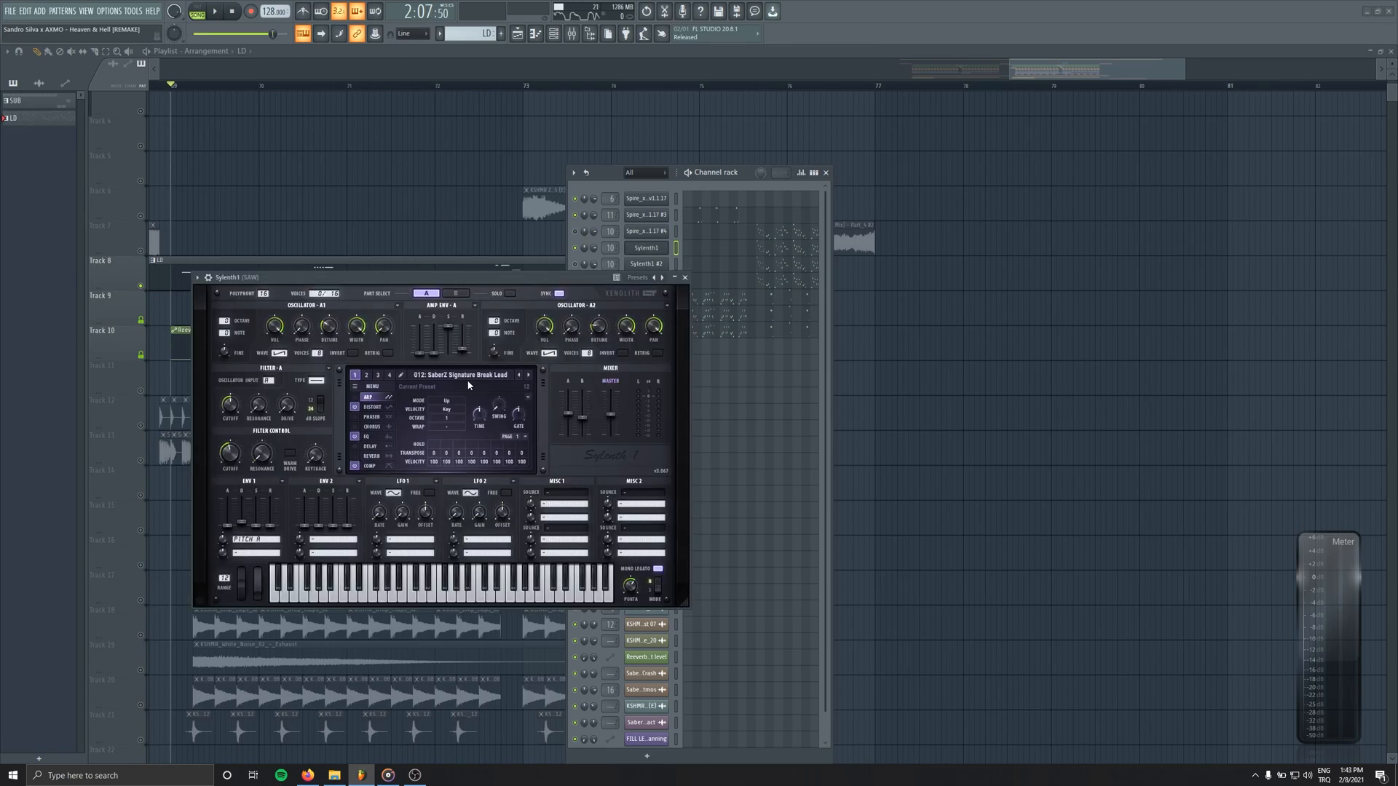
click(685, 278)
Play the second lead section from bar 69 to hear its Spire #4 and Sylenth1 layers
key(space)
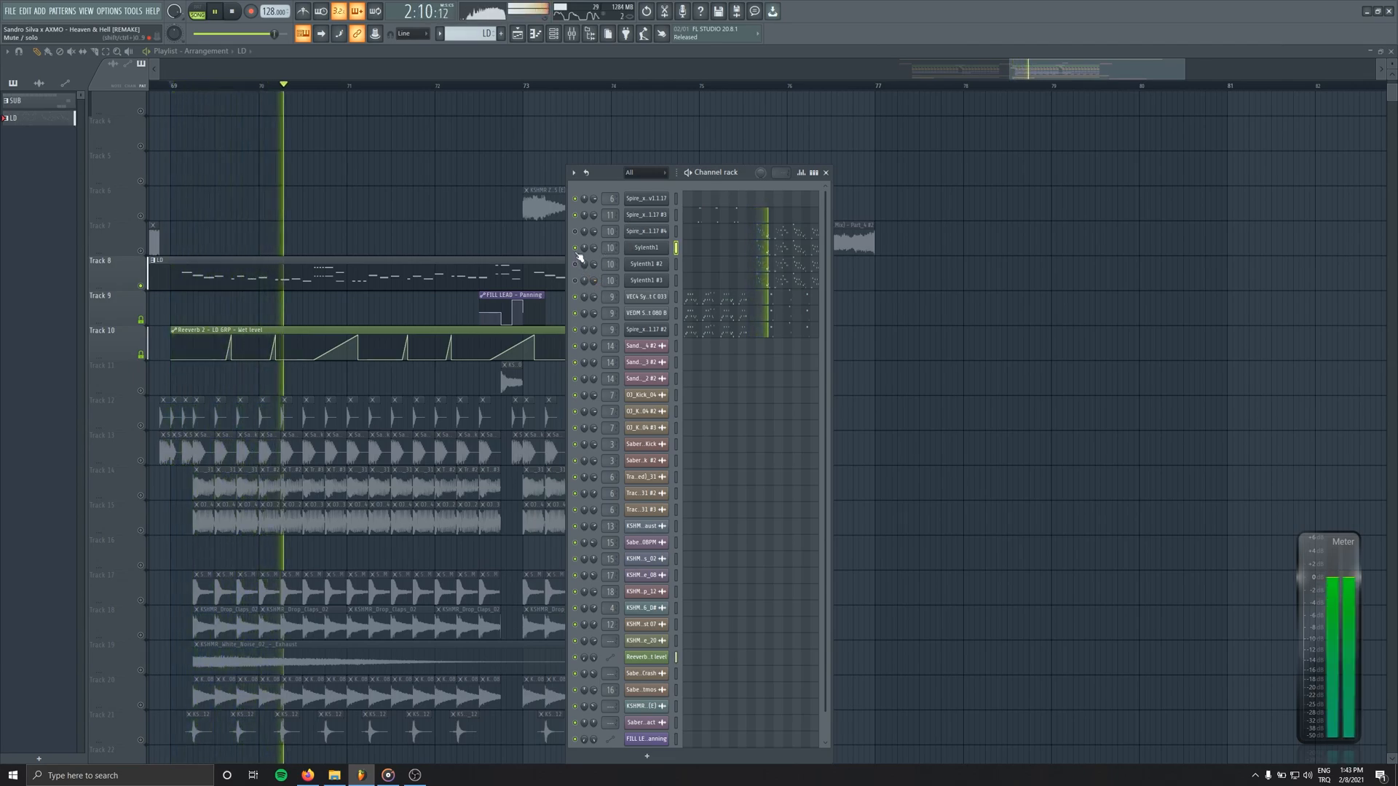
key(space)
key(space)
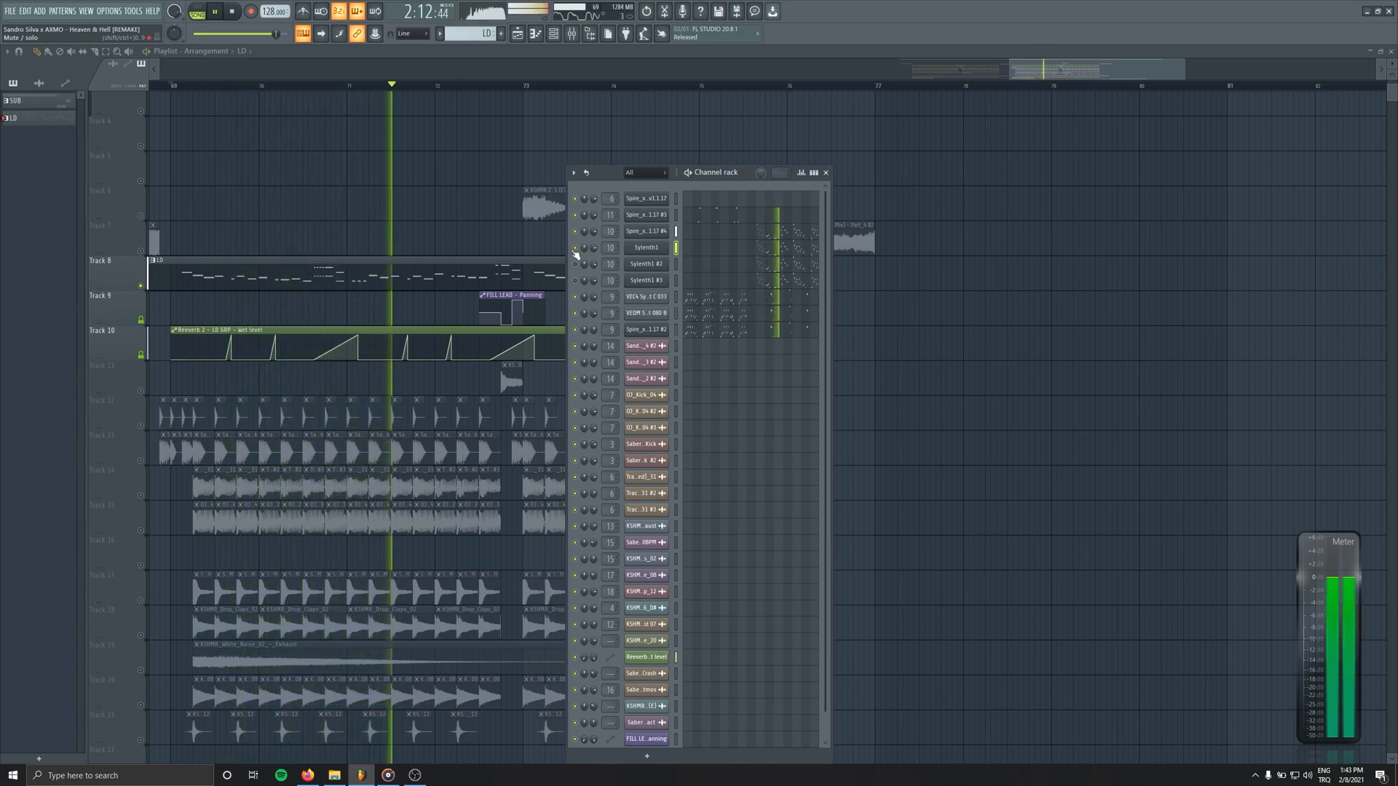
key(space)
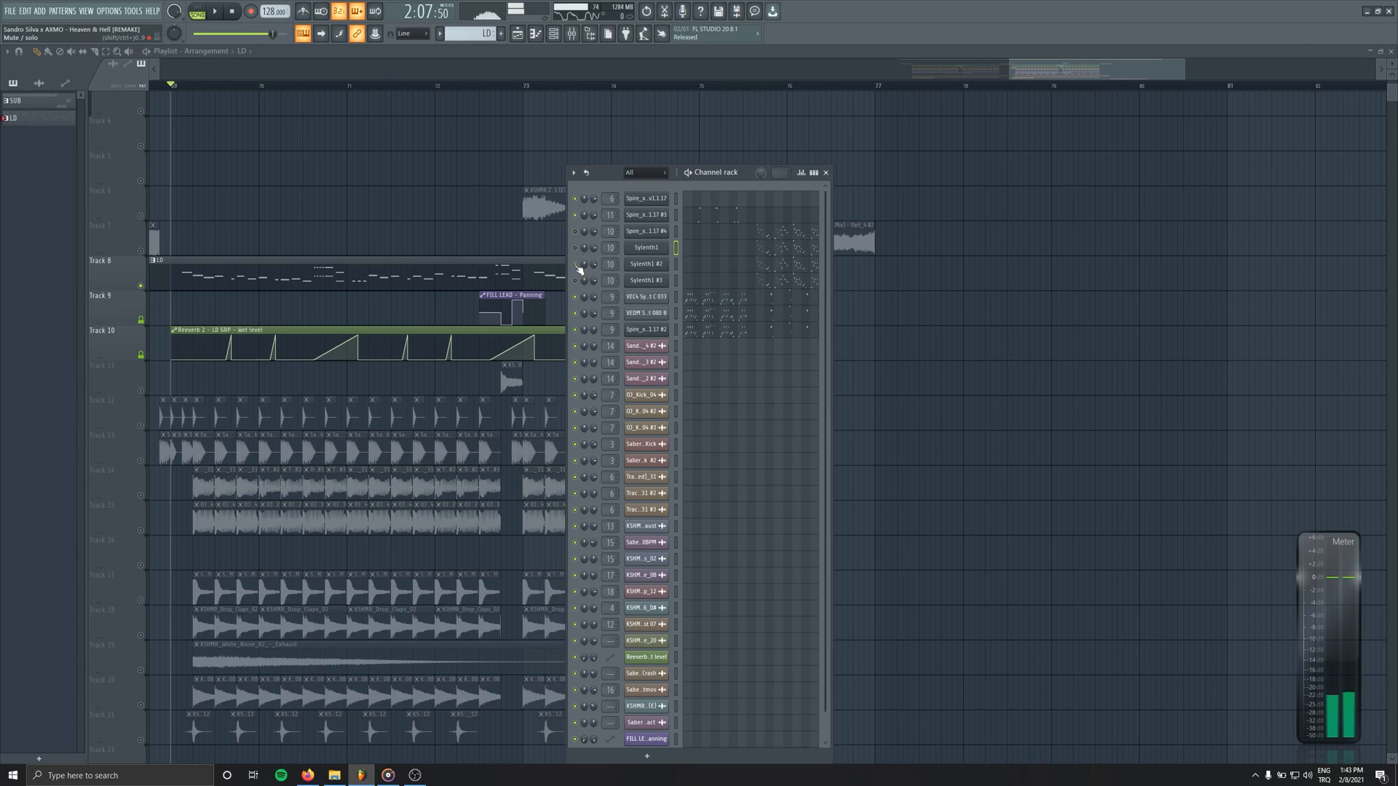
View the Sylenth1 #2 patch of the SAW track, close it and play the second lead section from bar 69
click(643, 264)
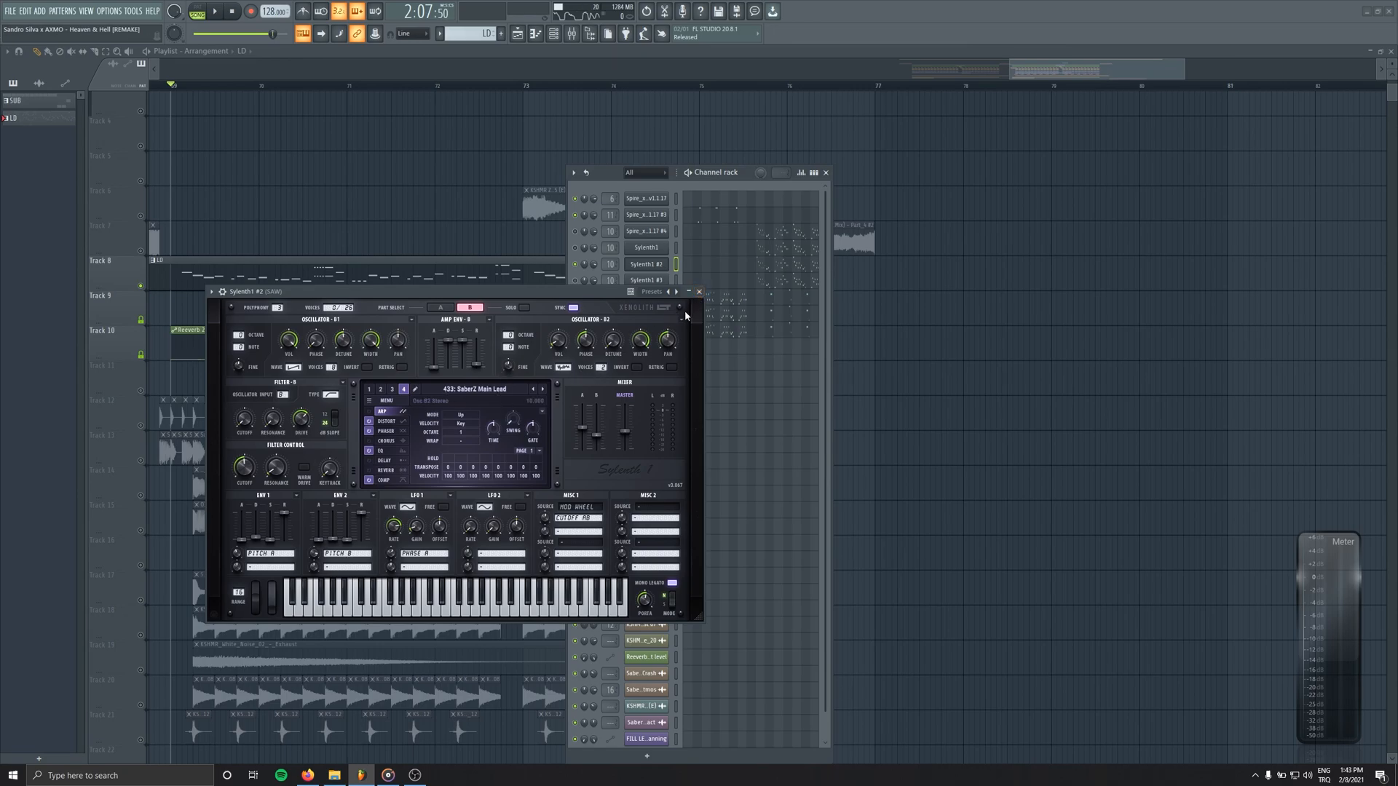
click(699, 291)
key(space)
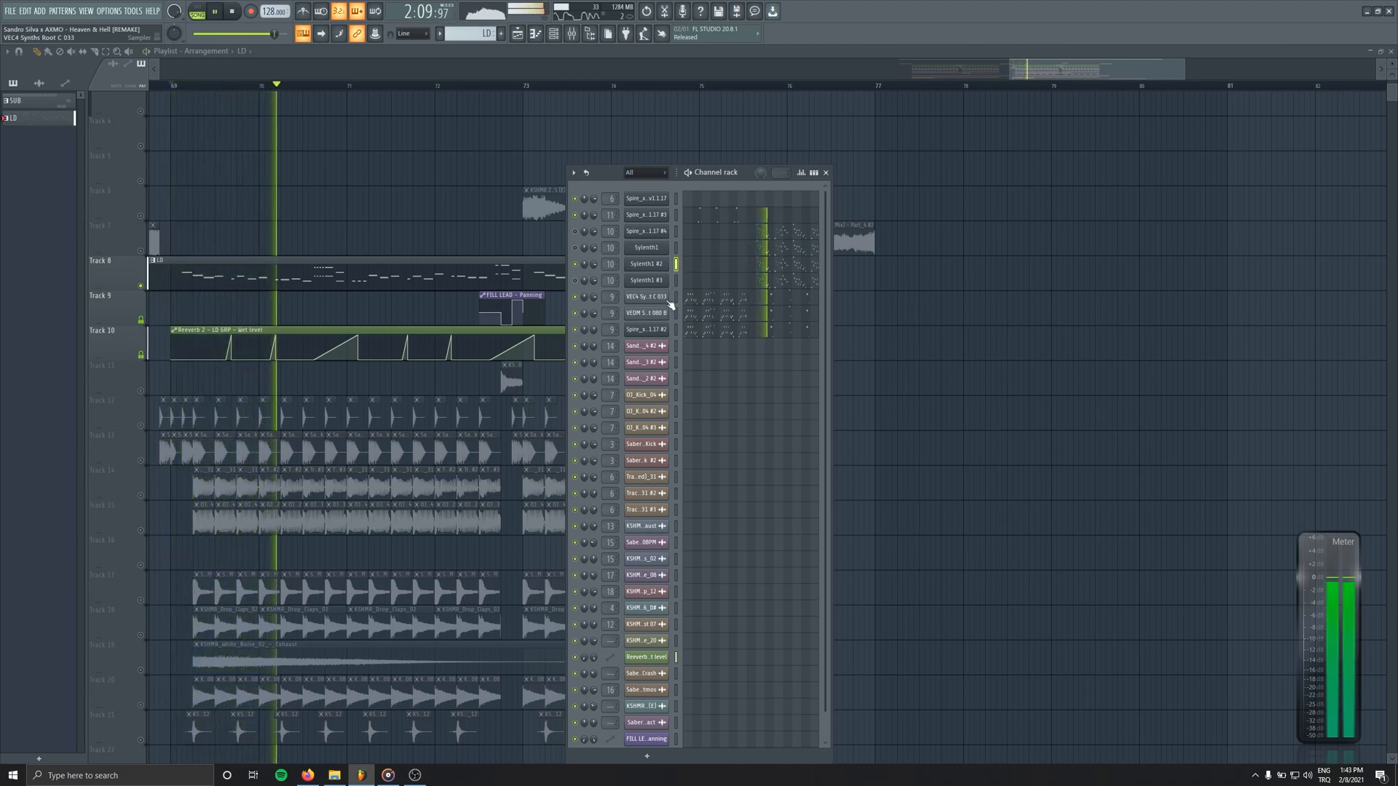
key(space)
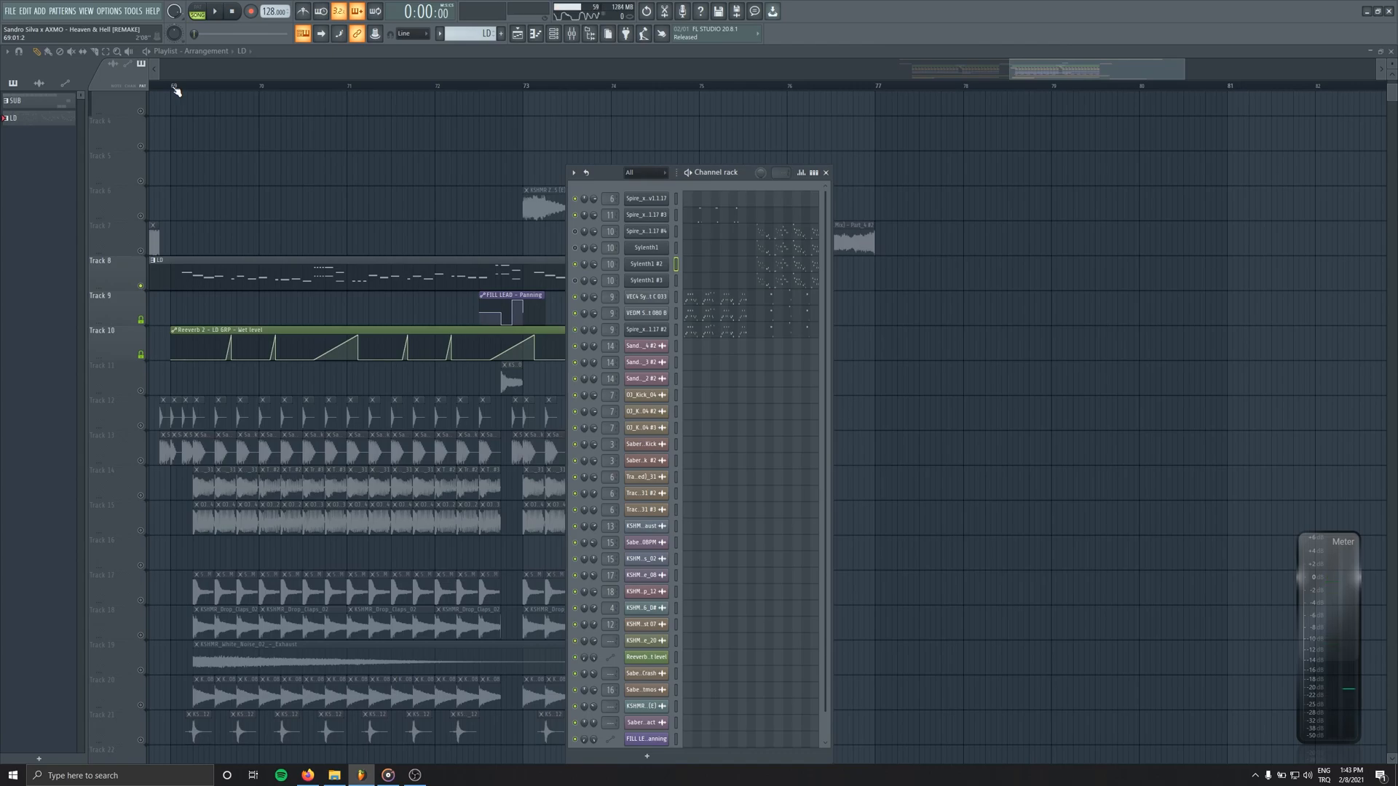
Open Sylenth1 #3 of the SAW track, audition its SaberZ Lead 2 sound with a few notes and close it
click(642, 281)
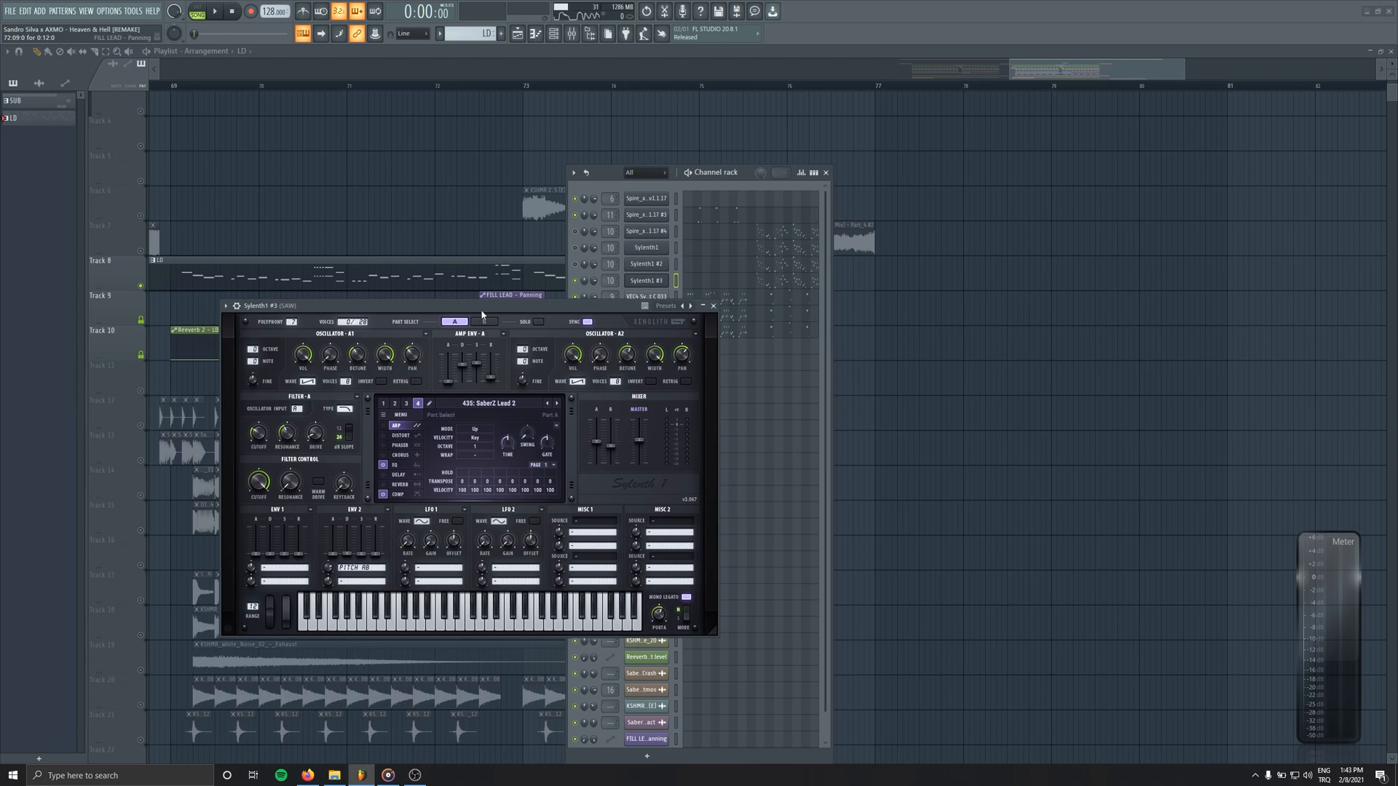
key(q)
key(o)
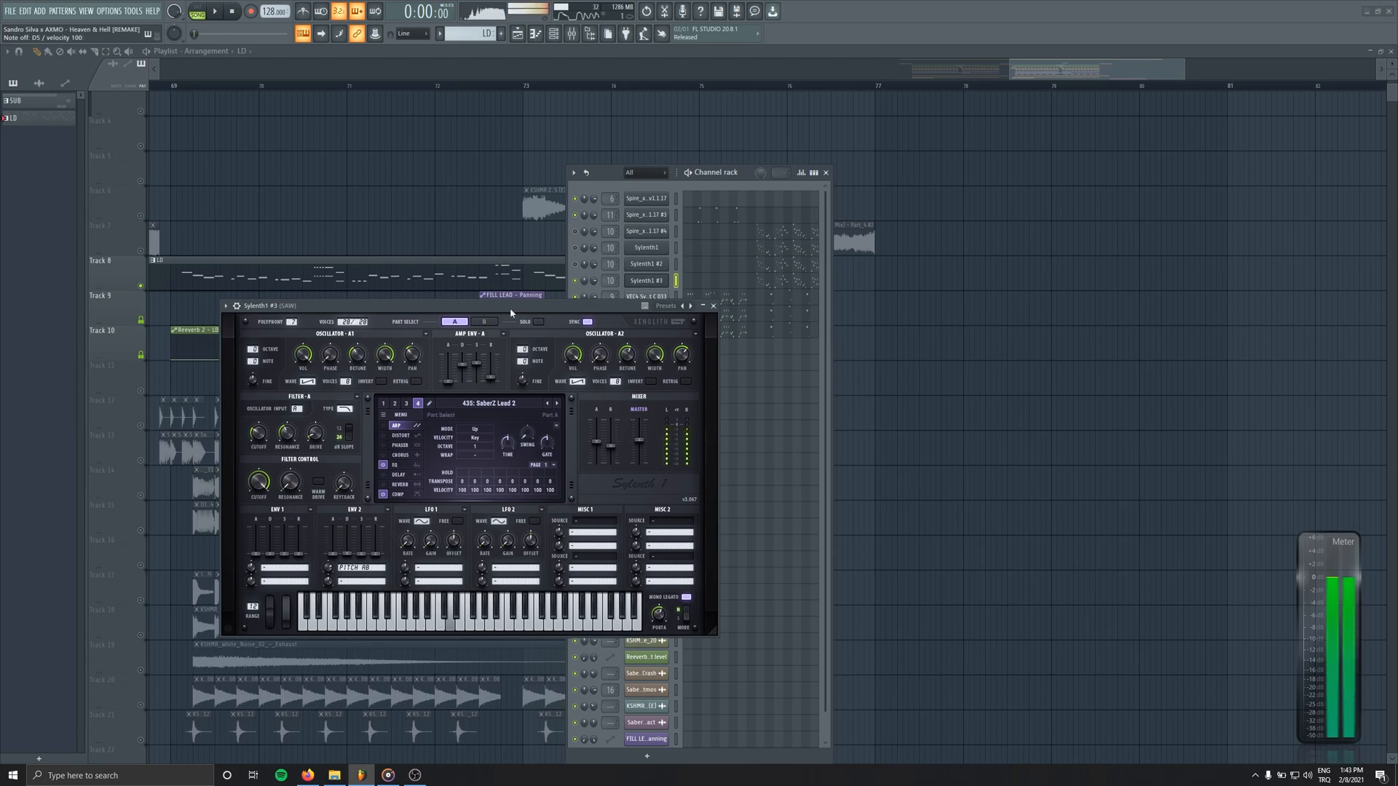
key(x)
click(713, 306)
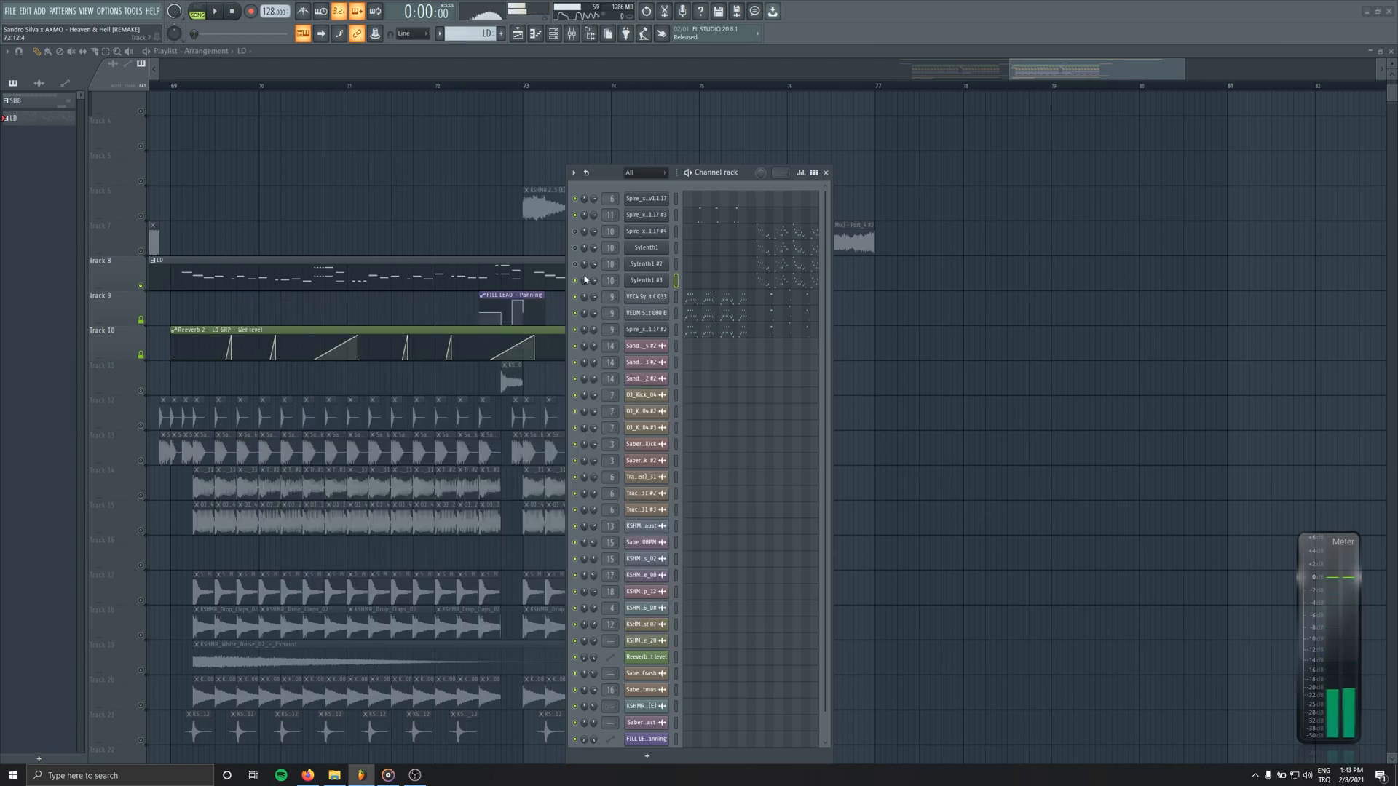
Play the second lead section from bar 69 with all SAW layers together and the channel rack shown
click(174, 87)
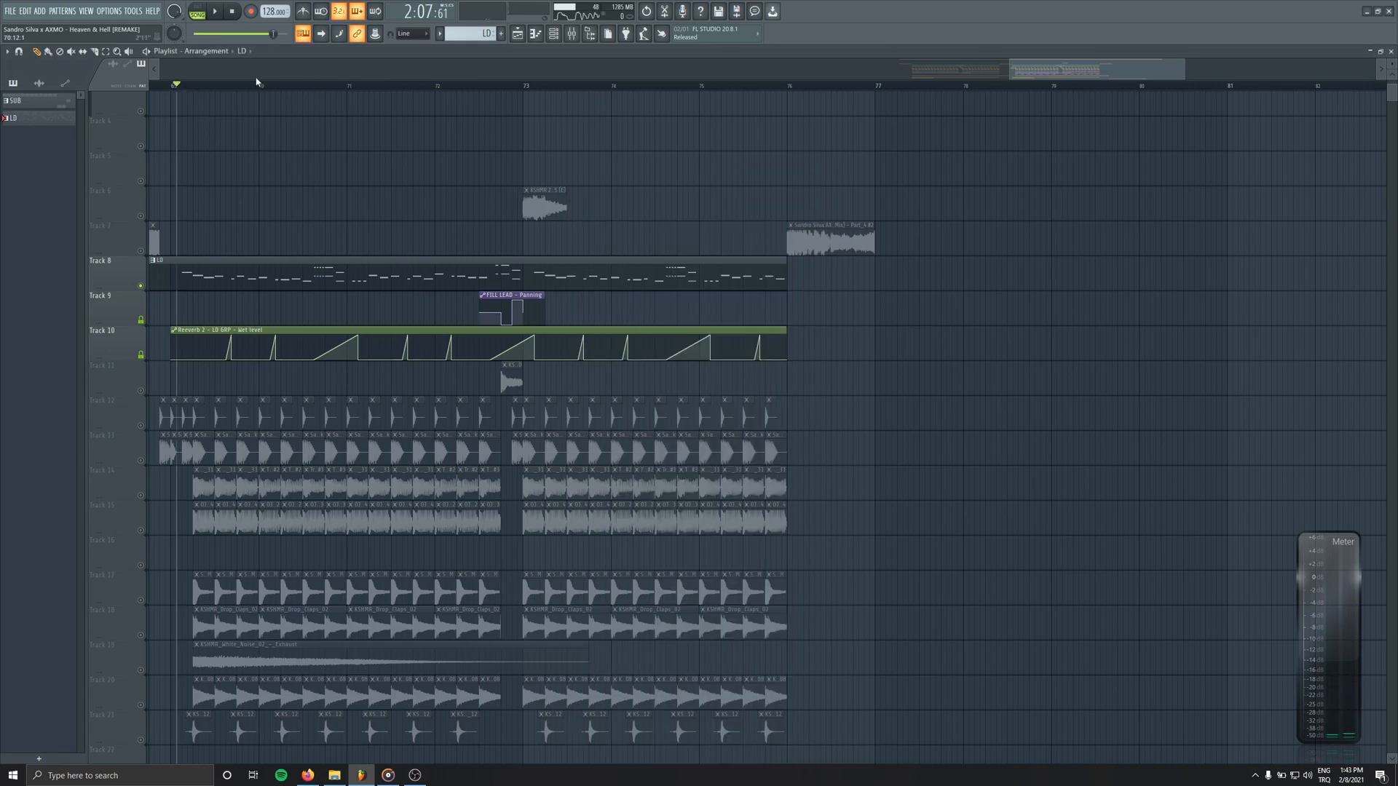
click(172, 86)
key(space)
click(554, 34)
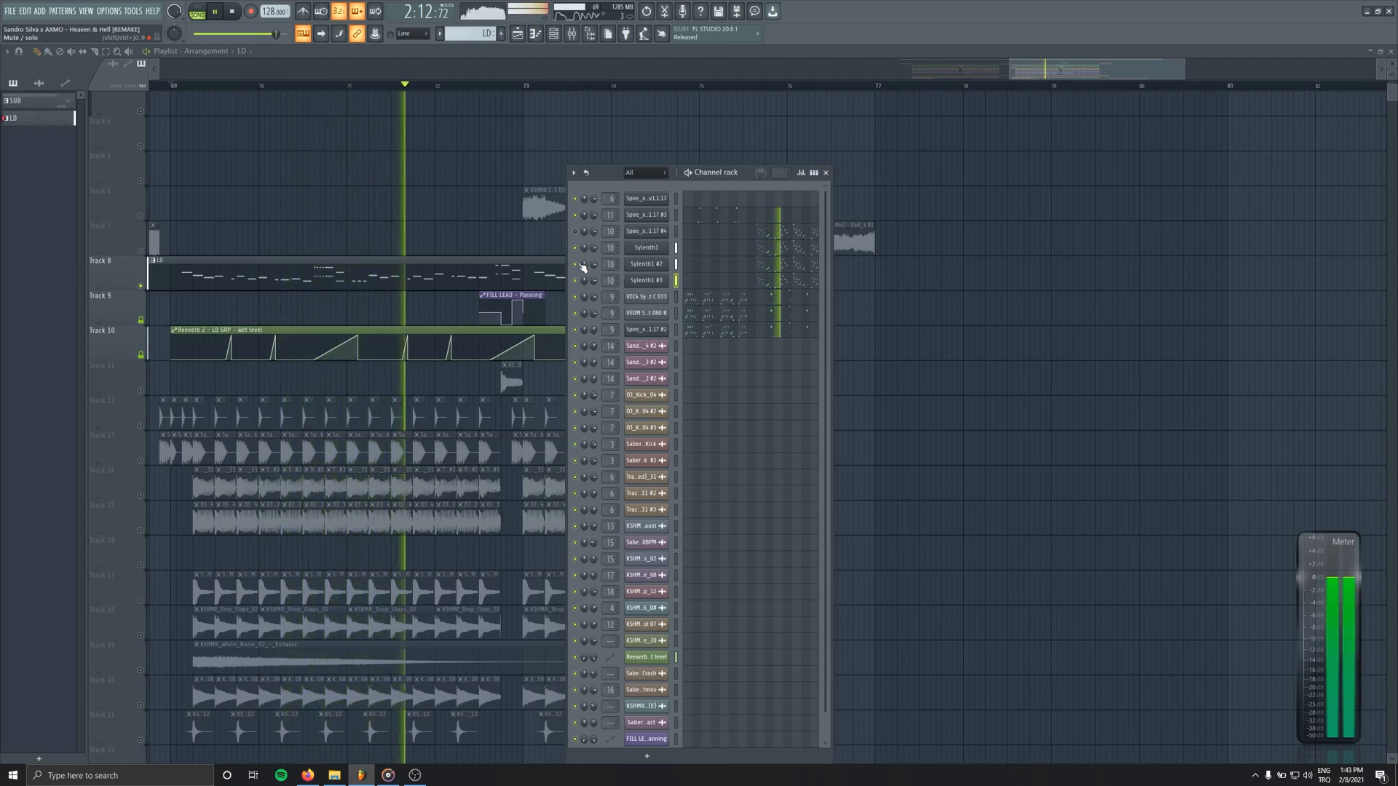
click(575, 231)
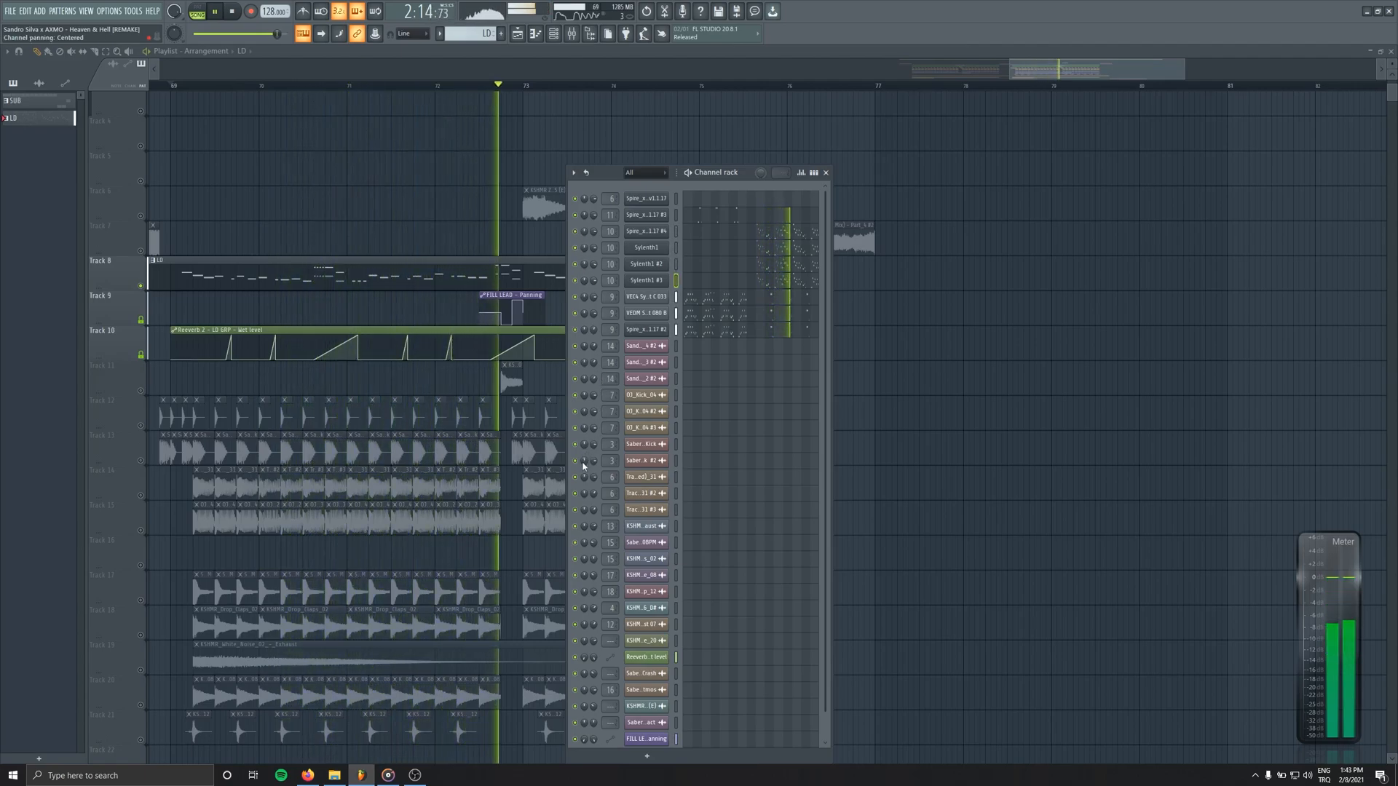
Show the mixer with the SAW track's effects and stop playback
key(F9)
click(232, 12)
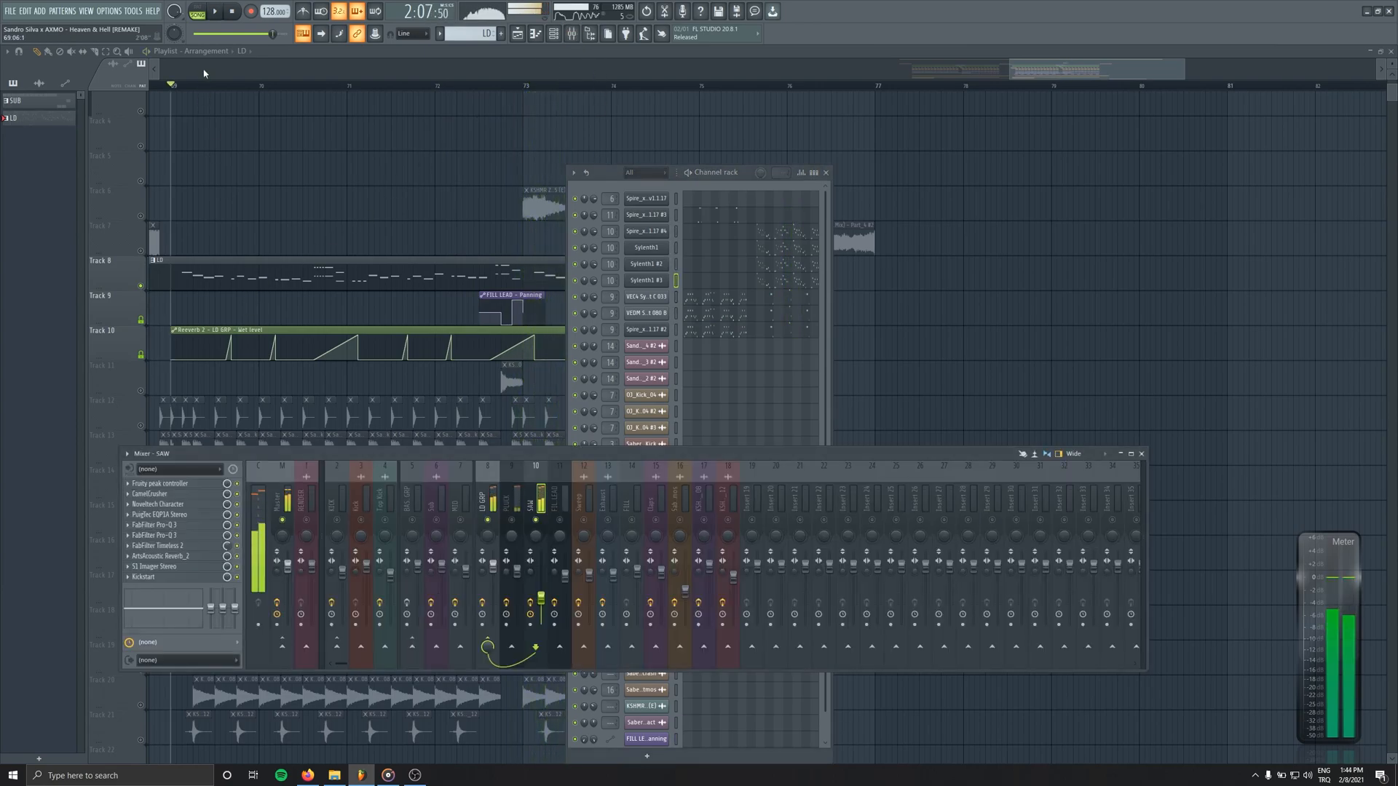
click(232, 11)
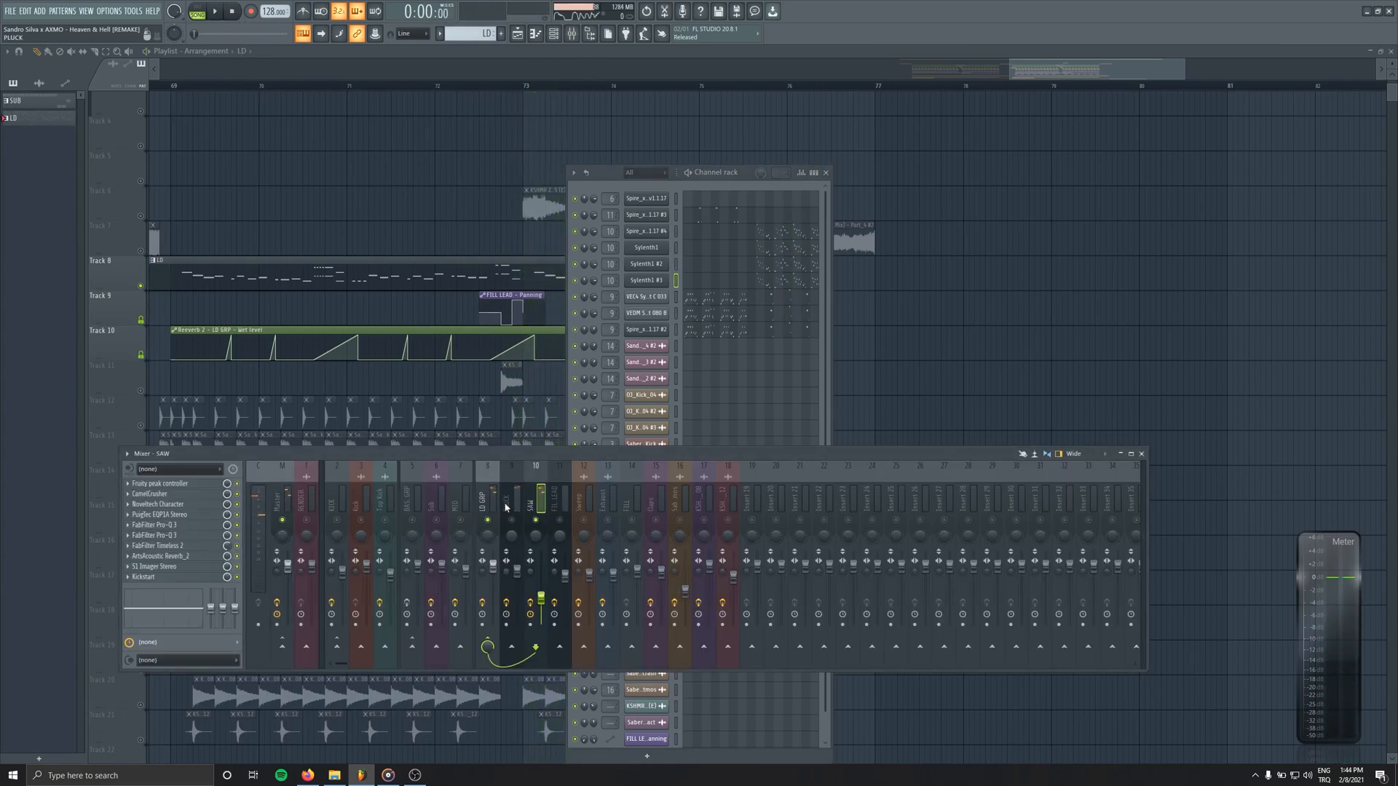
Inspect the CamelCrusher, Noveltech Character and PuigTec EQP1A settings on the SAW track and close them
click(157, 494)
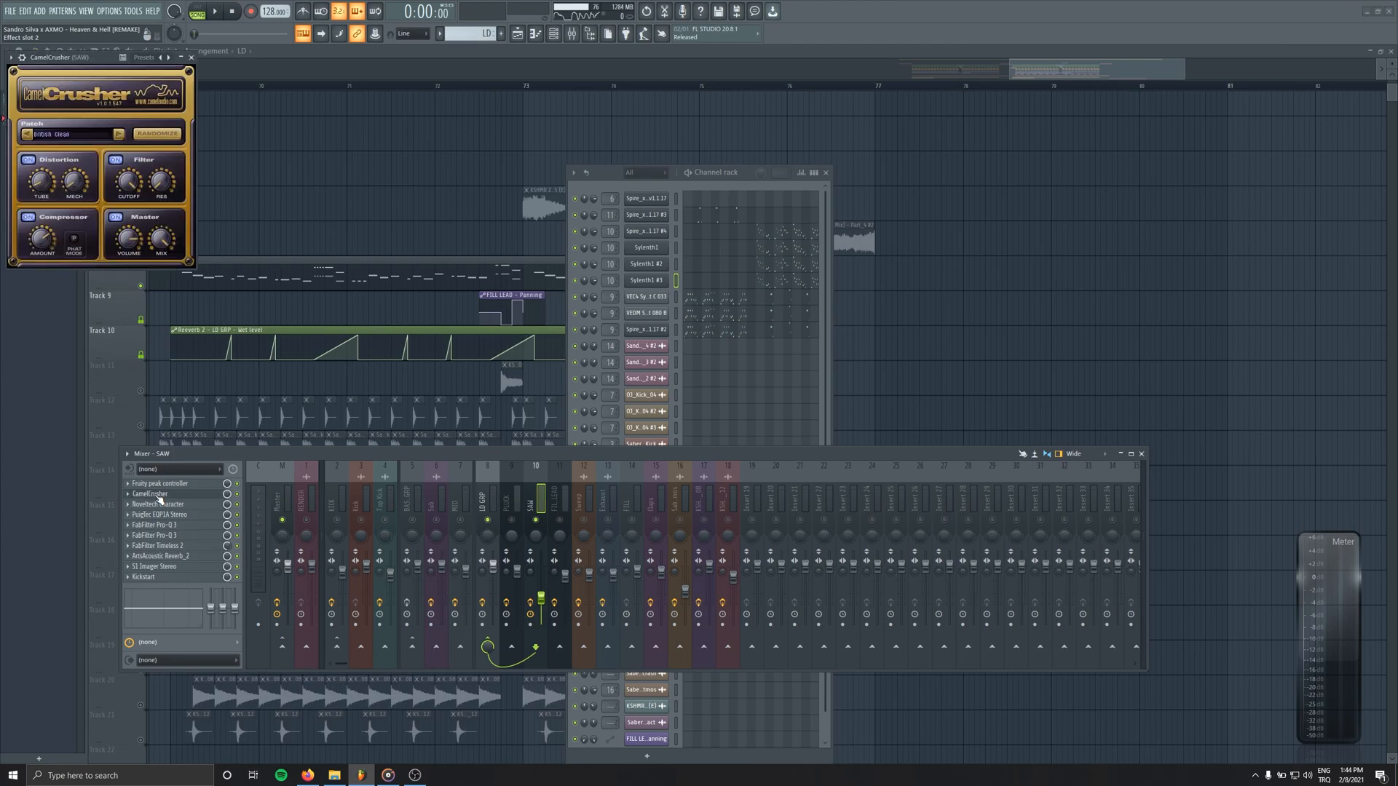
click(157, 495)
click(162, 504)
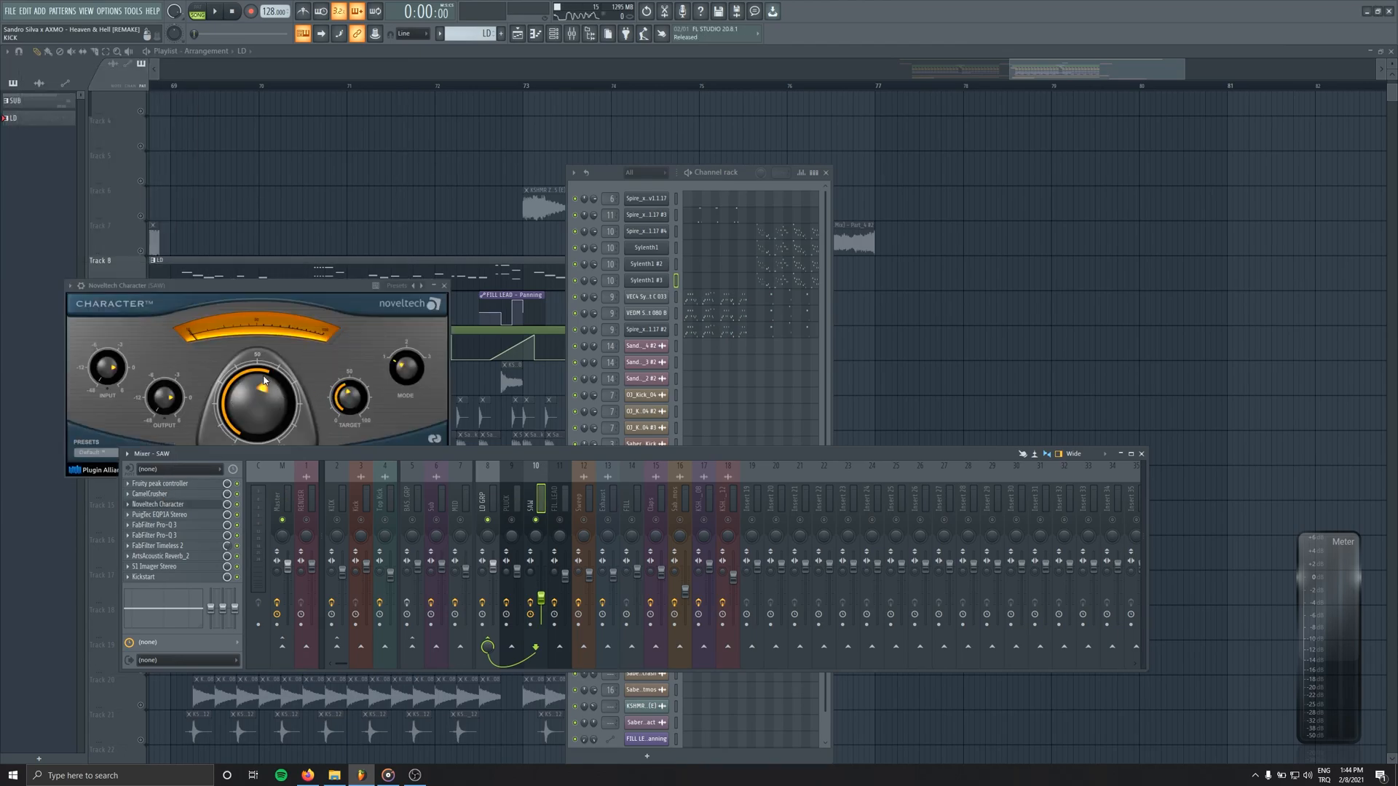
click(444, 288)
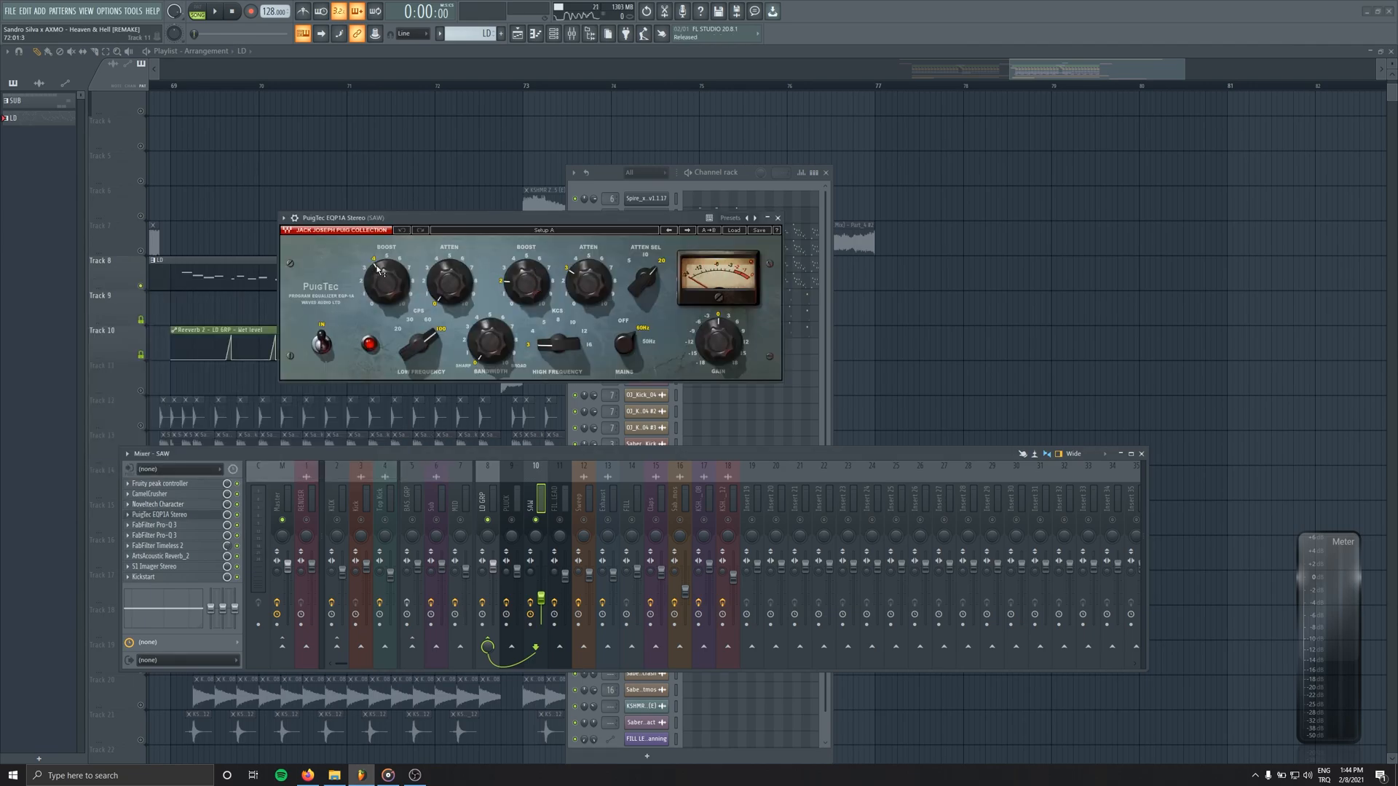
click(778, 218)
Compare the curves of the two FabFilter Pro-Q 3 equalizers on the SAW track and close both
click(186, 532)
click(189, 536)
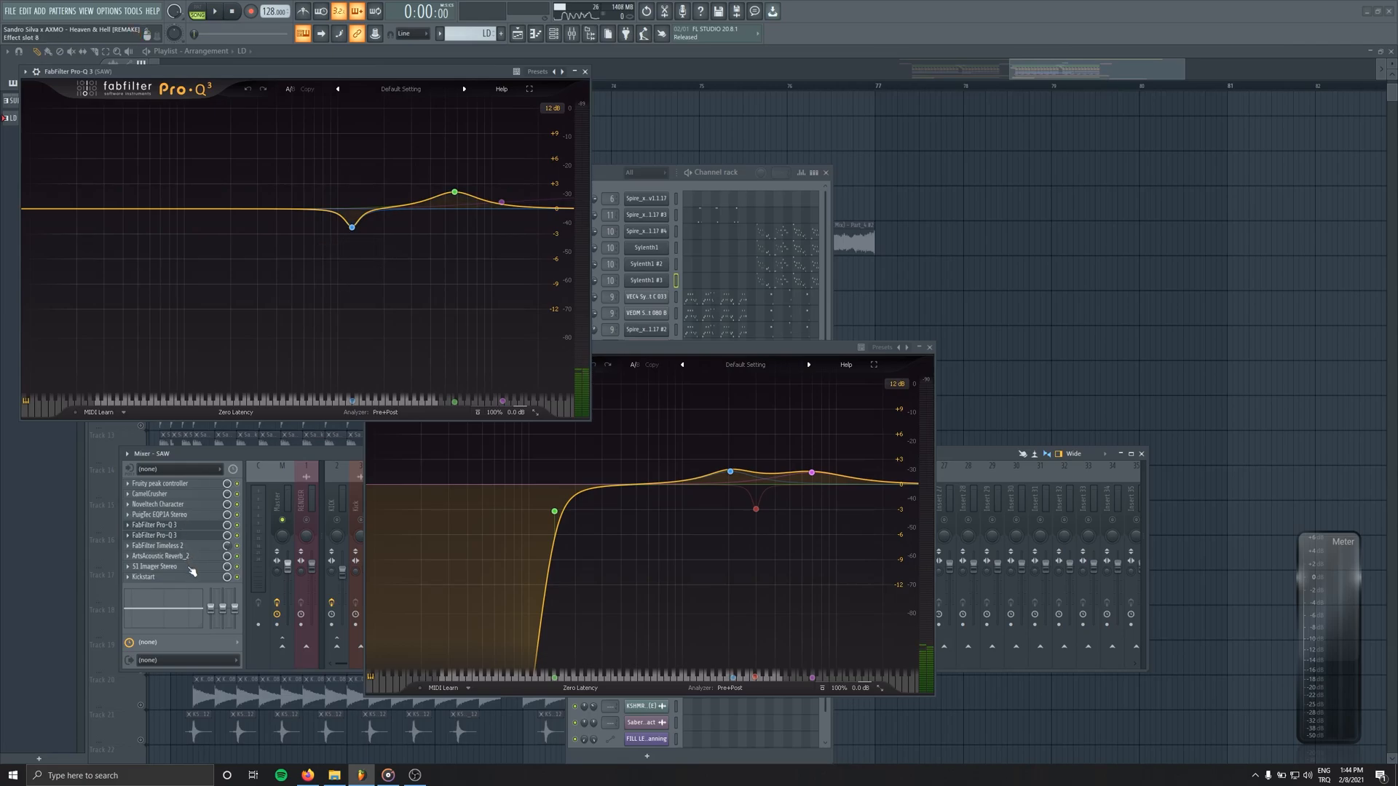
click(930, 347)
click(585, 72)
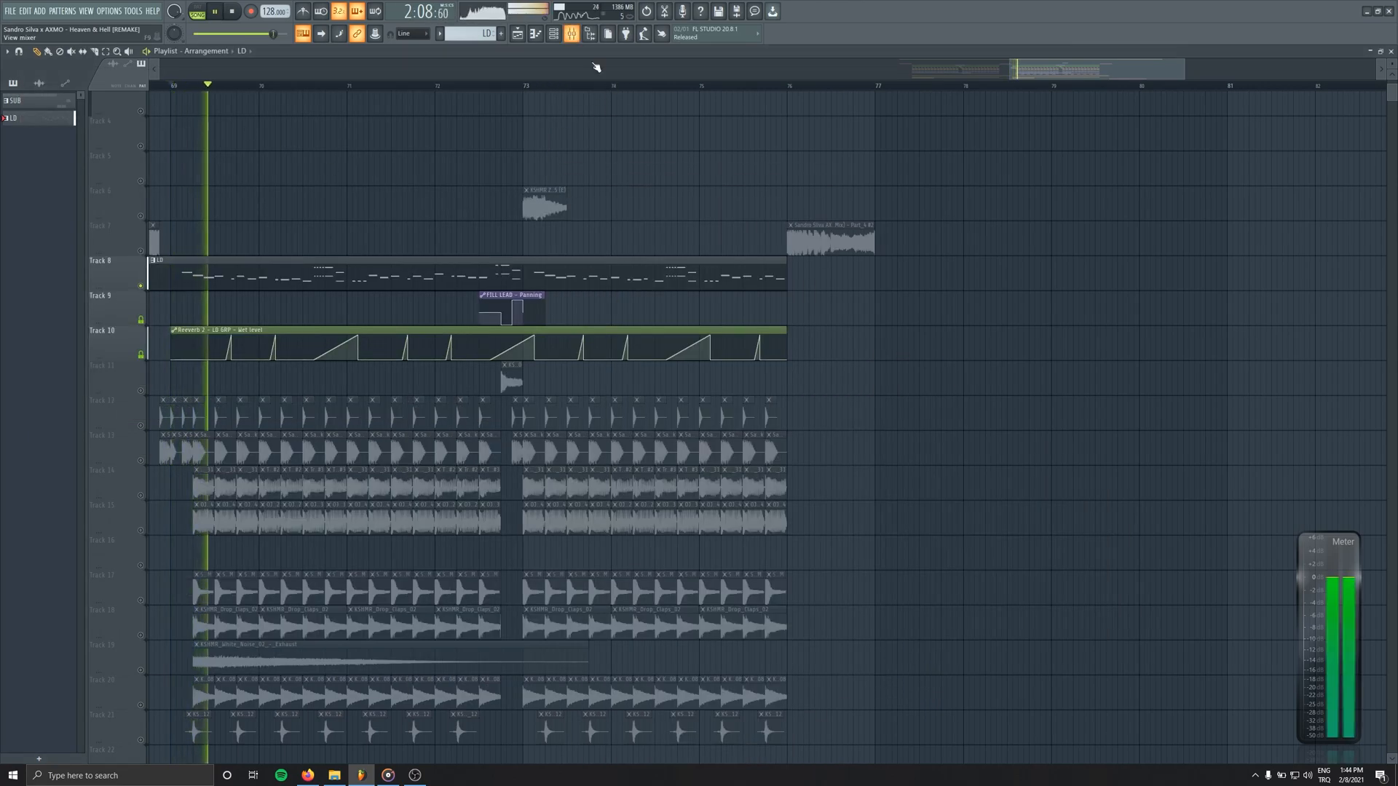
View the mixer and the channel rack while the second lead section plays, and bring the playlist back
click(571, 34)
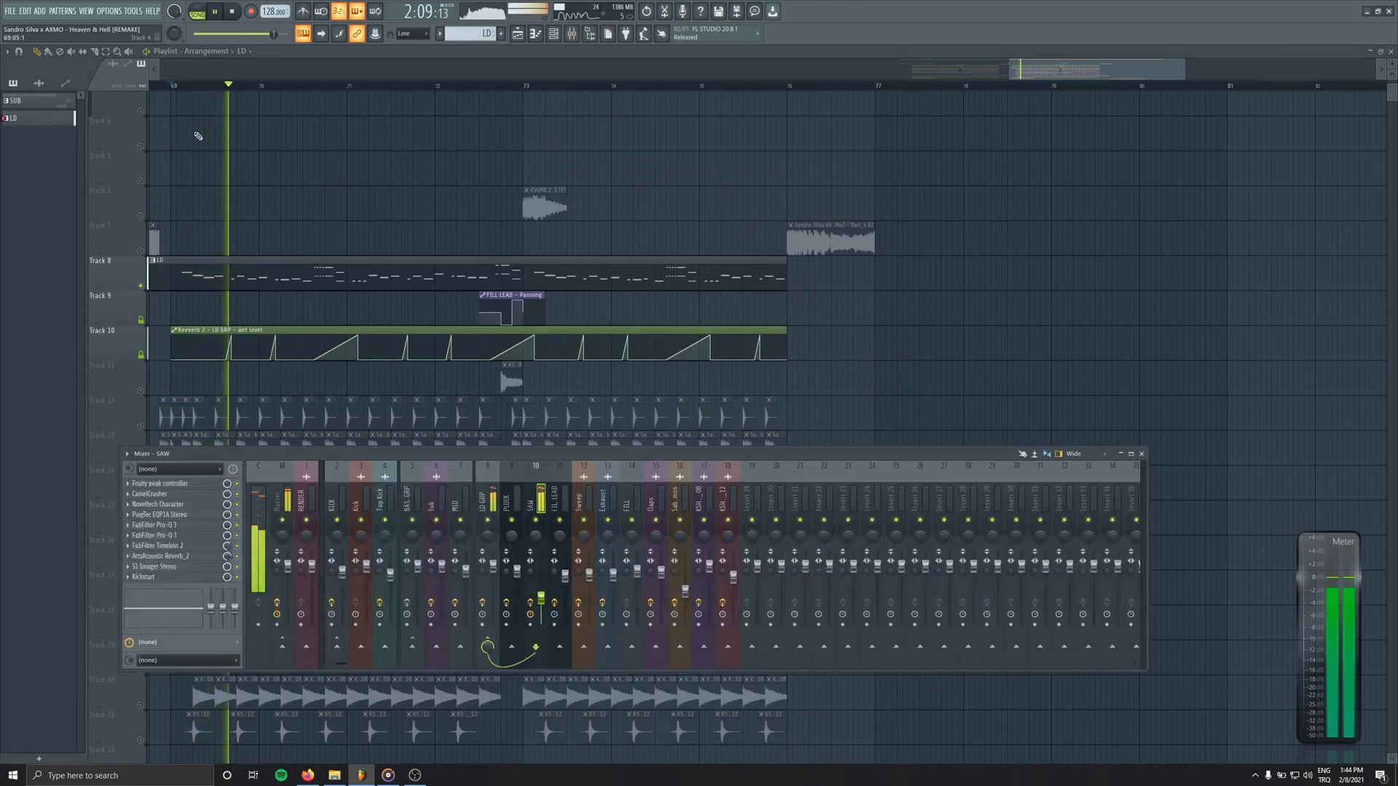
key(F12)
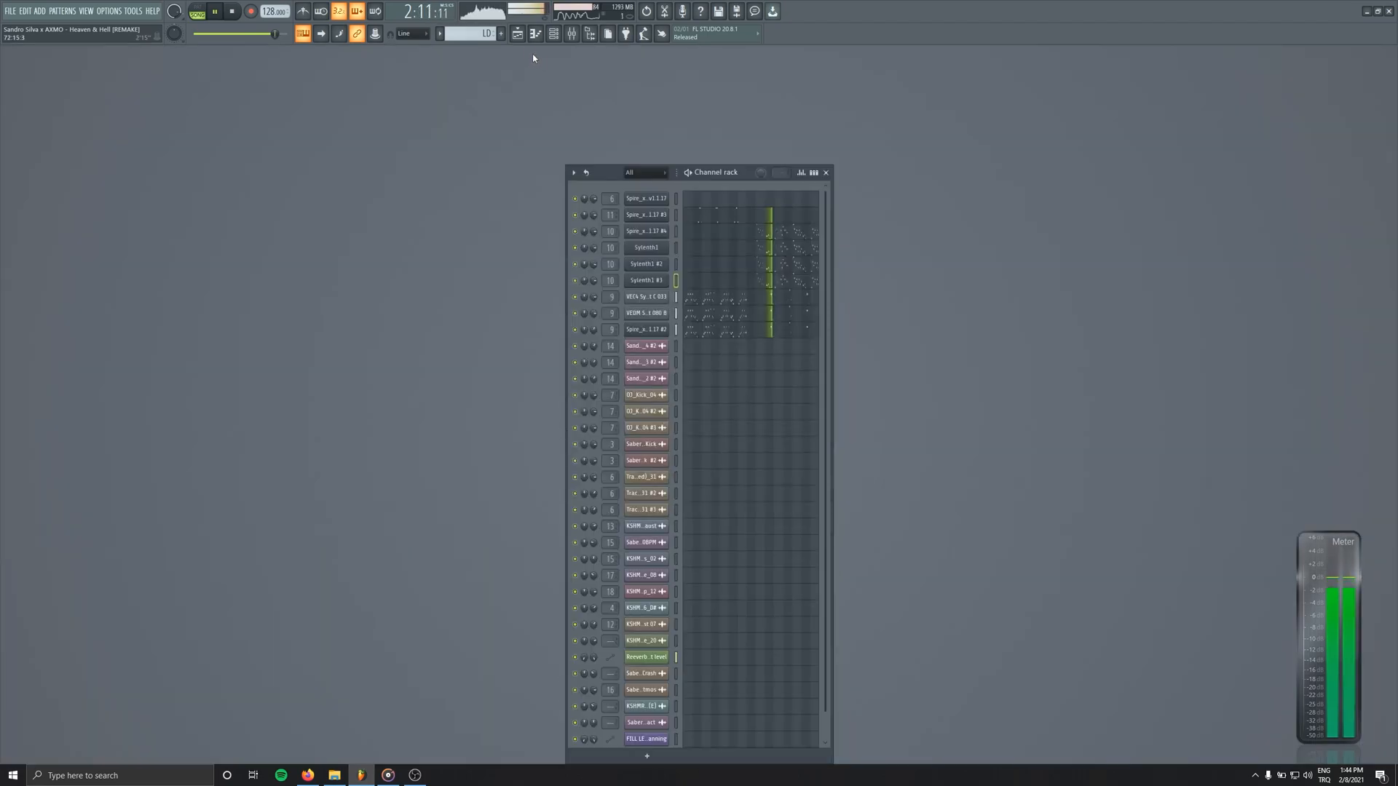
click(517, 36)
click(133, 10)
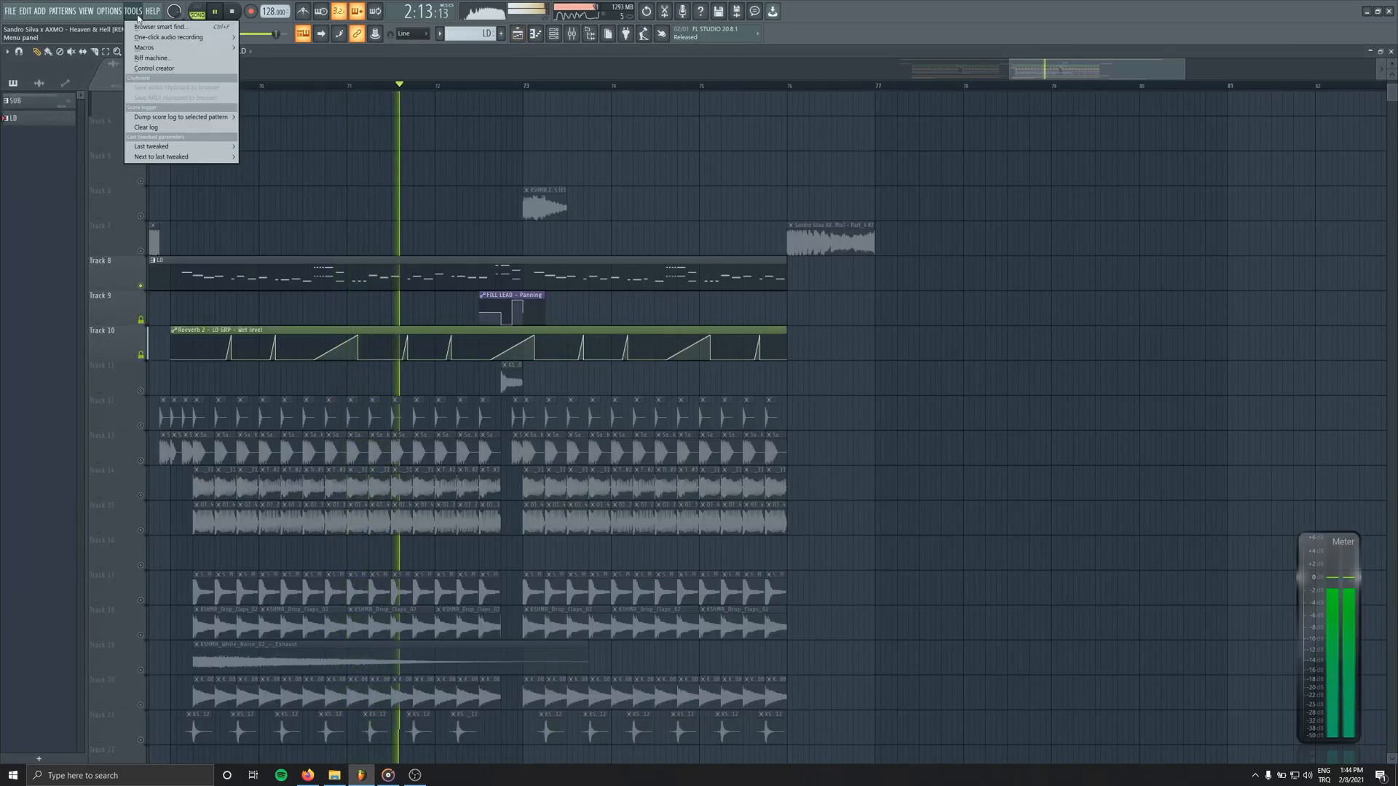
mouse_move(230, 58)
click(320, 128)
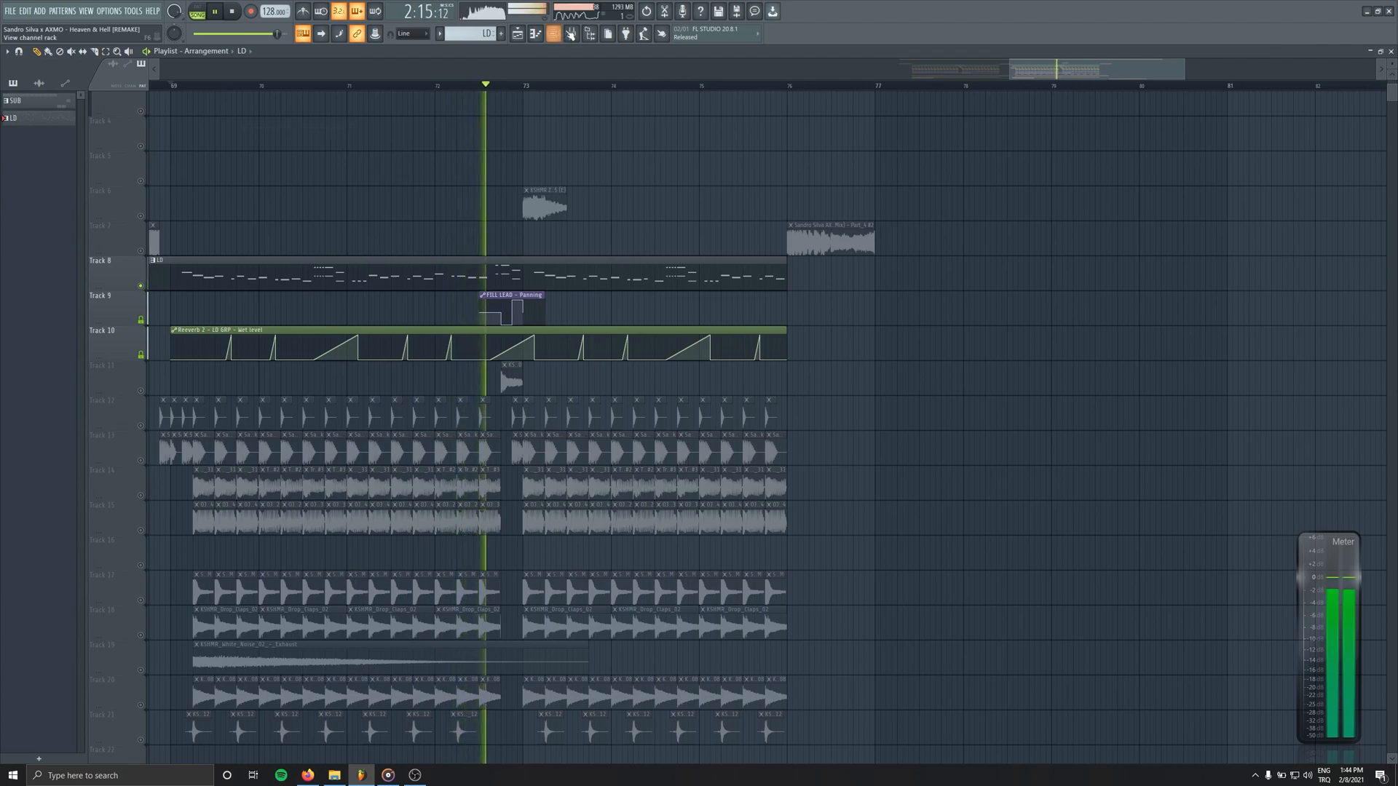
Show the mixer, replay the second lead section from bar 69 through to its end and stop playback
click(571, 34)
key(space)
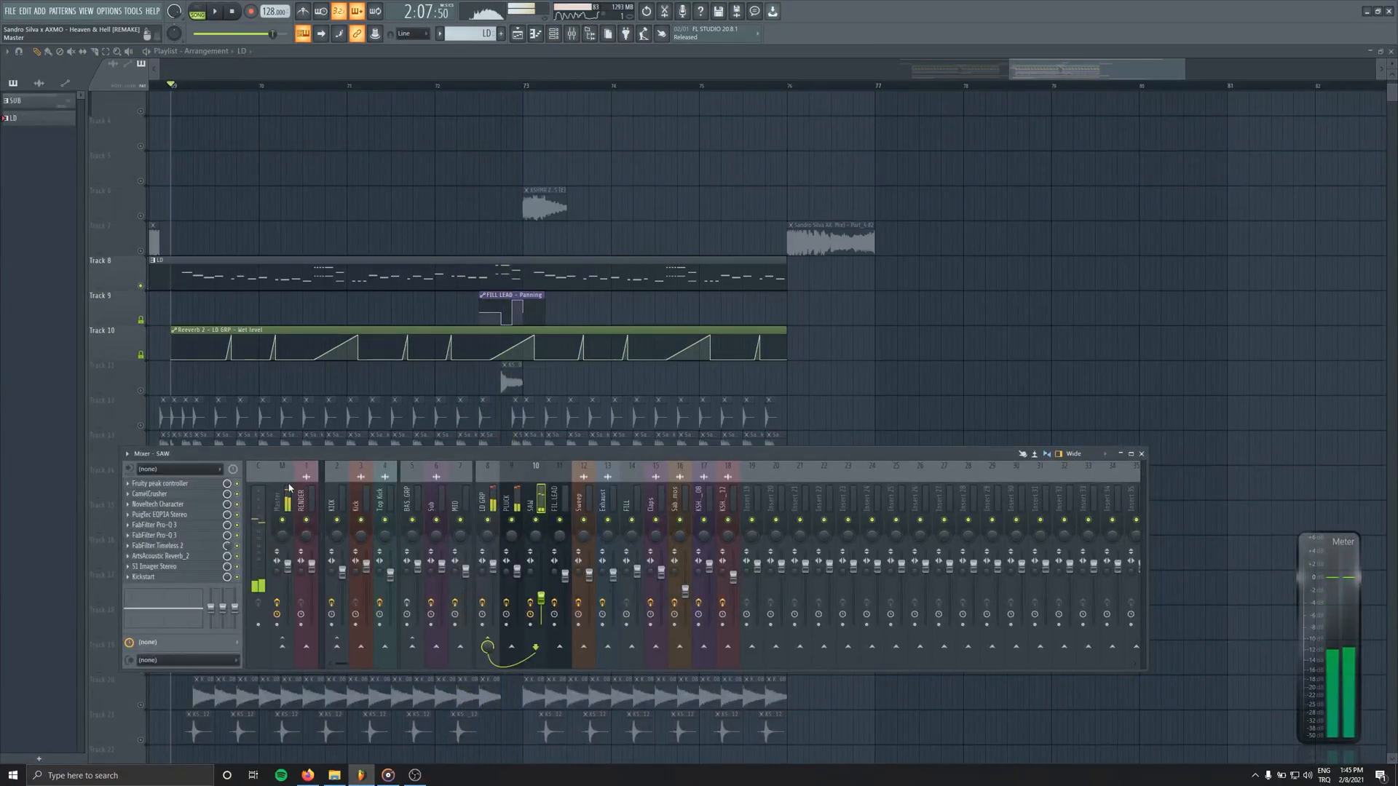
key(space)
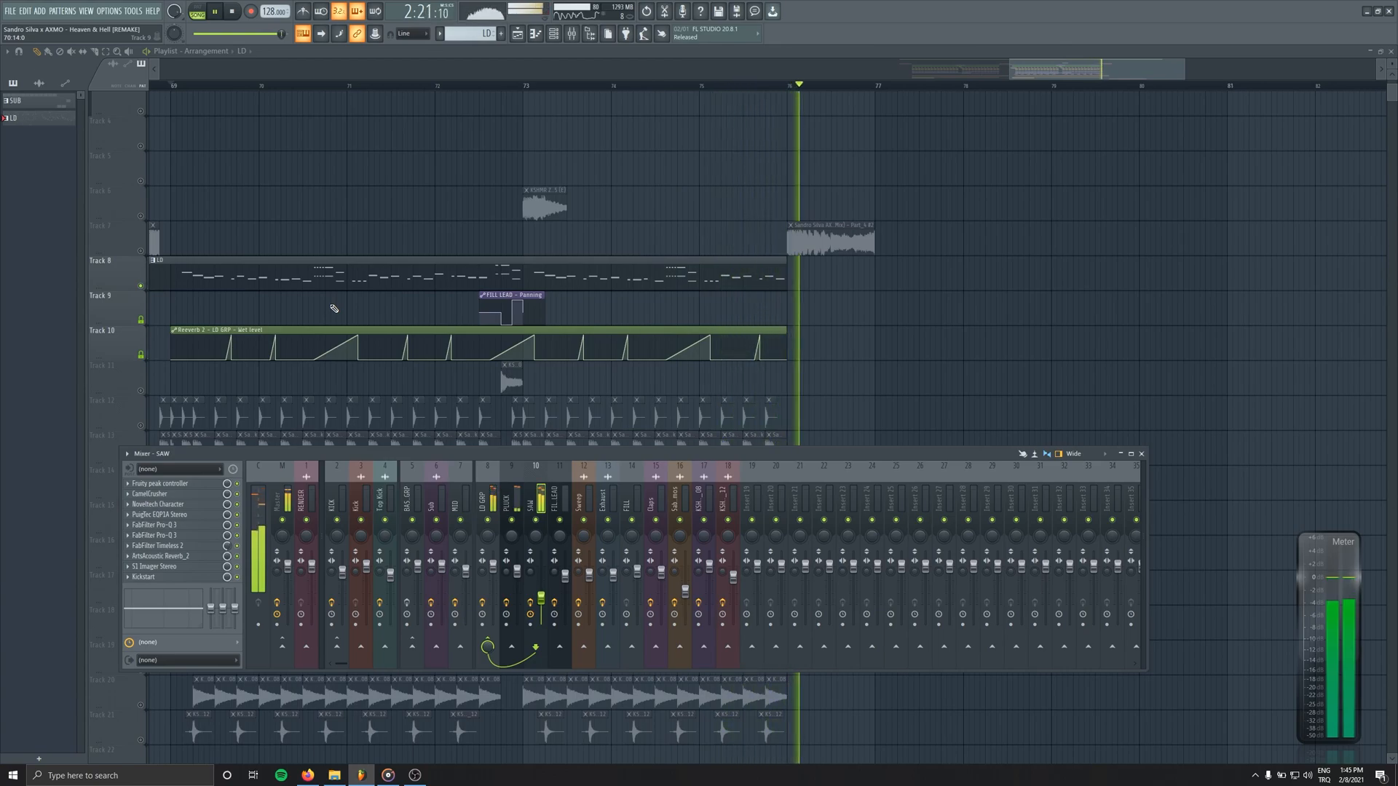
click(232, 13)
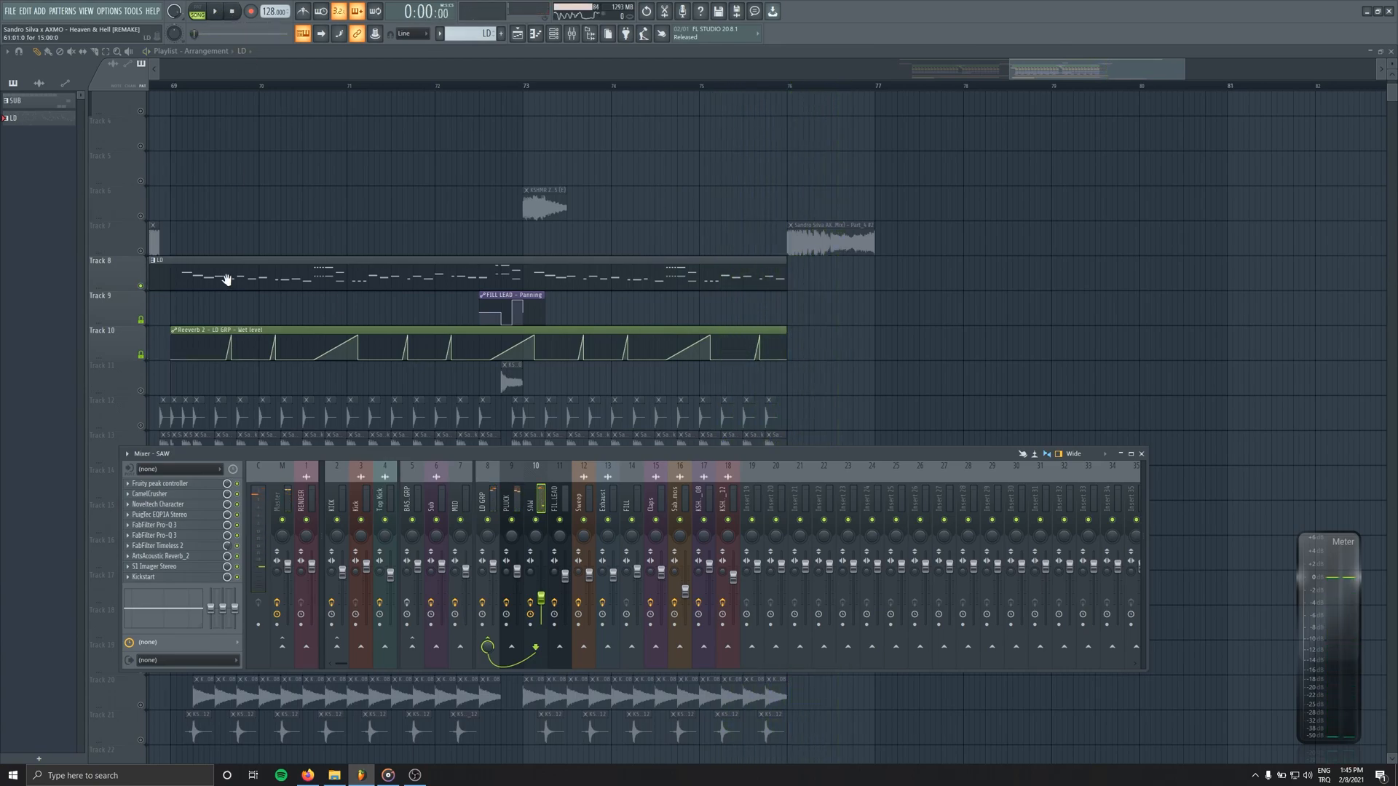
Show both drop halves in the playlist, set the song position to bar 61 and select the Master track
drag(227, 280, 403, 365)
scroll(404, 363, down, 3)
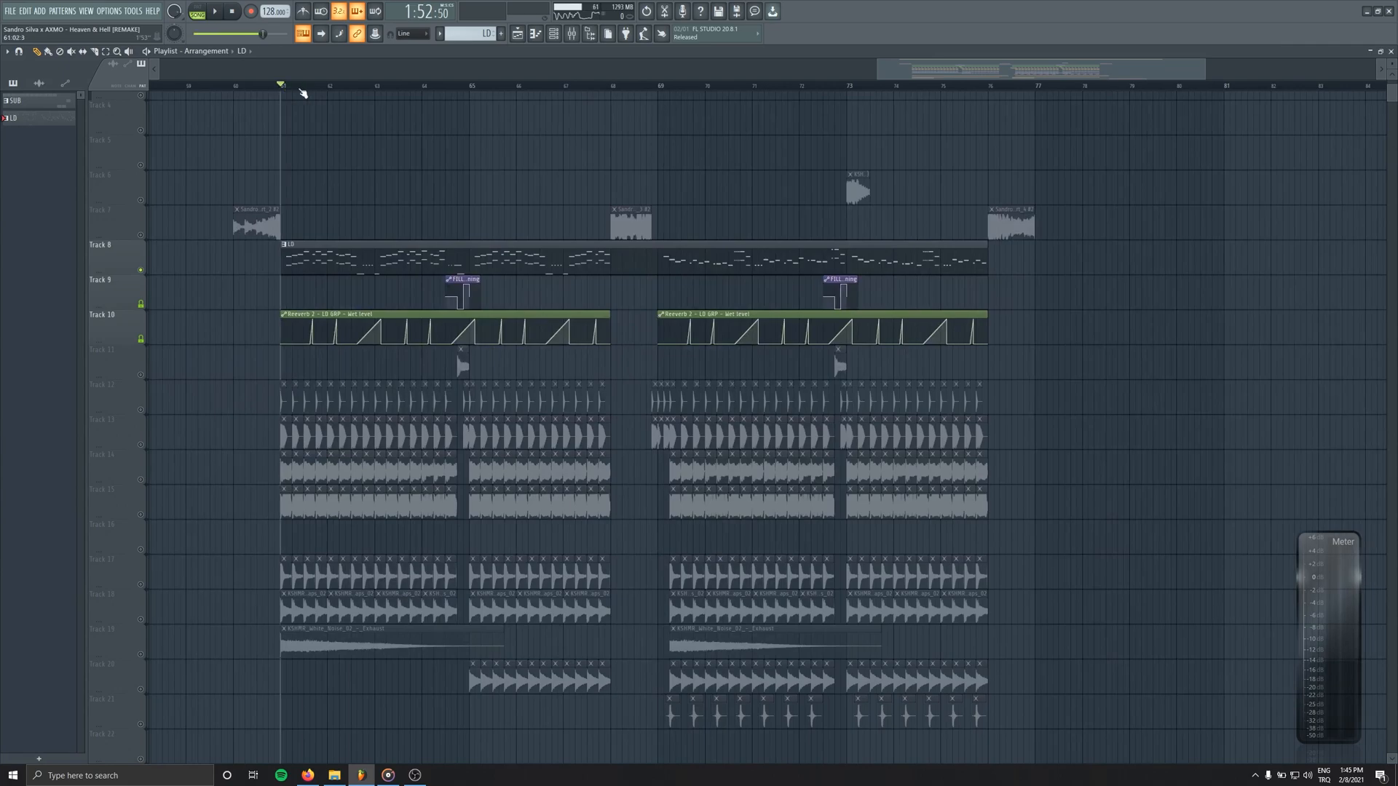
click(586, 32)
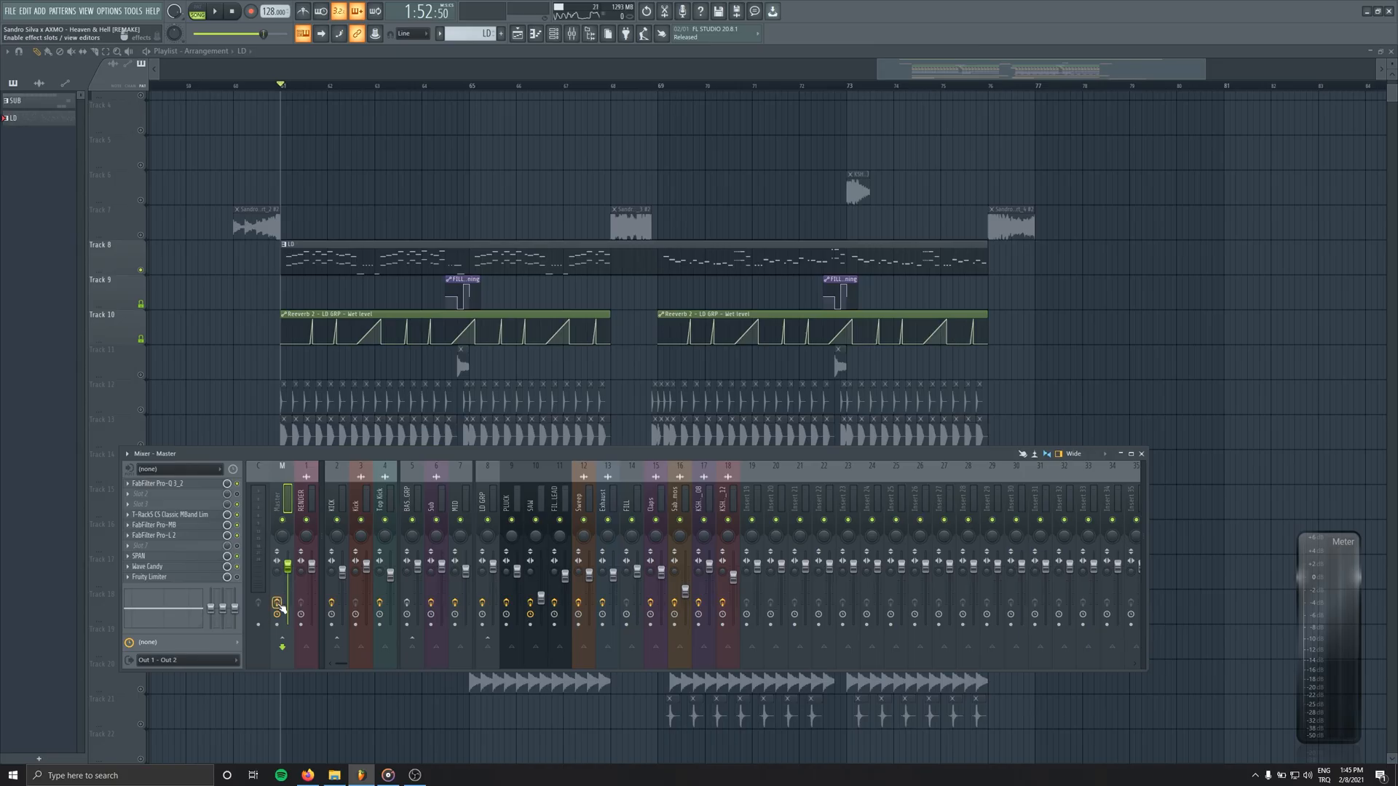
Play the drop from bar 61 with the Master effects bypassed, replay it with them enabled, and stop
key(space)
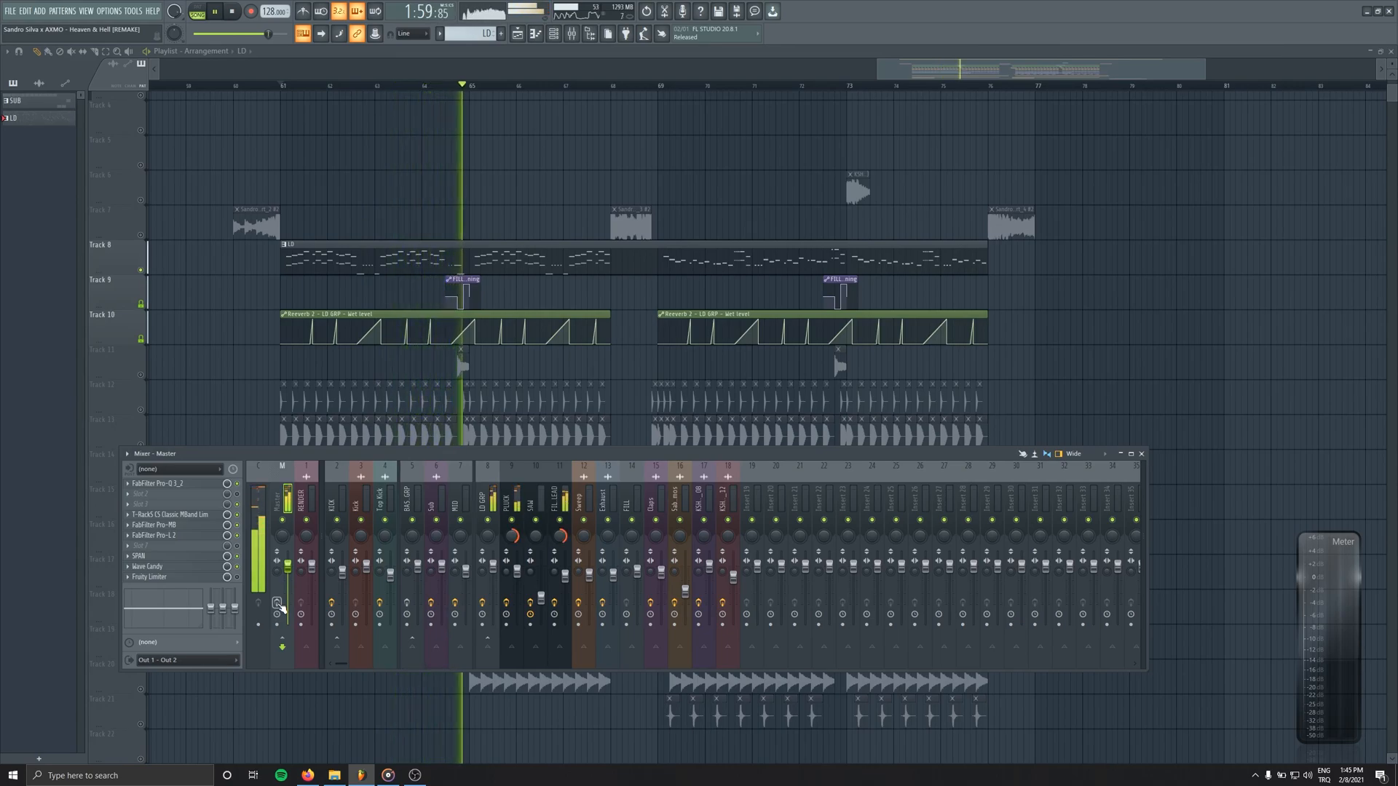
key(space)
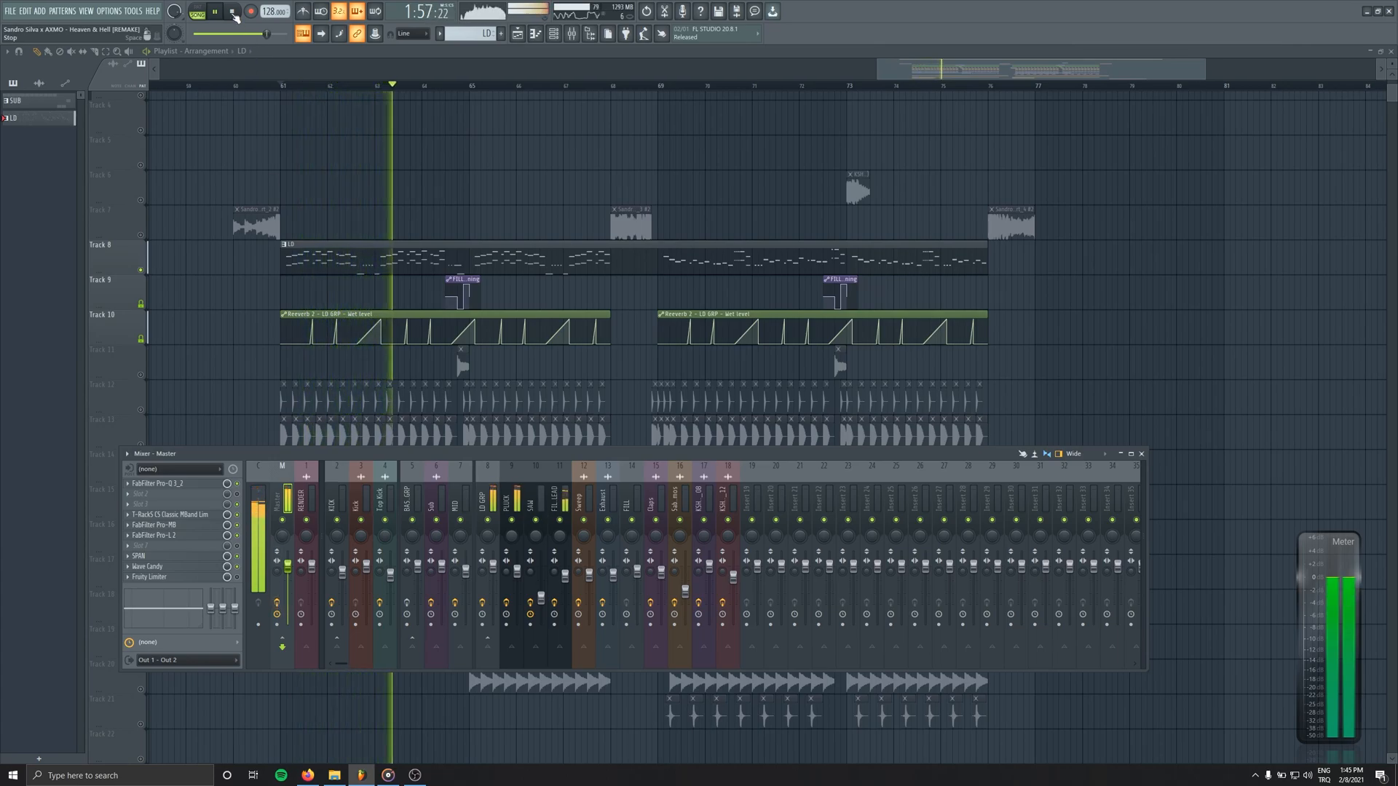
click(233, 12)
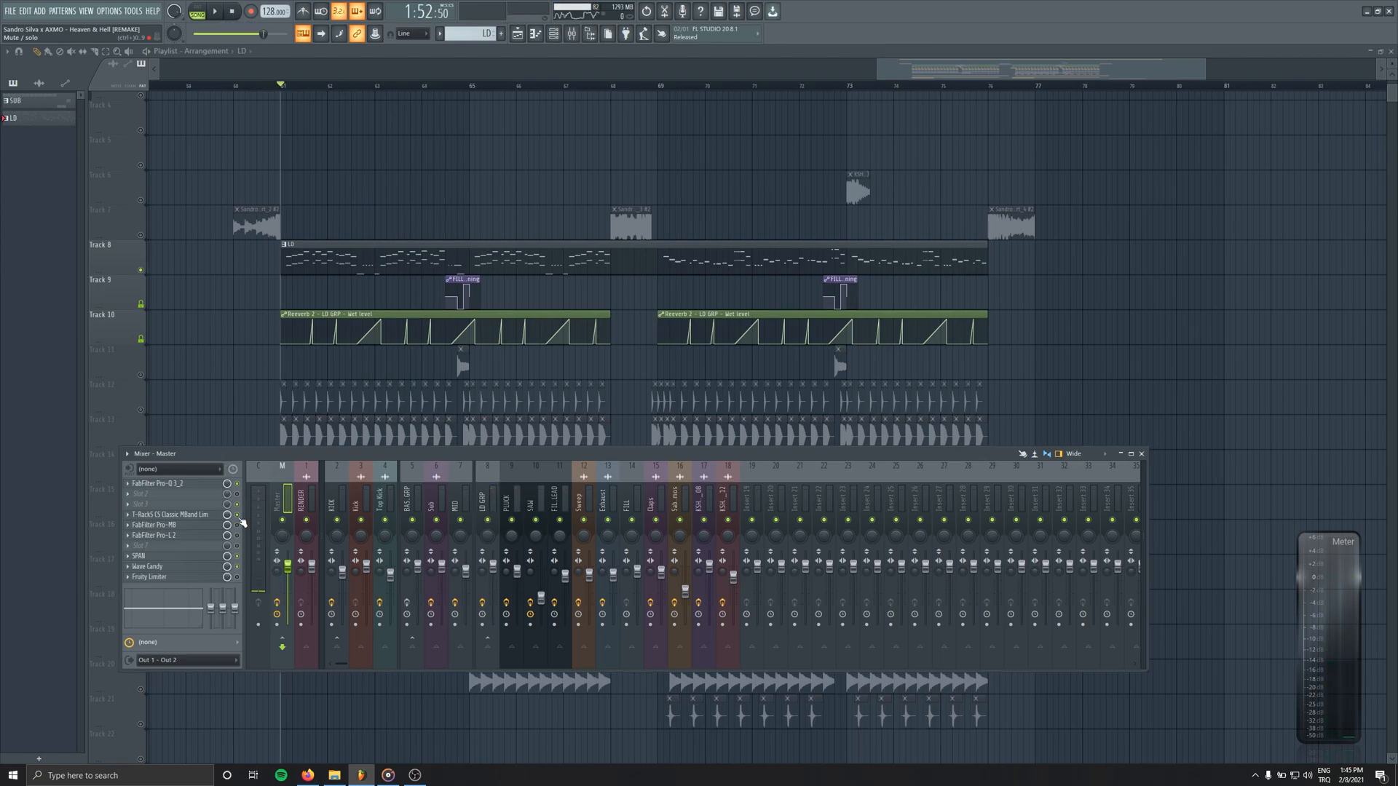
Examine the FabFilter Pro-Q 3 low and high cuts and output level on the Master track and close it
click(151, 484)
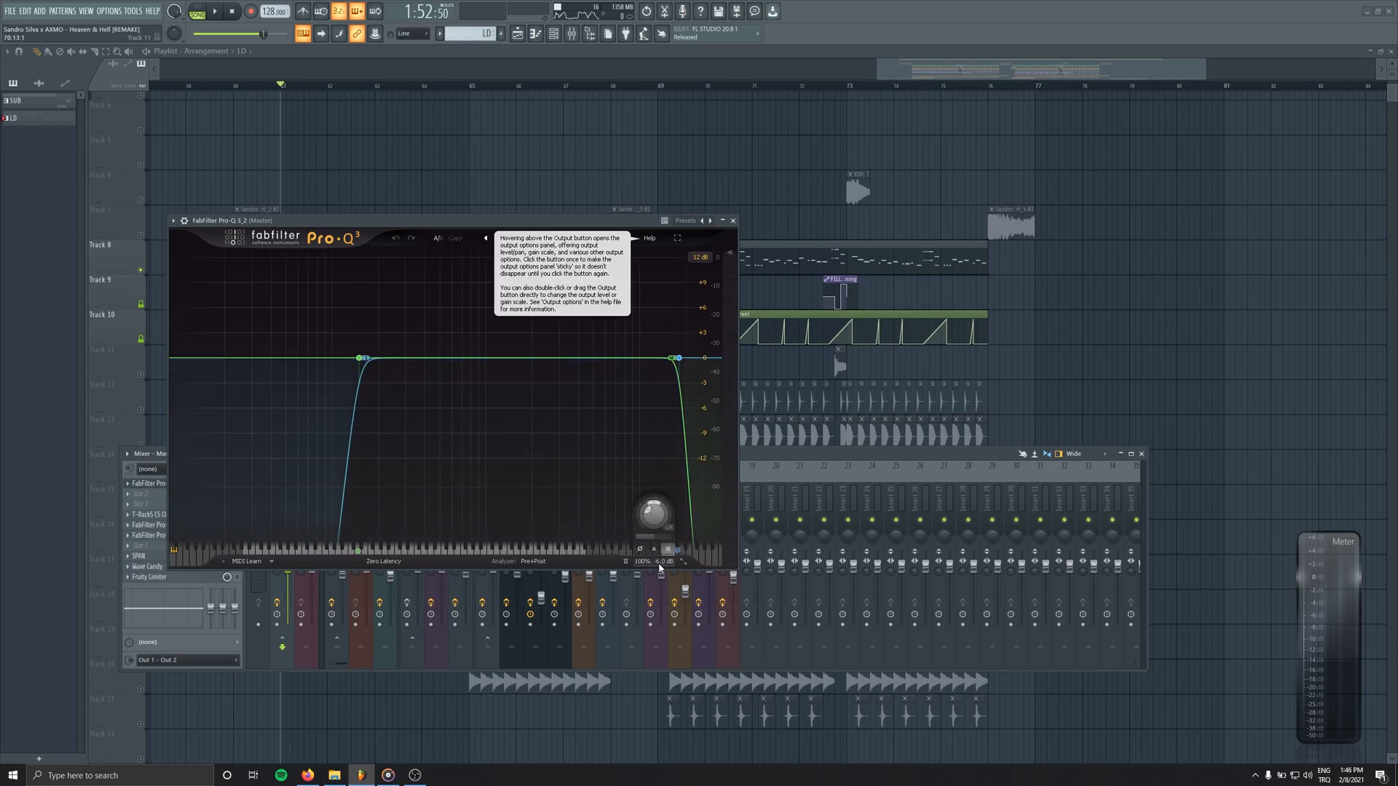
drag(445, 222, 545, 216)
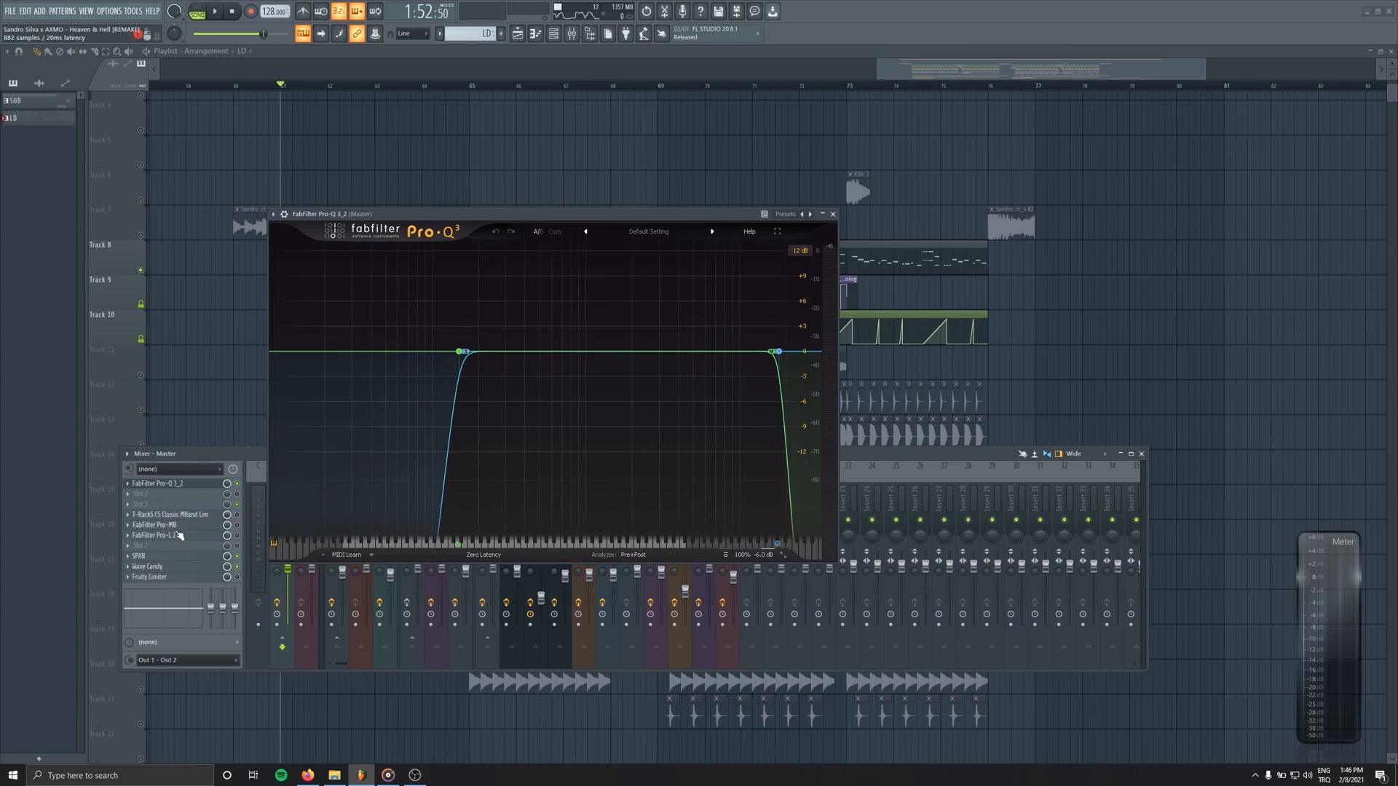
drag(555, 214, 538, 191)
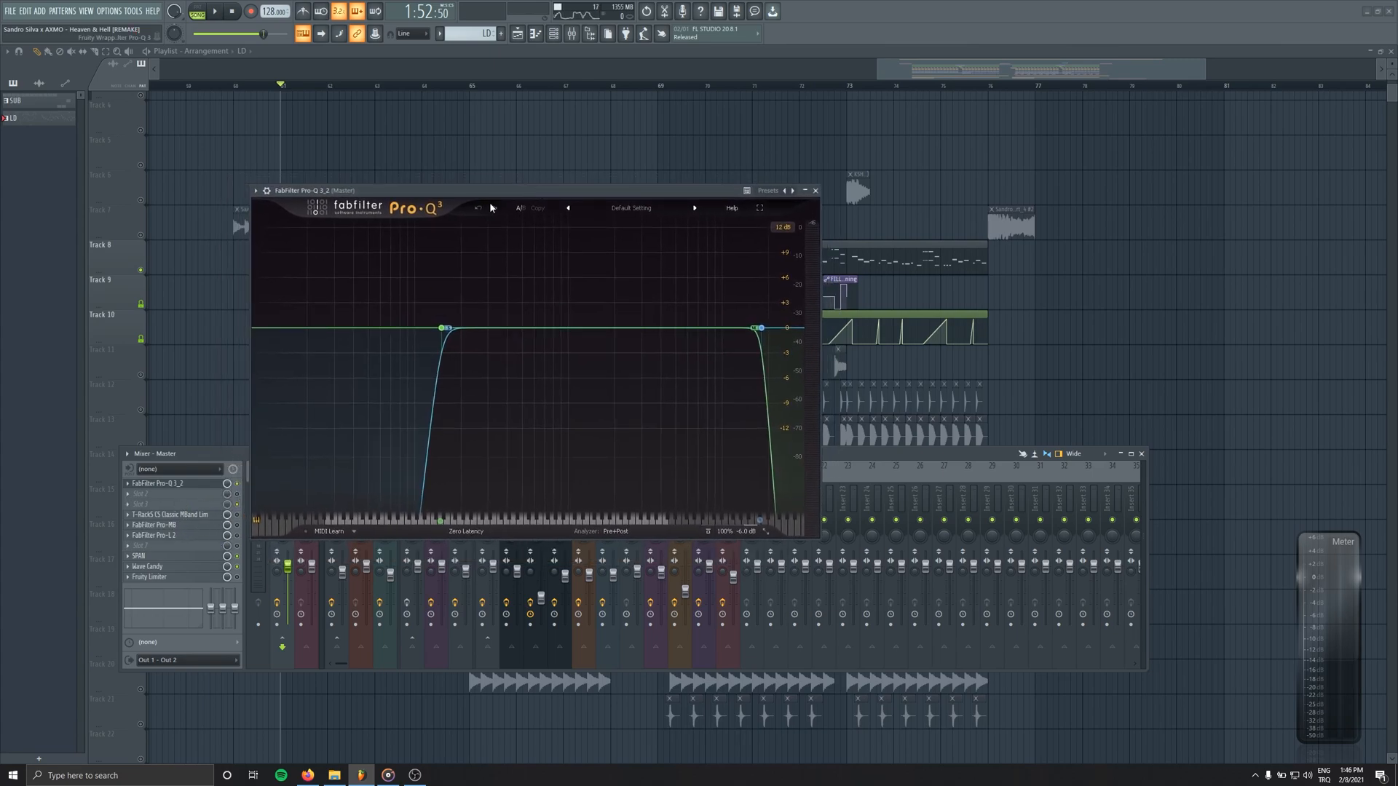
click(816, 190)
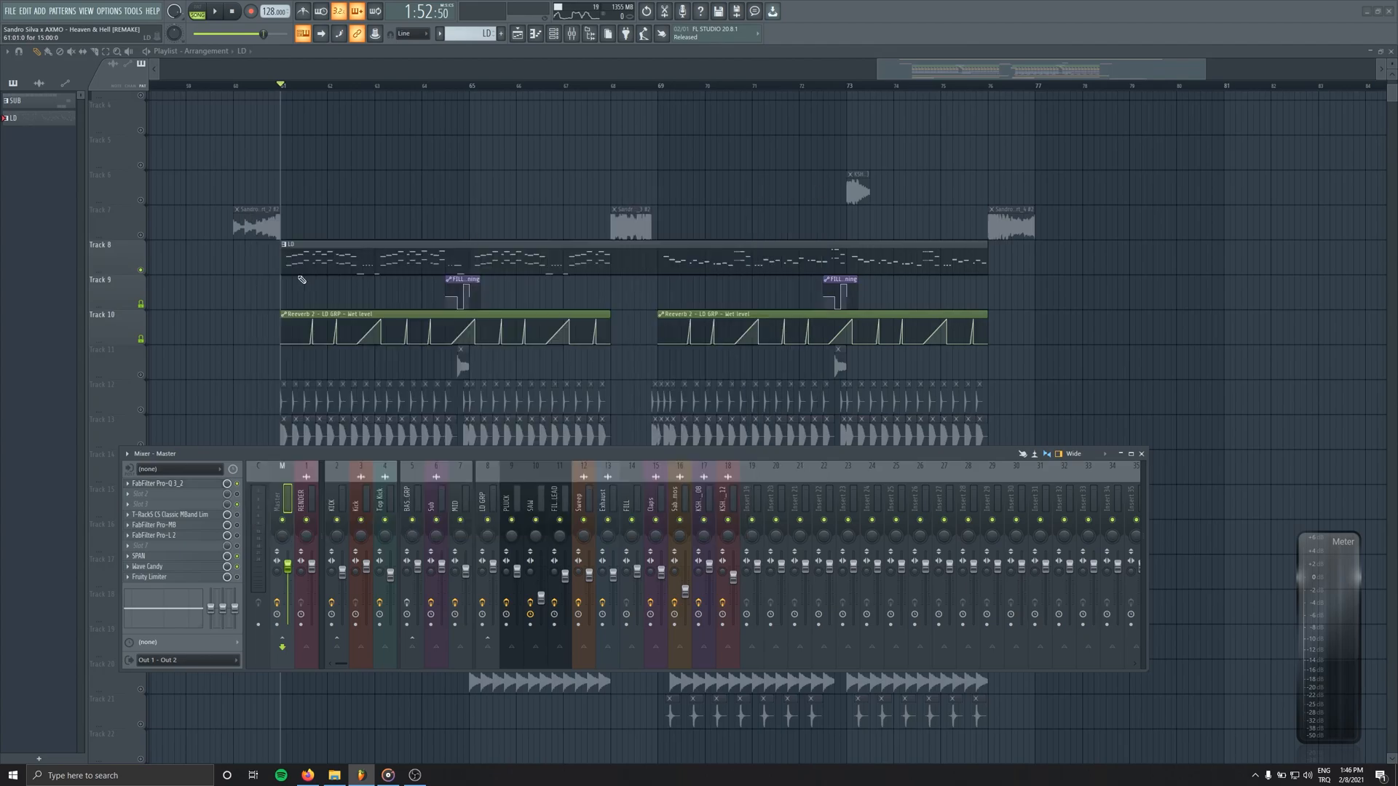
Move the T-RackS multiband limiter to slot 2 of the Master track, display it and play the drop from bar 61
click(218, 498)
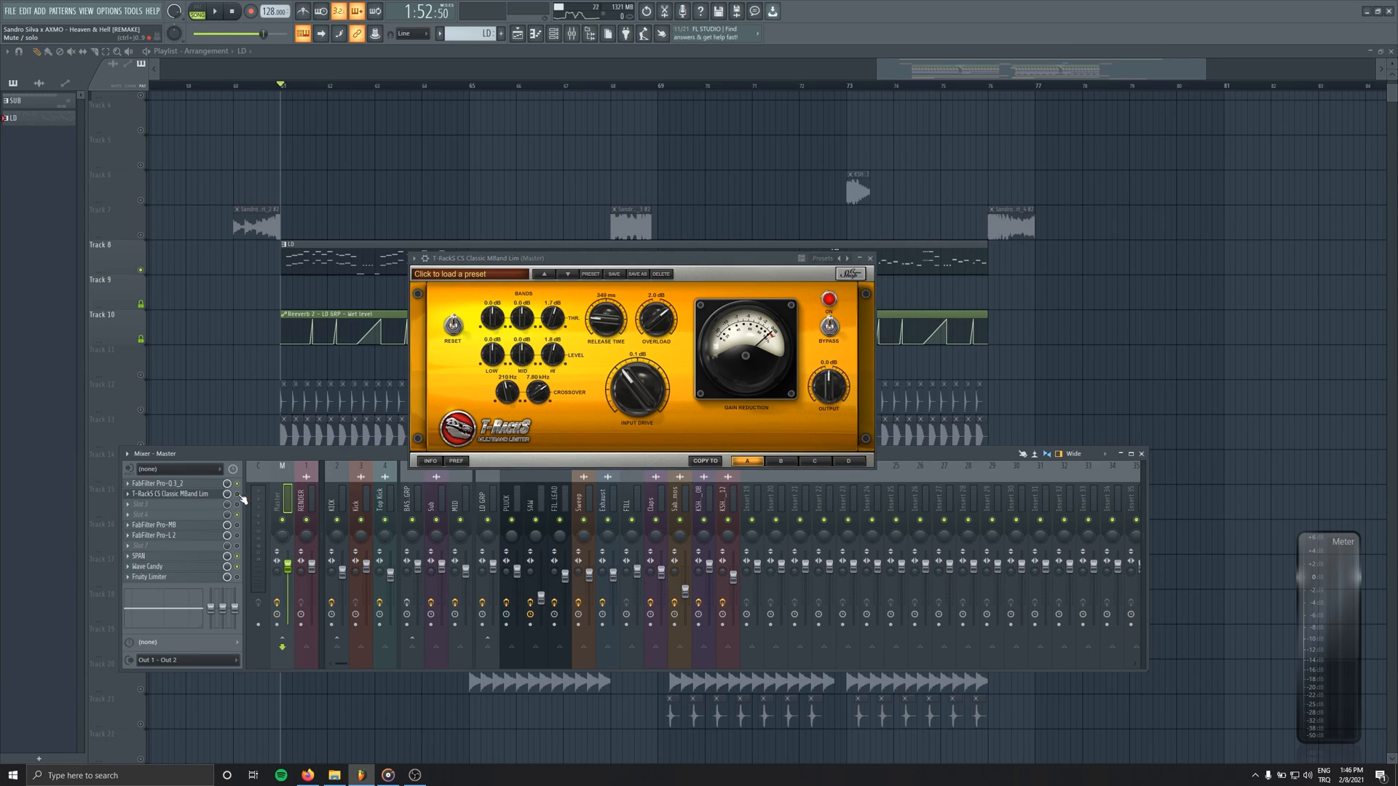
key(space)
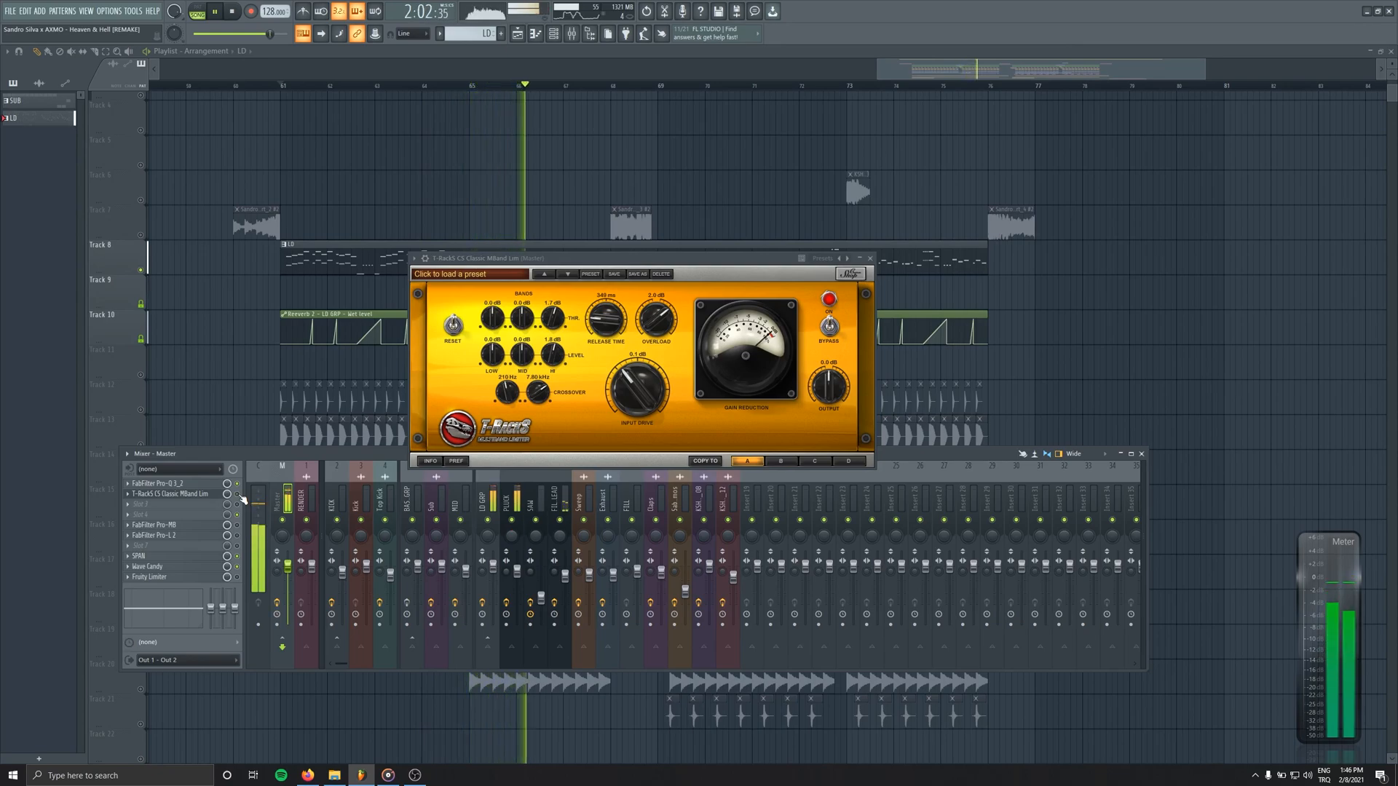
key(space)
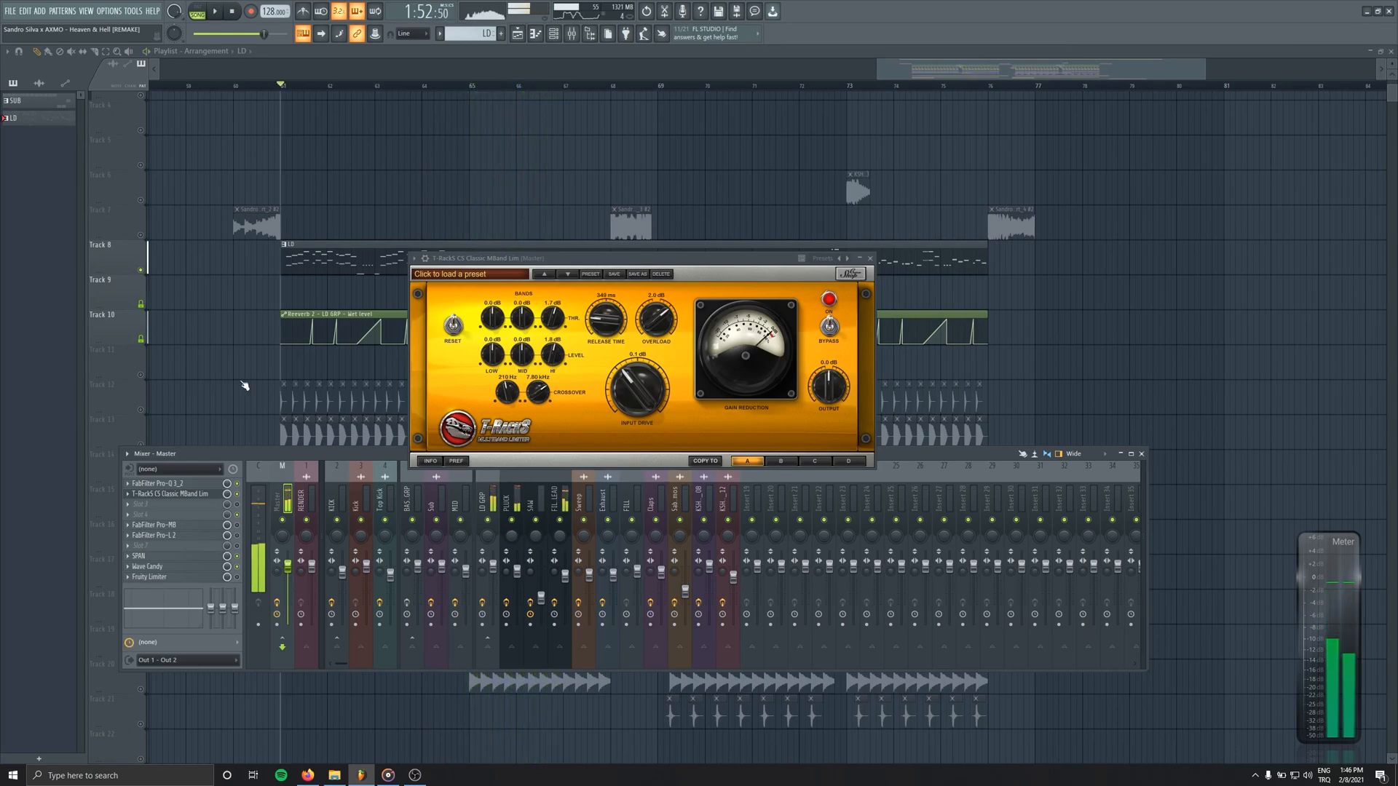
Stop playback, return the song position to bar 61 and display the FabFilter Pro-MB low band on the Master track
click(231, 12)
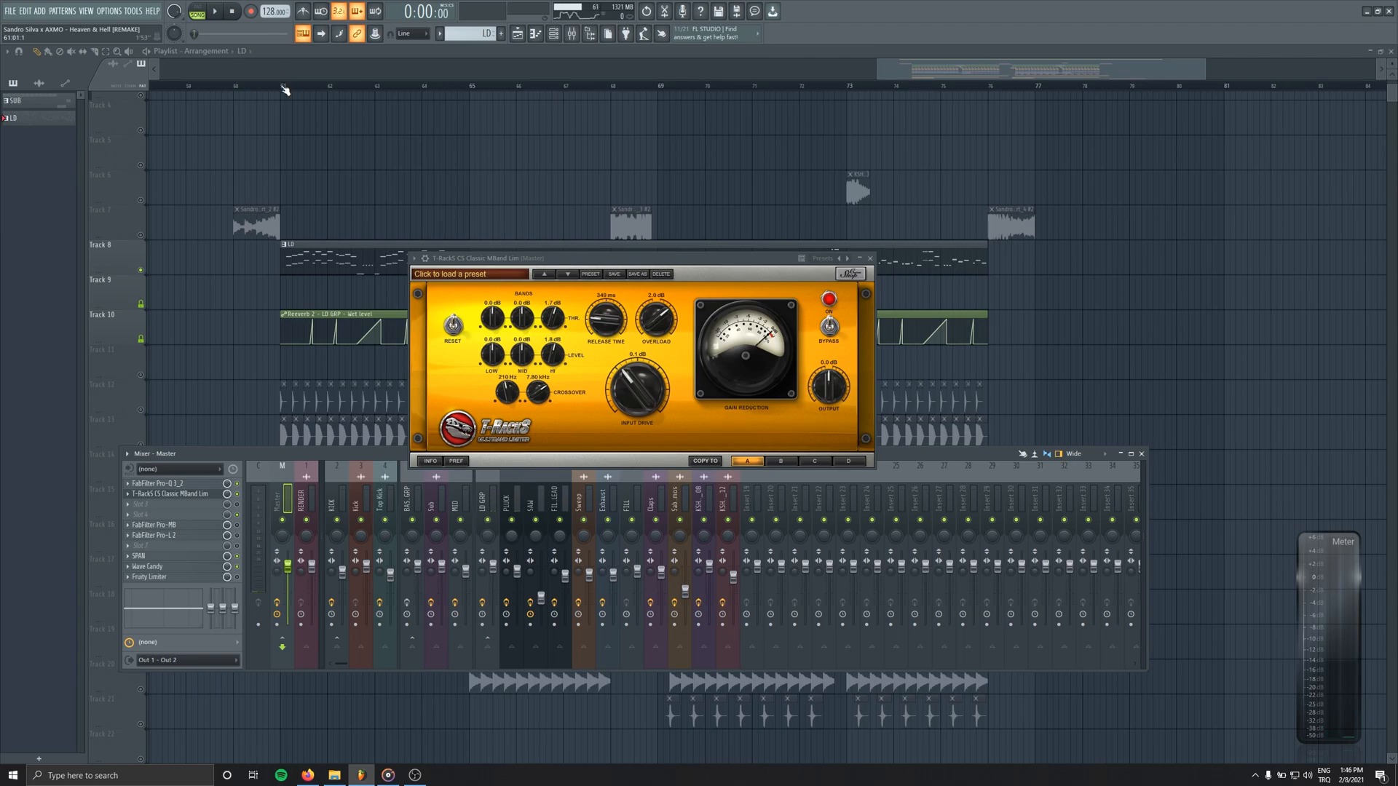
click(285, 88)
click(573, 38)
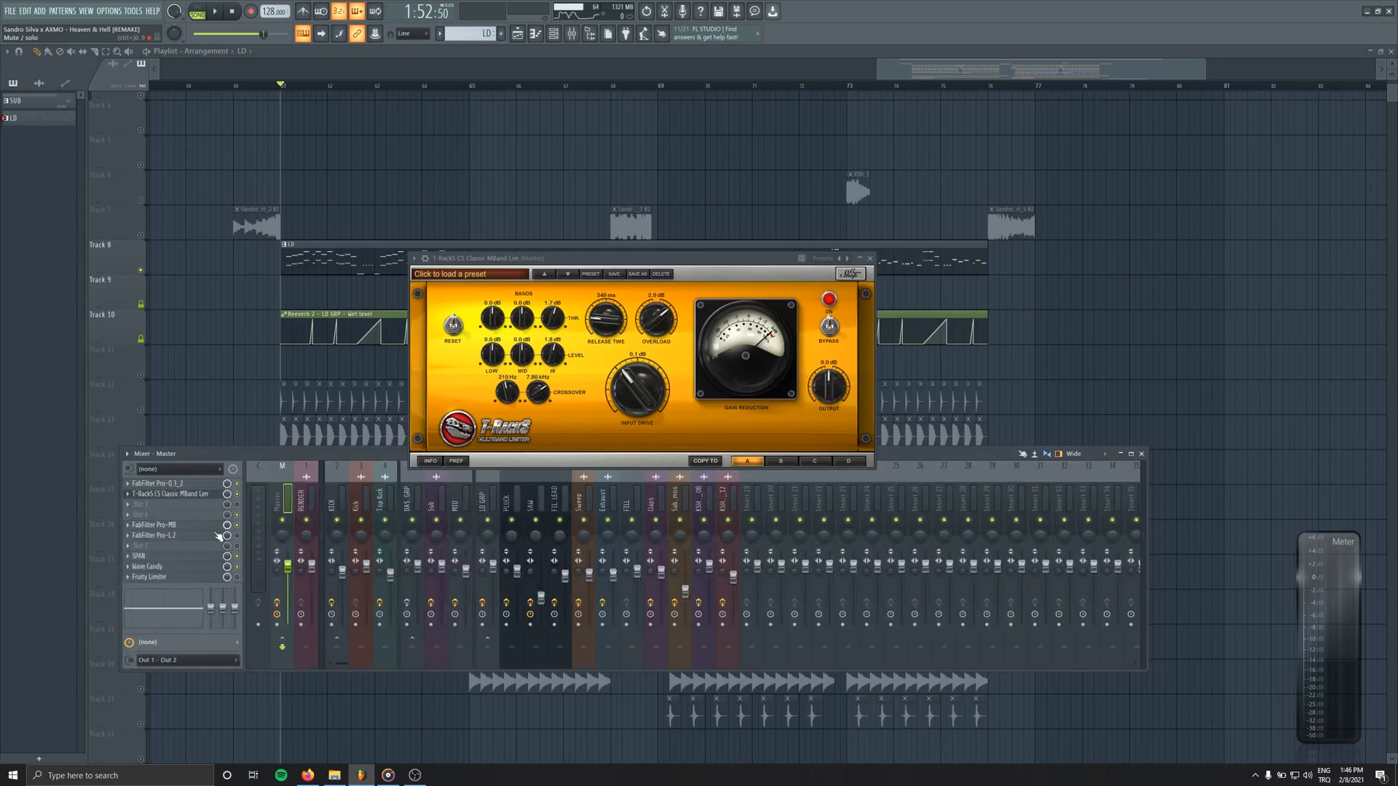
click(167, 525)
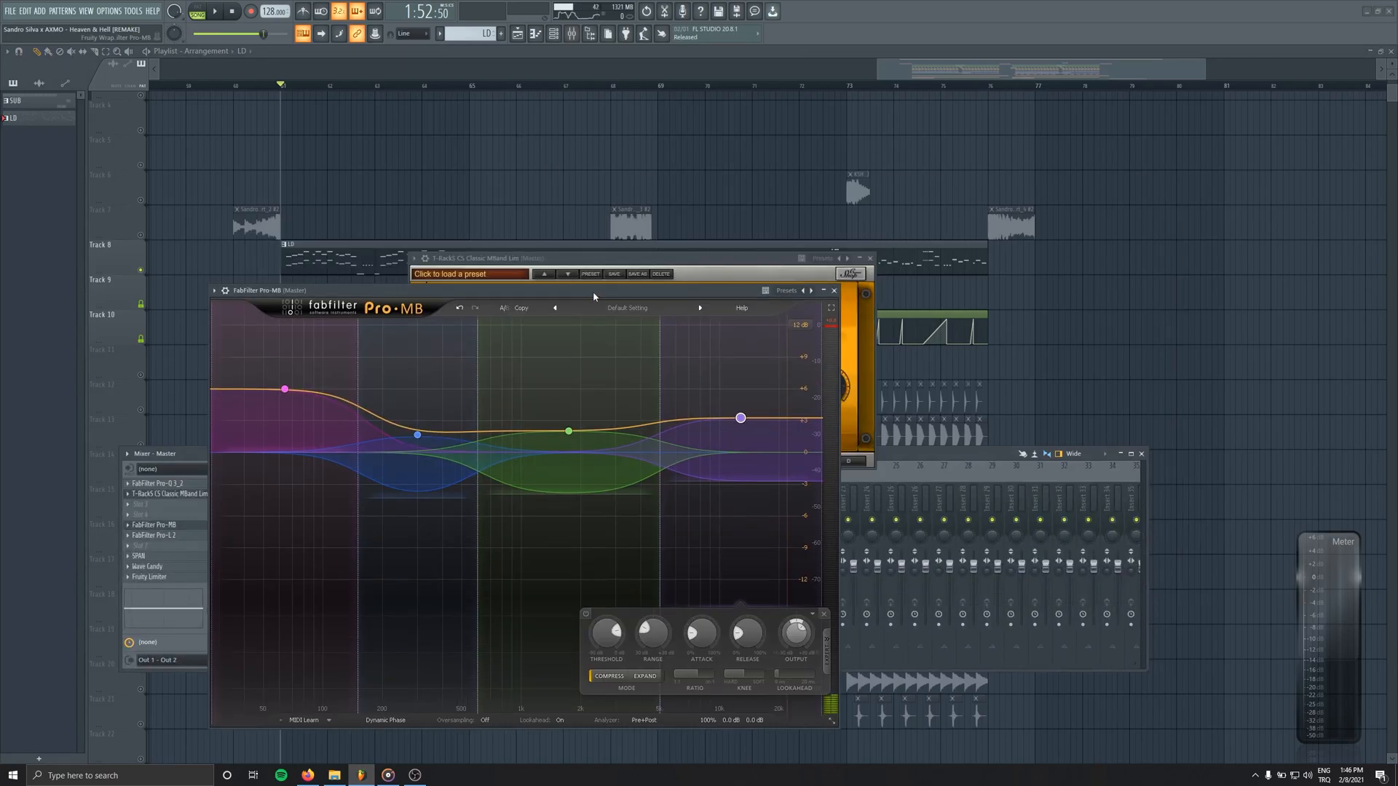
click(273, 460)
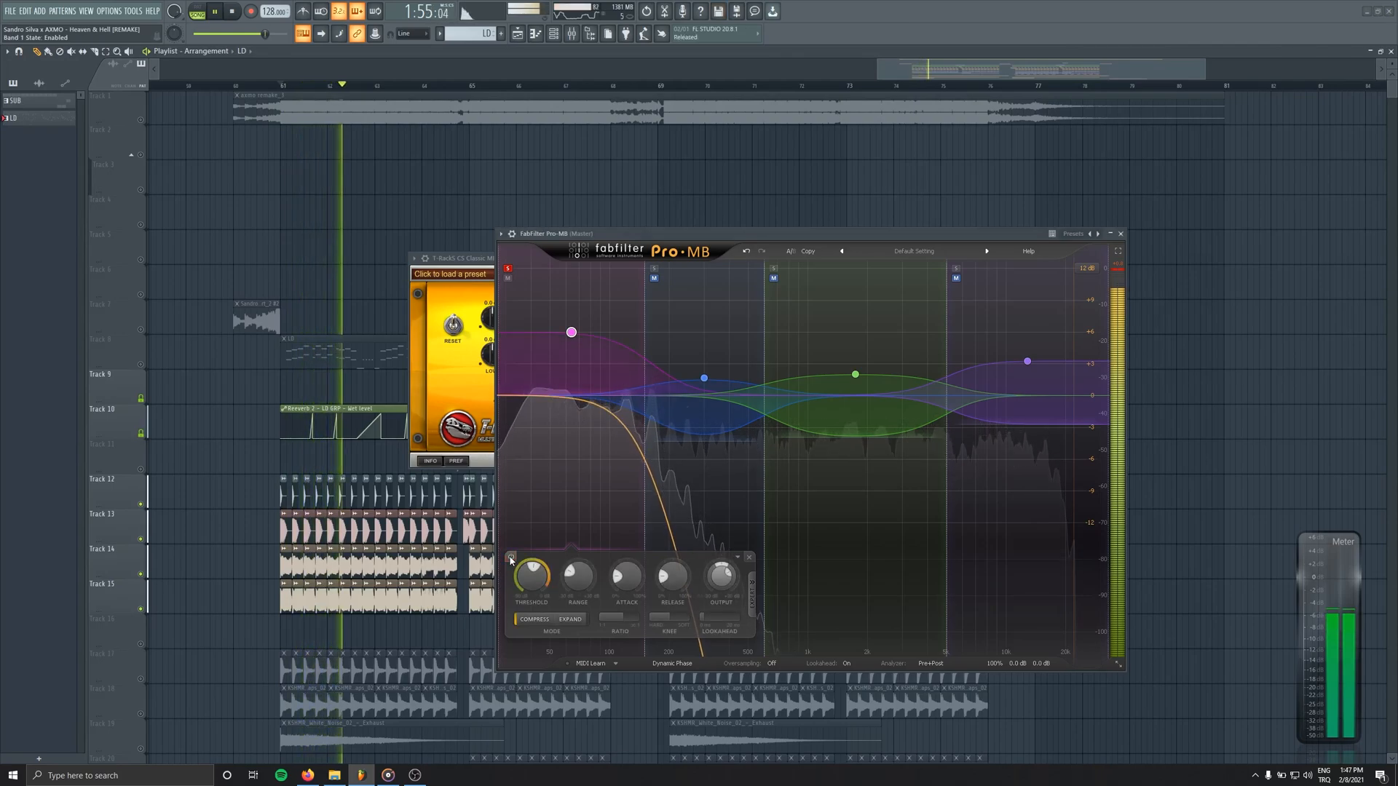
Disable the low band in FabFilter Pro-MB while the drop plays and stop playback
click(510, 559)
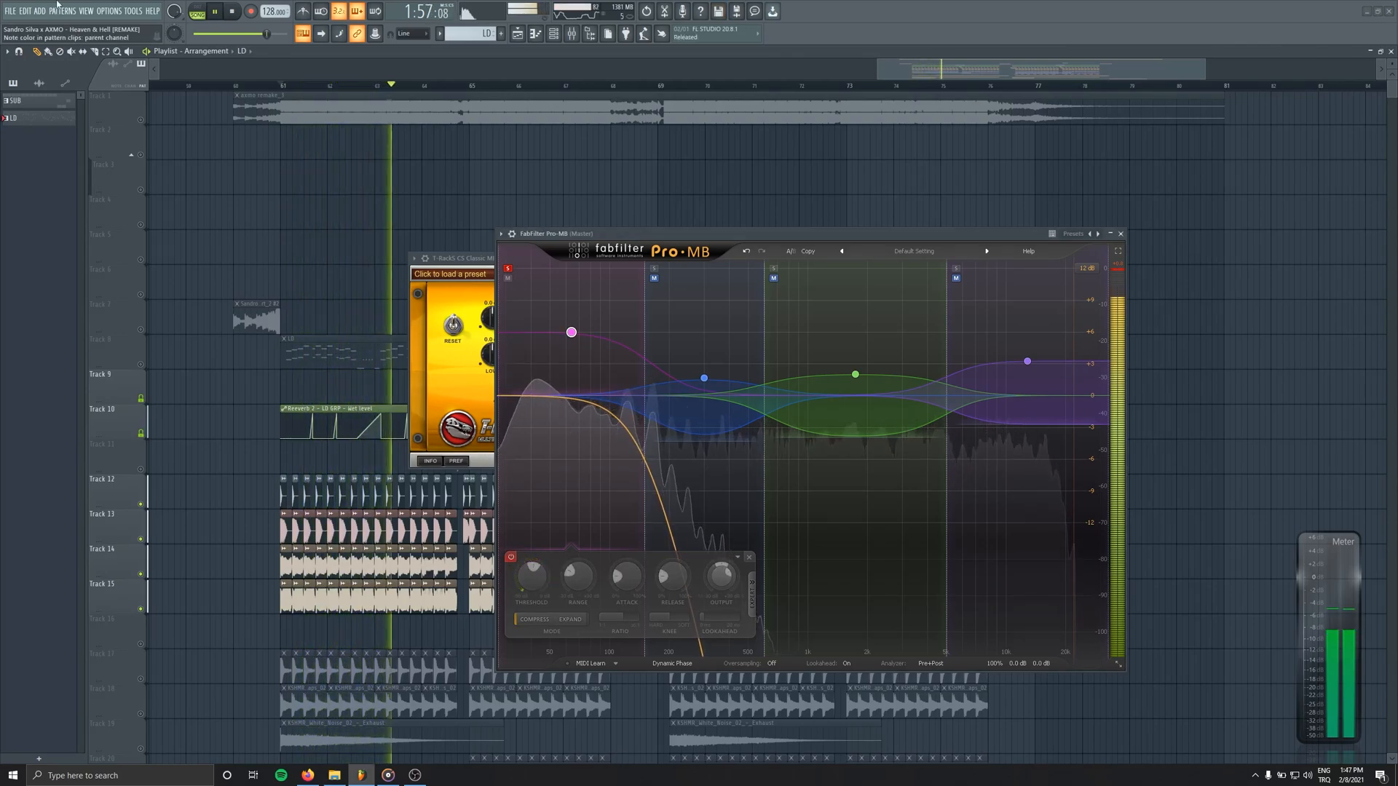
click(133, 10)
mouse_move(157, 49)
click(305, 128)
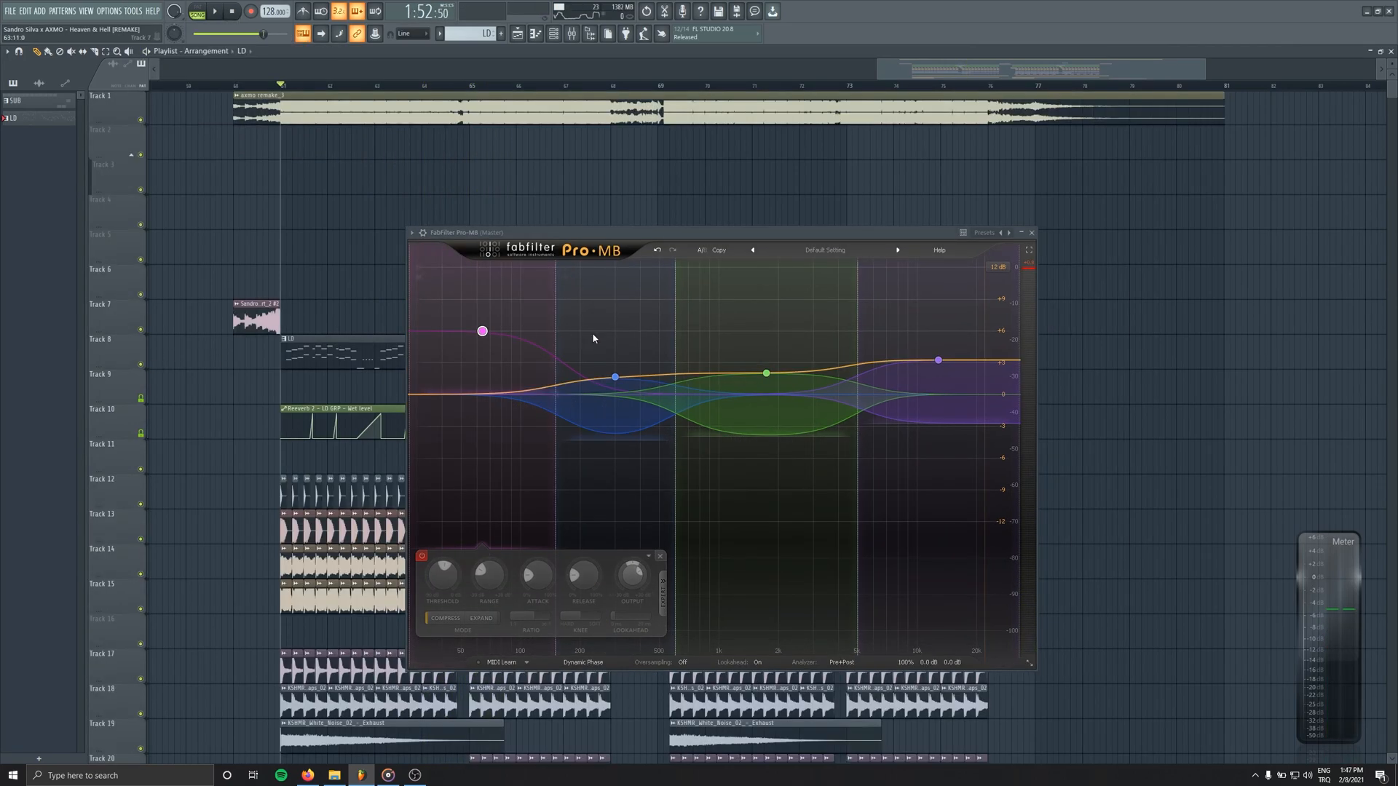
Examine the output levels of bands 2, 3 and 4 in FabFilter Pro-MB
click(610, 311)
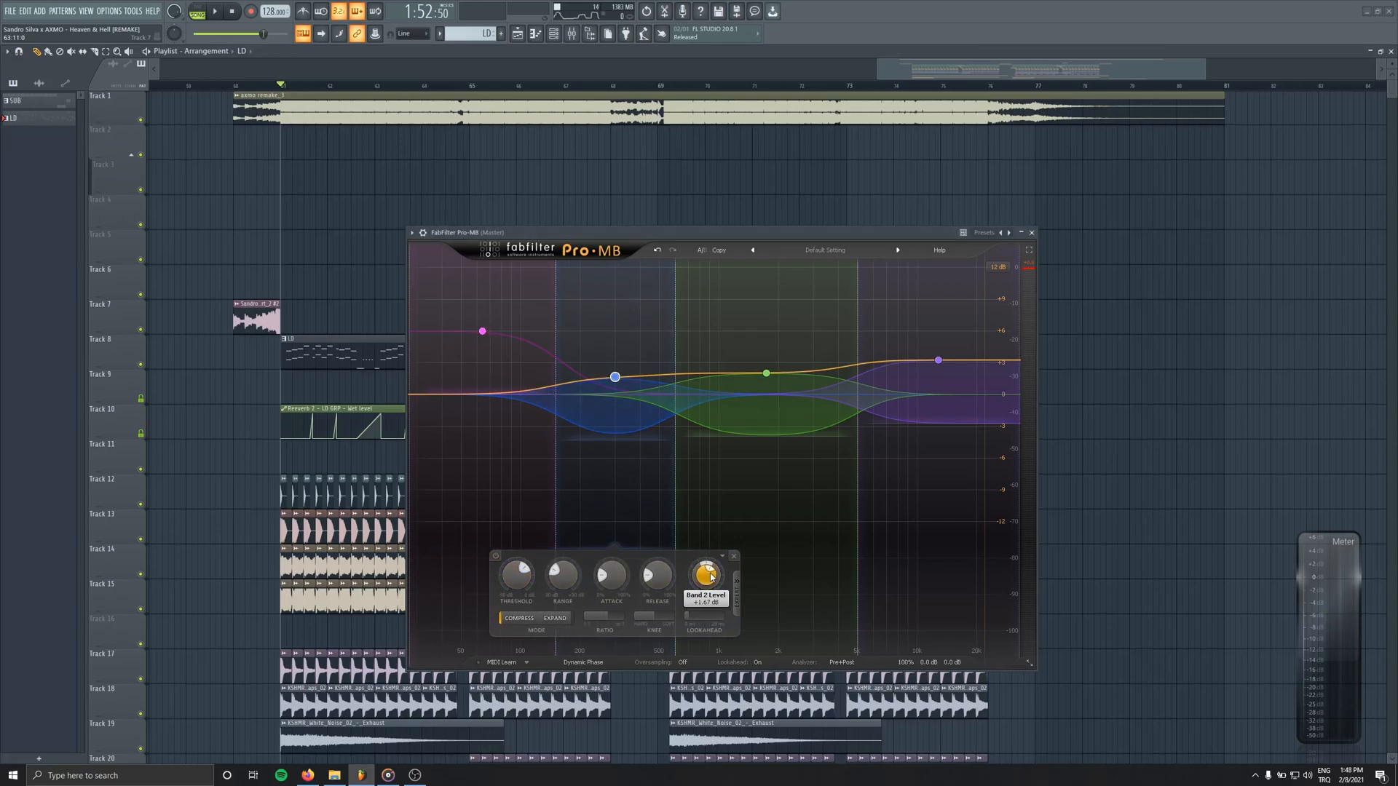
click(777, 484)
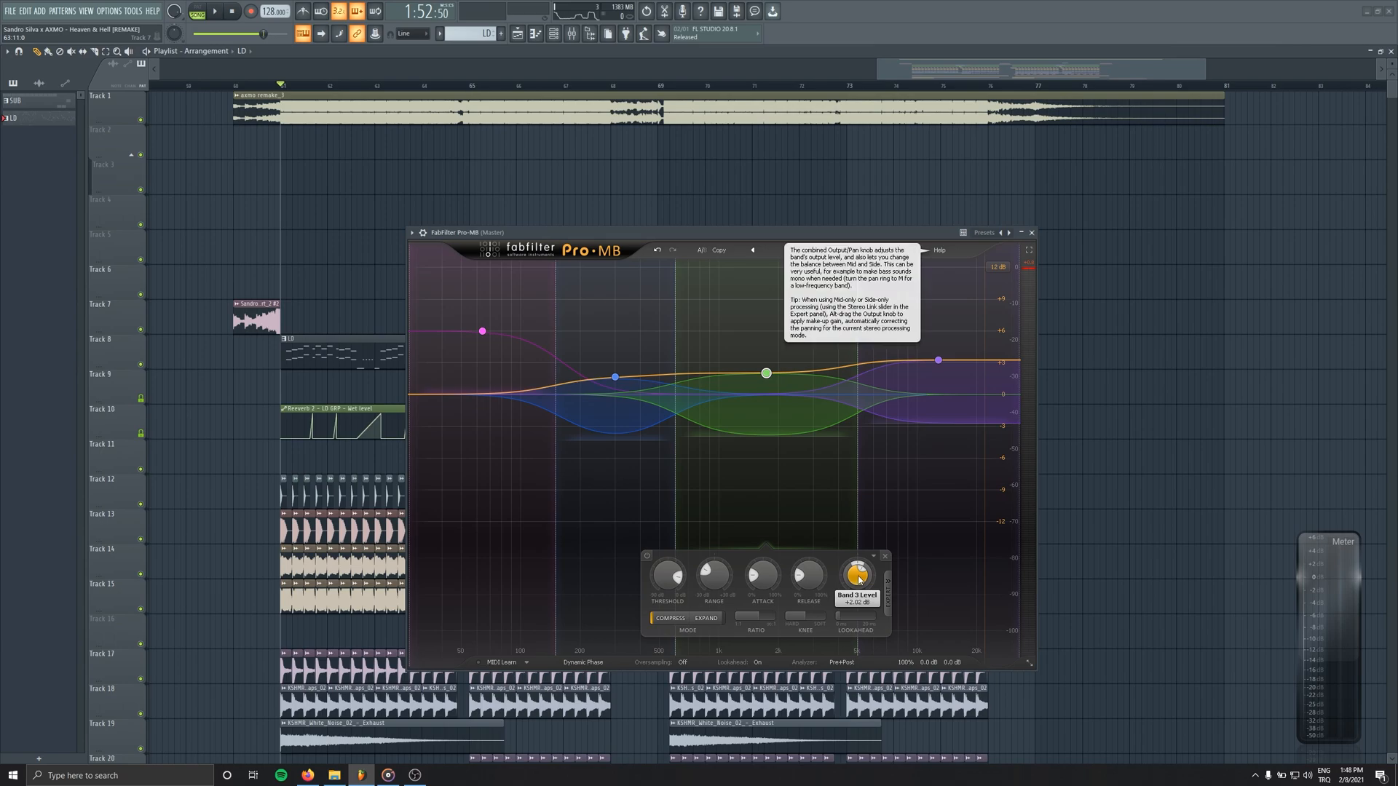
click(939, 498)
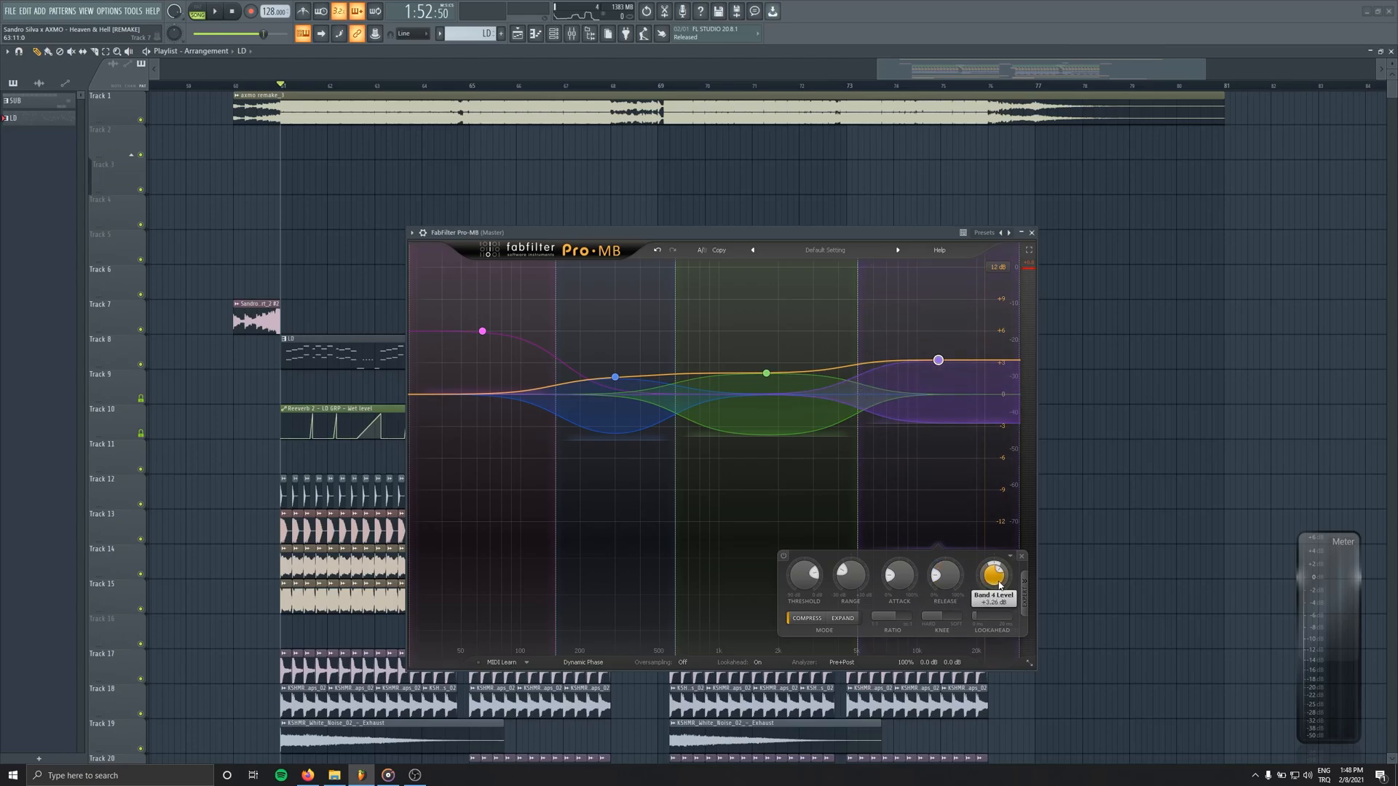
click(628, 429)
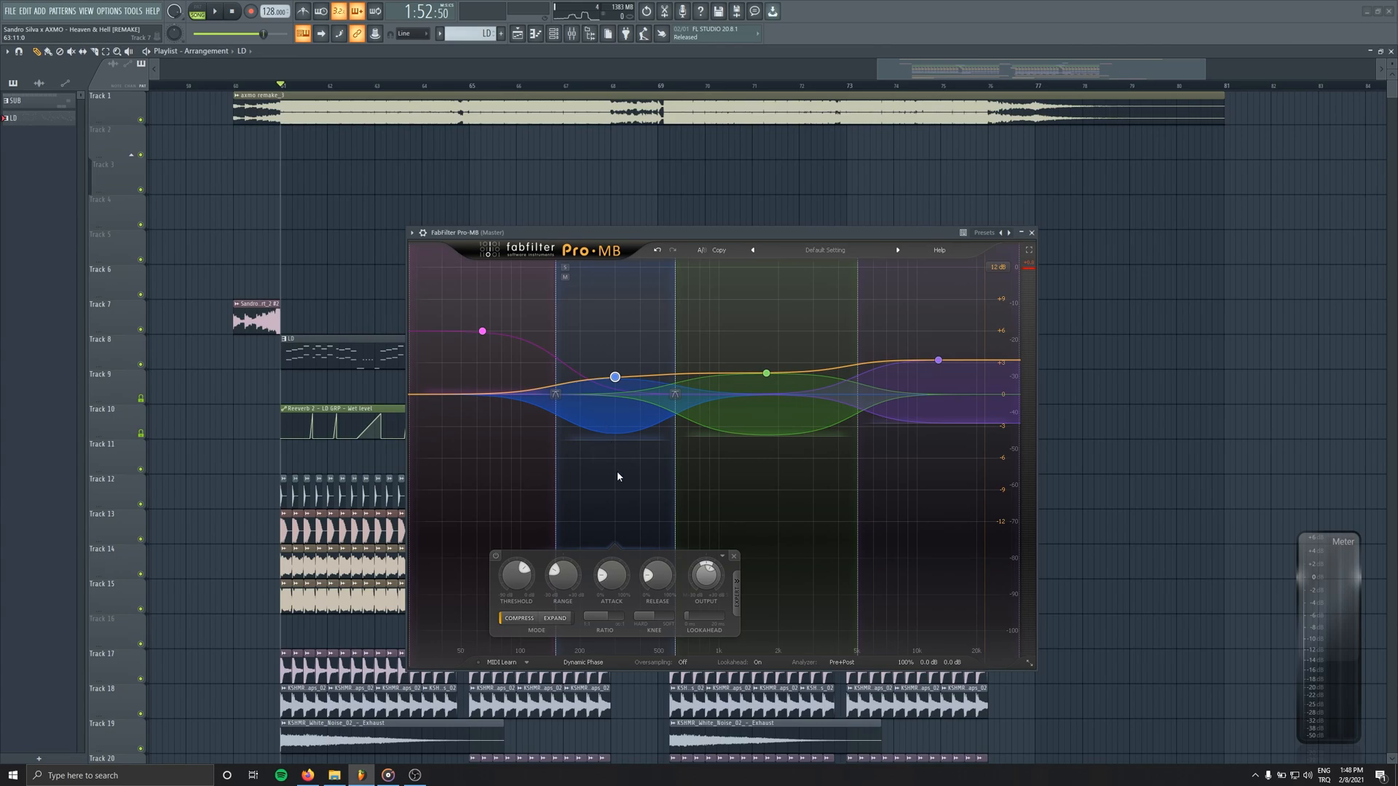
Mute the rendered remake on Track 1 and play the drop, switching the Master track's Pro-MB off and on to compare
click(142, 121)
drag(519, 232, 495, 196)
click(571, 34)
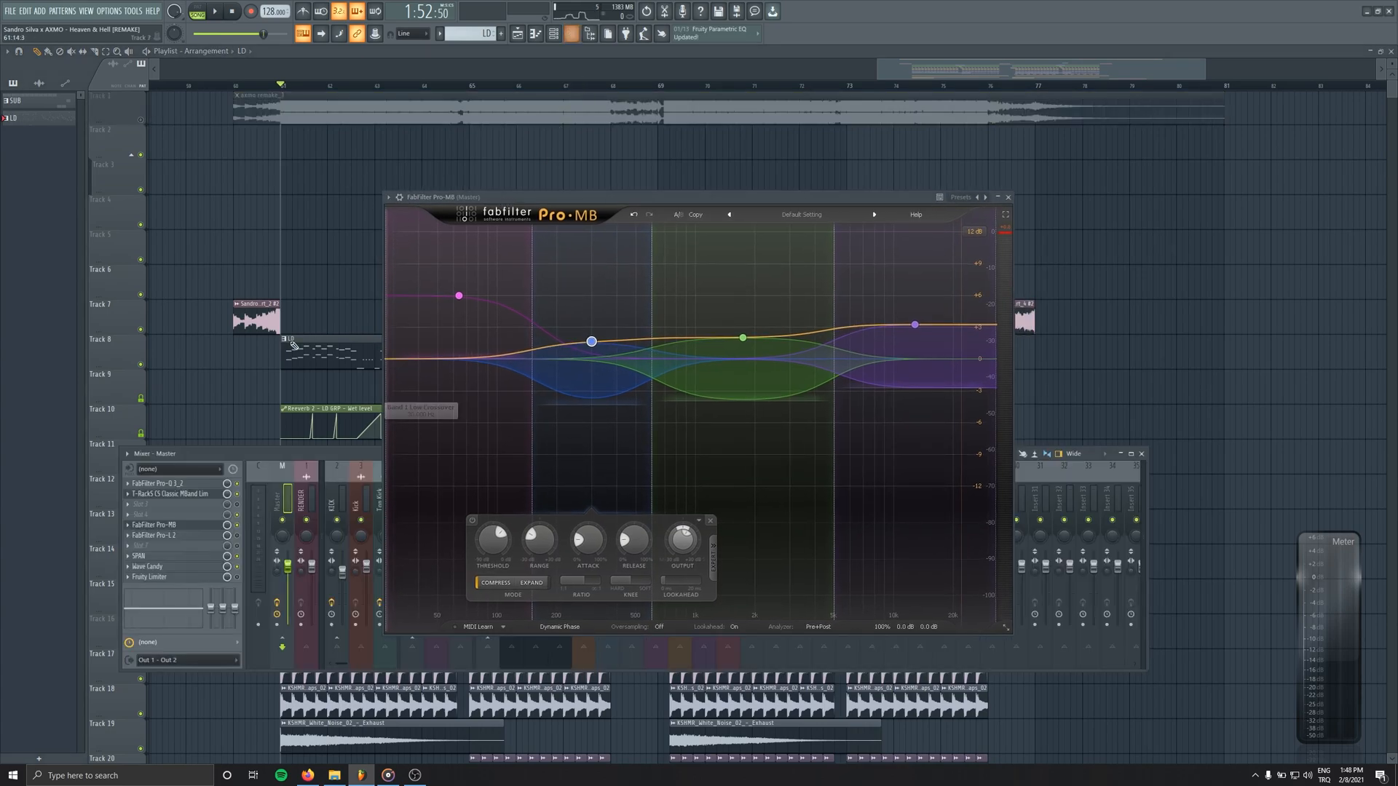
key(space)
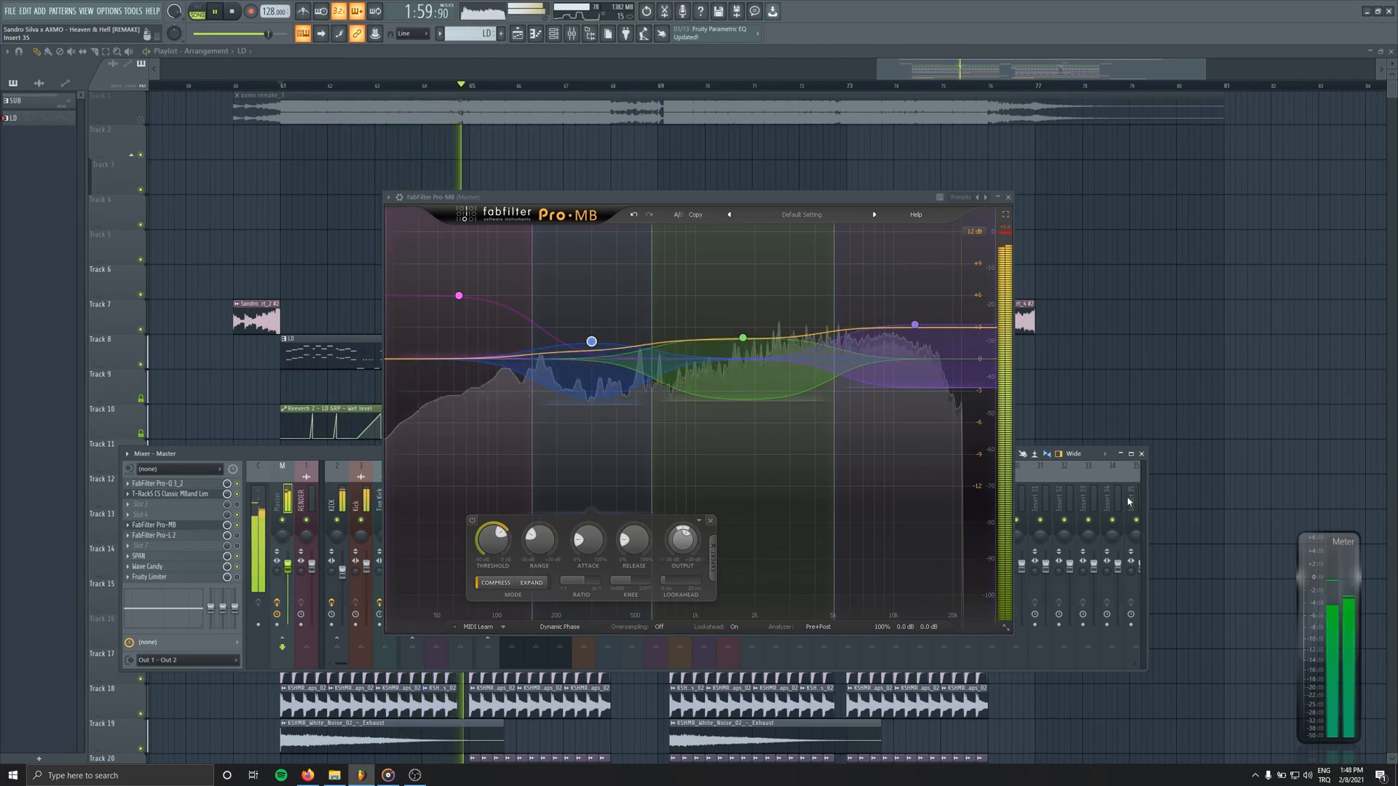
click(237, 526)
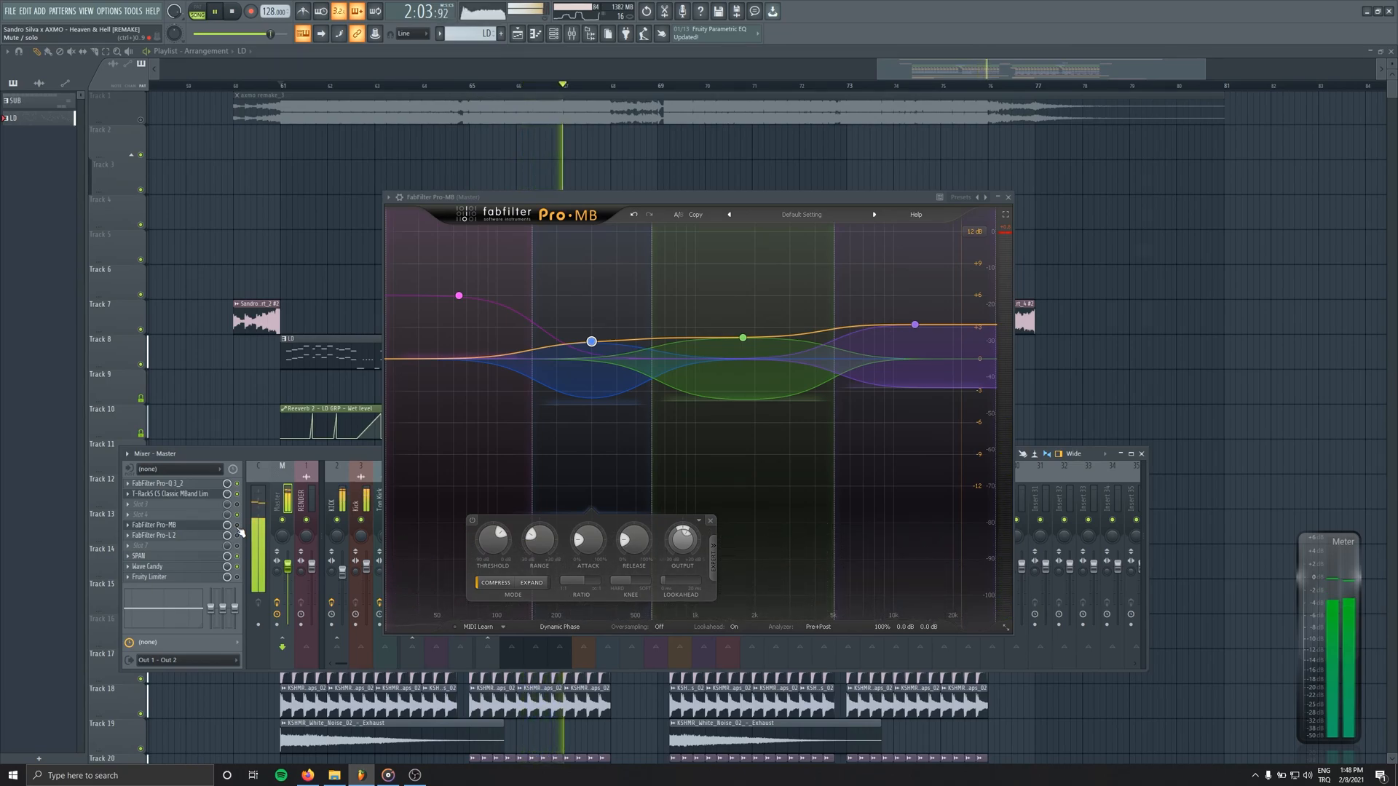
click(237, 527)
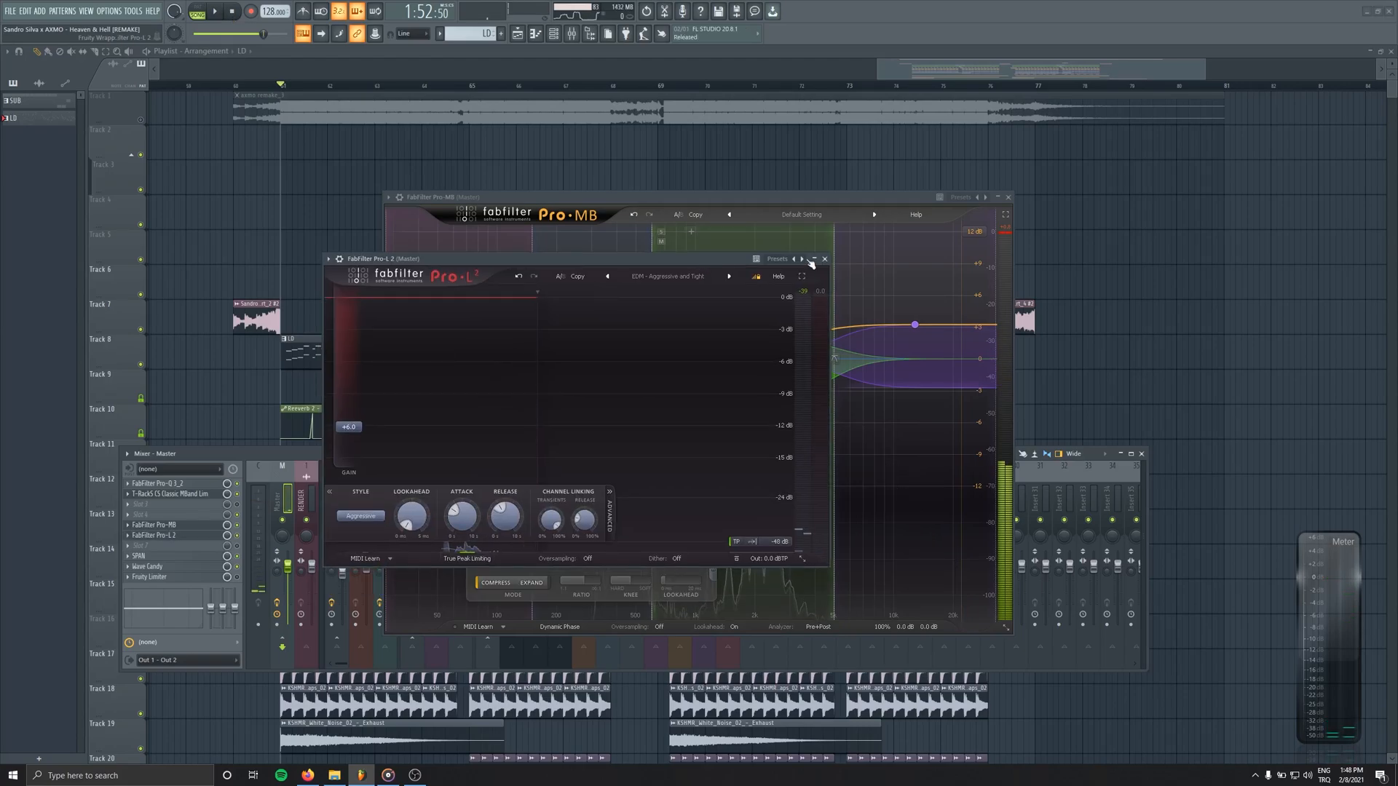
Close Pro-MB, examine the FabFilter Pro-L 2 gain setting, and close the Pro-L 2 and T-RackS limiter windows
click(1007, 197)
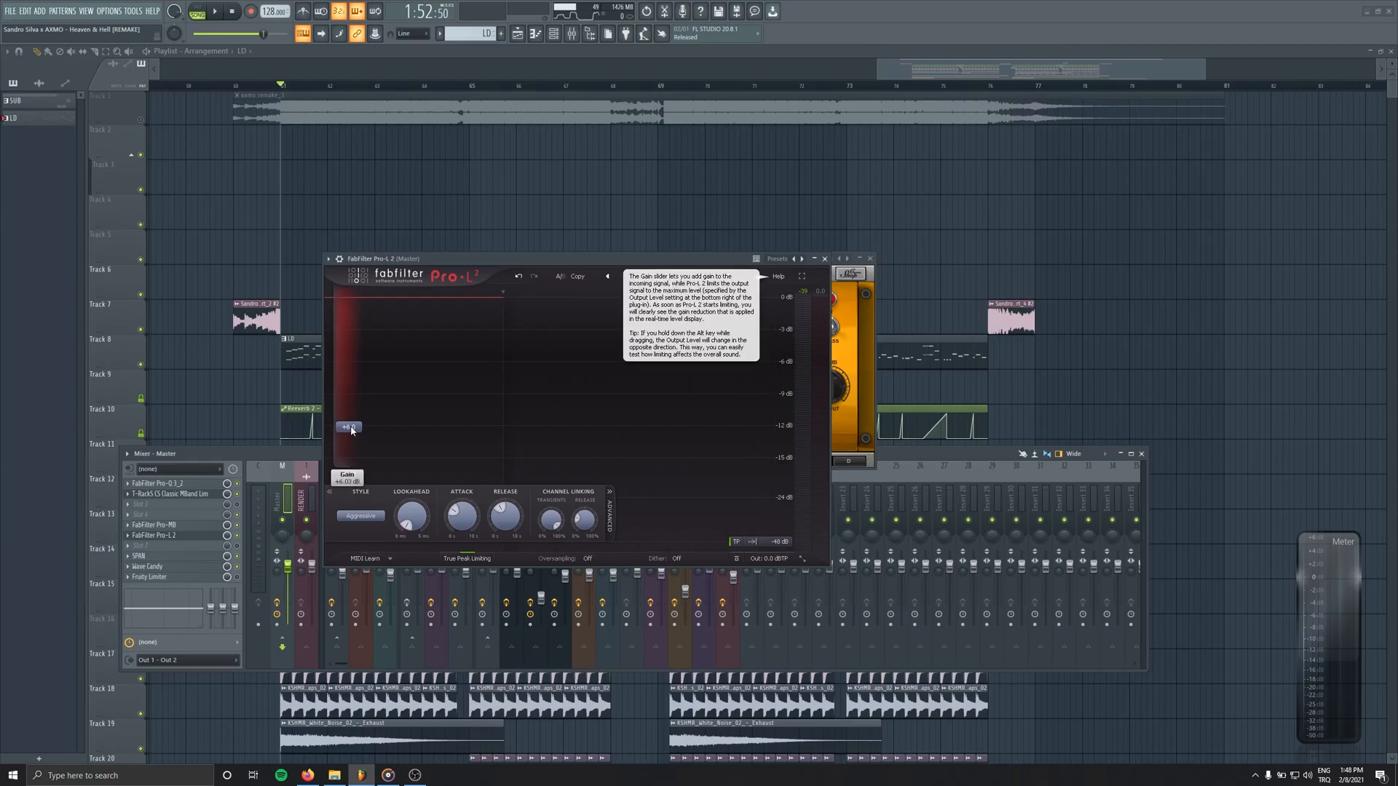
click(824, 259)
click(877, 261)
right_click(897, 236)
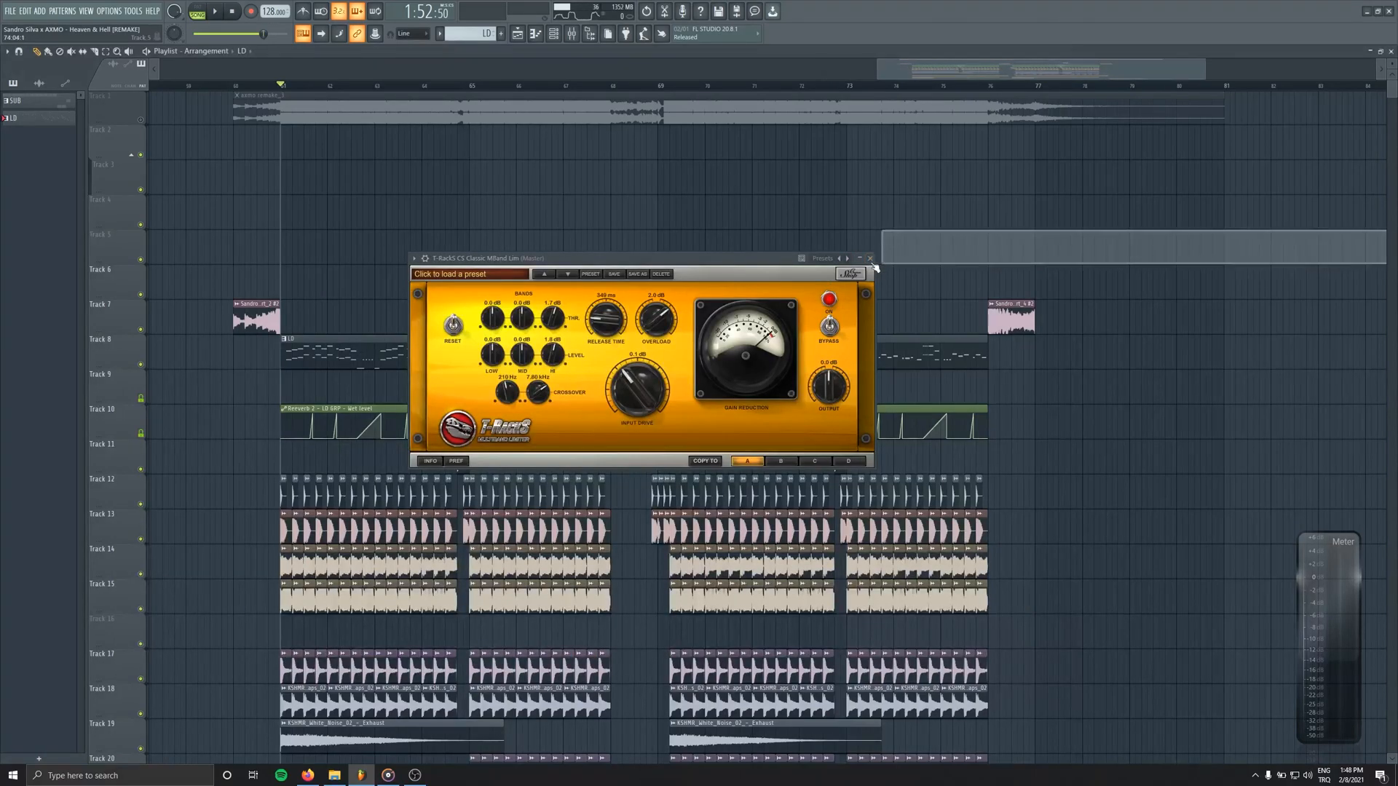
click(870, 258)
Solo the rendered remake on Track 1 and play it, briefly showing the mixer
right_click(142, 120)
key(space)
key(F9)
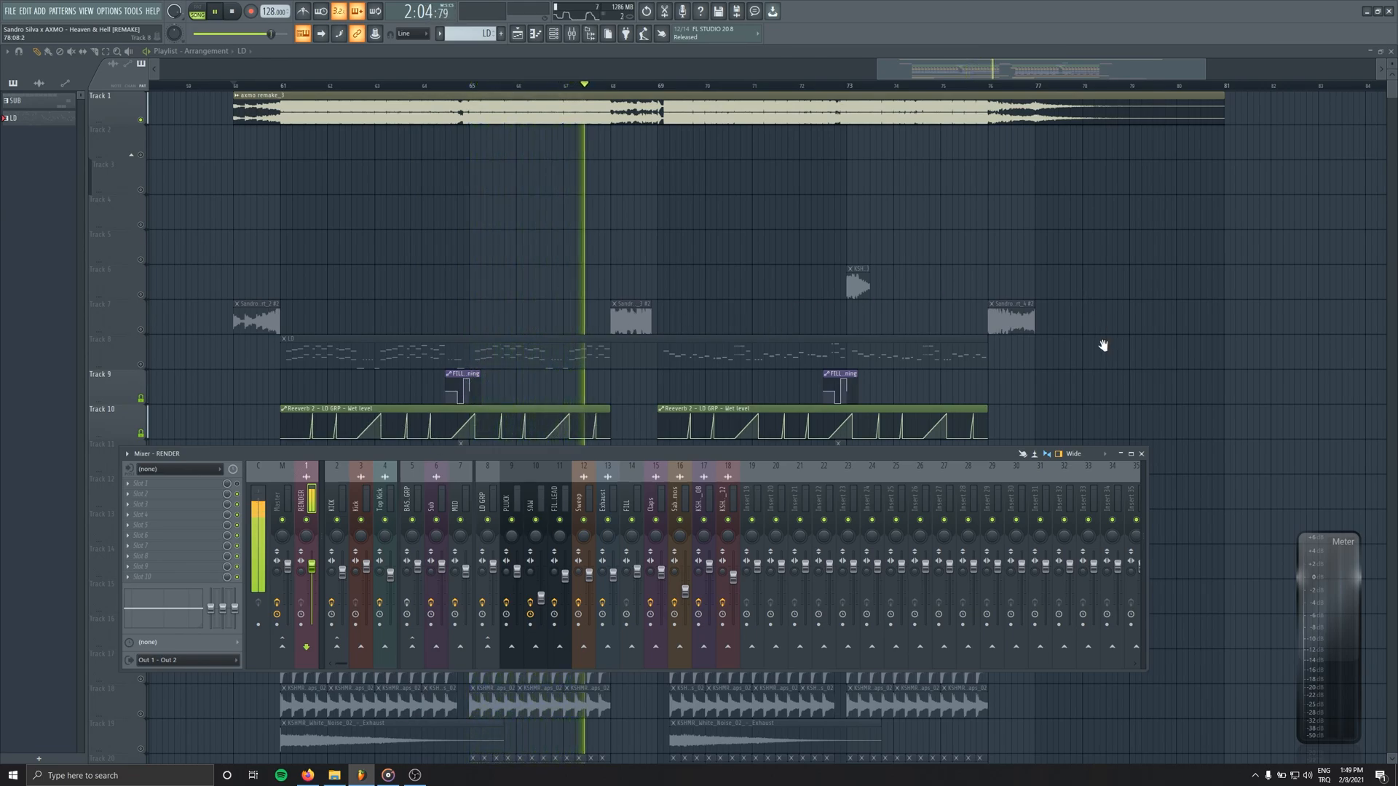
key(F9)
Look over the layers of both drop halves in the playlist while the rendered remake plays, and stop playback
scroll(1113, 407, down, 5)
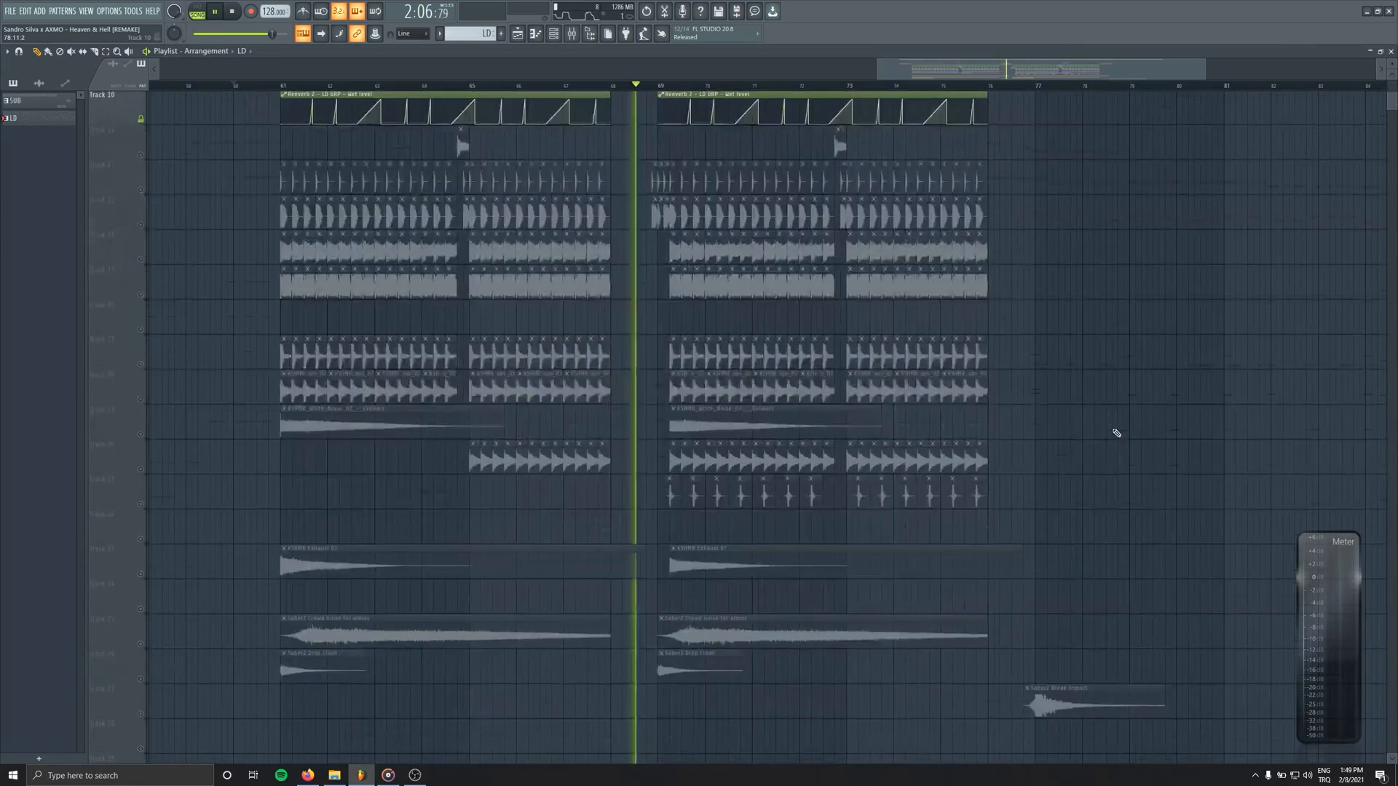
scroll(1113, 430, down, 2)
scroll(1114, 430, up, 2)
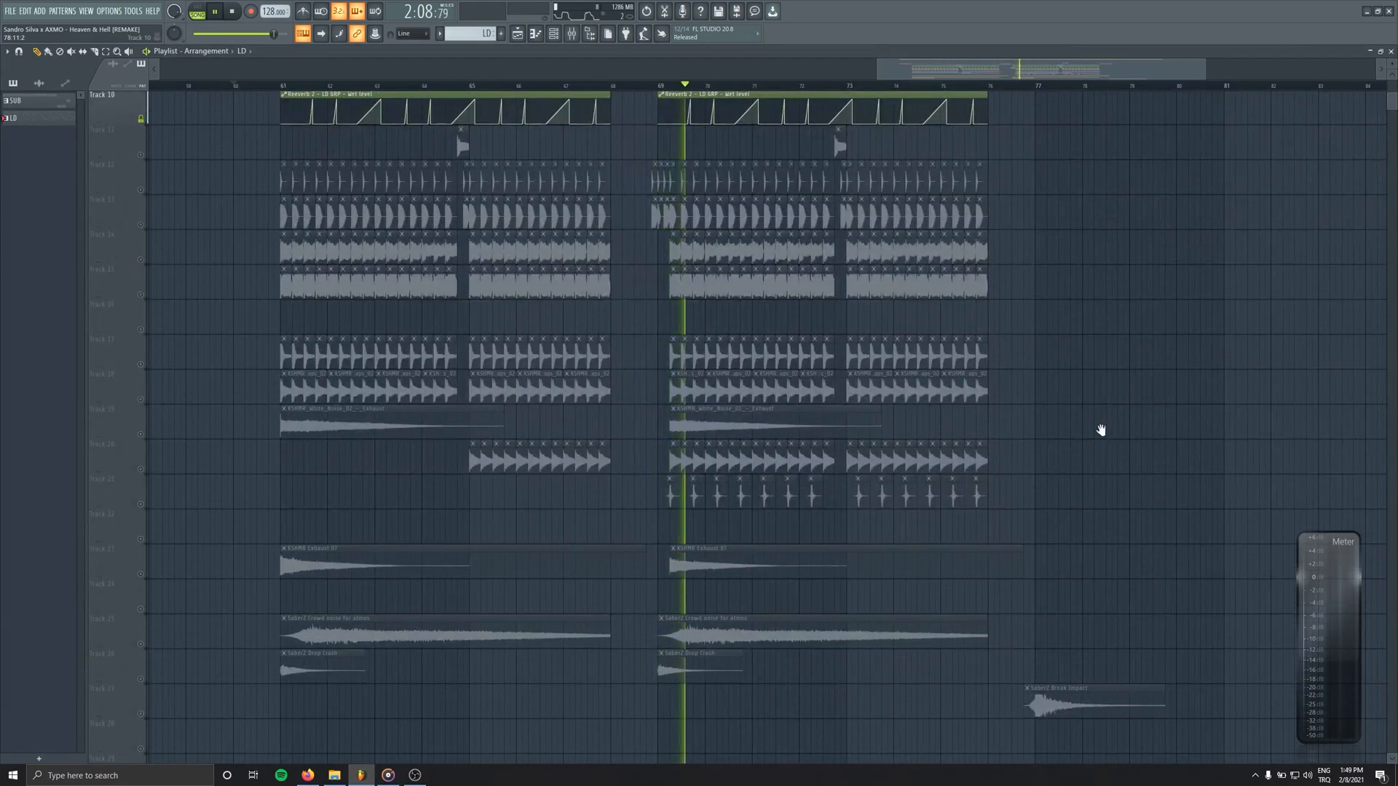
drag(1100, 430, 870, 474)
scroll(1008, 437, up, 2)
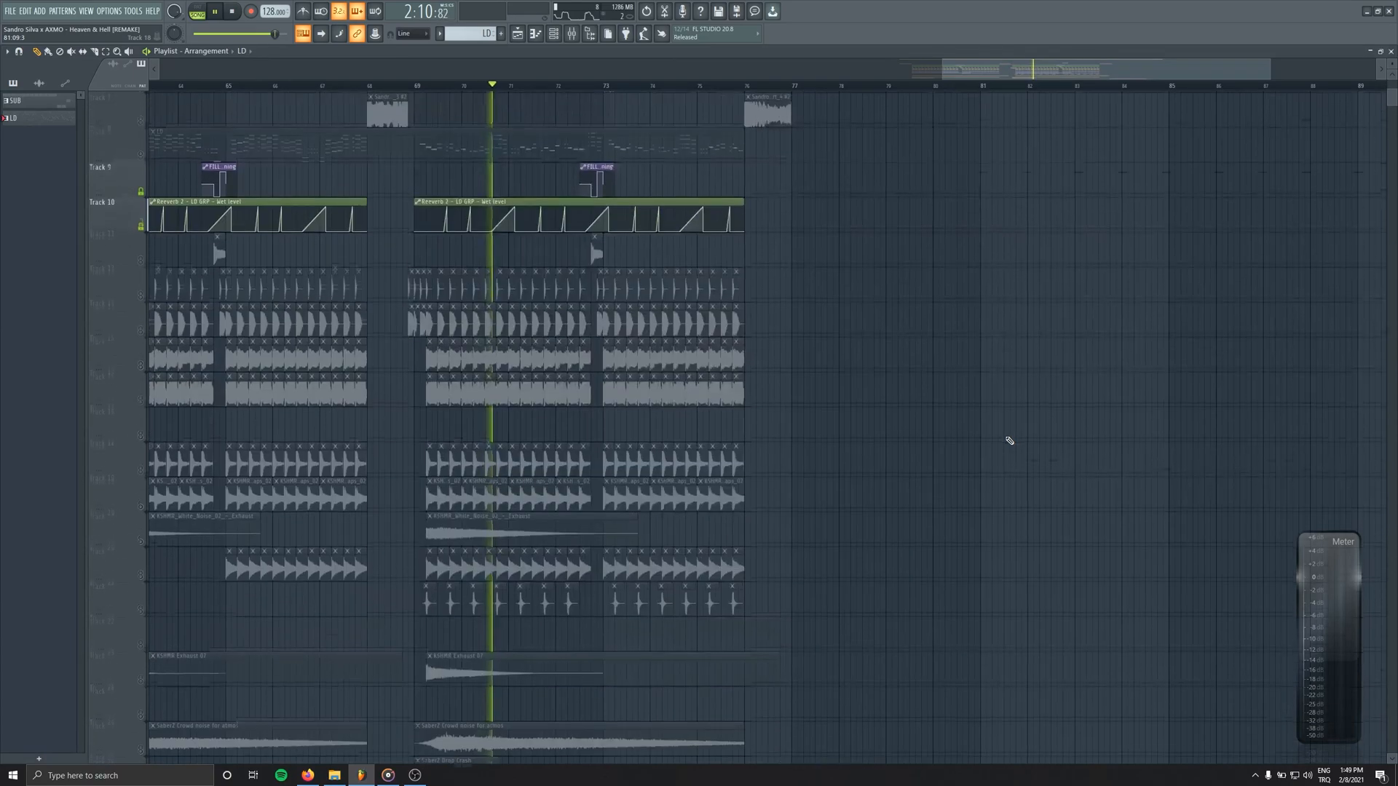
scroll(1008, 441, up, 1)
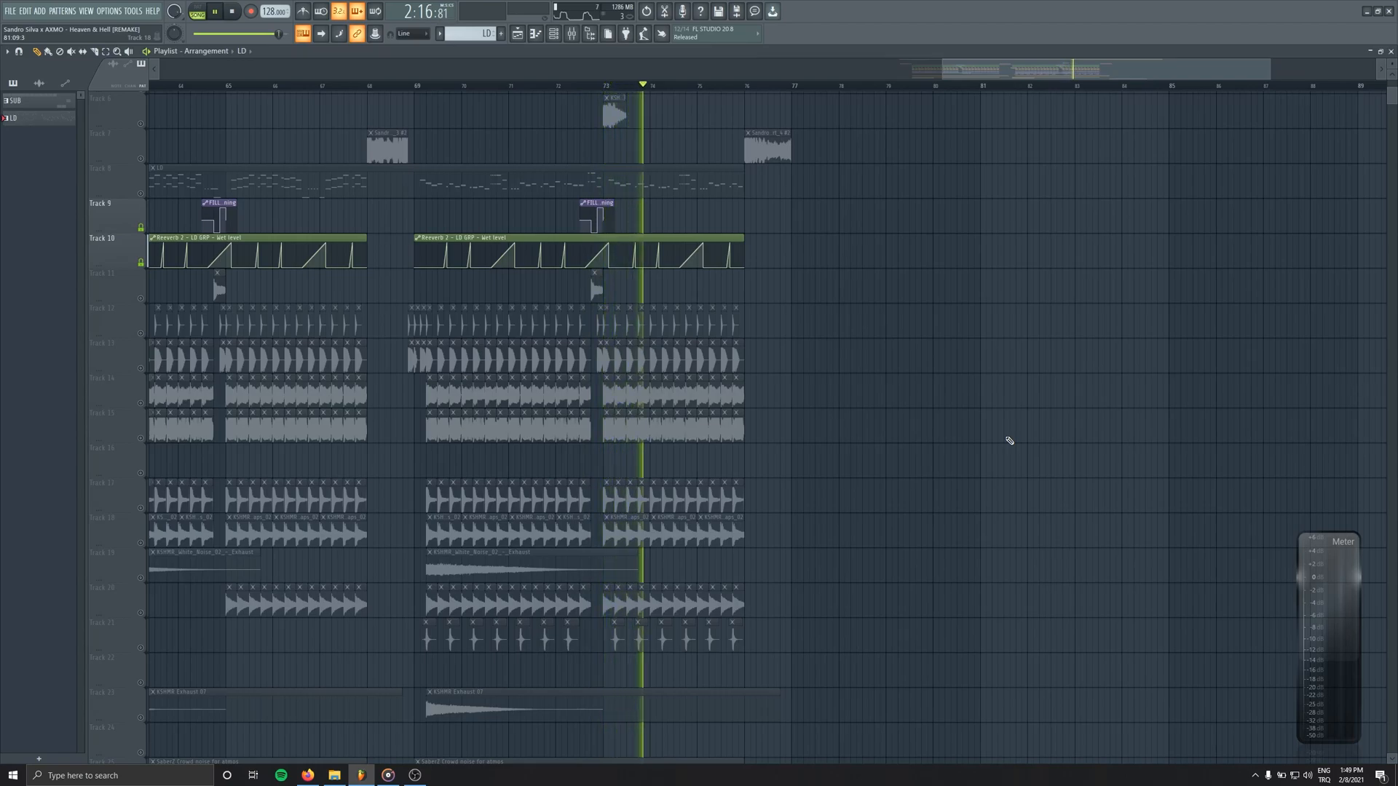
scroll(1005, 441, up, 5)
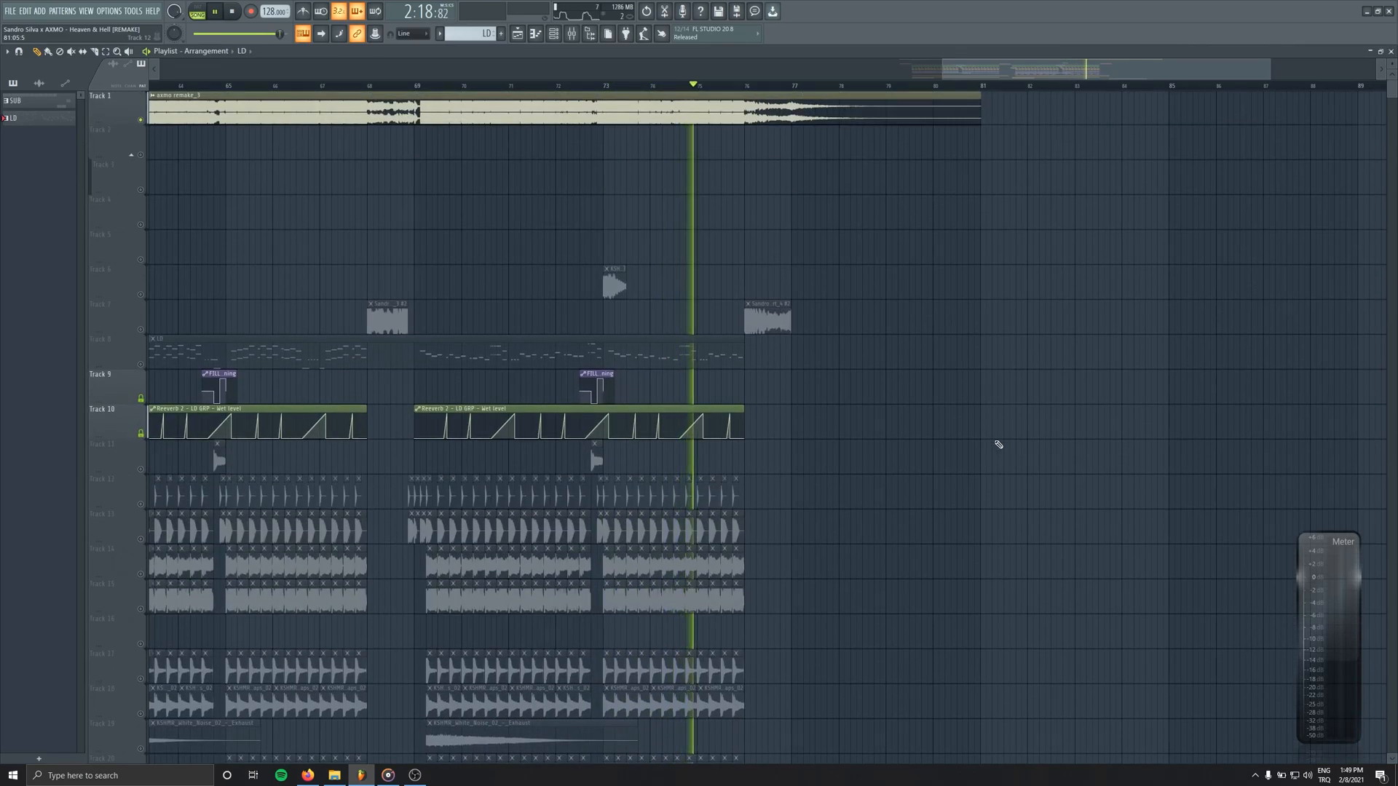
scroll(427, 296, left, 3)
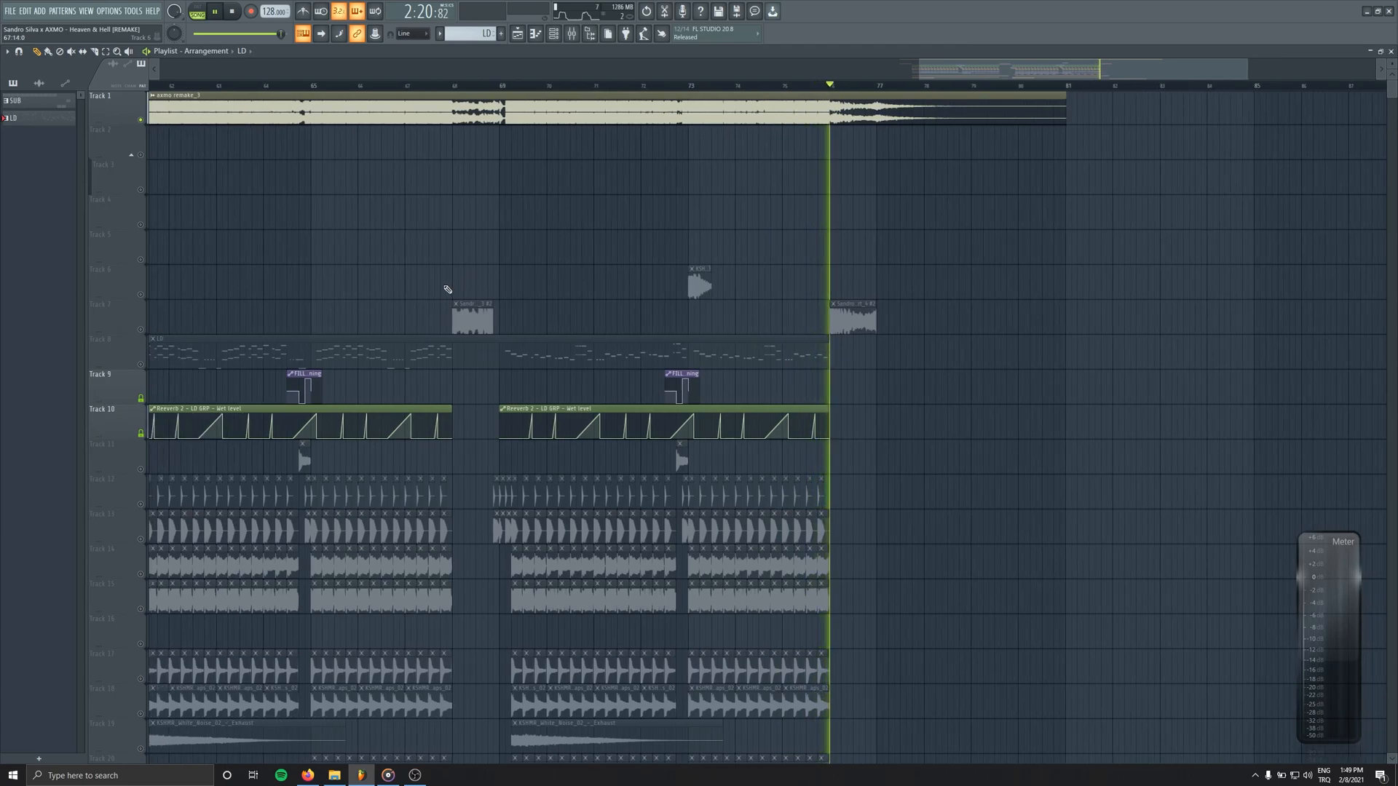
scroll(650, 306, left, 7)
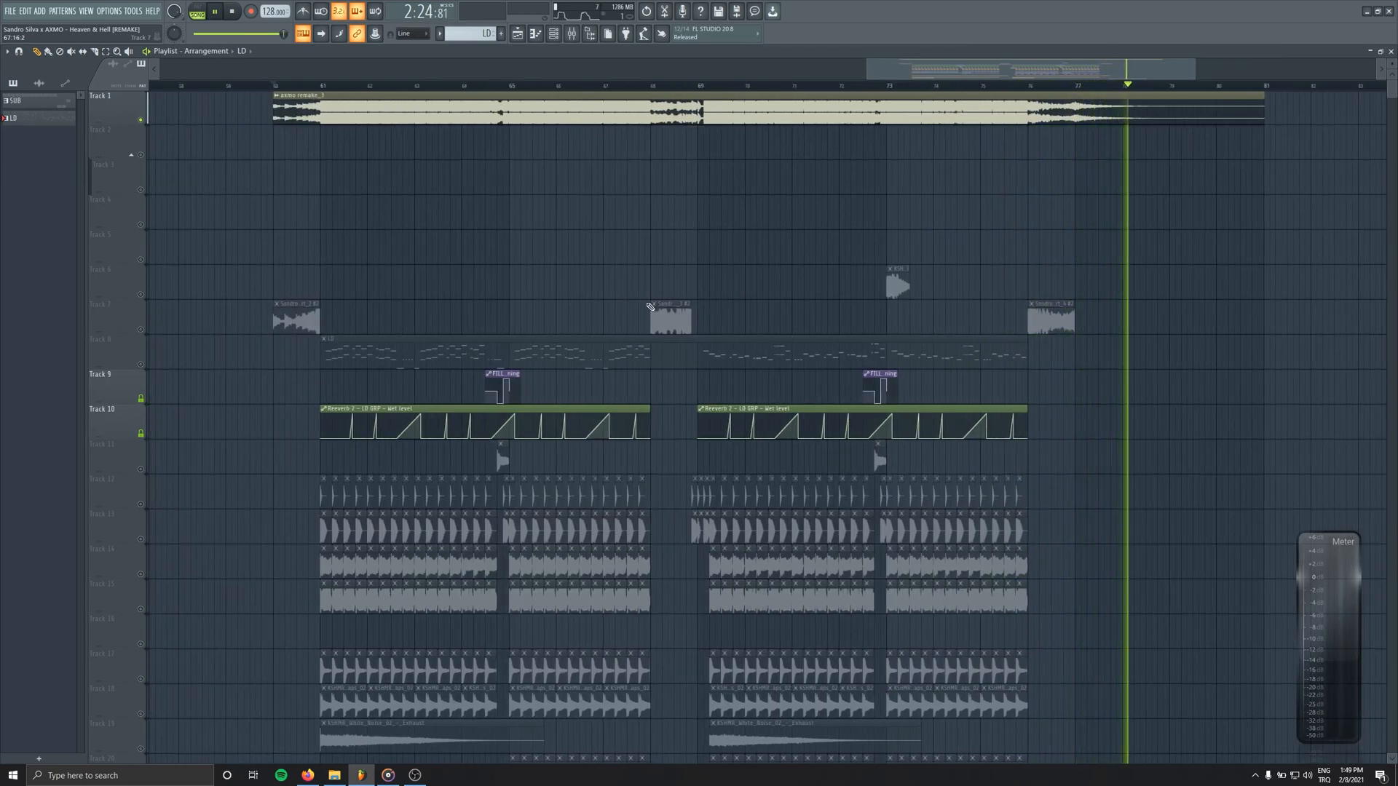
key(space)
Show the mixer, examine the mixer resampling quality options in the audio settings, and close the settings
click(573, 35)
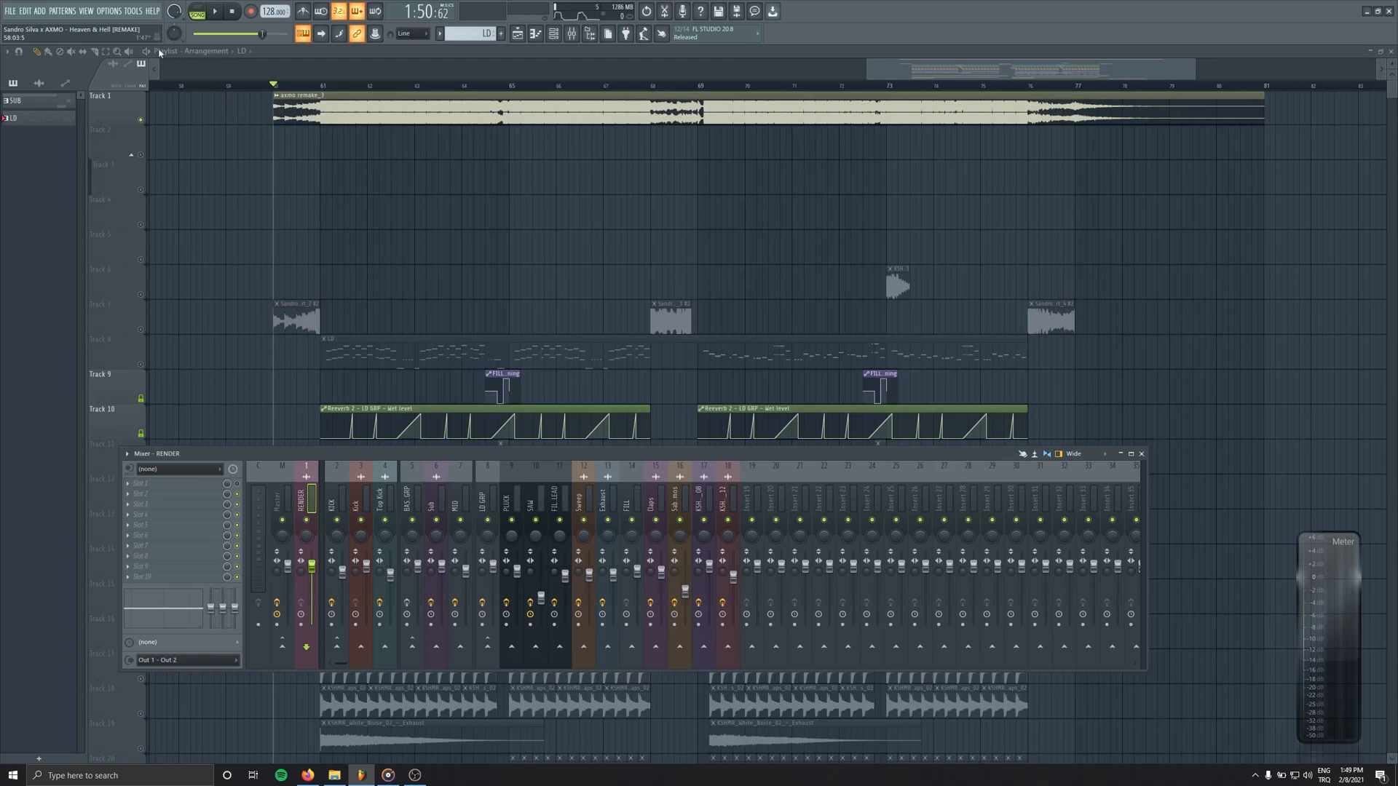
click(109, 11)
click(124, 45)
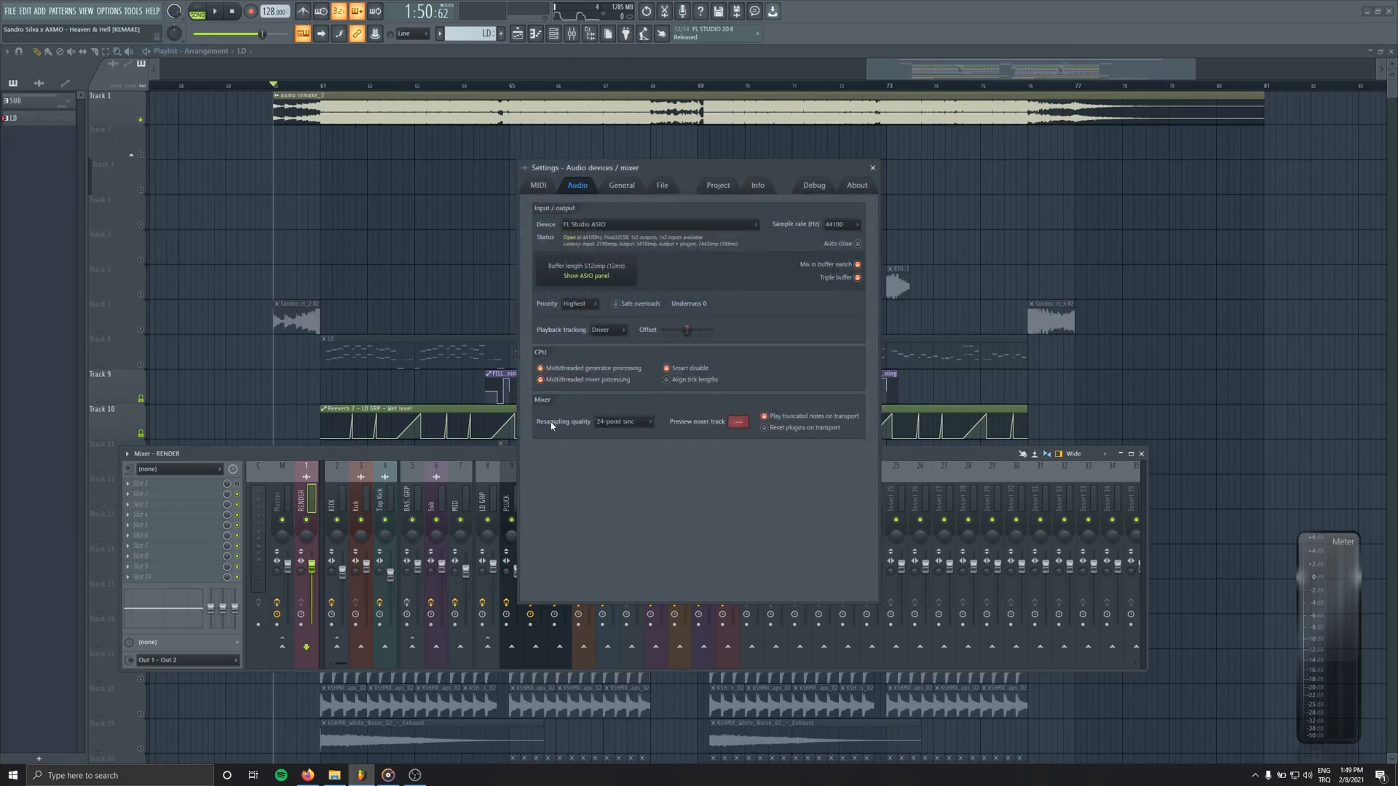
click(628, 422)
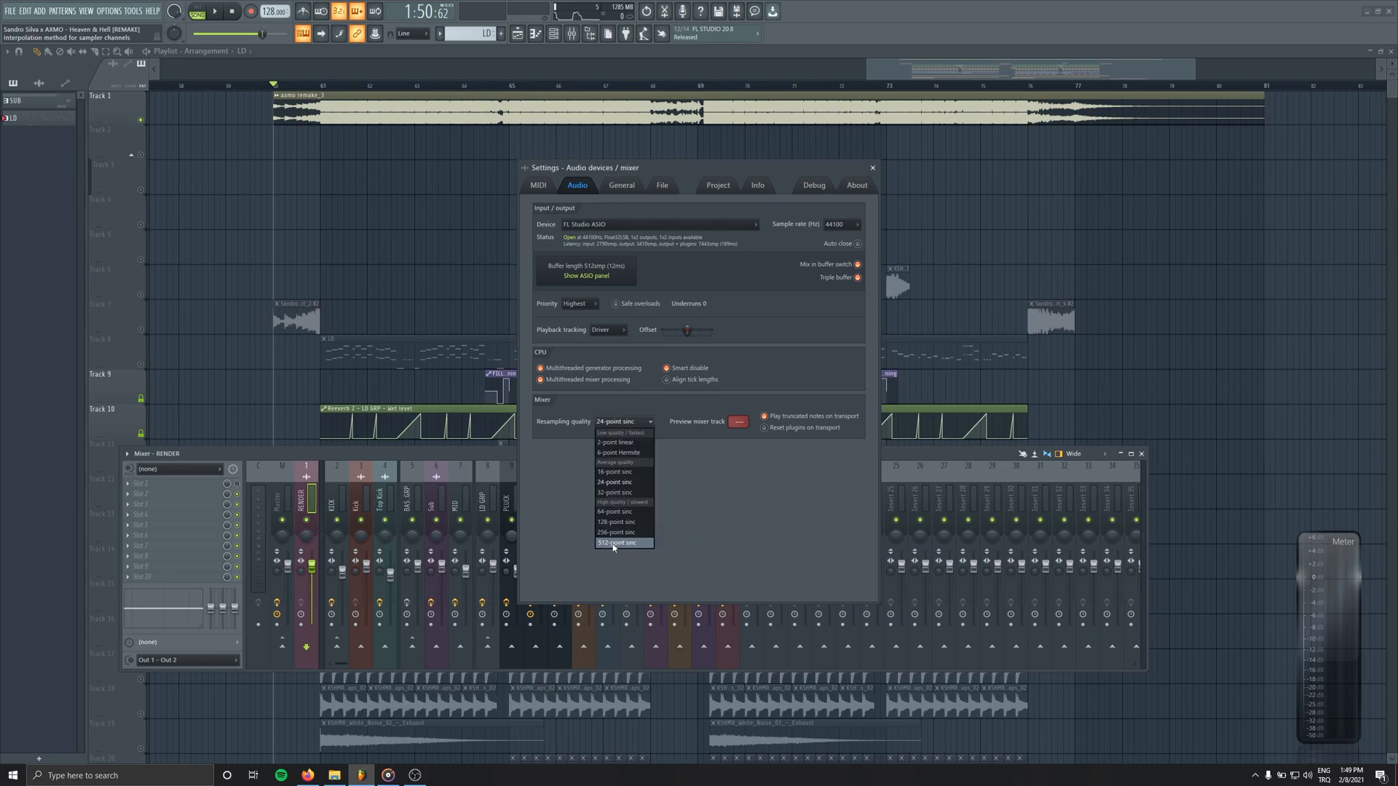
click(766, 536)
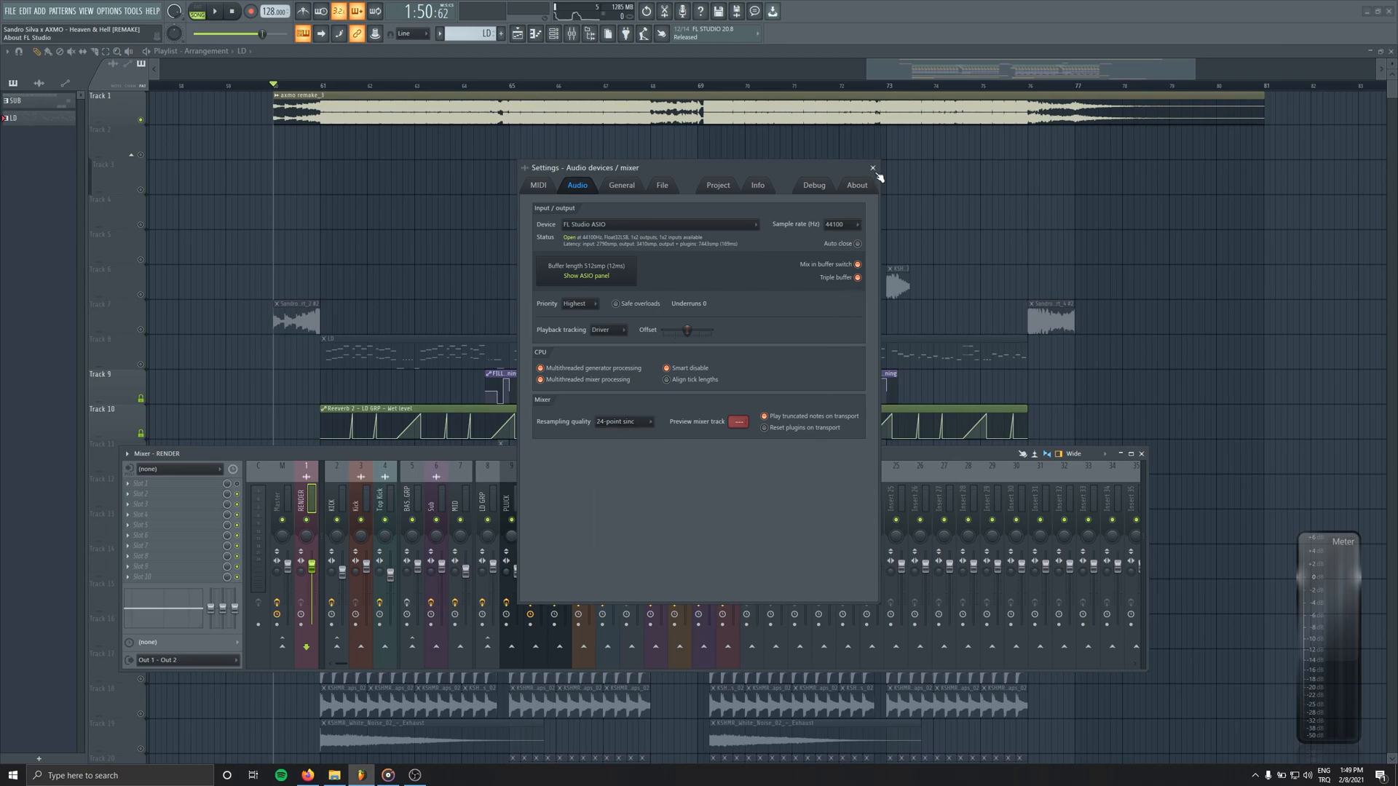
click(873, 167)
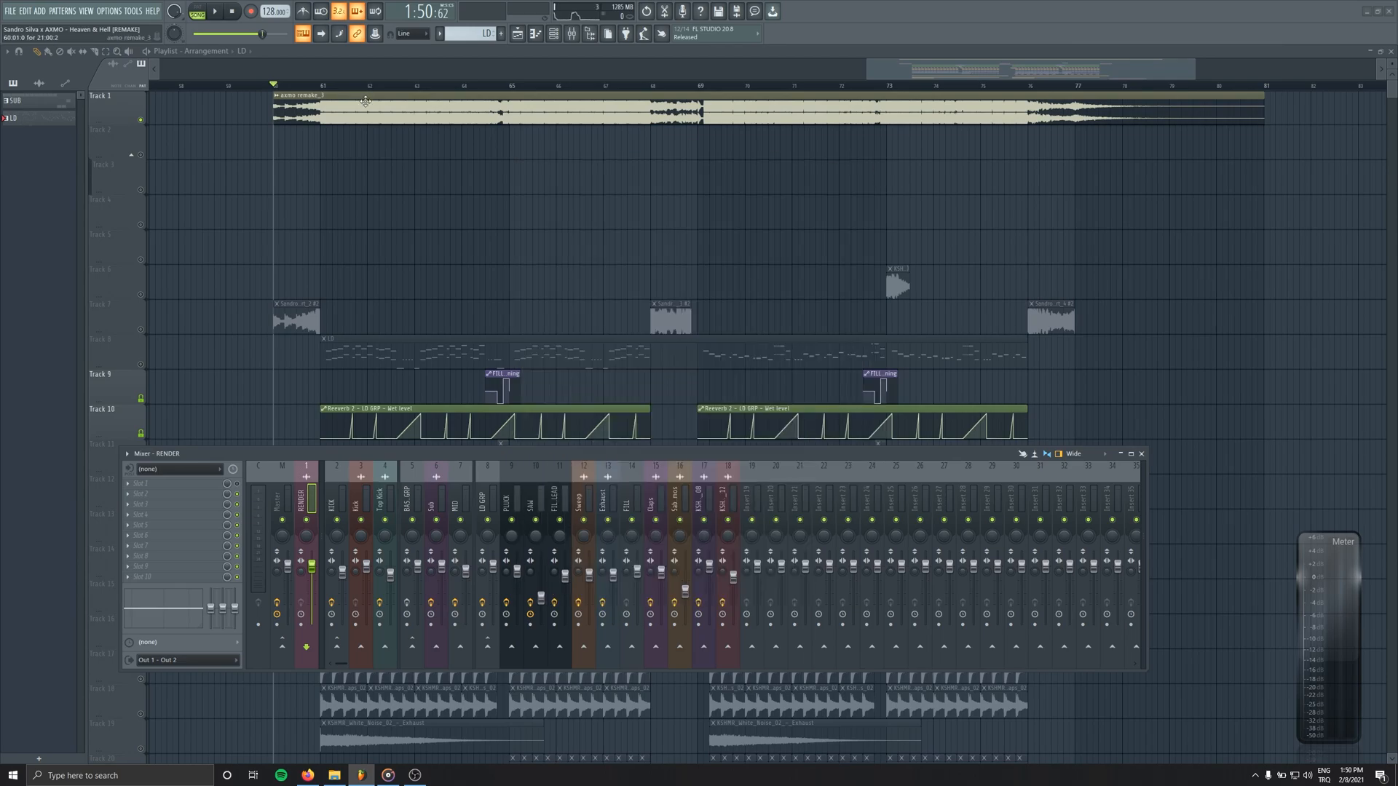